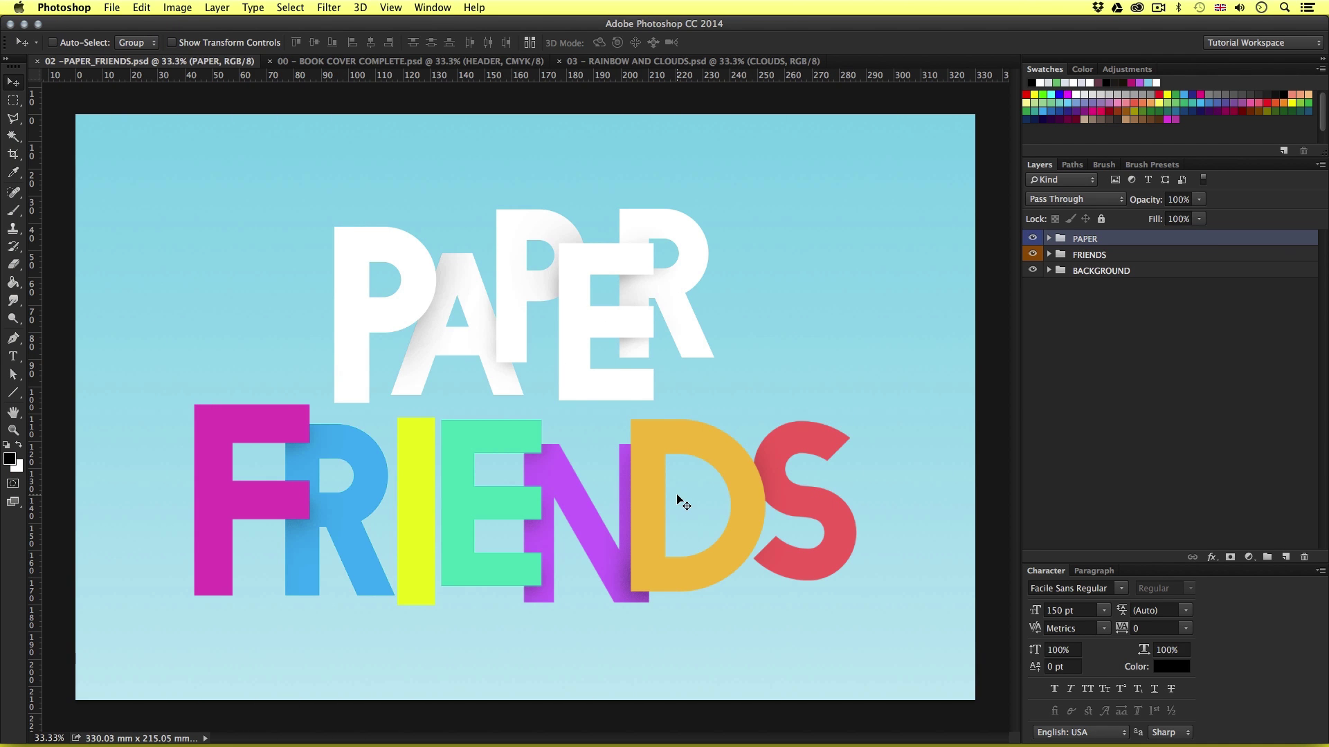
# Hide the rulers and examine the title artwork and balloon in the completed book cover, then view the rainbow and clouds document
pyautogui.press('super+r')
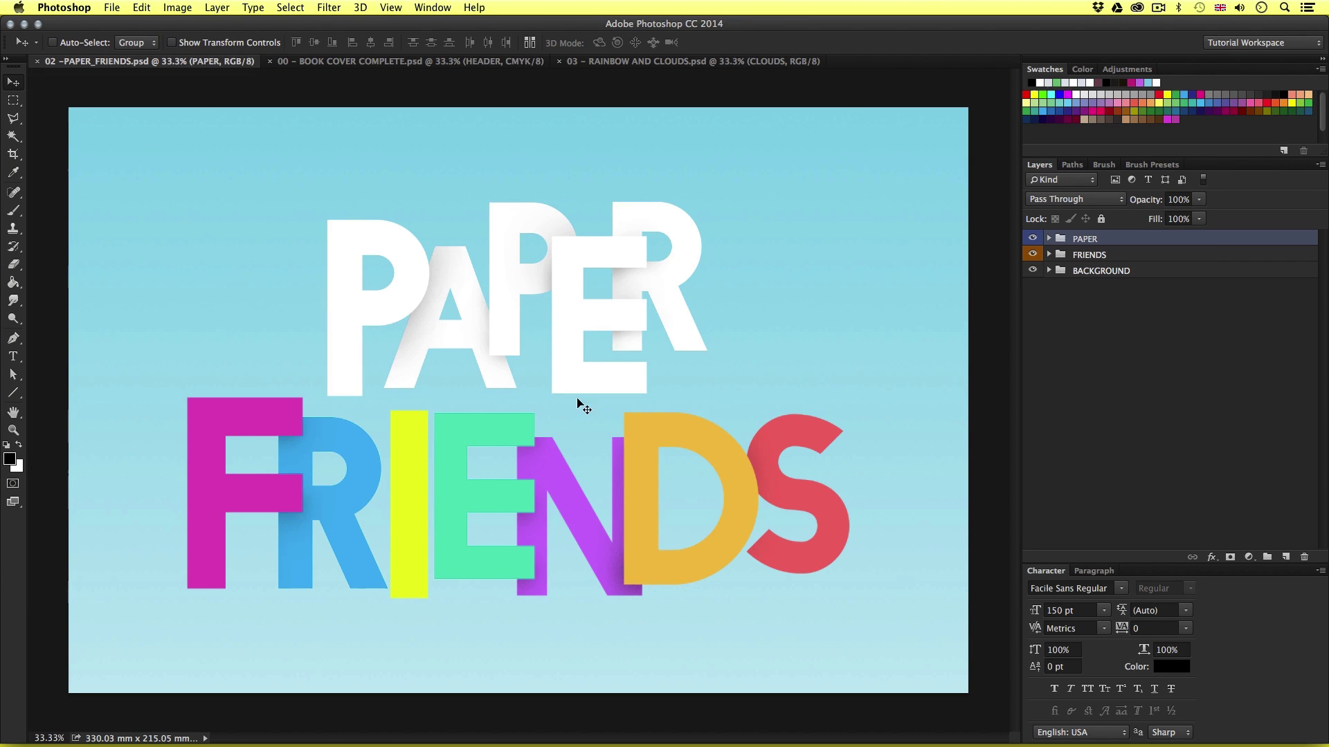
pyautogui.click(344, 63)
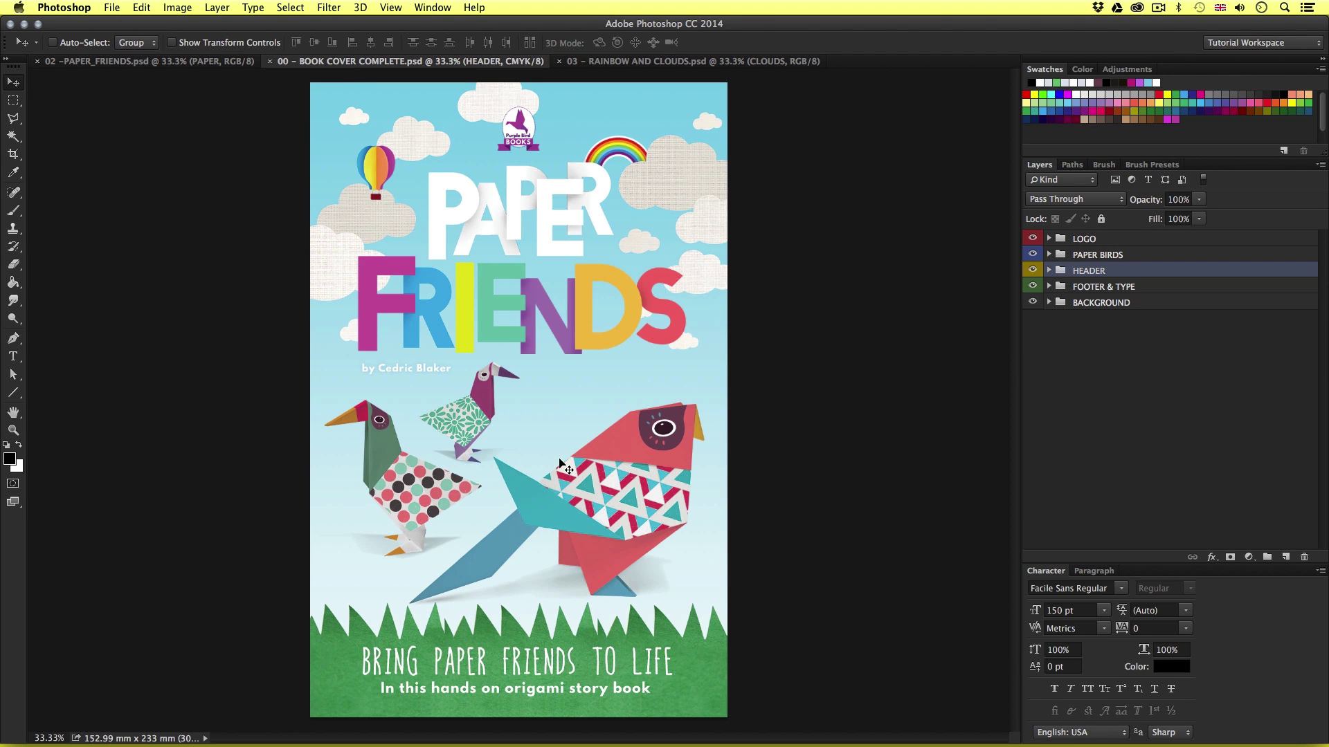
pyautogui.press('z')
pyautogui.moveTo(492, 276); pyautogui.dragTo(599, 334)
pyautogui.press('v')
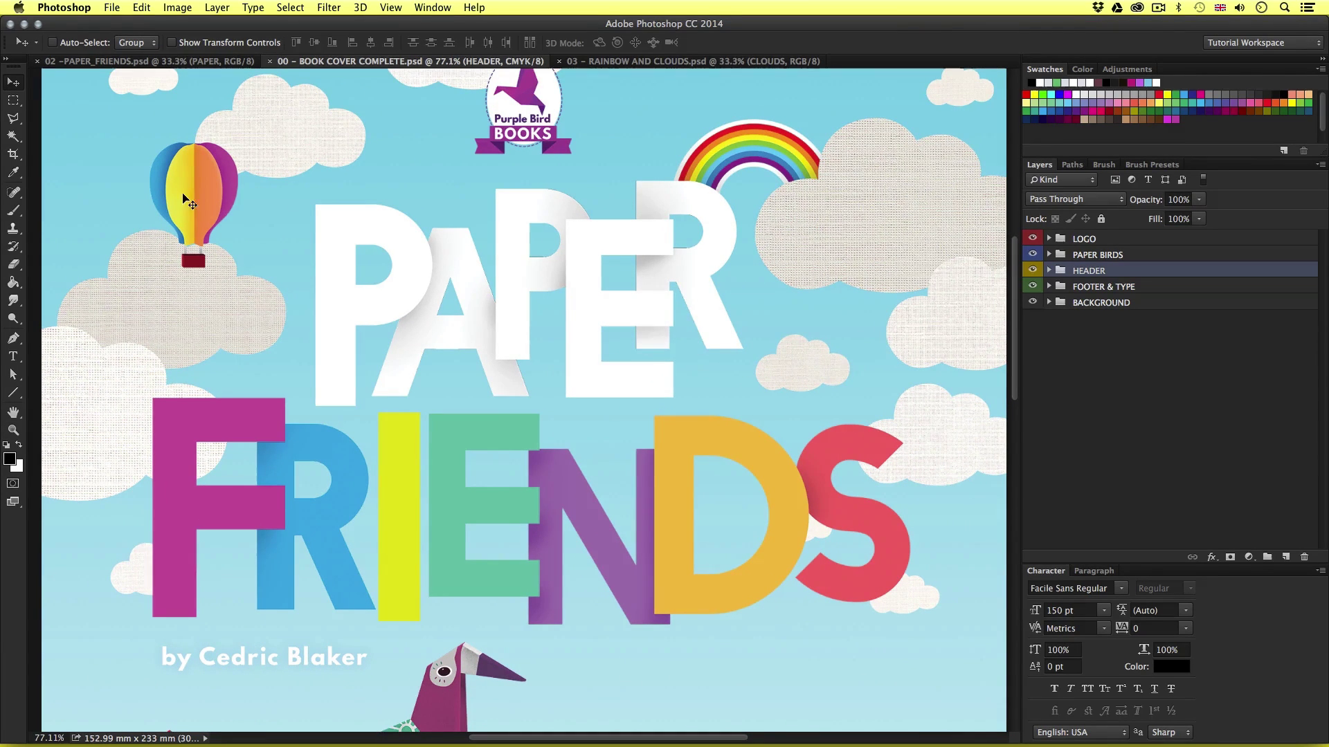
pyautogui.click(619, 62)
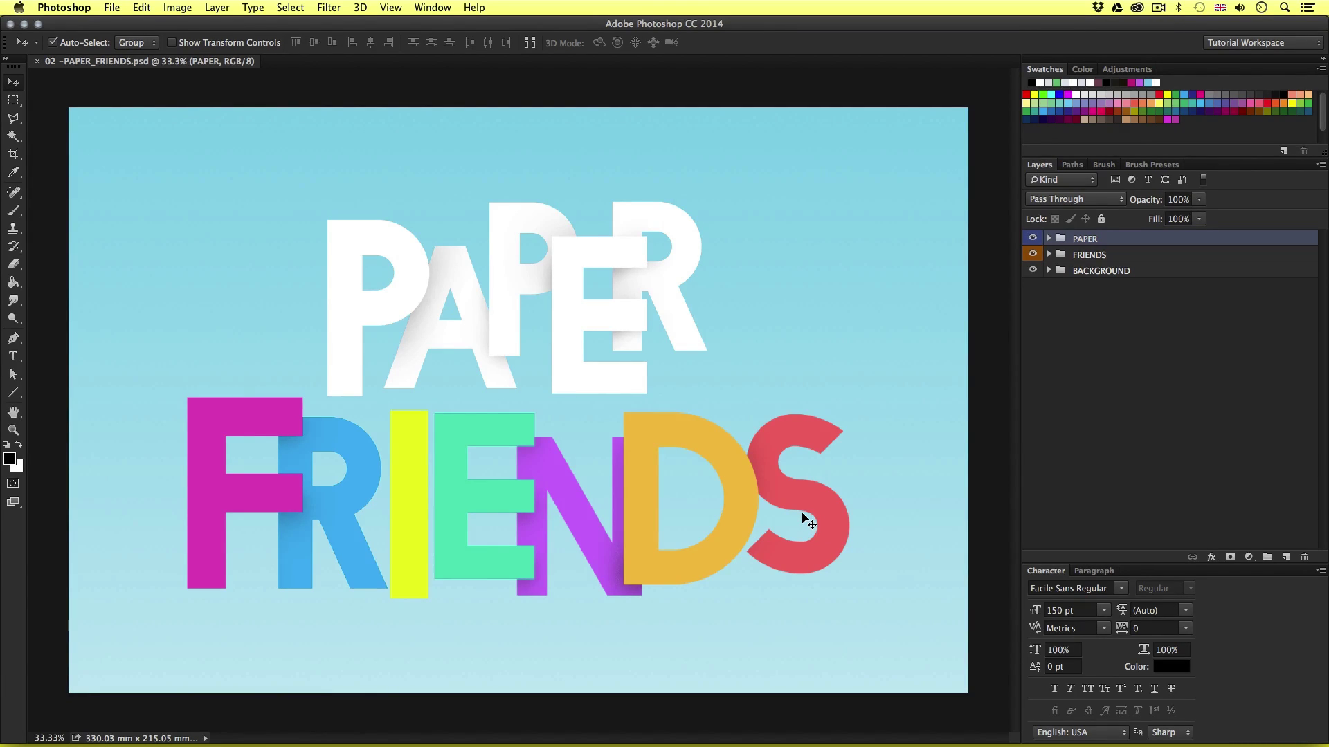
# Create a new International Paper A4 document at 300 pixels/inch in CMYK Color mode
pyautogui.click(112, 7)
pyautogui.click(116, 24)
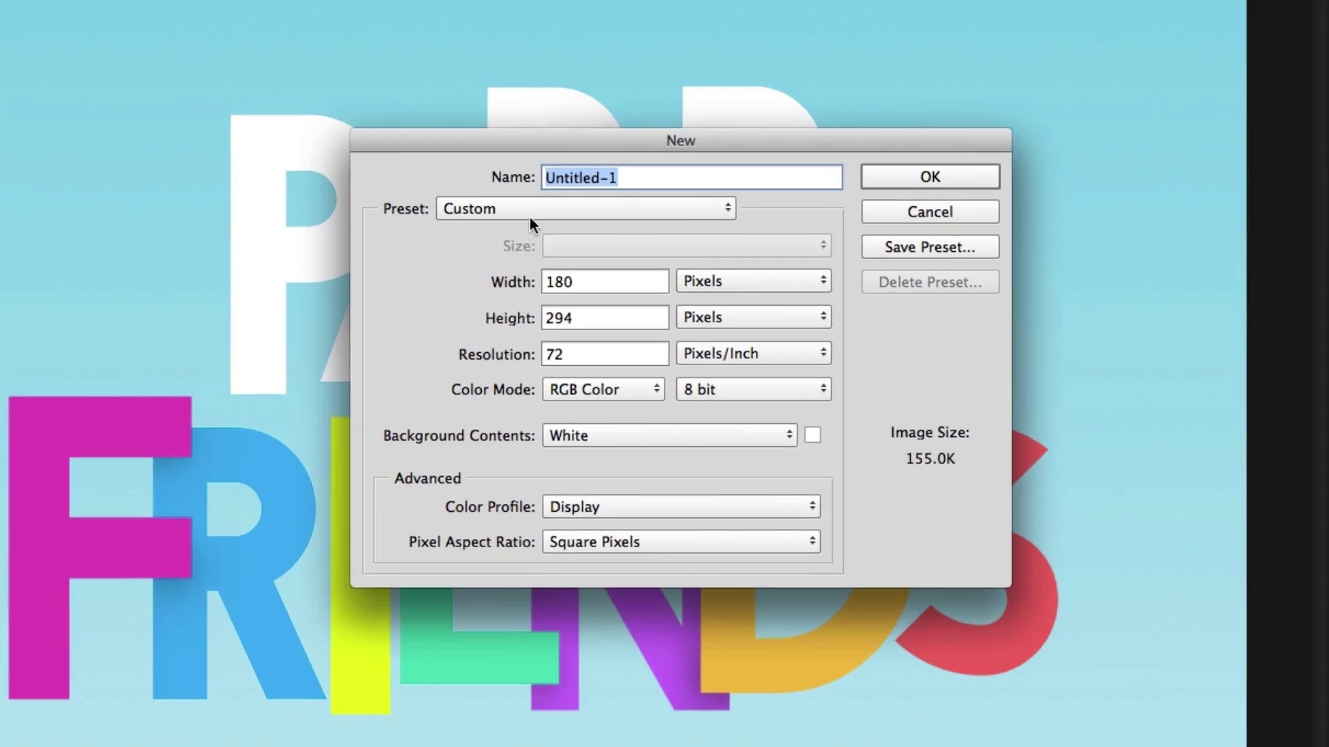
pyautogui.click(510, 277)
pyautogui.click(530, 16)
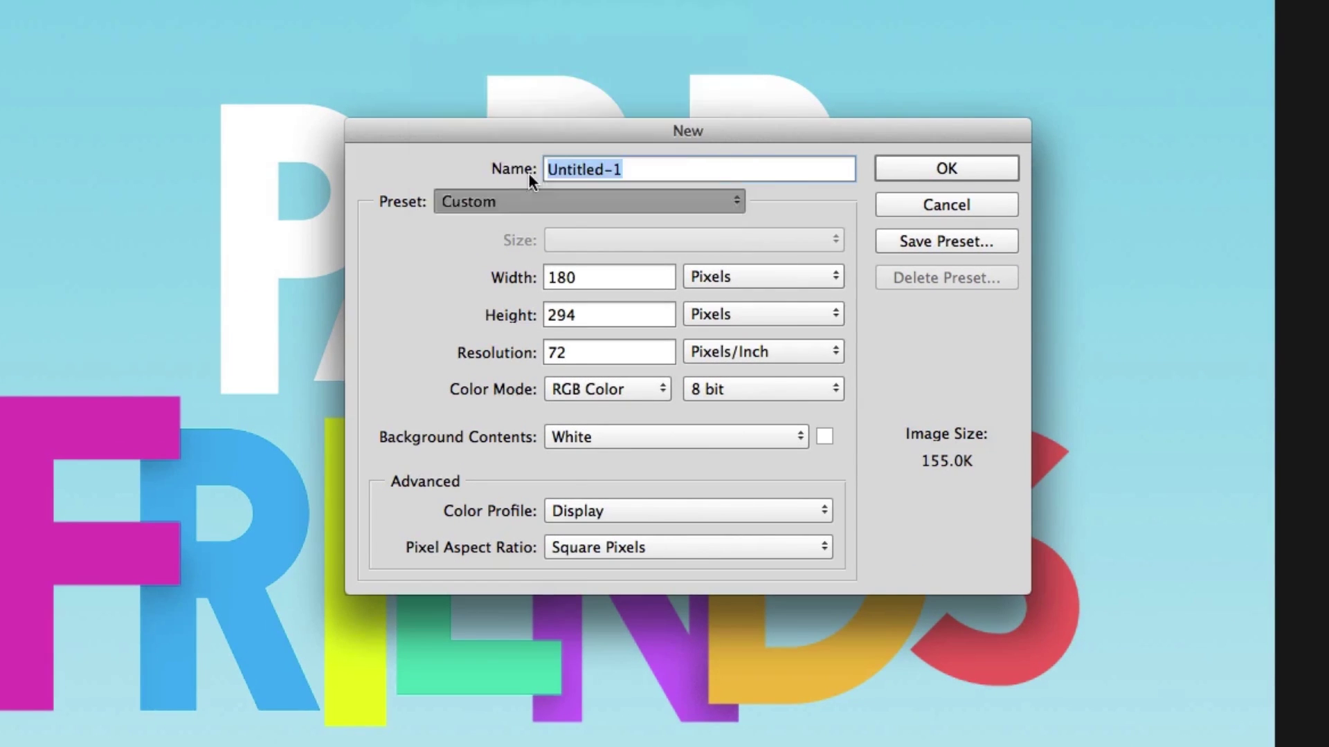
pyautogui.click(598, 242)
pyautogui.click(596, 241)
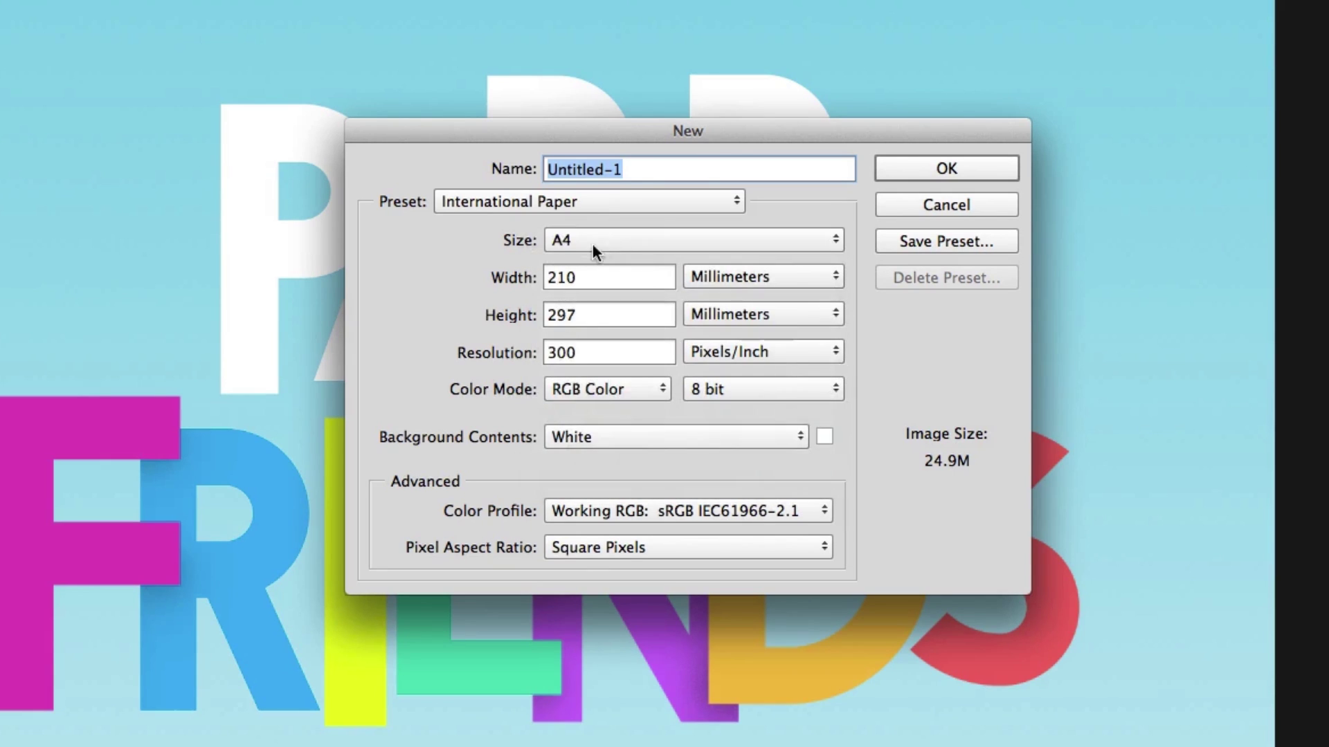
pyautogui.doubleClick(587, 352)
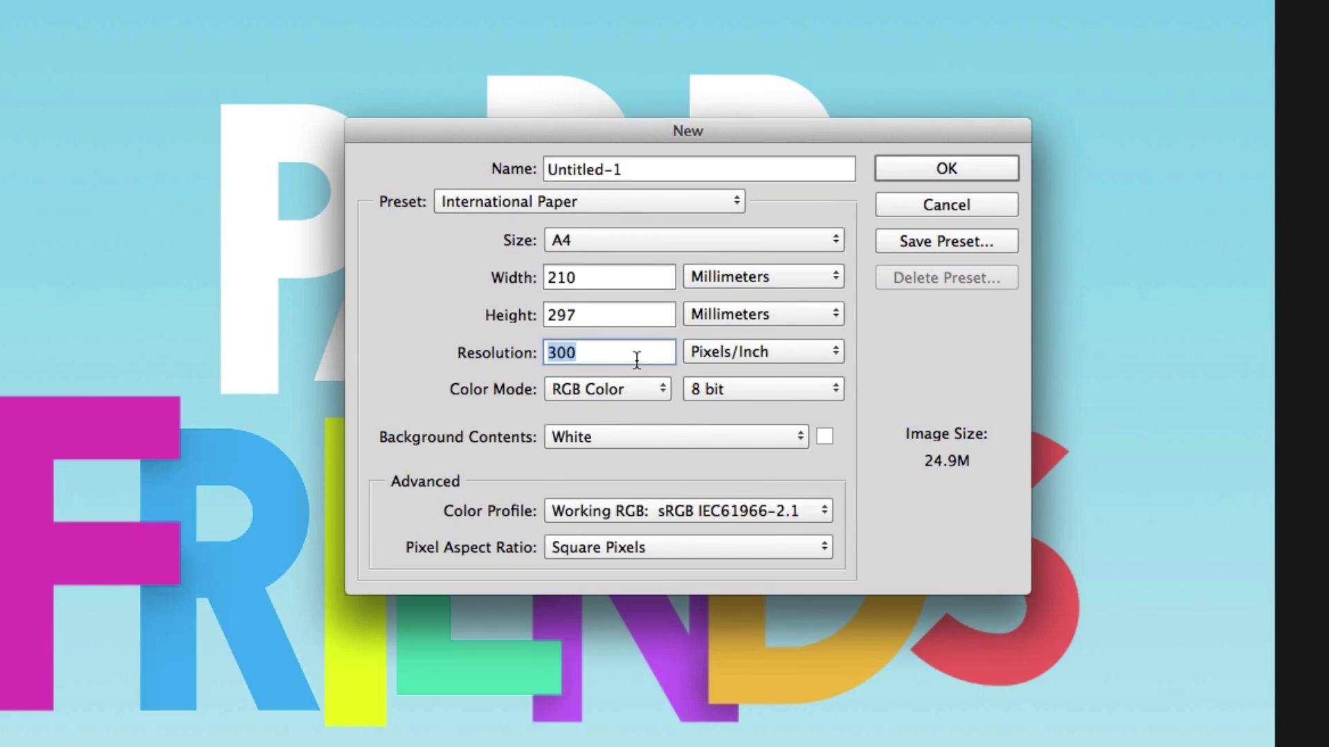
pyautogui.click(599, 388)
pyautogui.click(599, 409)
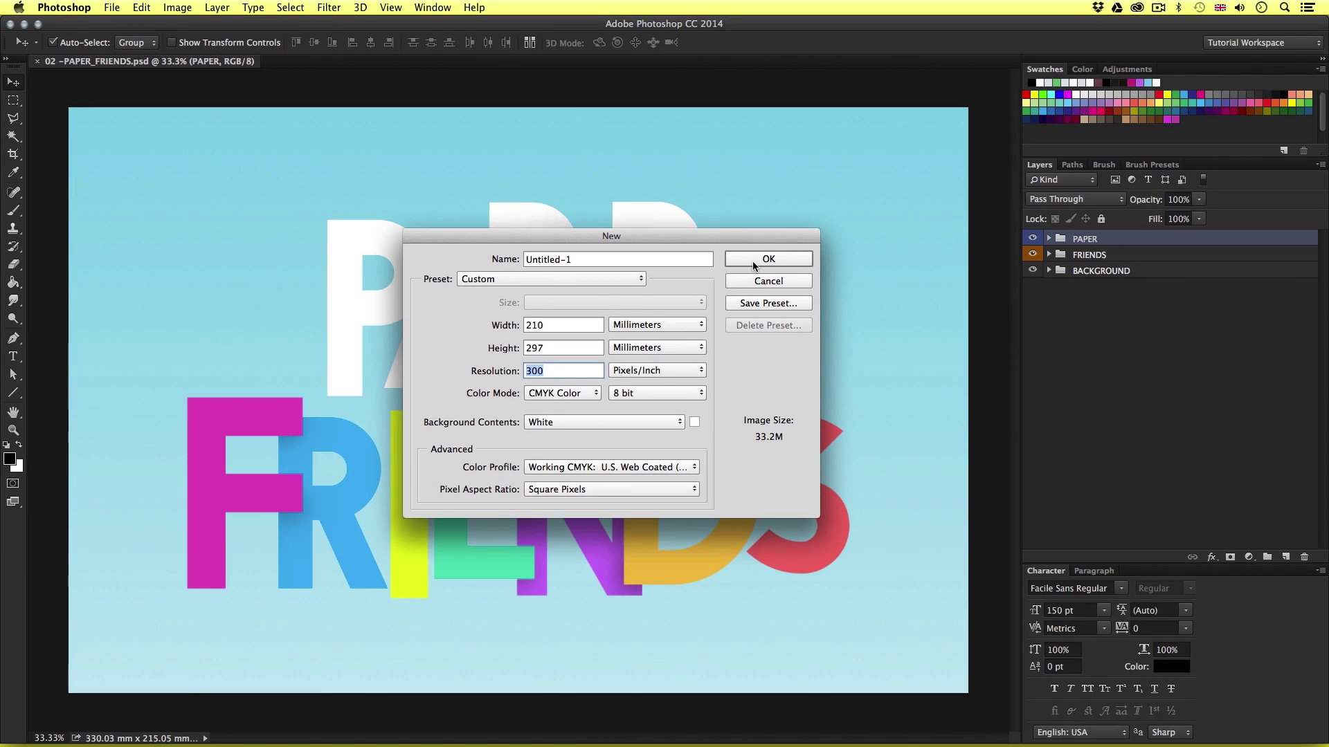
pyautogui.click(753, 260)
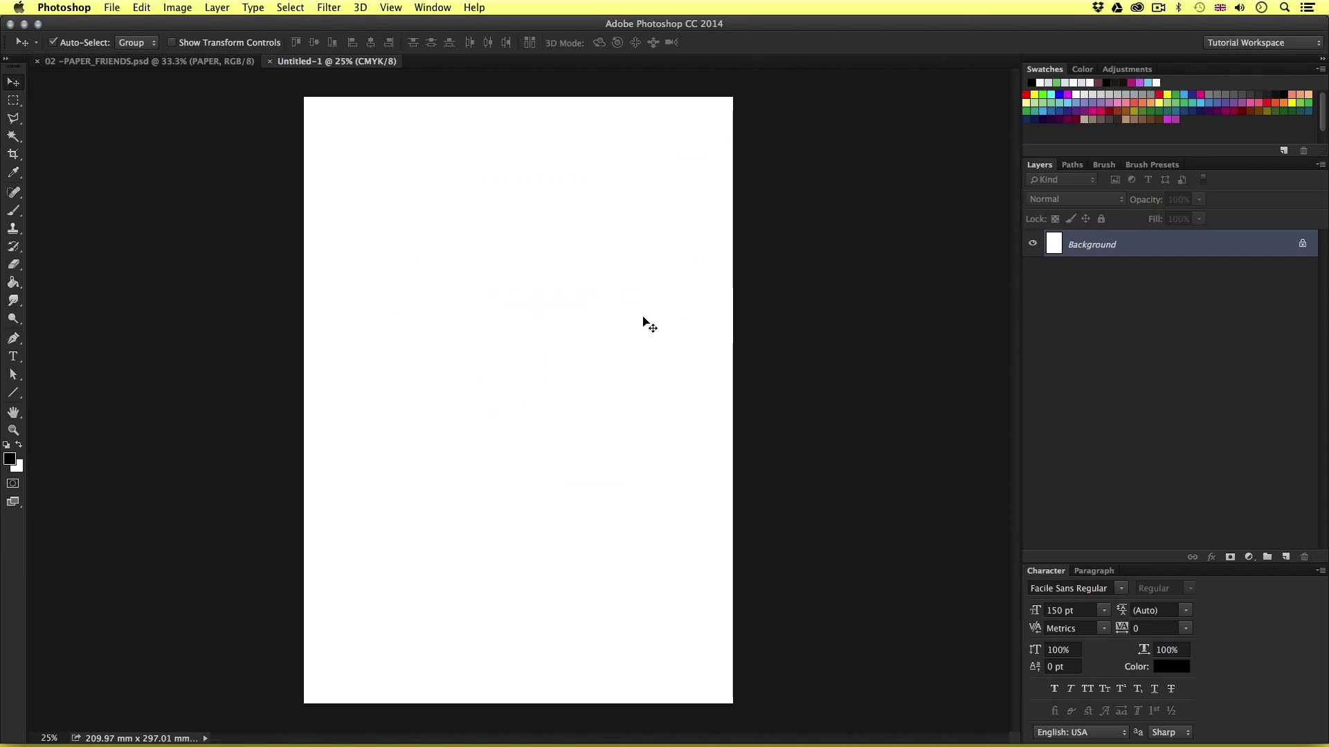
# Rotate the whole canvas 90° clockwise into landscape orientation
pyautogui.click(164, 10)
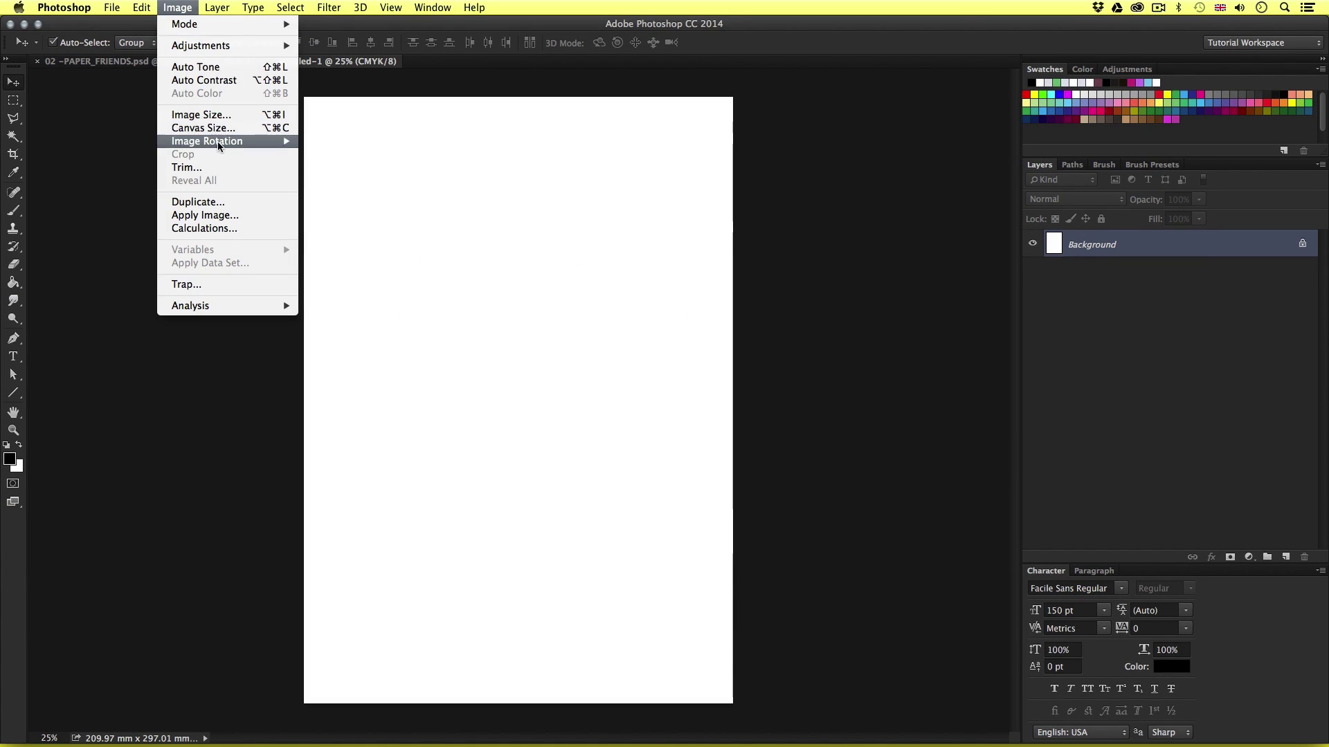
pyautogui.moveTo(218, 142)
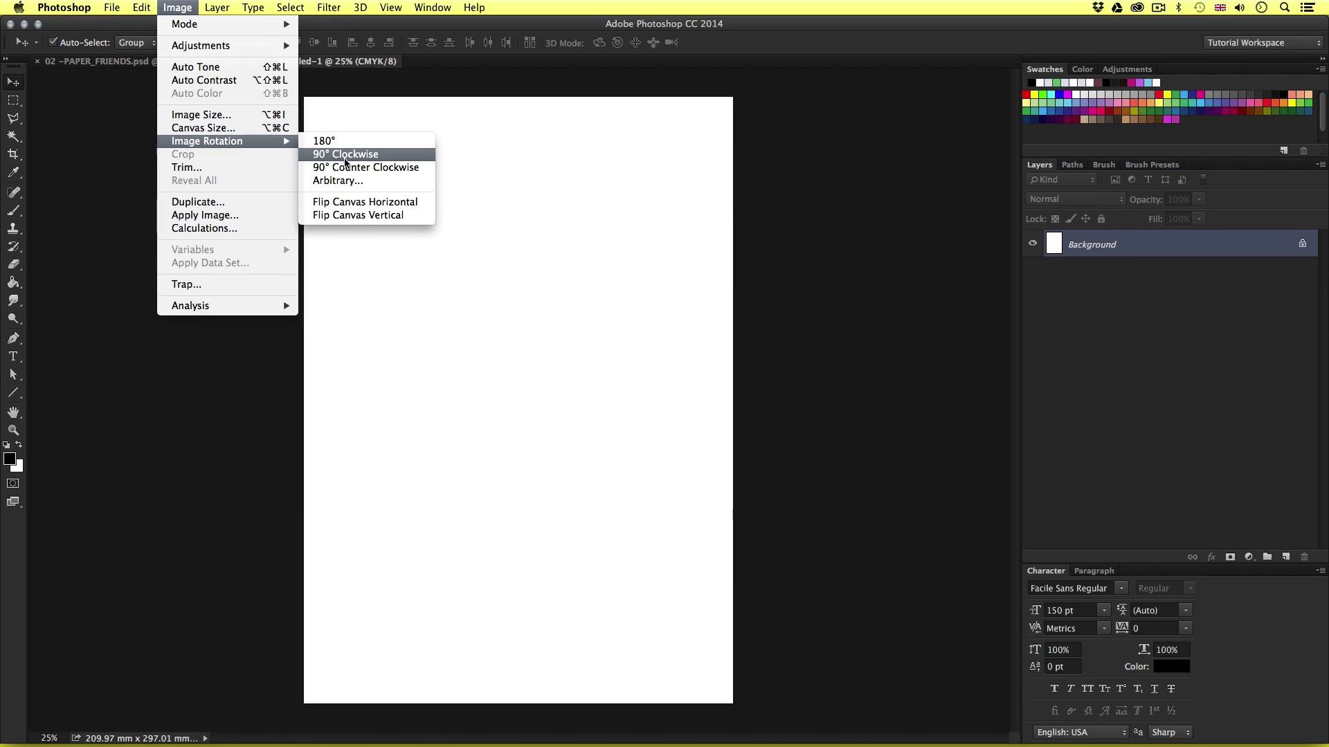
pyautogui.click(345, 157)
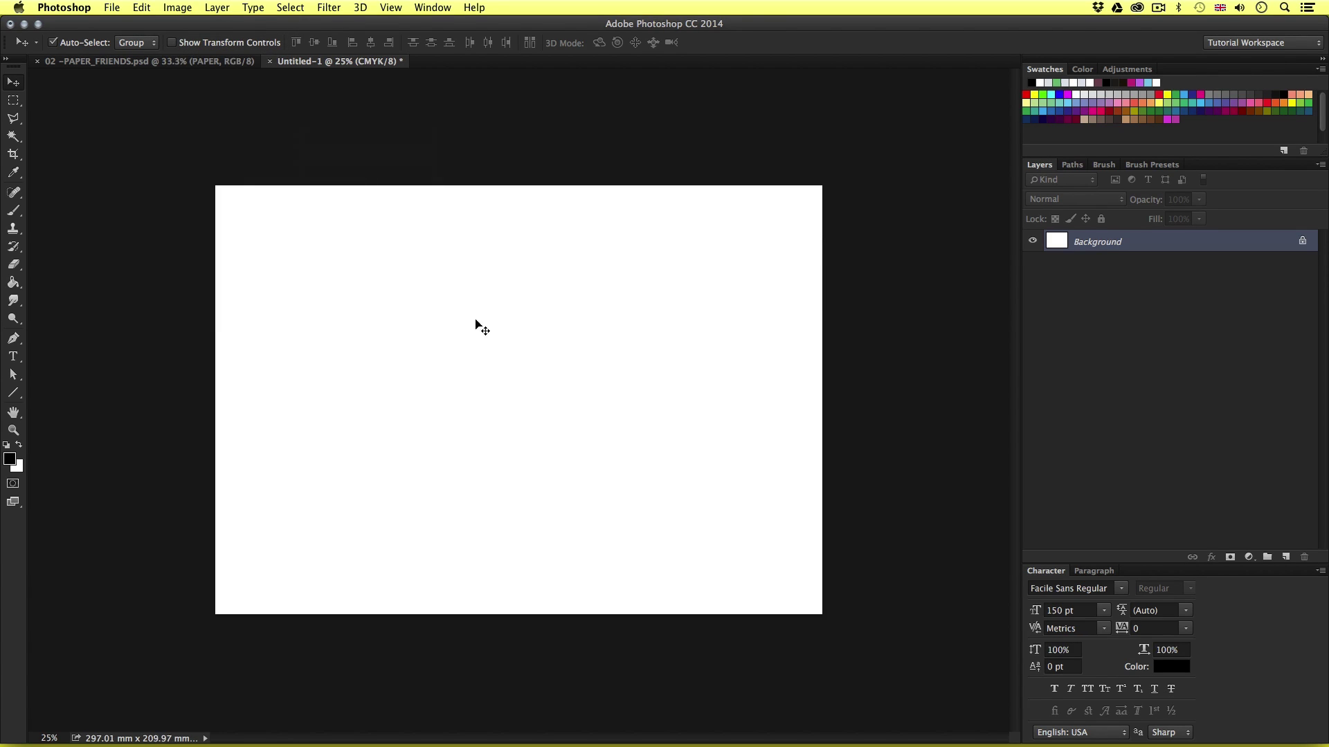
# Convert the locked Background into a regular layer named WHITE BASE
pyautogui.doubleClick(1133, 242)
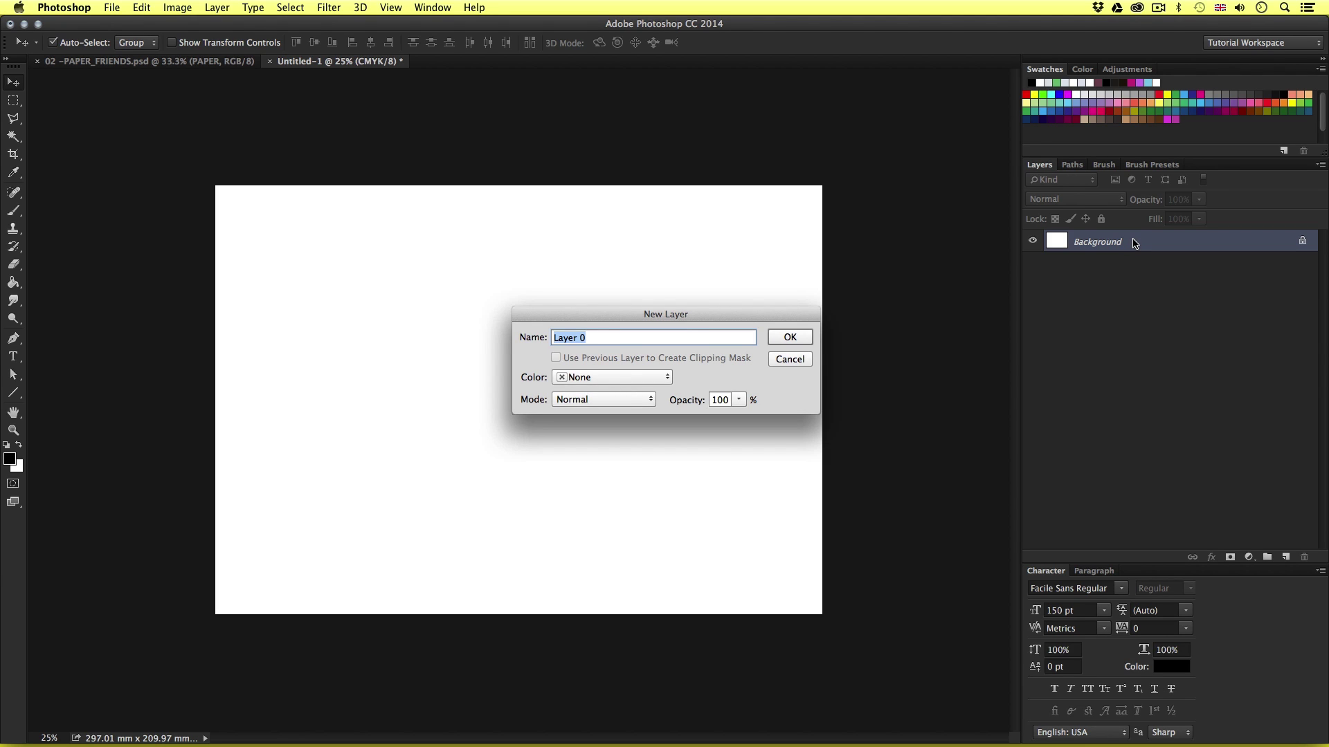
pyautogui.moveTo(696, 316); pyautogui.dragTo(647, 315)
pyautogui.write('WHITE BASE')
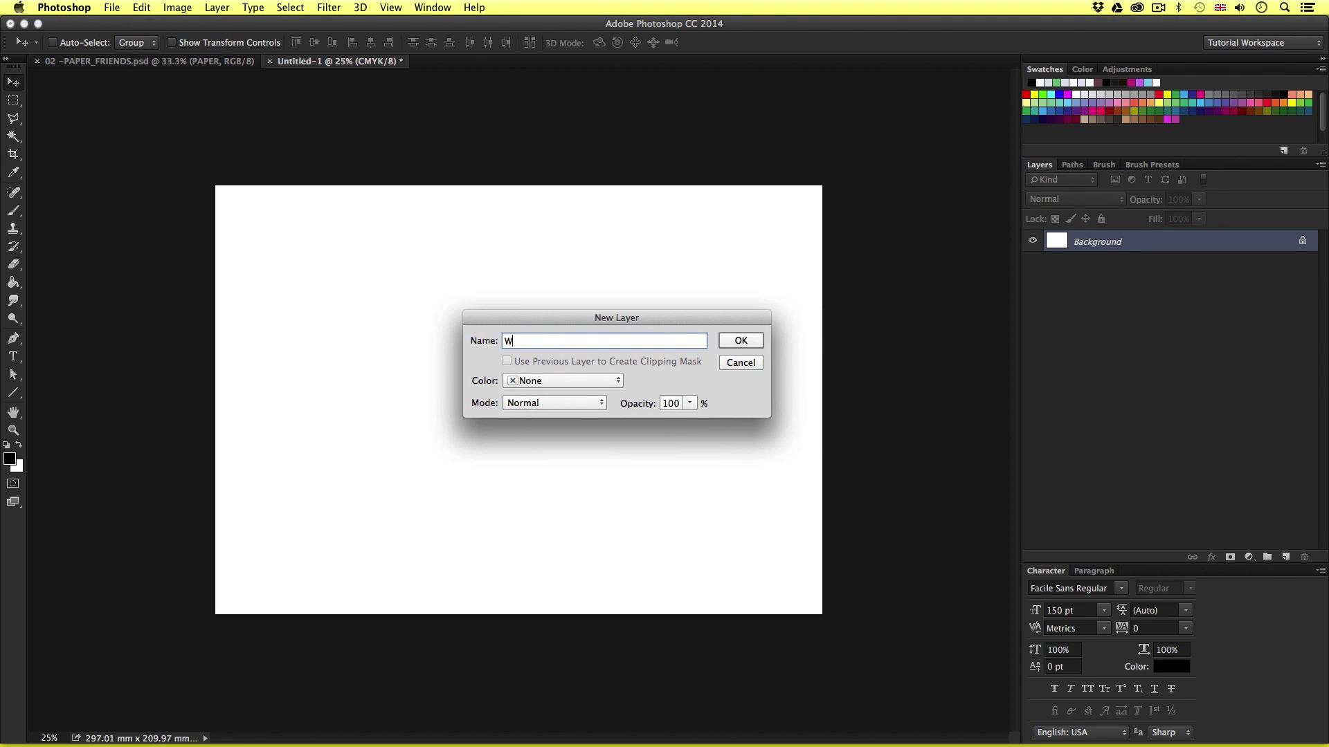
pyautogui.click(742, 341)
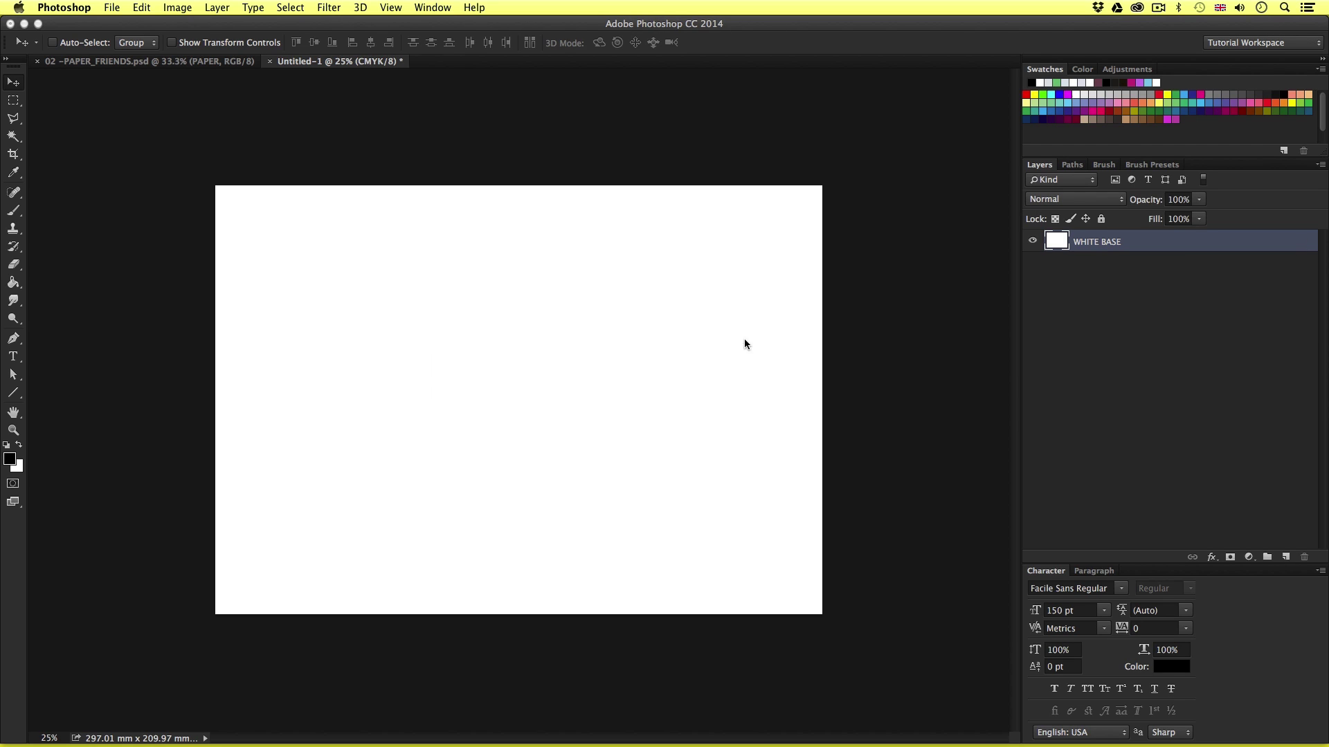
# Show the rulers and place vertical and horizontal guides through the canvas center, using the WHITE BASE layer's transform center as reference
pyautogui.press('super+t')
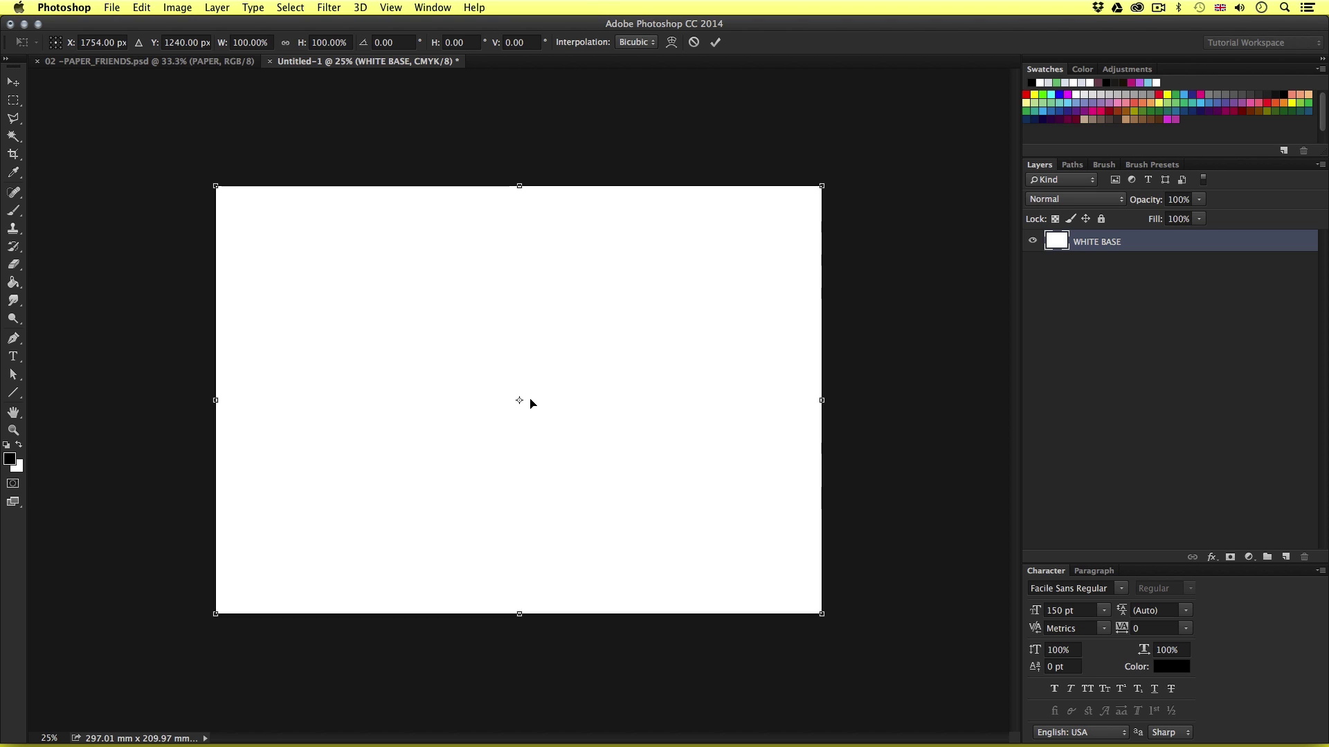
pyautogui.press('super+r')
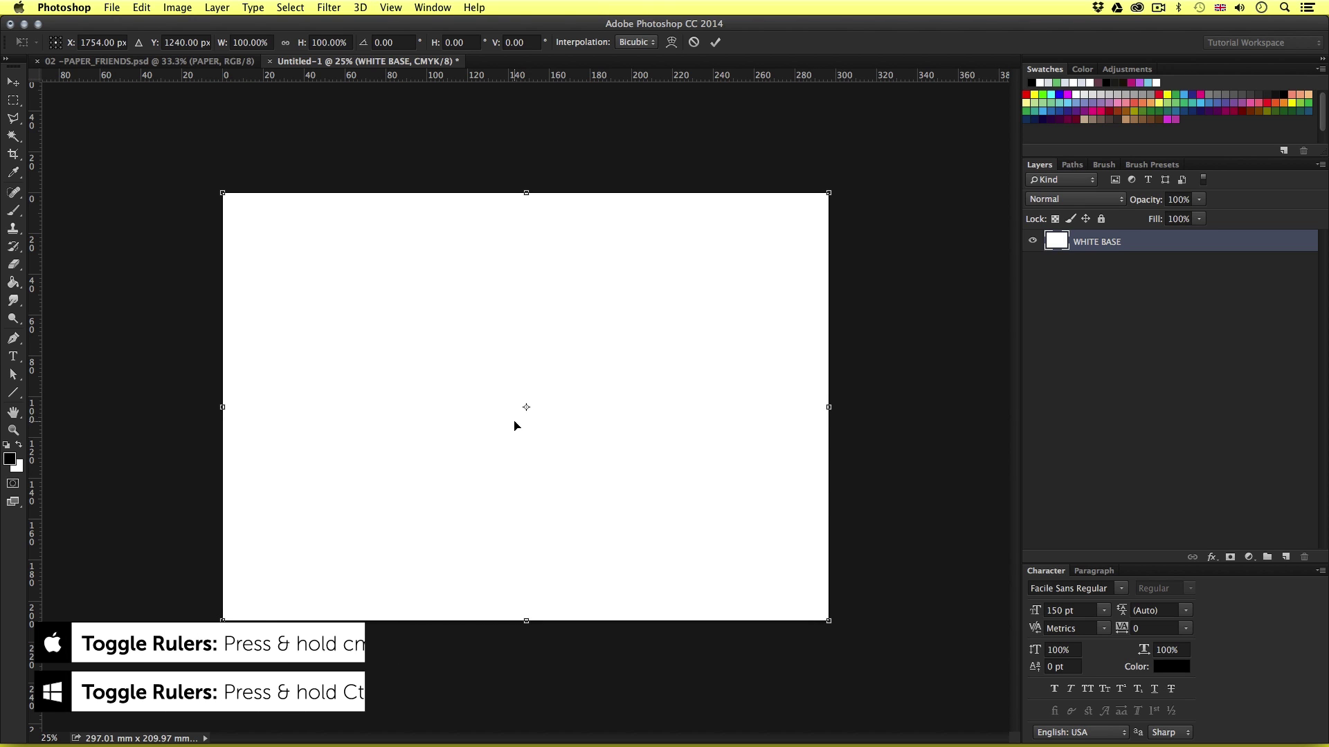
pyautogui.moveTo(36, 409); pyautogui.dragTo(525, 407)
pyautogui.moveTo(557, 76); pyautogui.dragTo(558, 407)
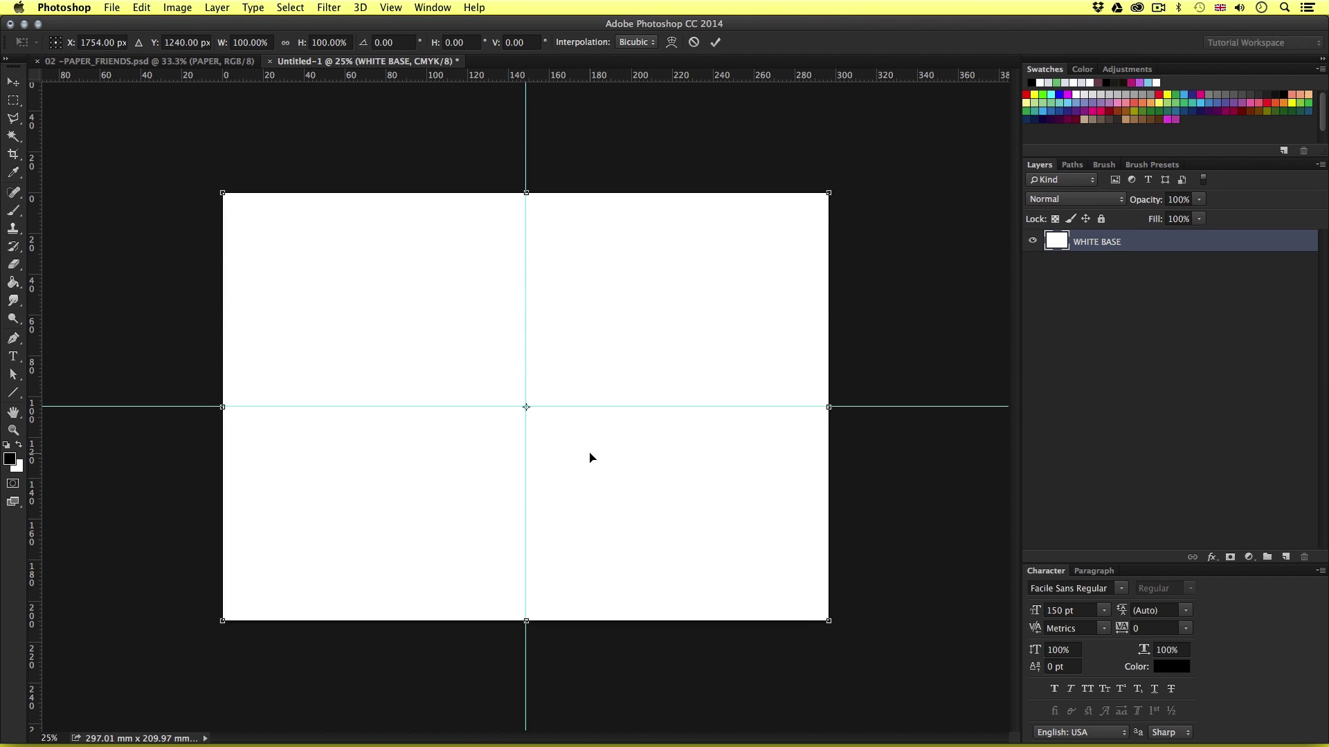
pyautogui.press('Return')
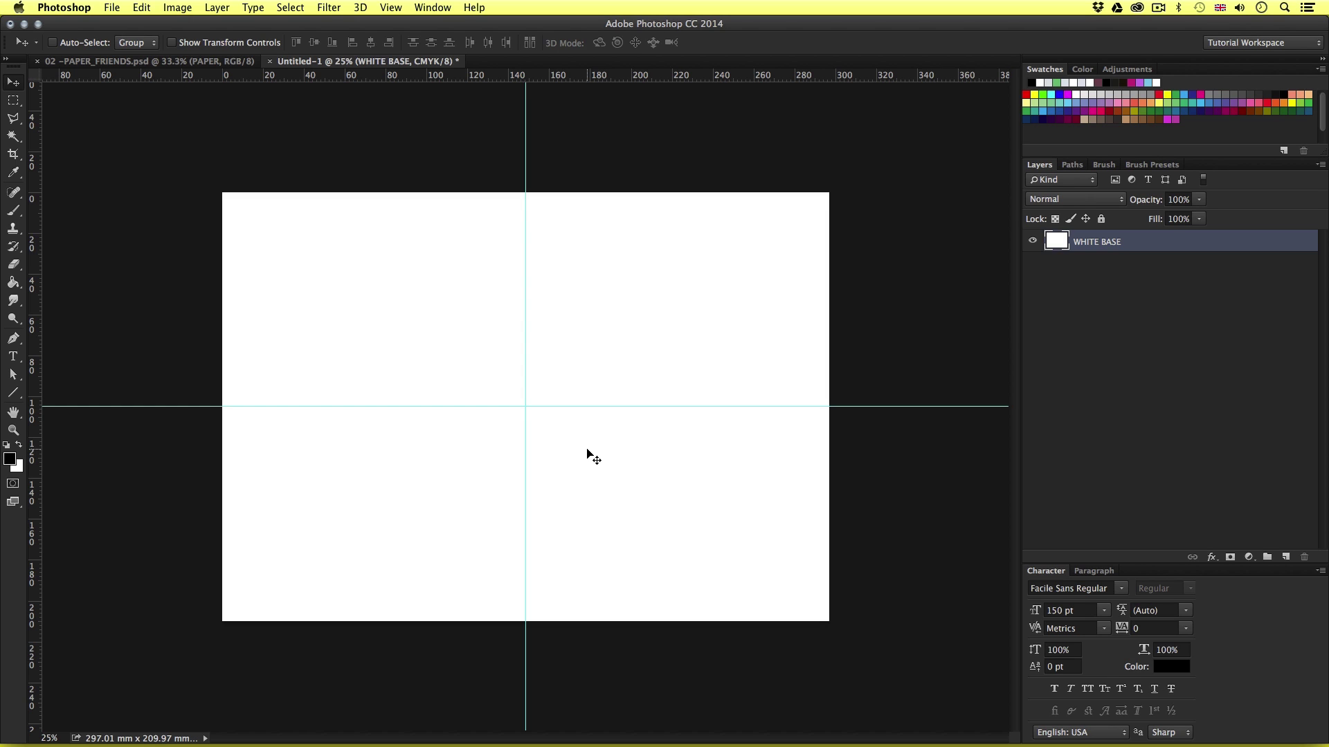
# Toggle the guides' visibility off and back on
pyautogui.press('super+semicolon')
pyautogui.press('super+semicolon')
pyautogui.press('super+semicolon')
pyautogui.press('super+semicolon')
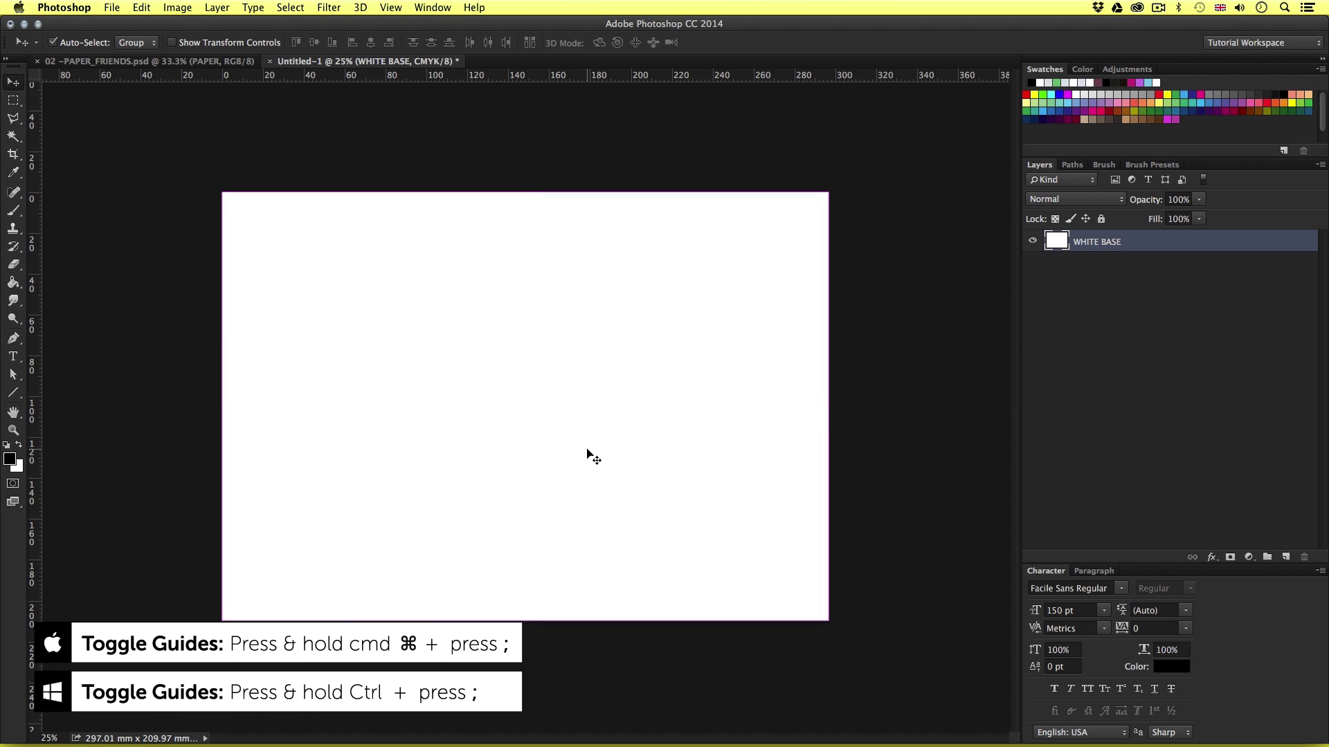
pyautogui.press('super+semicolon')
pyautogui.press('super+semicolon')
# Copy the BACKGROUND group from 02 -PAPER_FRIENDS.psd into the new document and position it to cover the canvas
pyautogui.press('z')
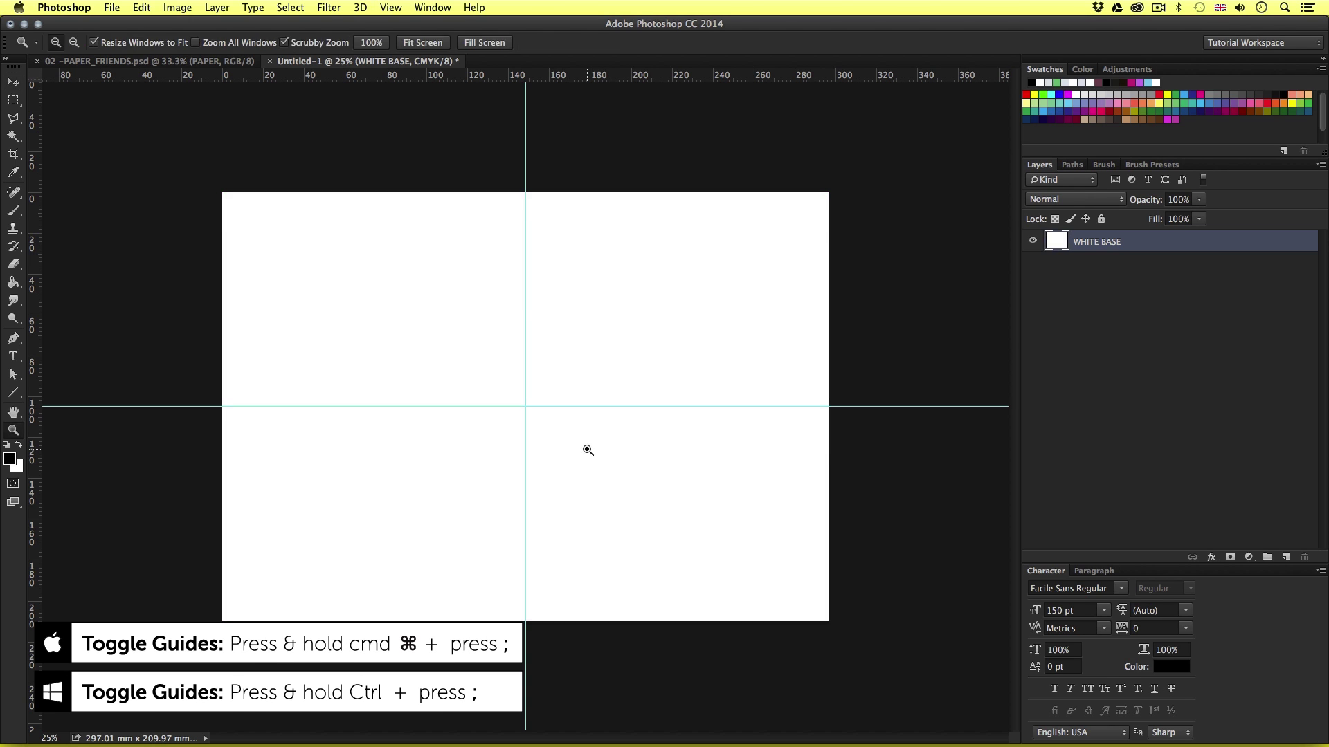
pyautogui.click(555, 373)
pyautogui.moveTo(555, 374); pyautogui.dragTo(563, 359)
pyautogui.press('v')
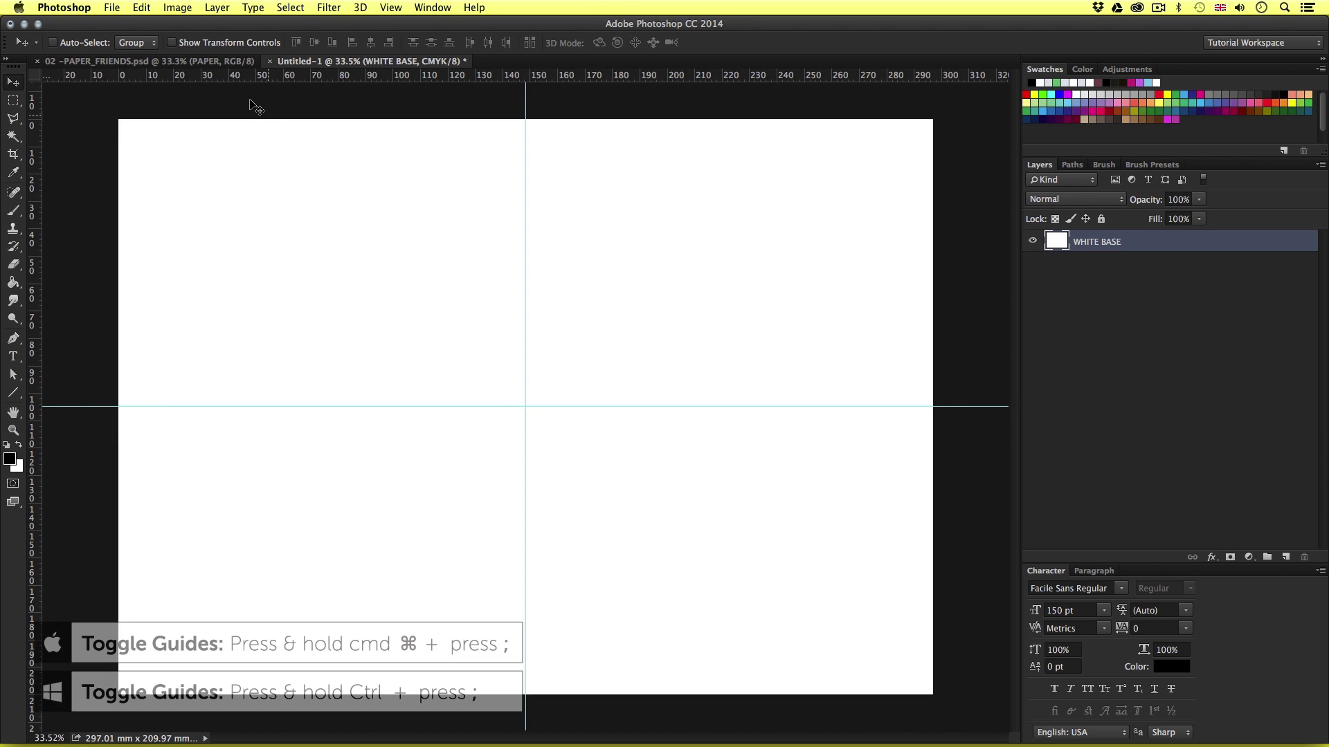
pyautogui.click(199, 61)
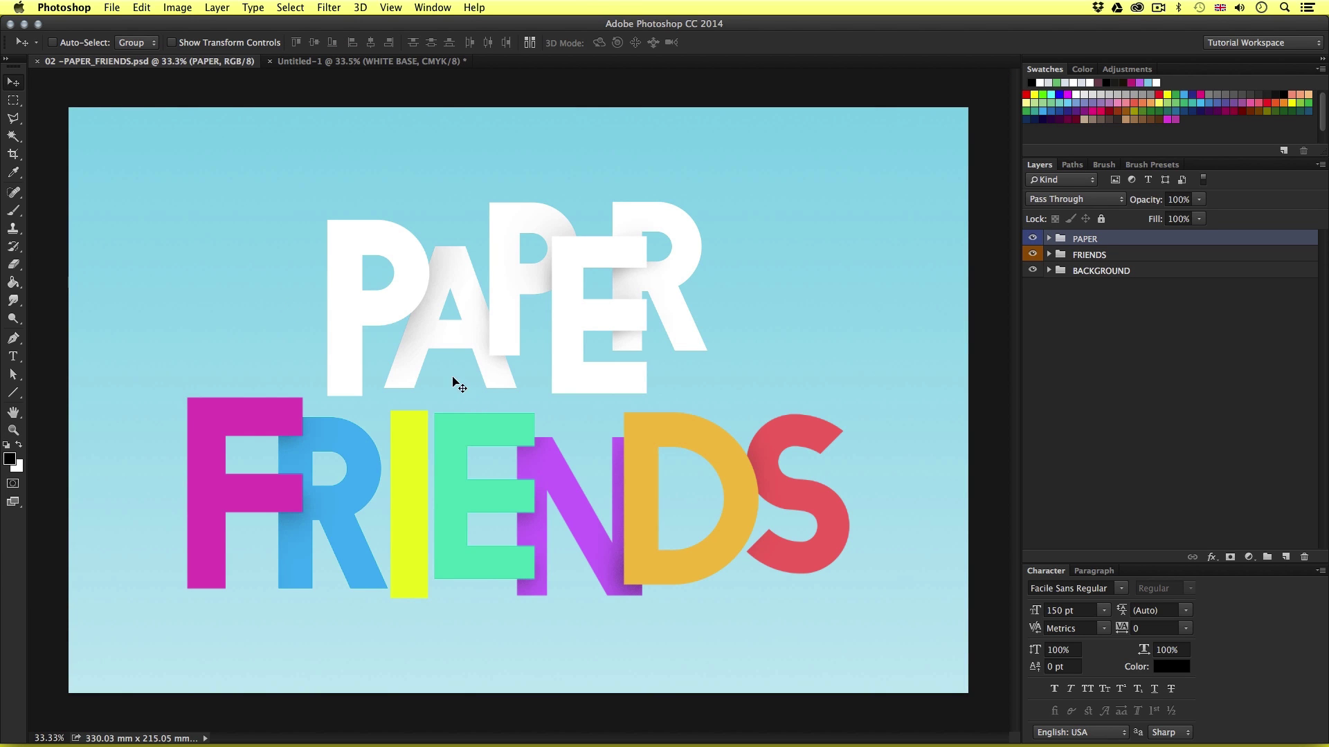
pyautogui.click(1146, 272)
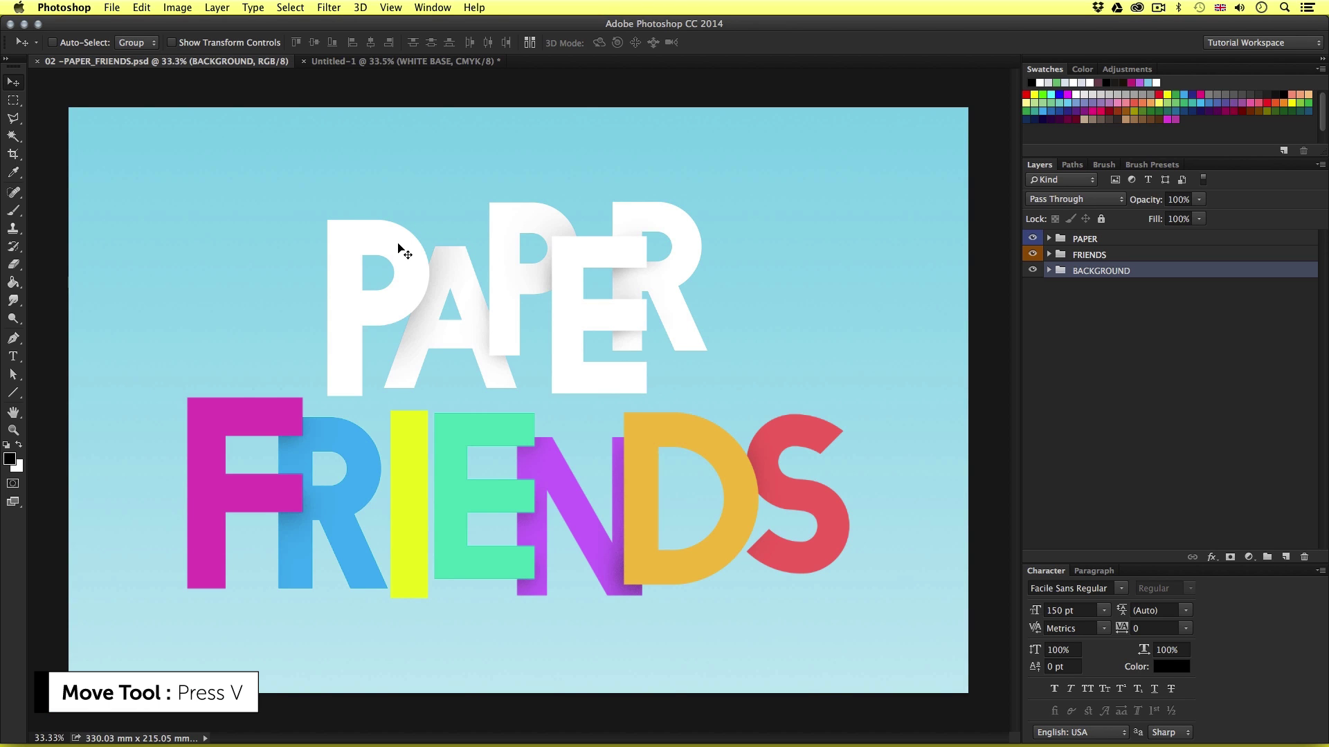
pyautogui.moveTo(433, 420); pyautogui.dragTo(326, 62)
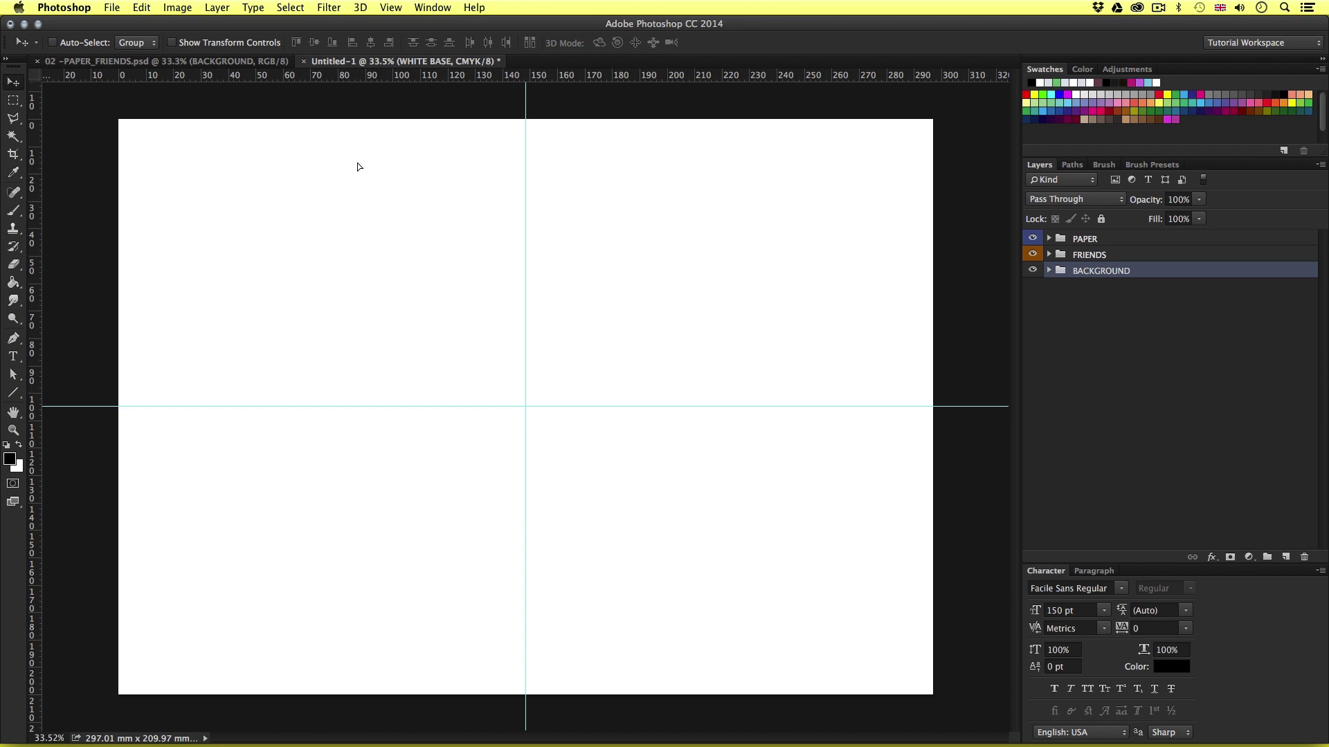
pyautogui.moveTo(485, 382); pyautogui.dragTo(483, 380)
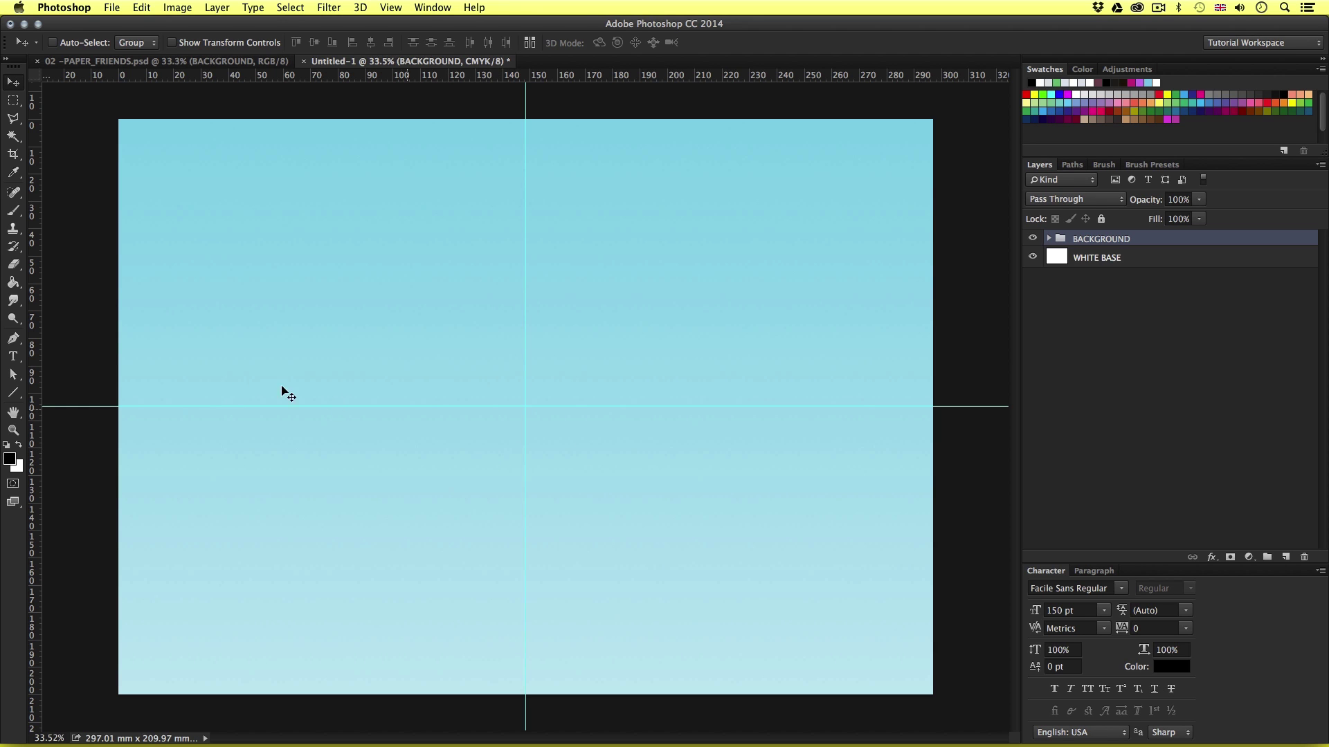
# Draw a black 1500 by 1500 px circle with the Ellipse Tool, created from center at the guides' intersection
pyautogui.click(16, 394)
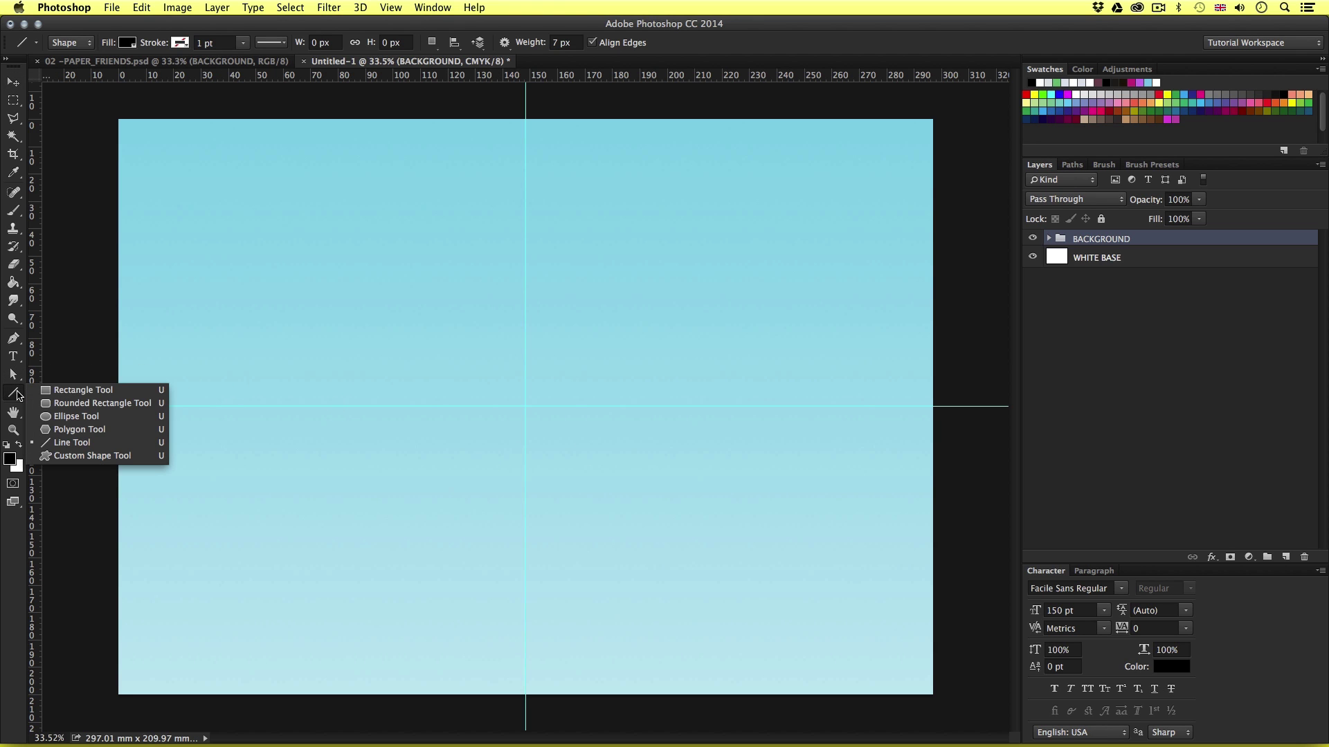
pyautogui.click(107, 418)
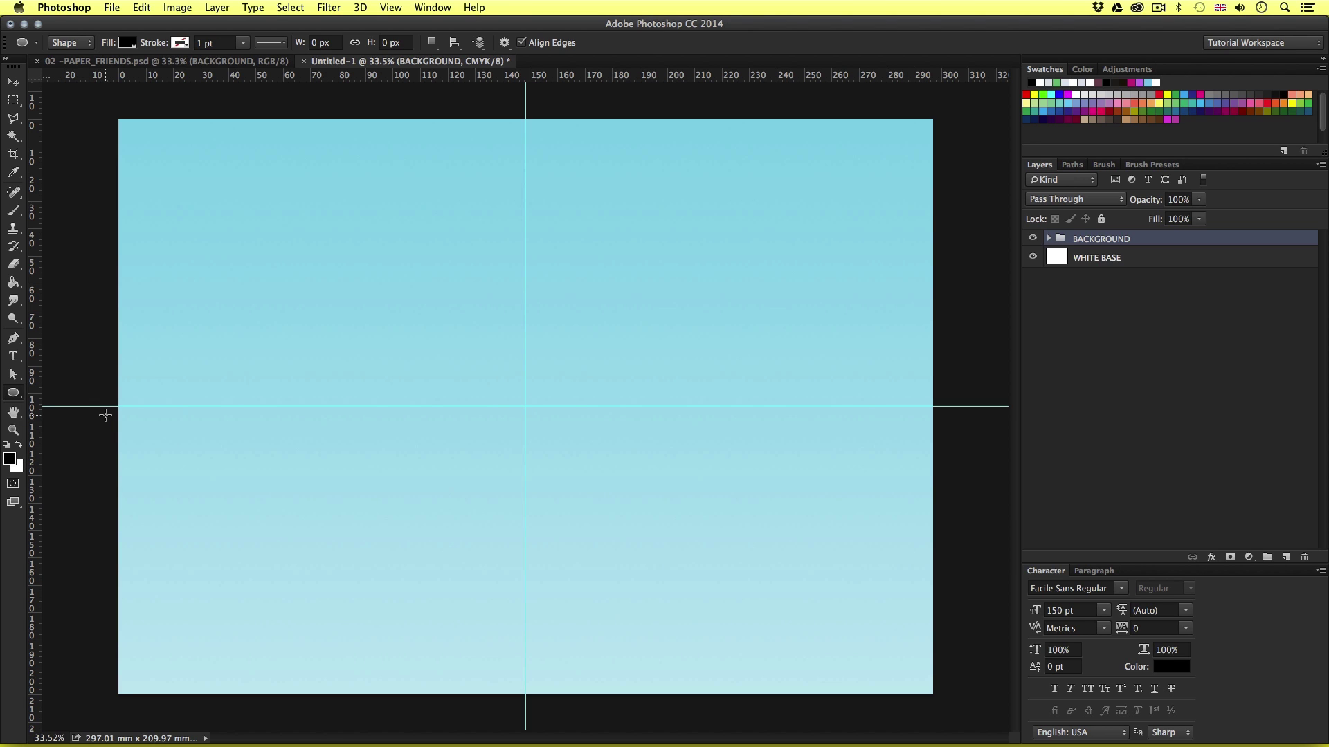
pyautogui.click(525, 406)
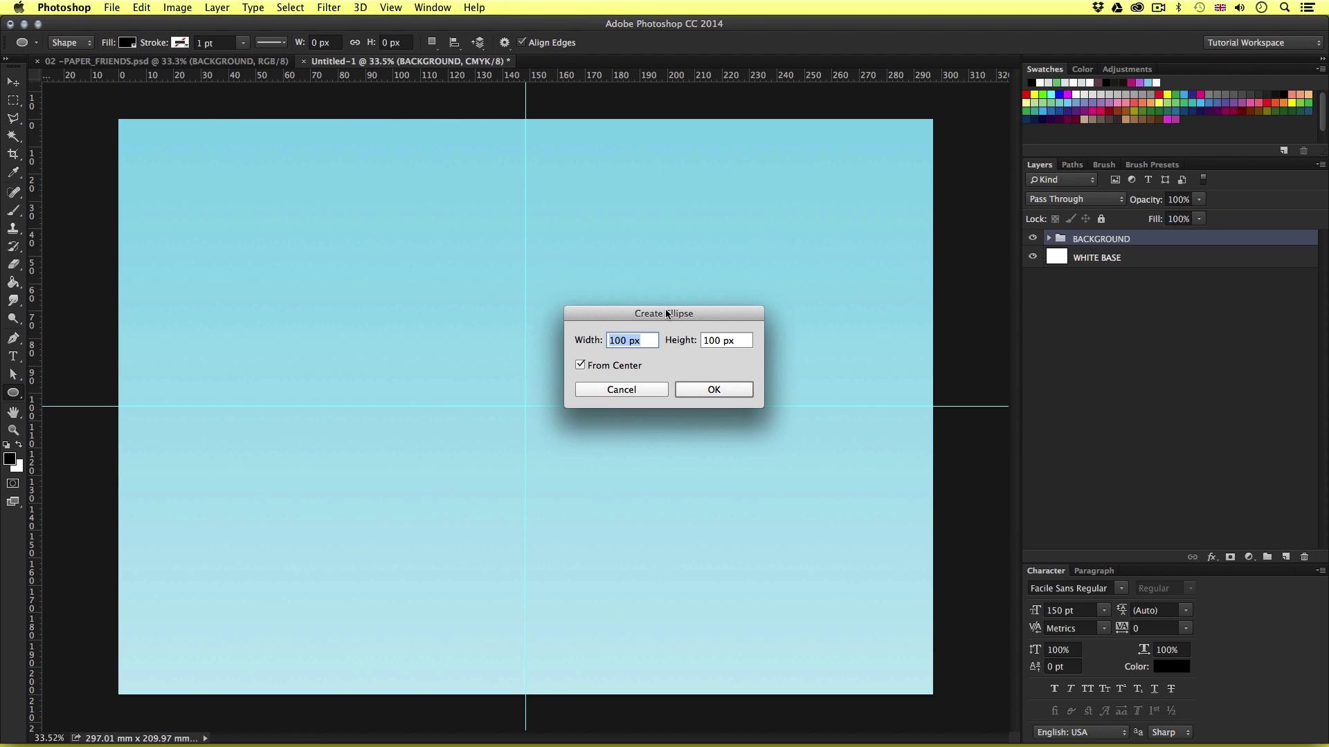
pyautogui.moveTo(665, 309); pyautogui.dragTo(553, 346)
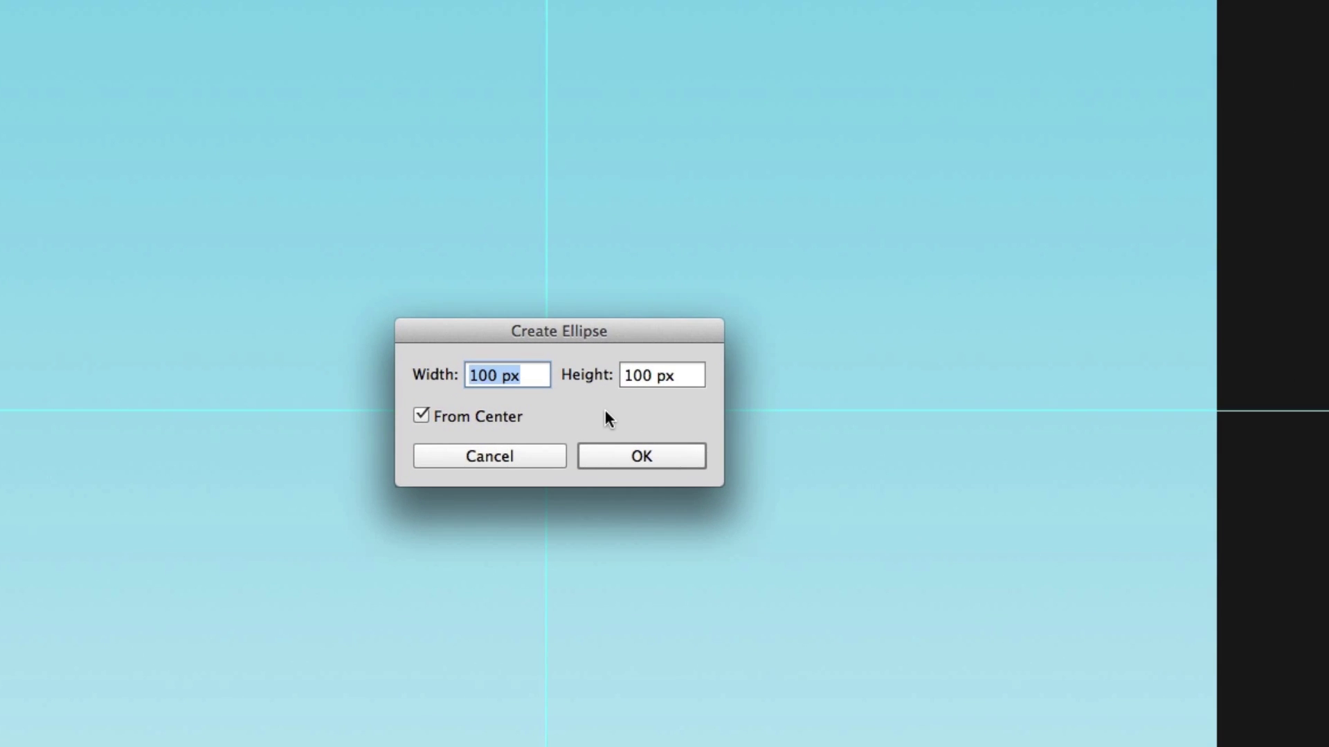
pyautogui.write('1500')
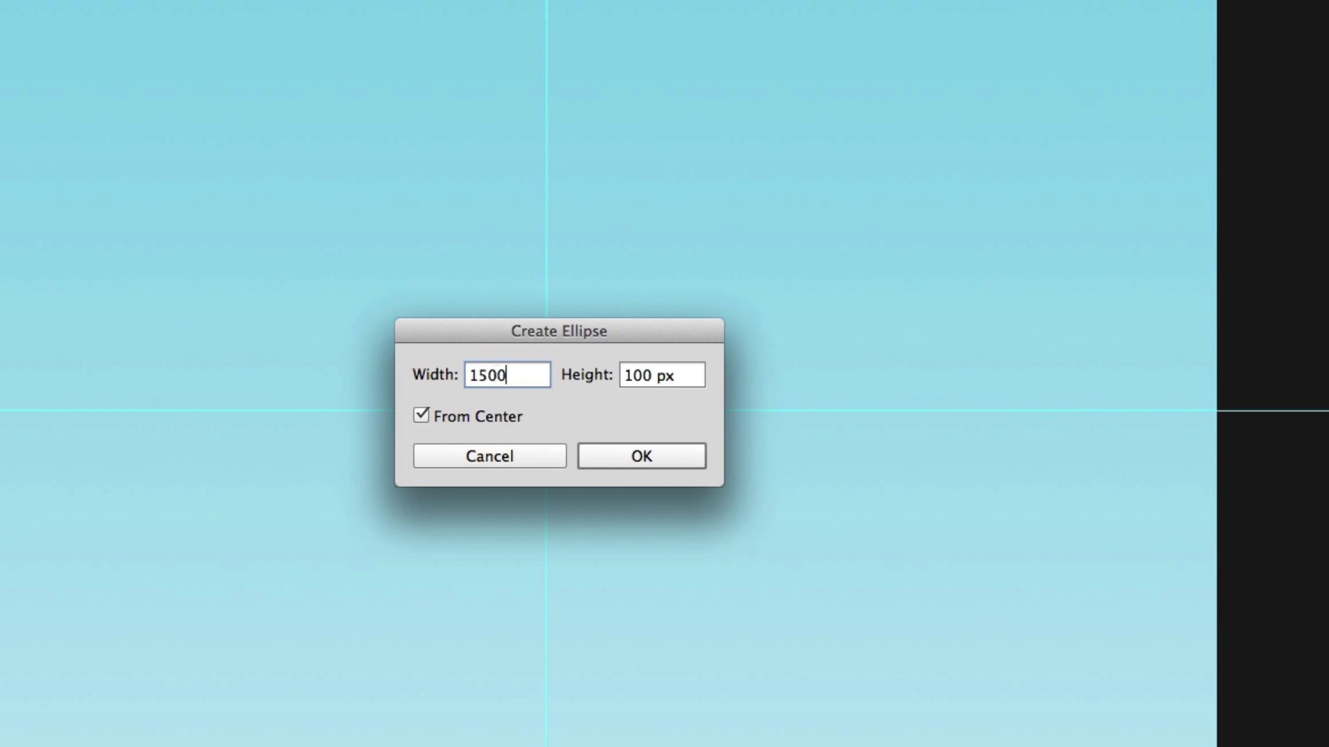
pyautogui.press('Tab')
pyautogui.write('1500')
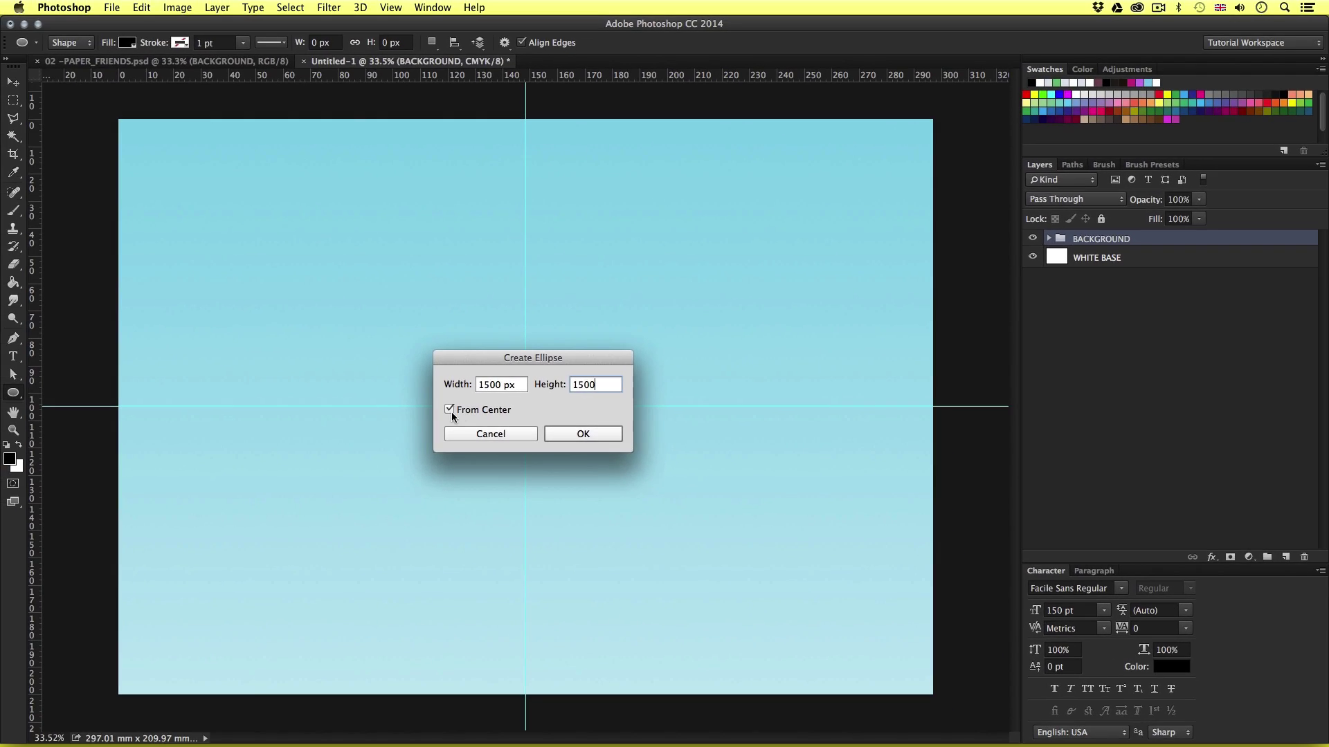
pyautogui.click(582, 433)
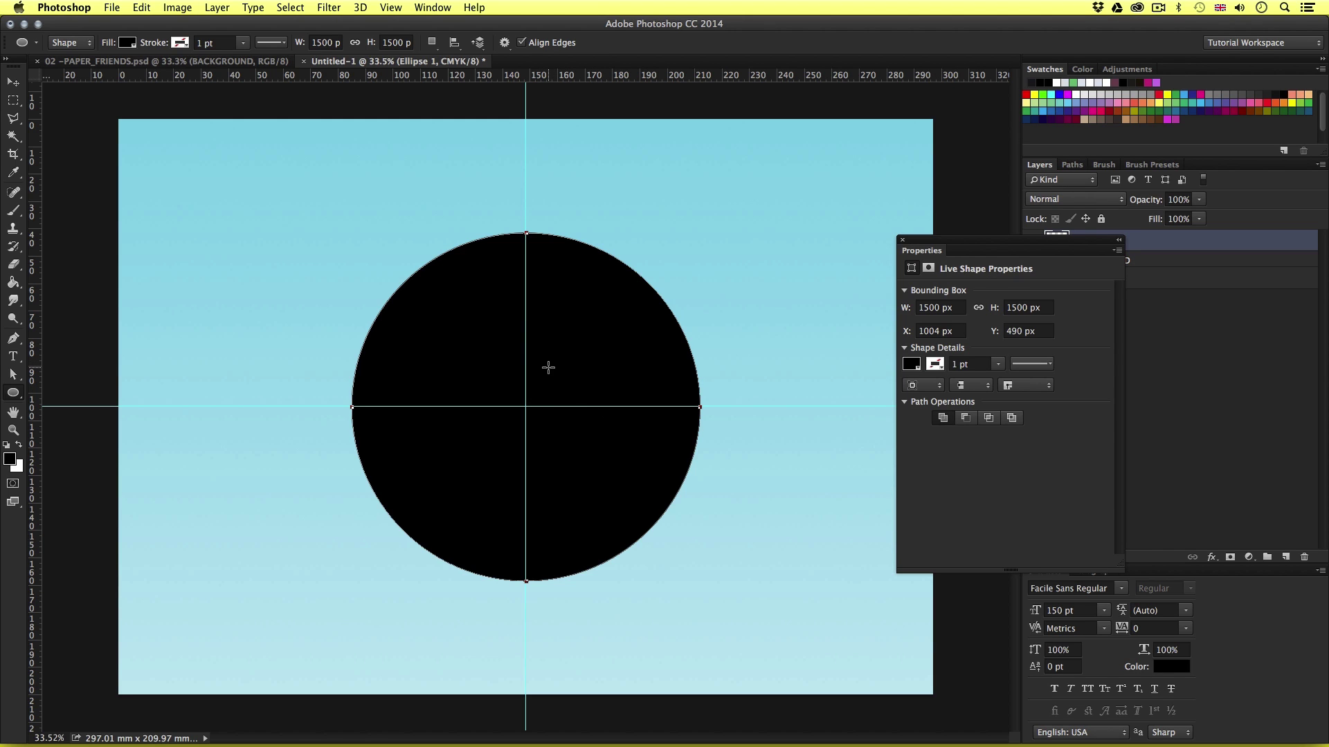
pyautogui.click(902, 239)
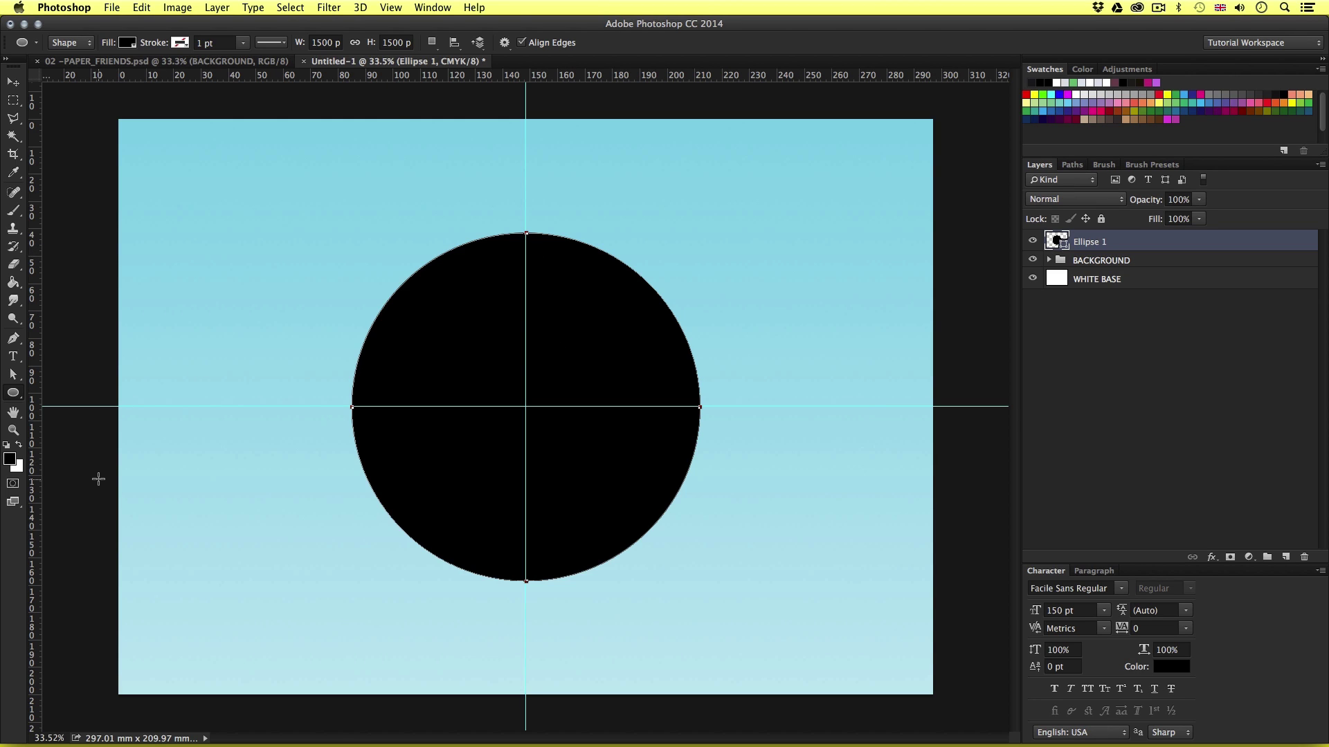
# Remove the circle's fill with the Path Selection Tool active and give it a 10 pt white stroke
pyautogui.click(16, 397)
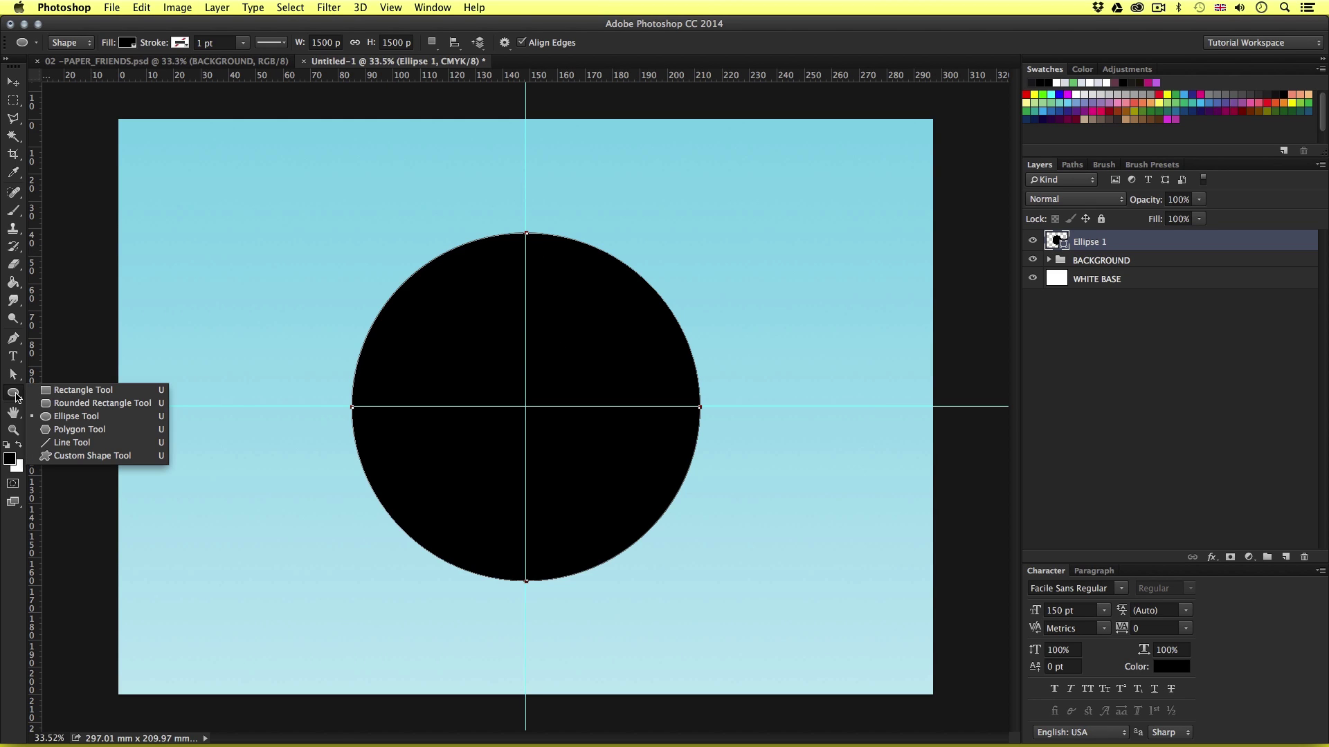
pyautogui.click(16, 376)
pyautogui.click(16, 376)
pyautogui.click(59, 374)
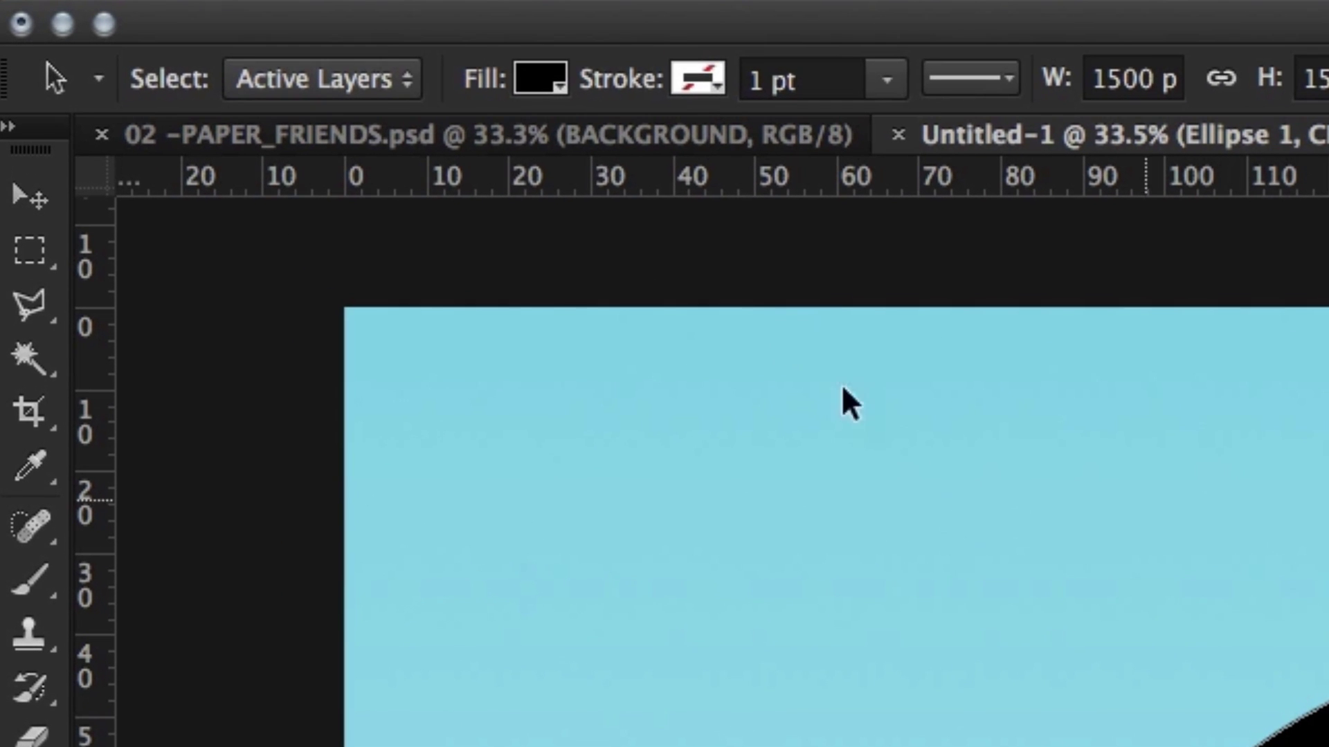
pyautogui.click(379, 67)
pyautogui.click(352, 168)
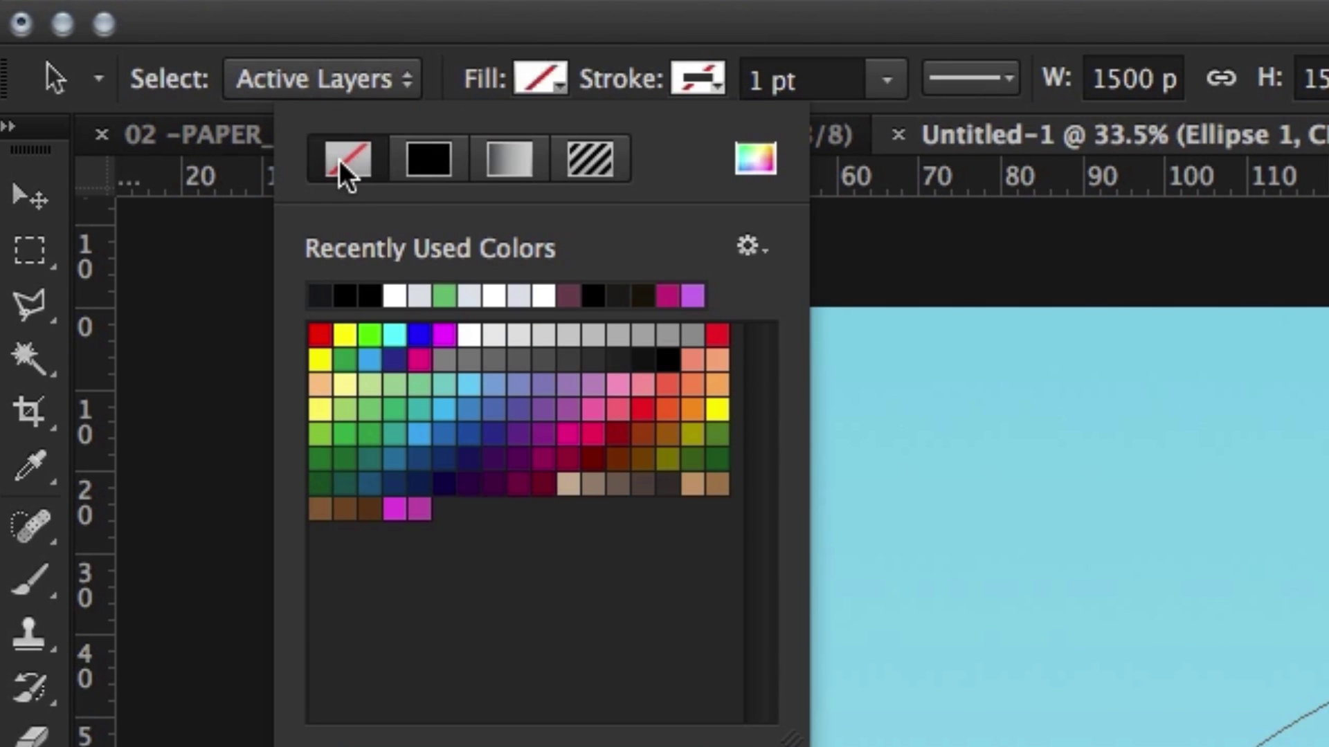
pyautogui.click(712, 83)
pyautogui.click(552, 296)
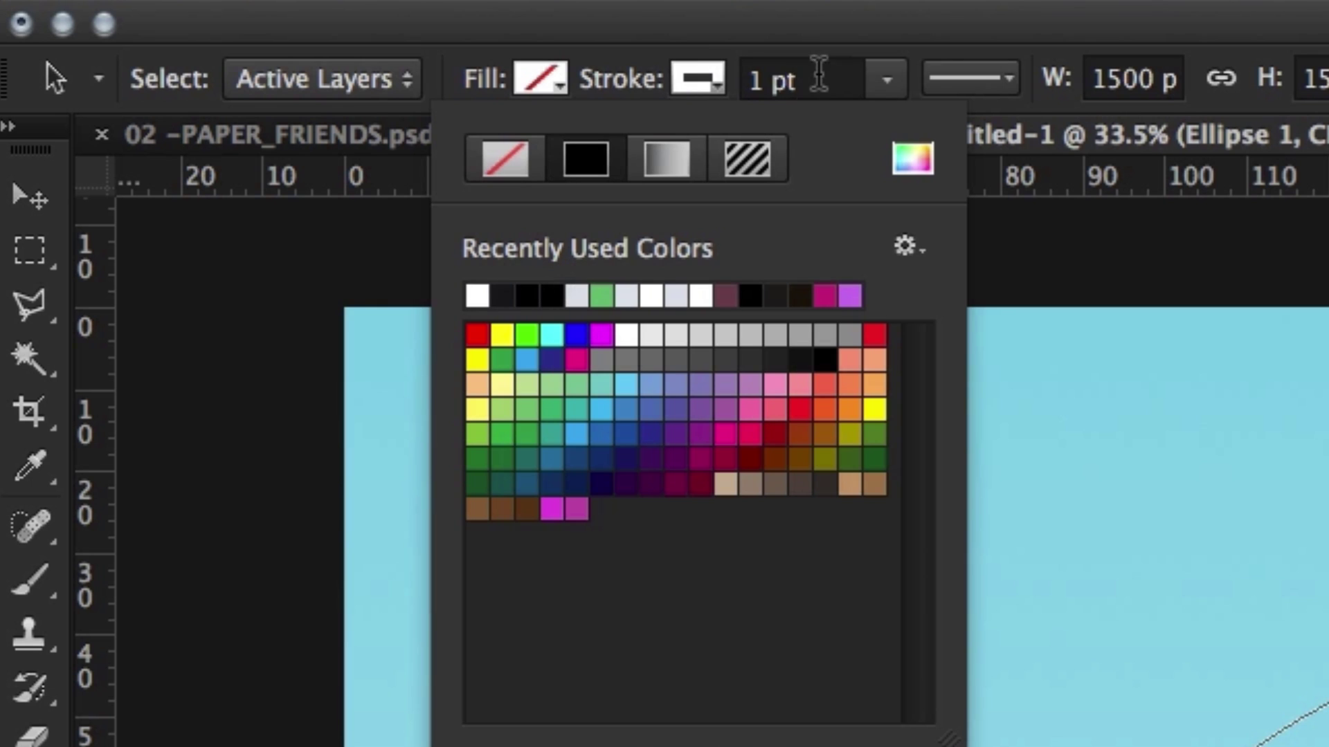
pyautogui.click(837, 70)
pyautogui.write('10')
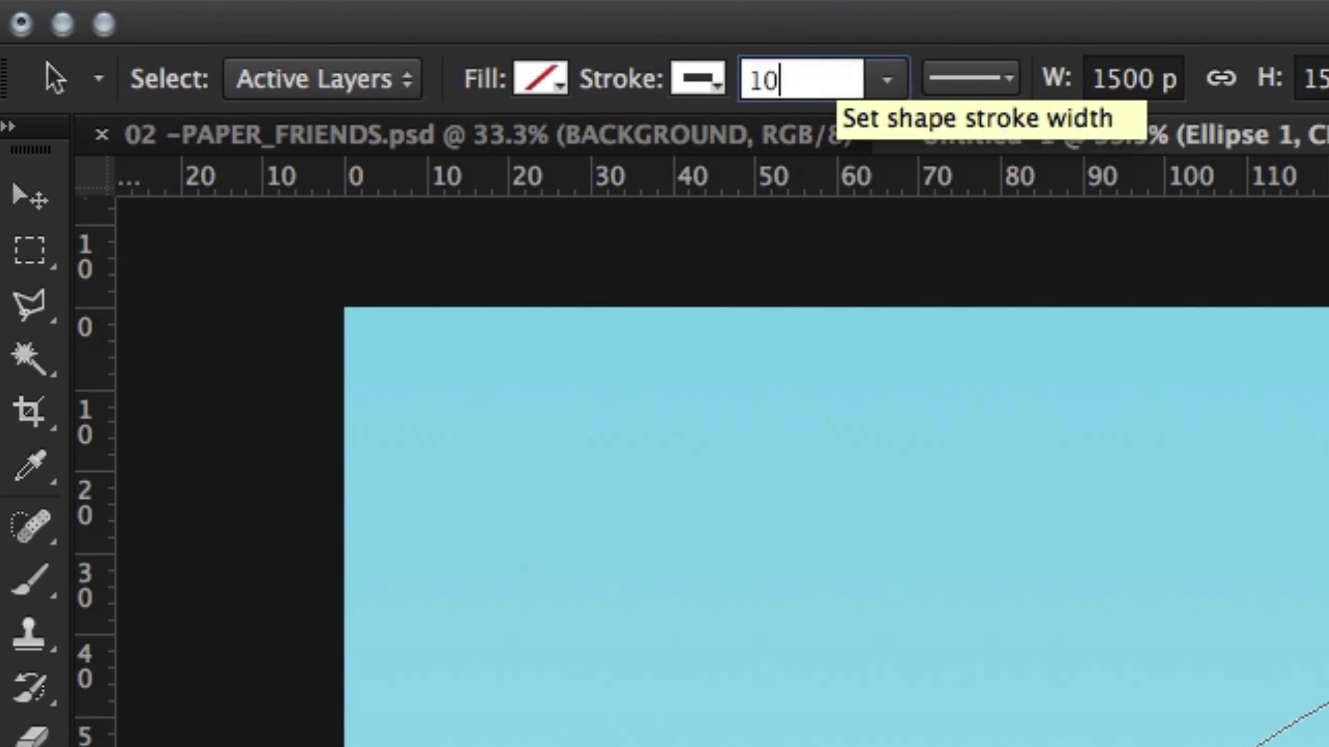
pyautogui.press('Return')
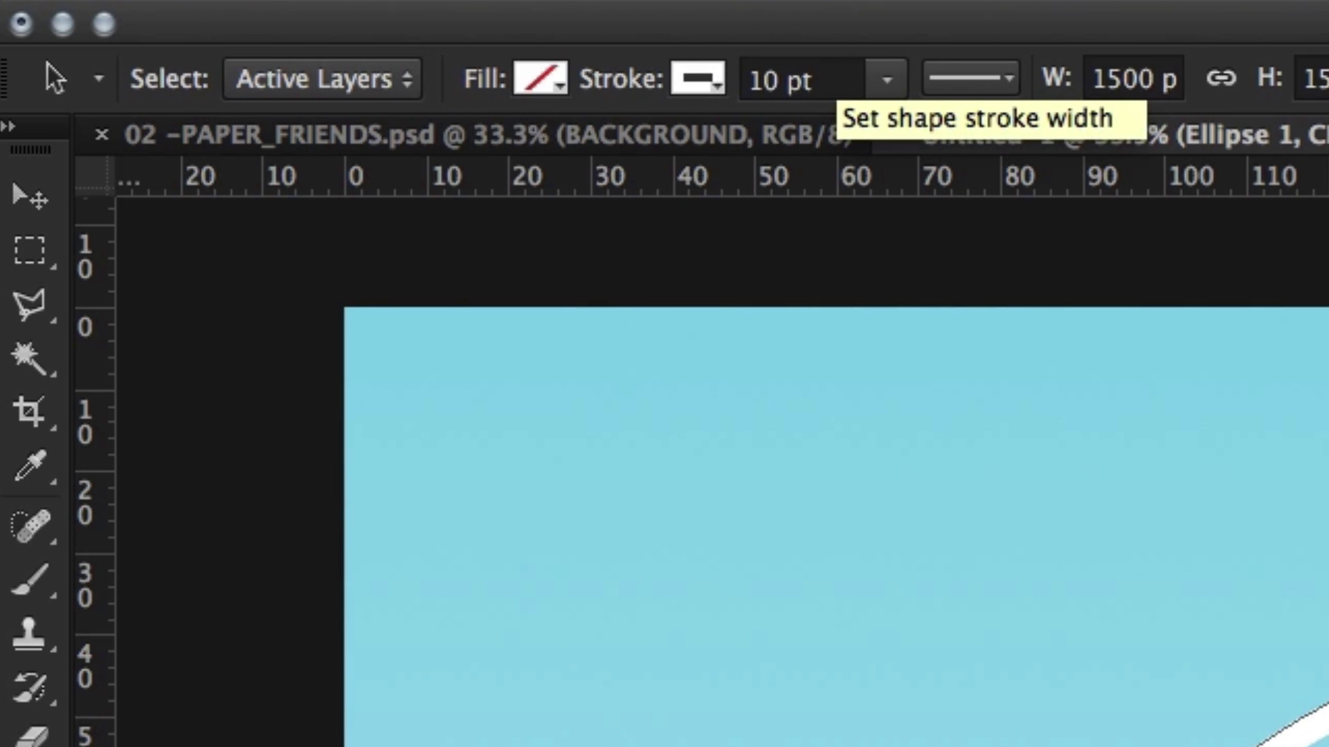
# Set the circle's stroke to a solid line aligned to the inside of the path
pyautogui.click(1005, 82)
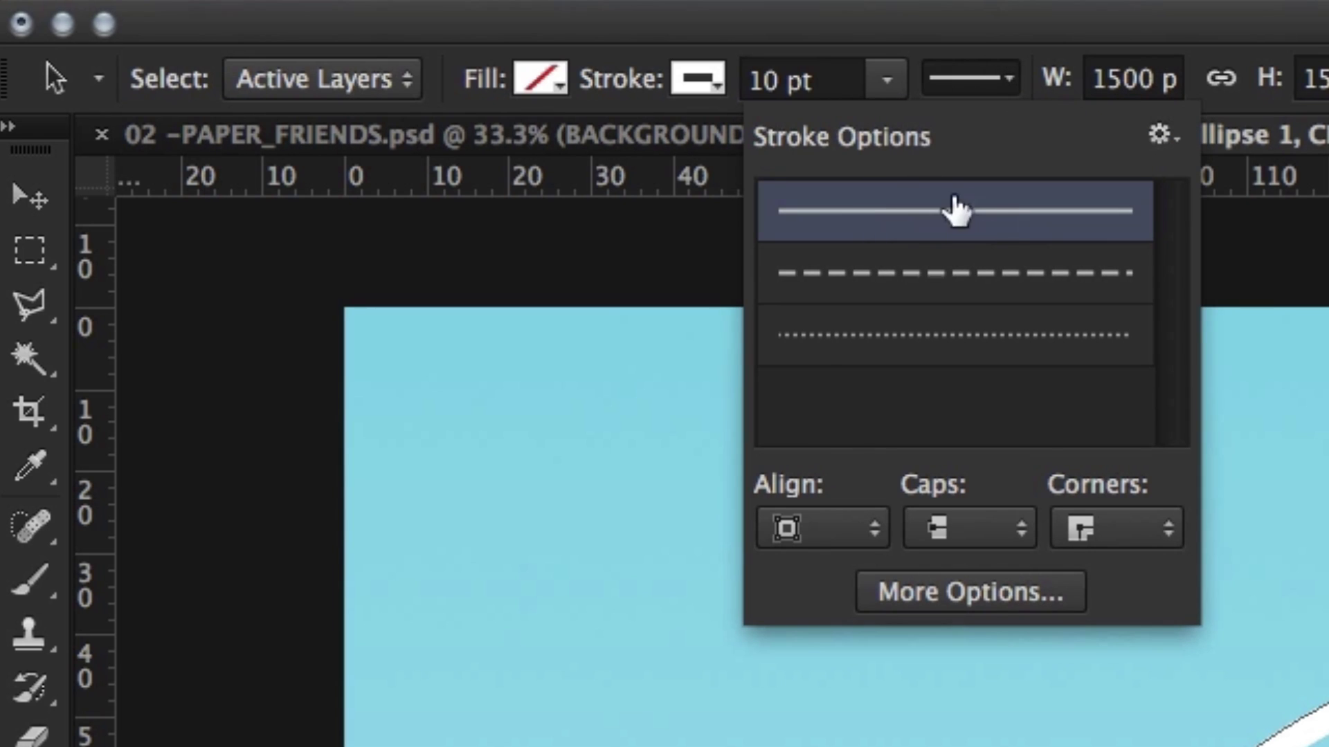
pyautogui.click(874, 532)
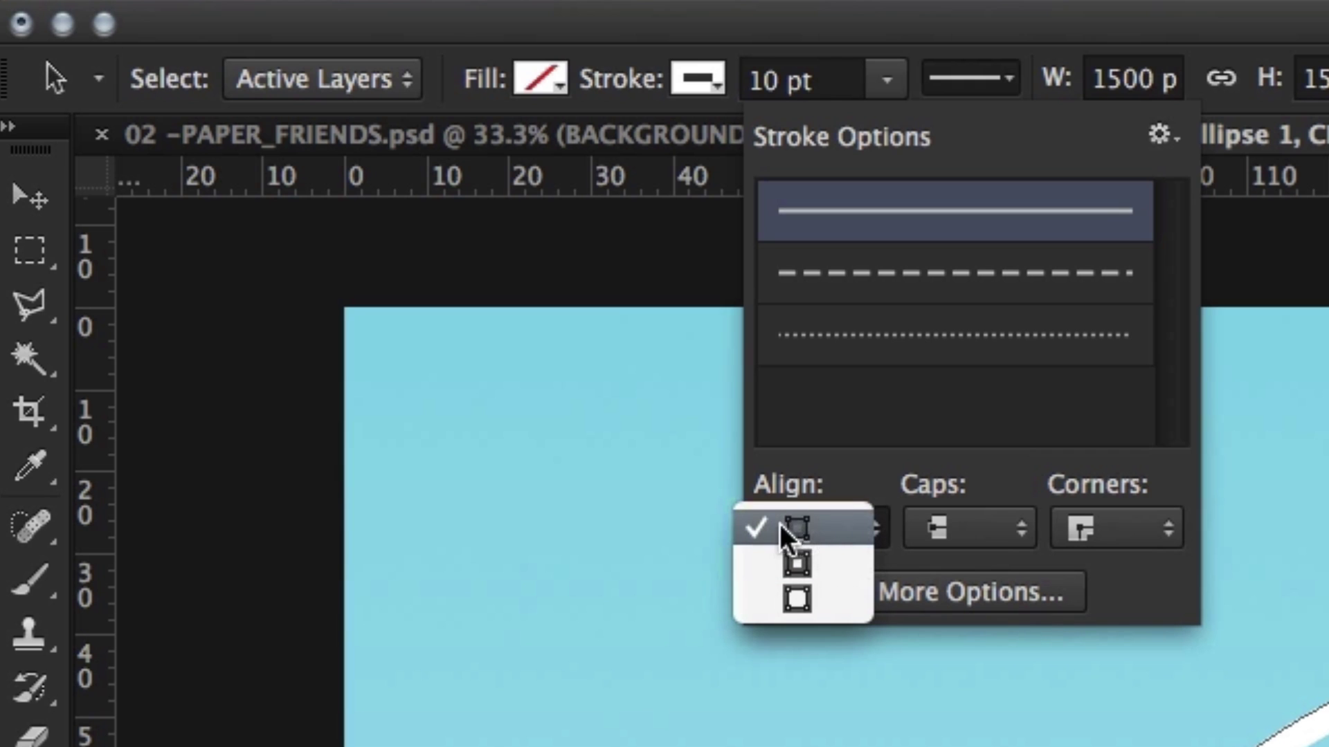
pyautogui.click(802, 557)
pyautogui.press('Return')
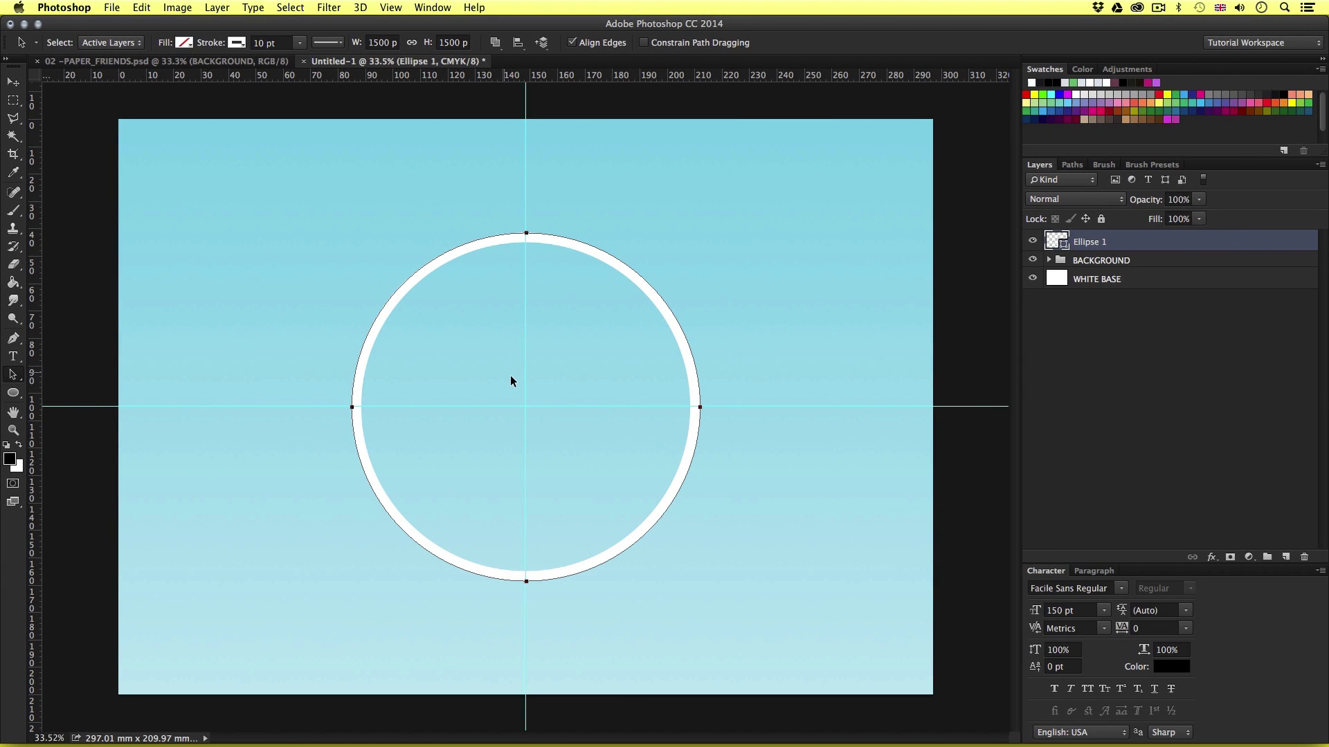
# Rename the circle's layer as WHITE OUTER STROKE
pyautogui.scroll(3, 509, 376)
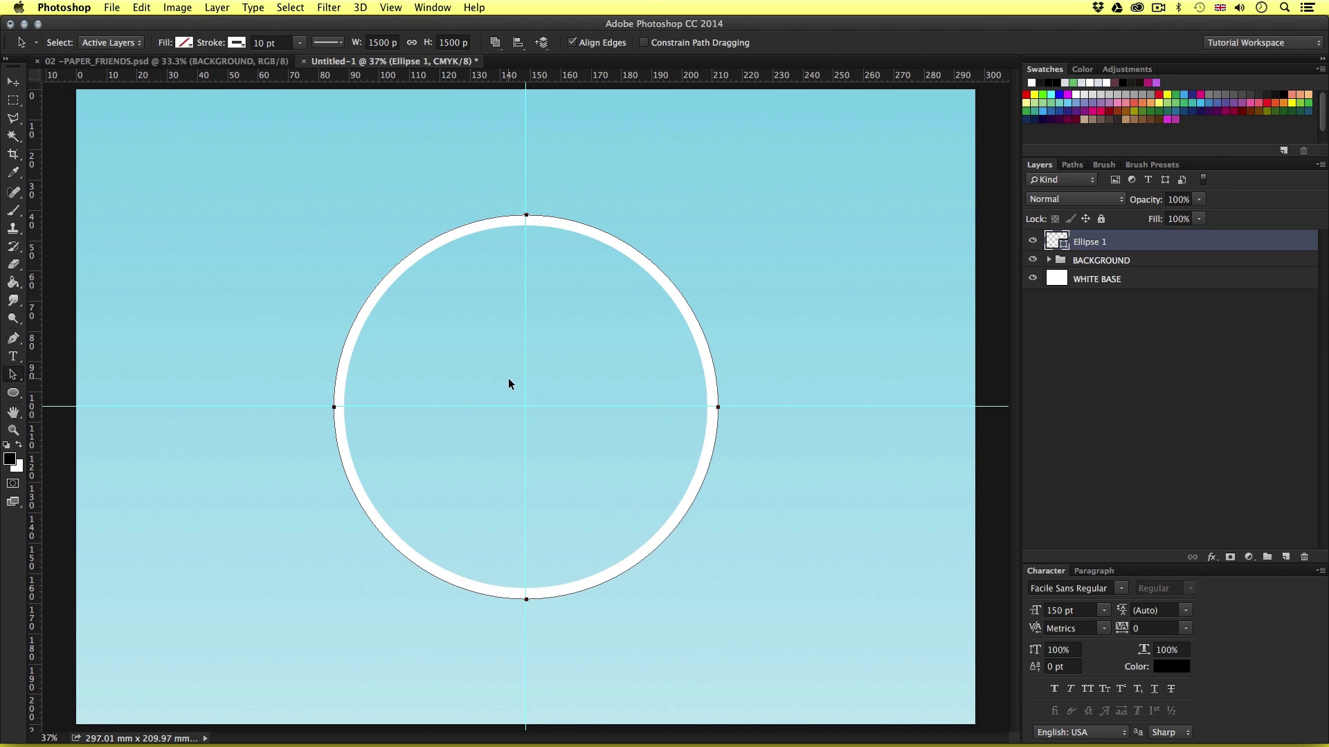
pyautogui.doubleClick(1087, 244)
pyautogui.write('WH')
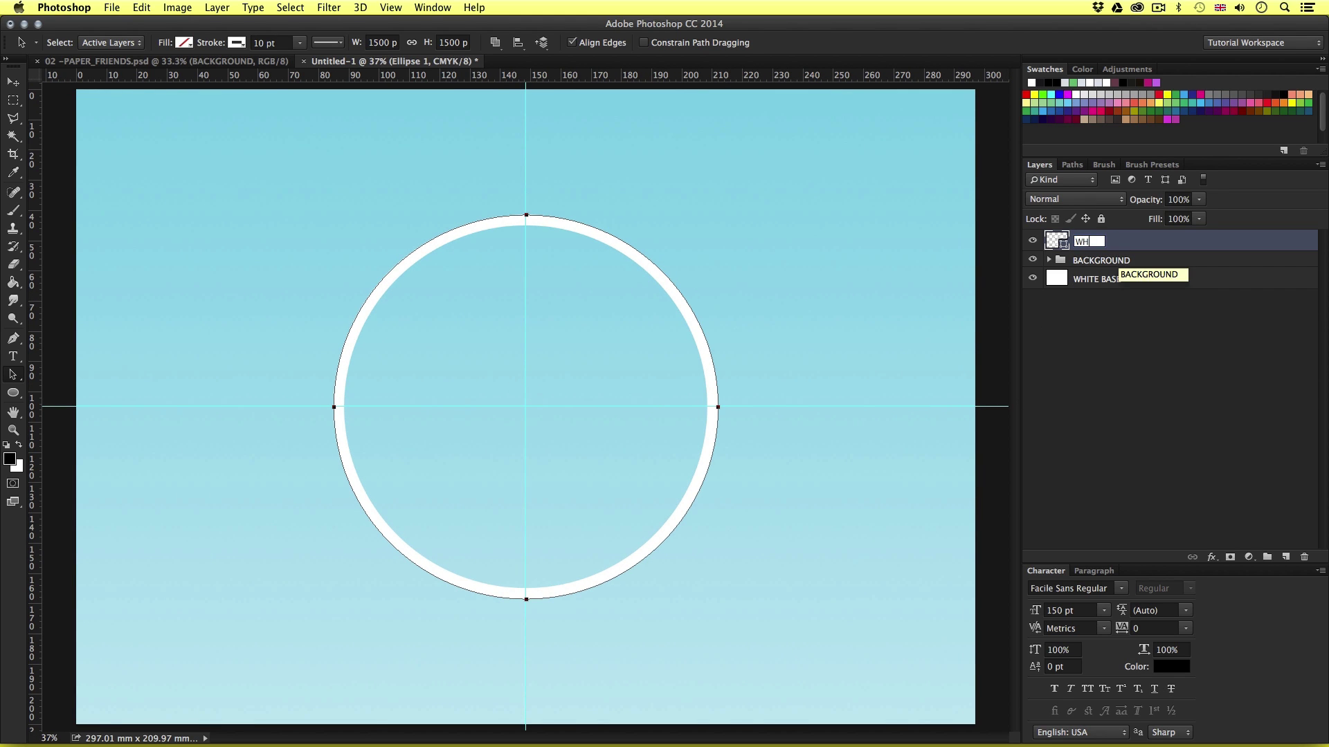
pyautogui.write('ITE OUTER STROKE')
pyautogui.press('Return')
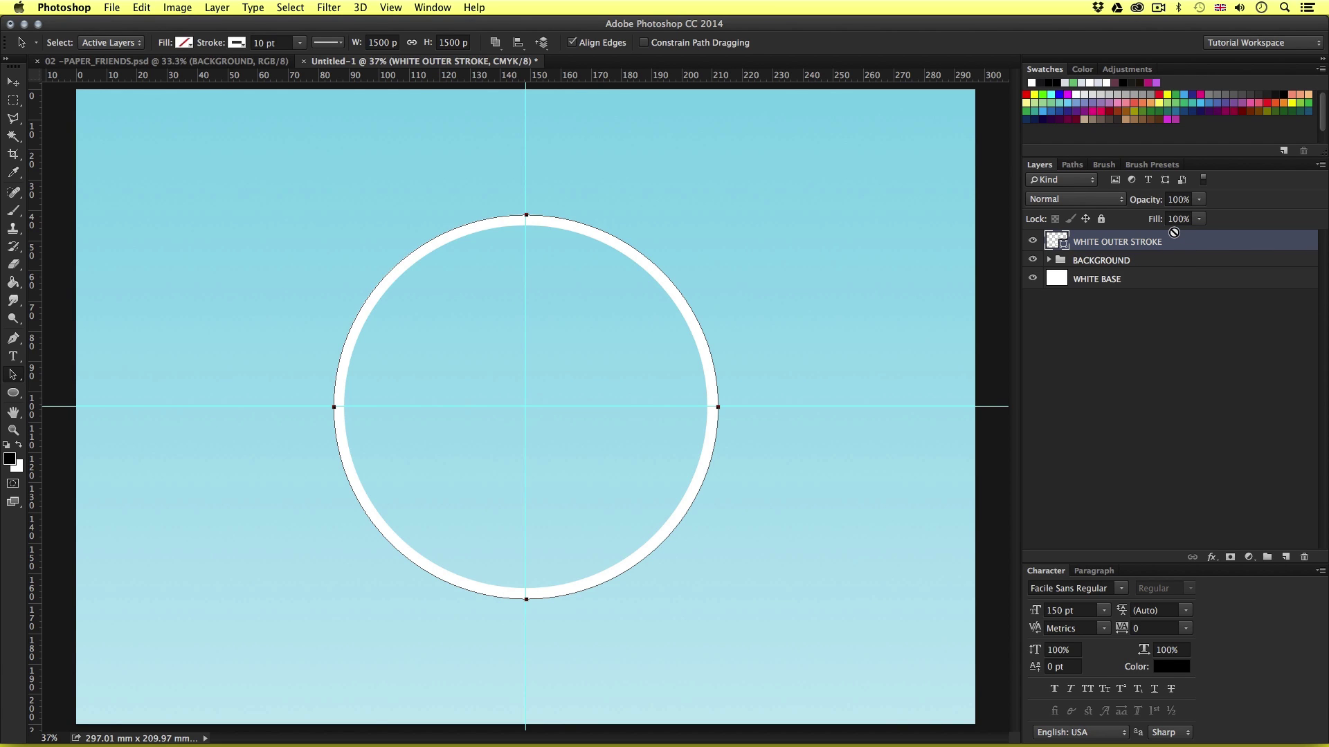
# Duplicate the WHITE OUTER STROKE layer and scale the copy proportionally from its center to about 94.4%, against the white ring's inner edge
pyautogui.press('super+j')
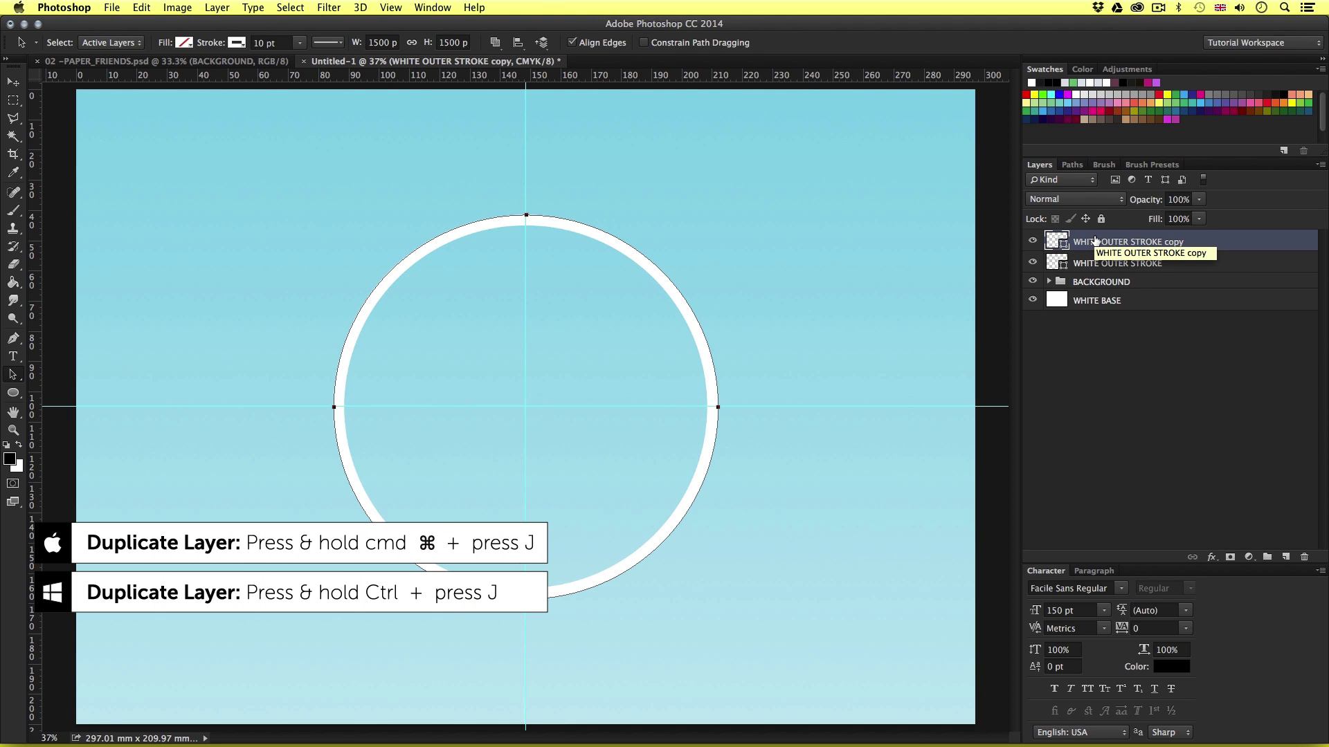
pyautogui.press('super+t')
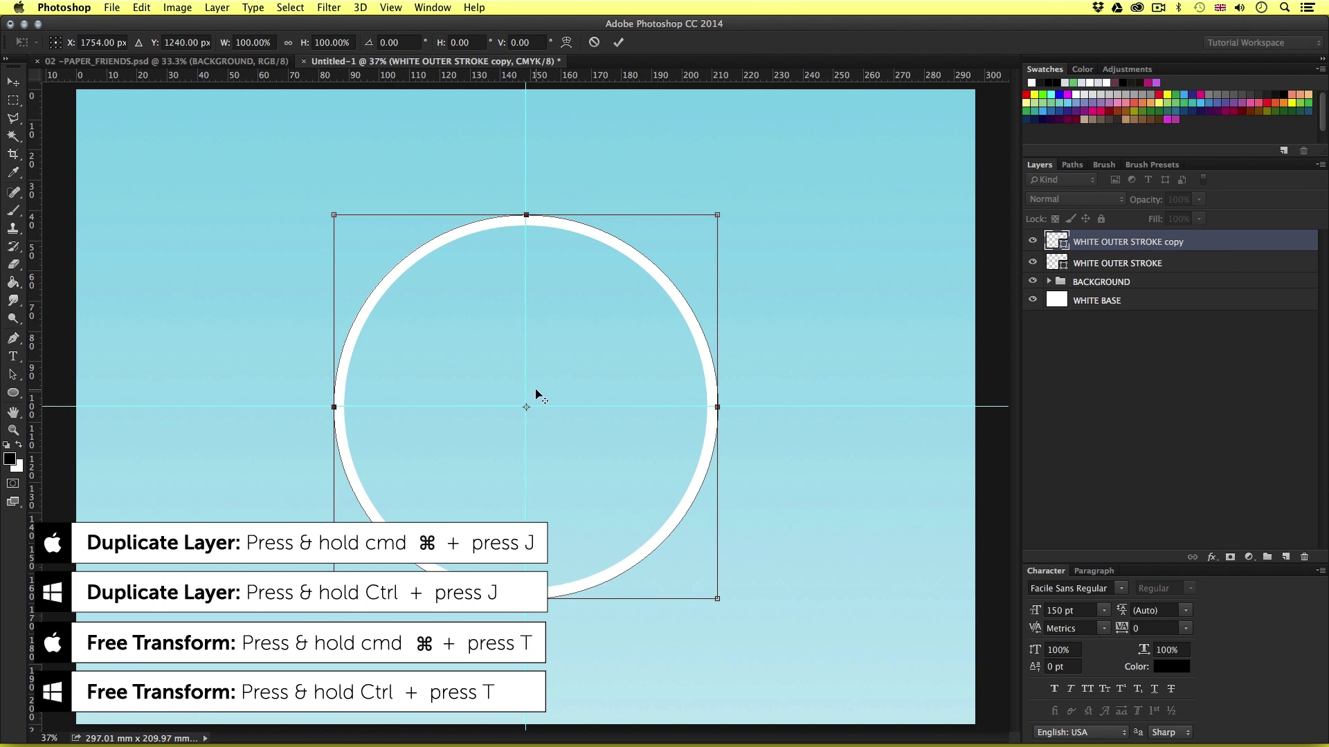
pyautogui.scroll(3, 538, 394)
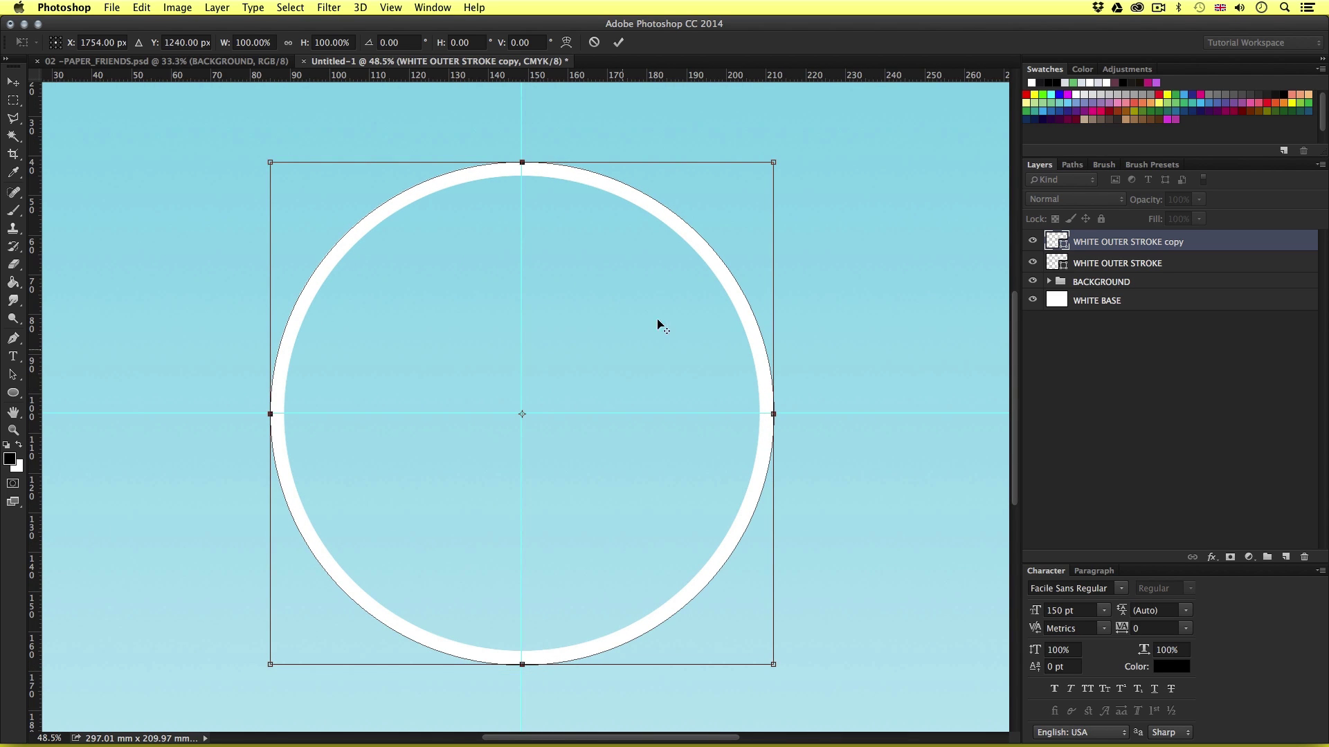
pyautogui.moveTo(773, 163)
pyautogui.mouseDown()
pyautogui.moveTo(734, 206)
pyautogui.moveTo(770, 187)
pyautogui.mouseUp()
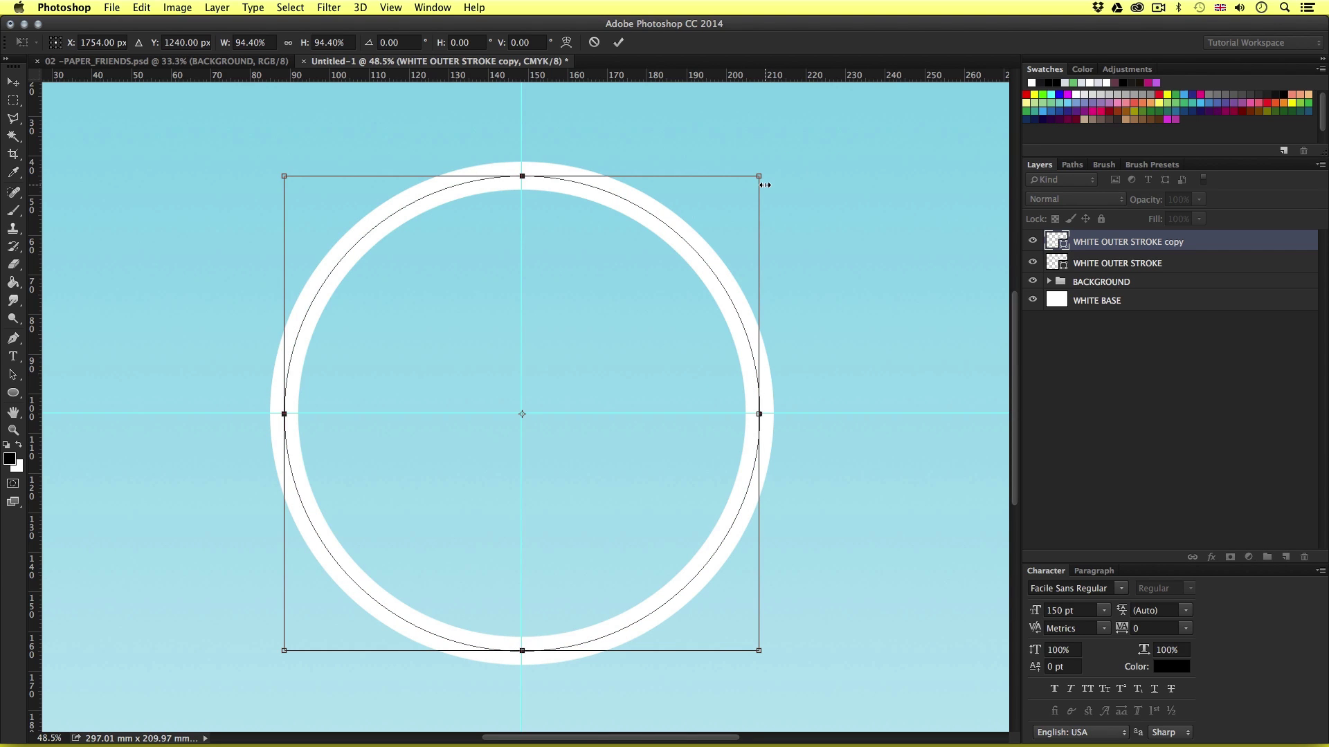
pyautogui.press('Return')
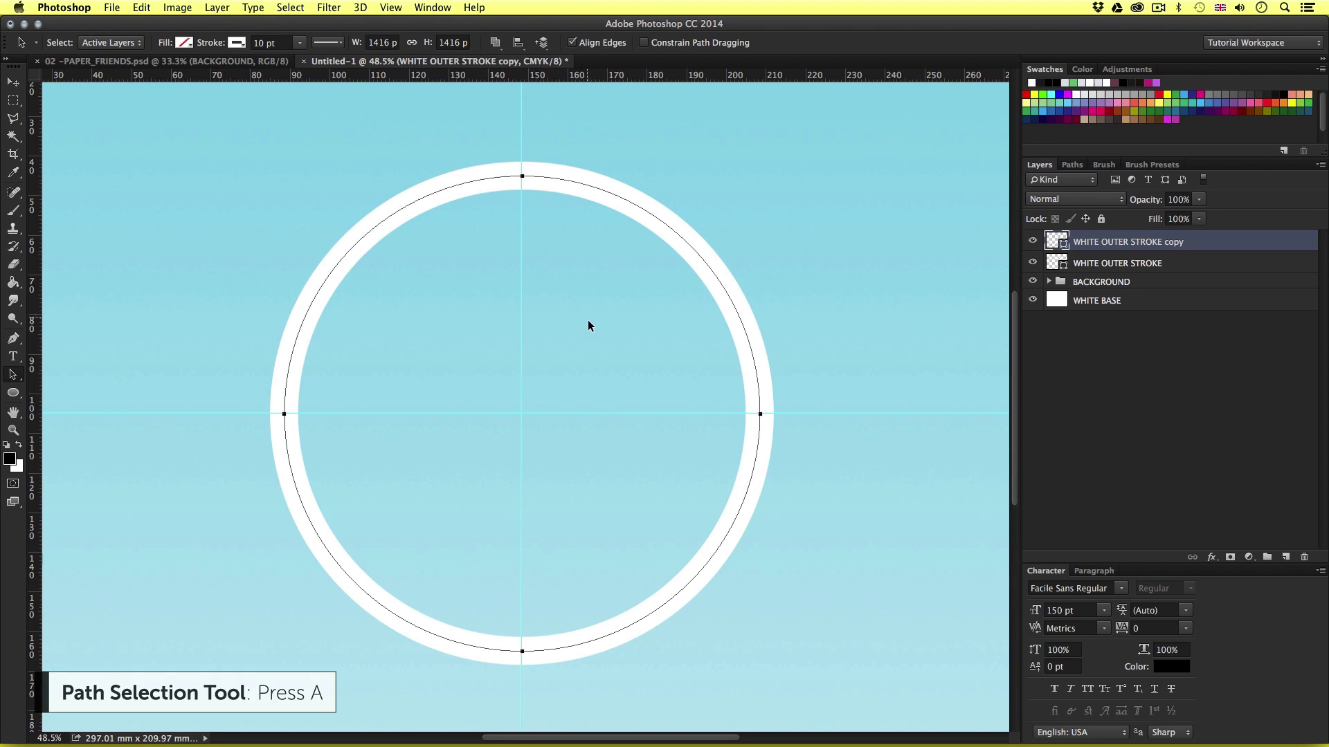
# Give the scaled copy a 12 pt red stroke and rename its layer as RED STROKE
pyautogui.click(238, 43)
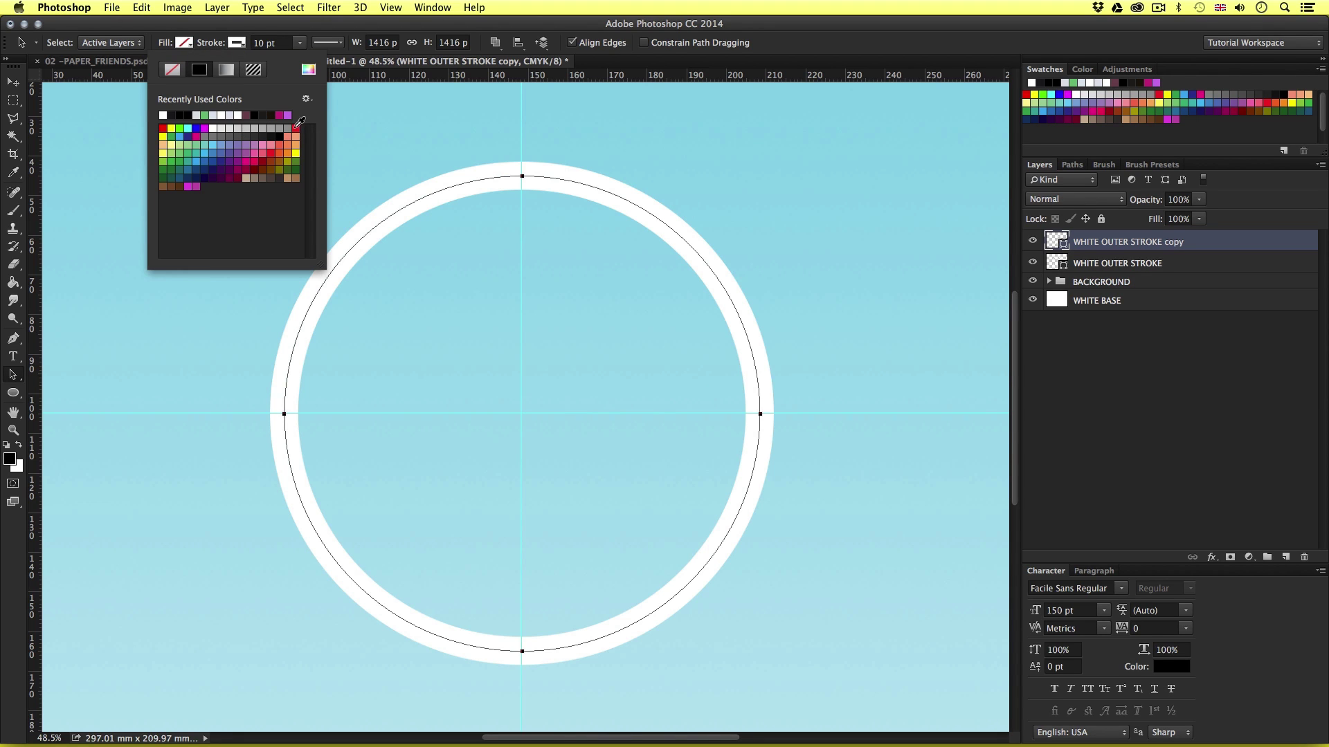
pyautogui.click(297, 128)
pyautogui.click(263, 43)
pyautogui.write('12')
pyautogui.press('Return')
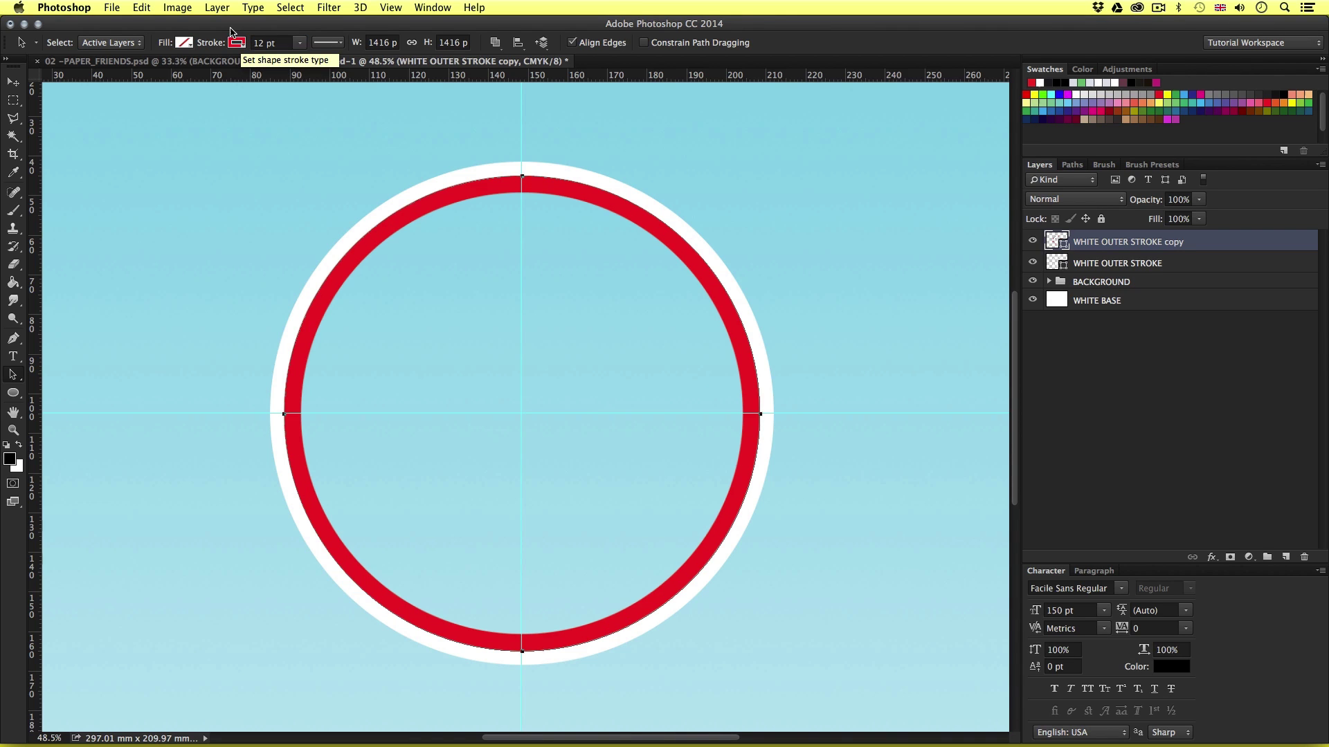
pyautogui.doubleClick(1130, 239)
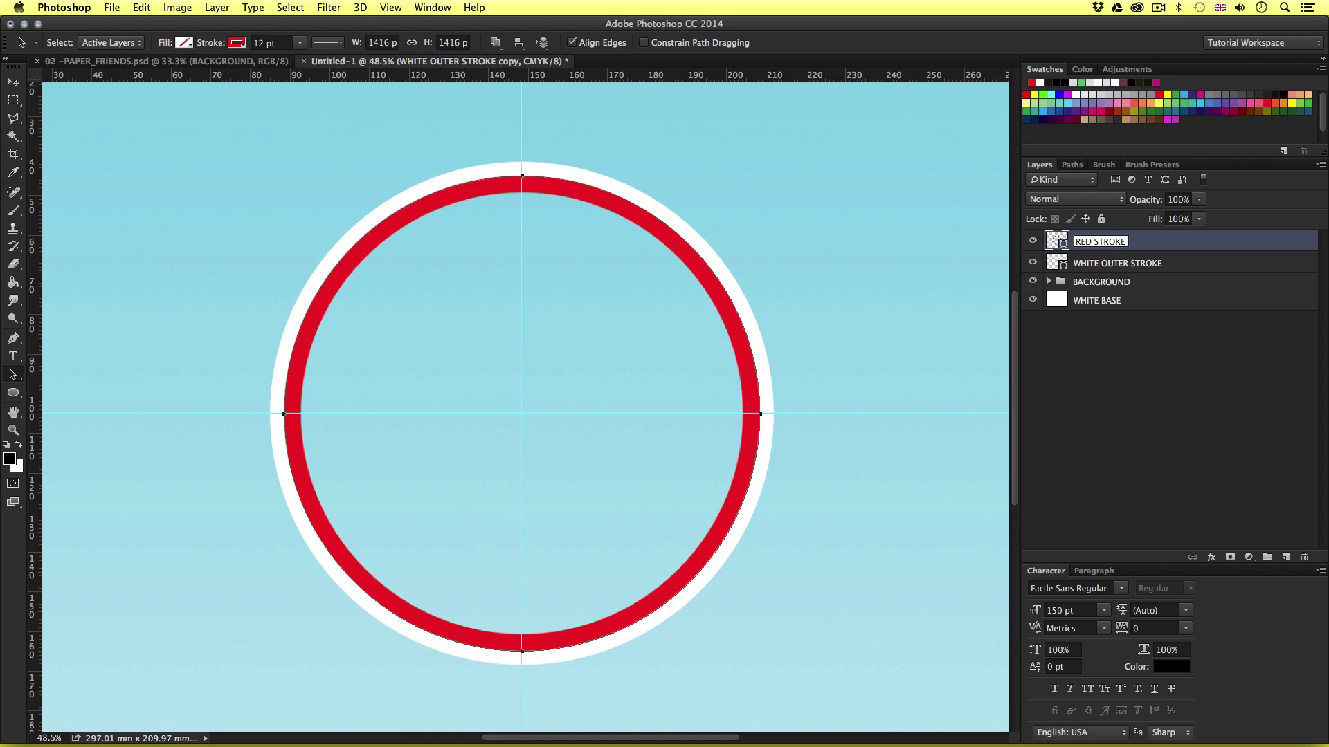
pyautogui.press('Return')
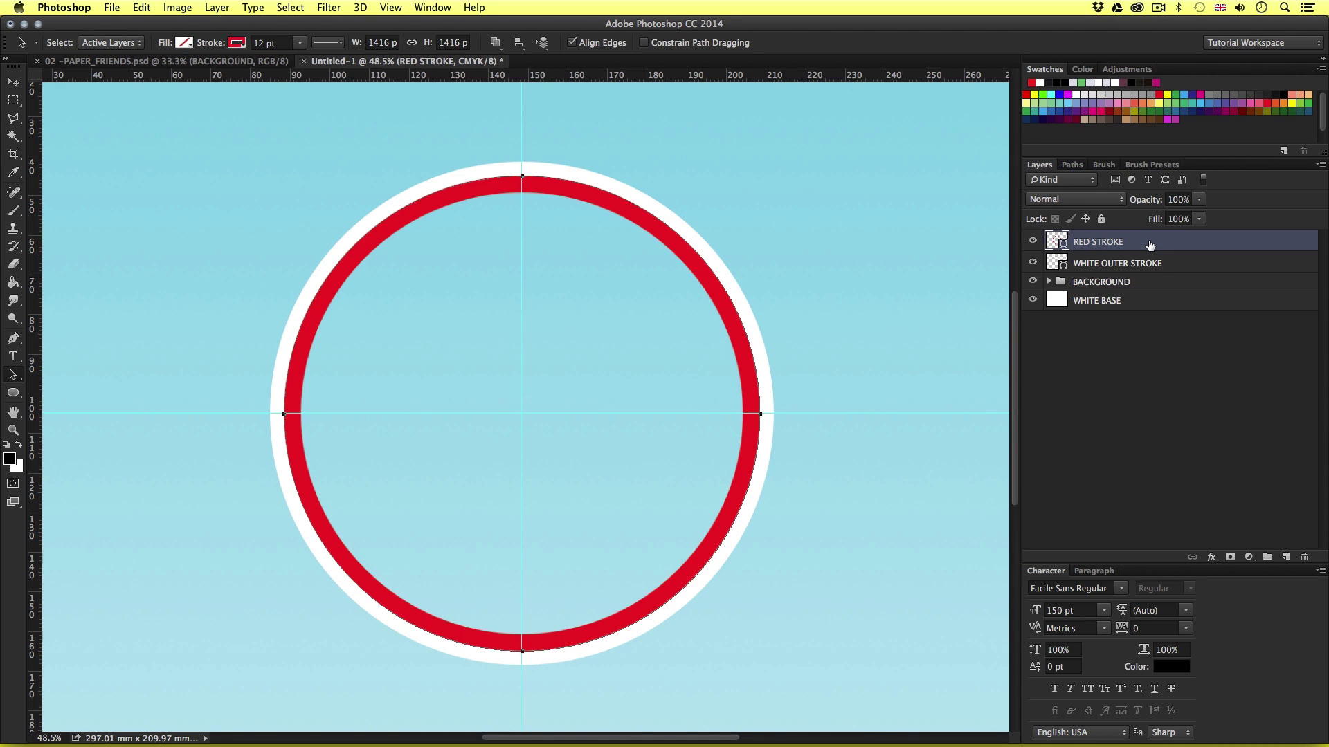
# Duplicate the RED STROKE layer and scale the copy proportionally from its center to about 93.4%, against the red ring's inner edge
pyautogui.press('super+j')
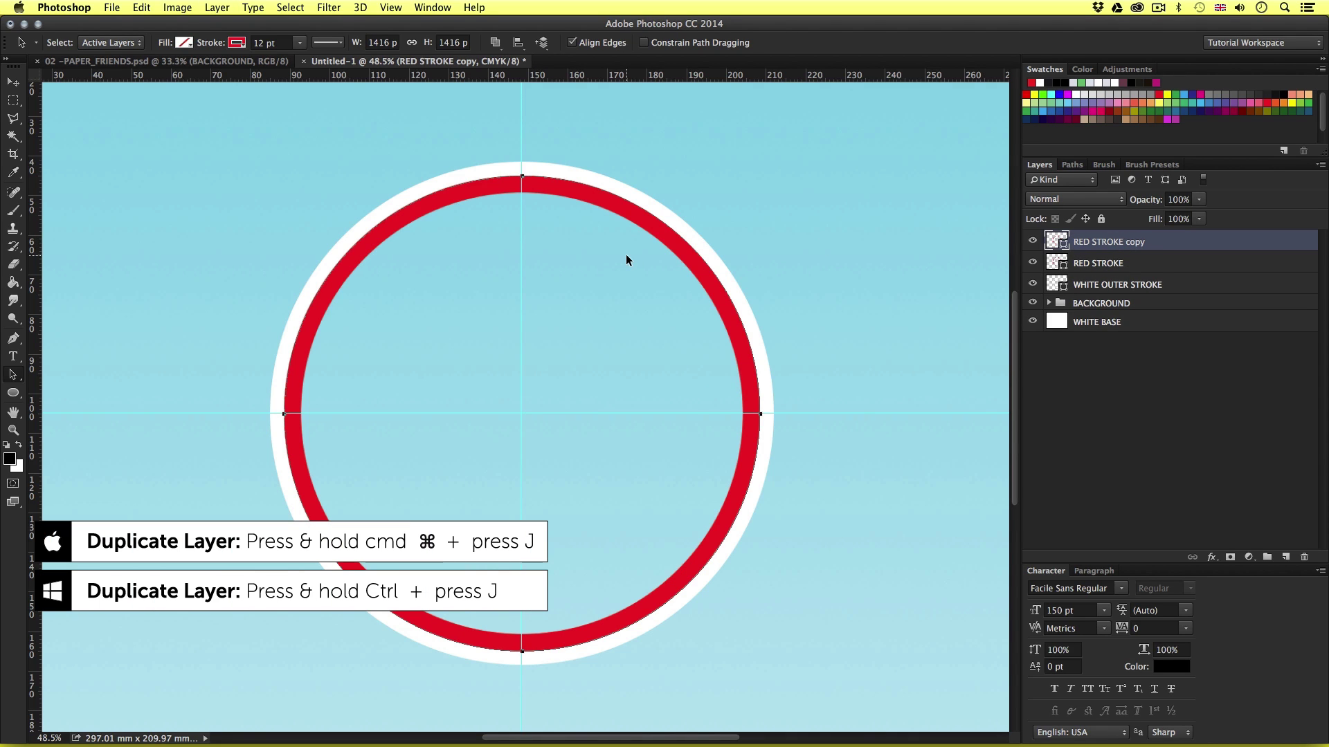
pyautogui.press('super+t')
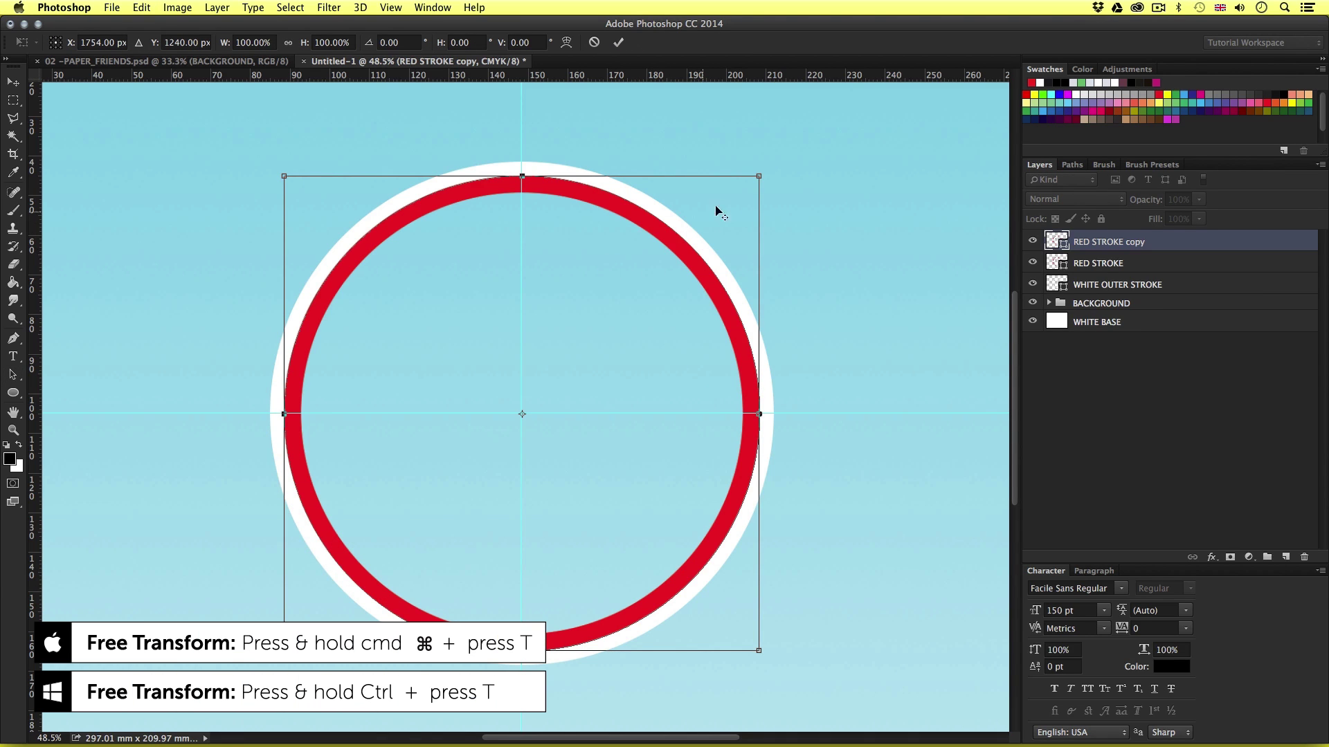
pyautogui.moveTo(759, 176); pyautogui.dragTo(747, 192)
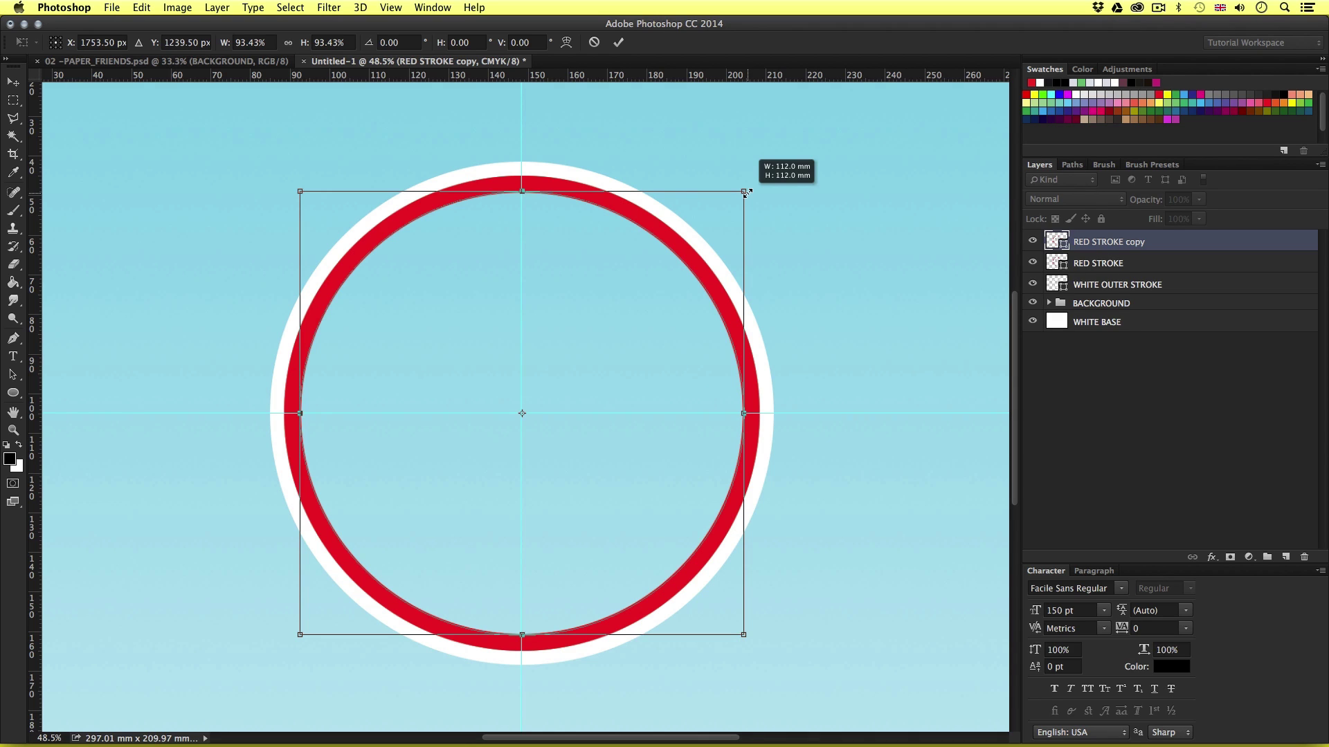
pyautogui.moveTo(747, 192); pyautogui.dragTo(746, 193)
pyautogui.press('Return')
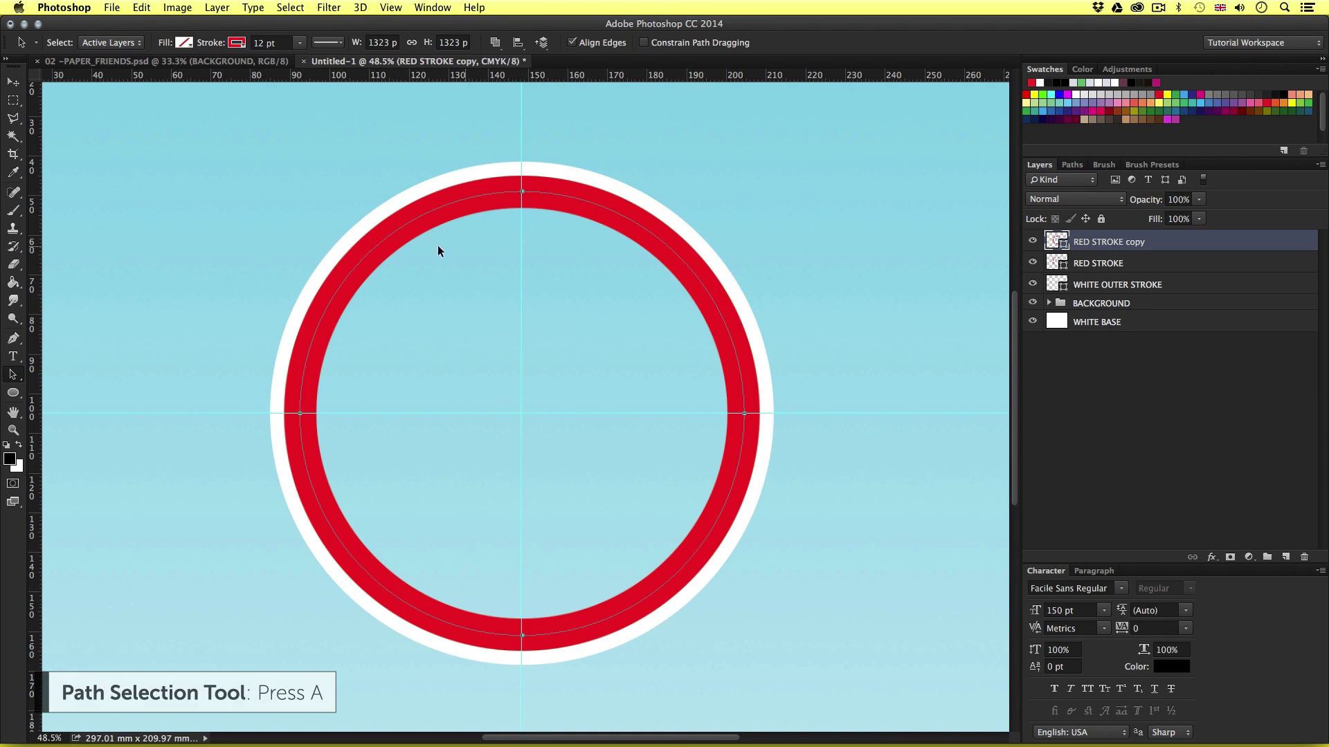
# Change the RED STROKE copy's stroke color to orange and rename the layer as ORANGE STROKE
pyautogui.click(241, 44)
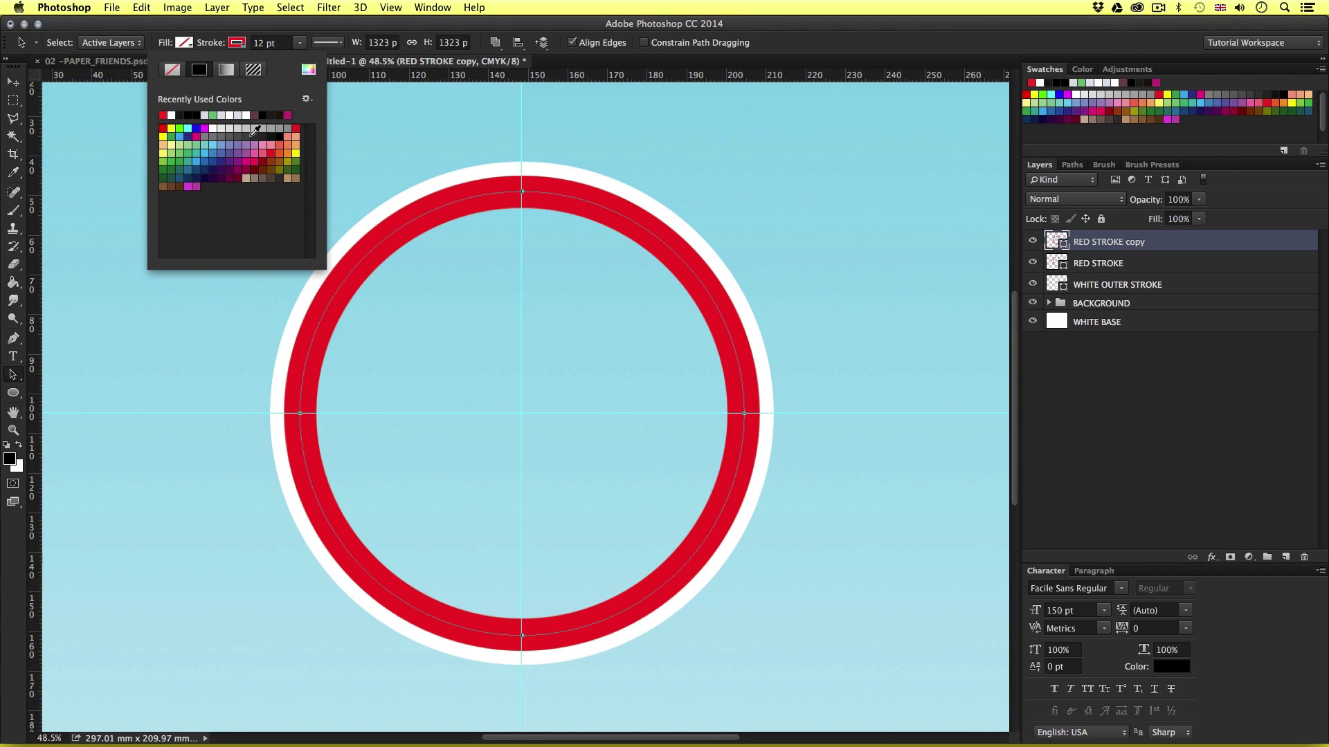
pyautogui.click(289, 139)
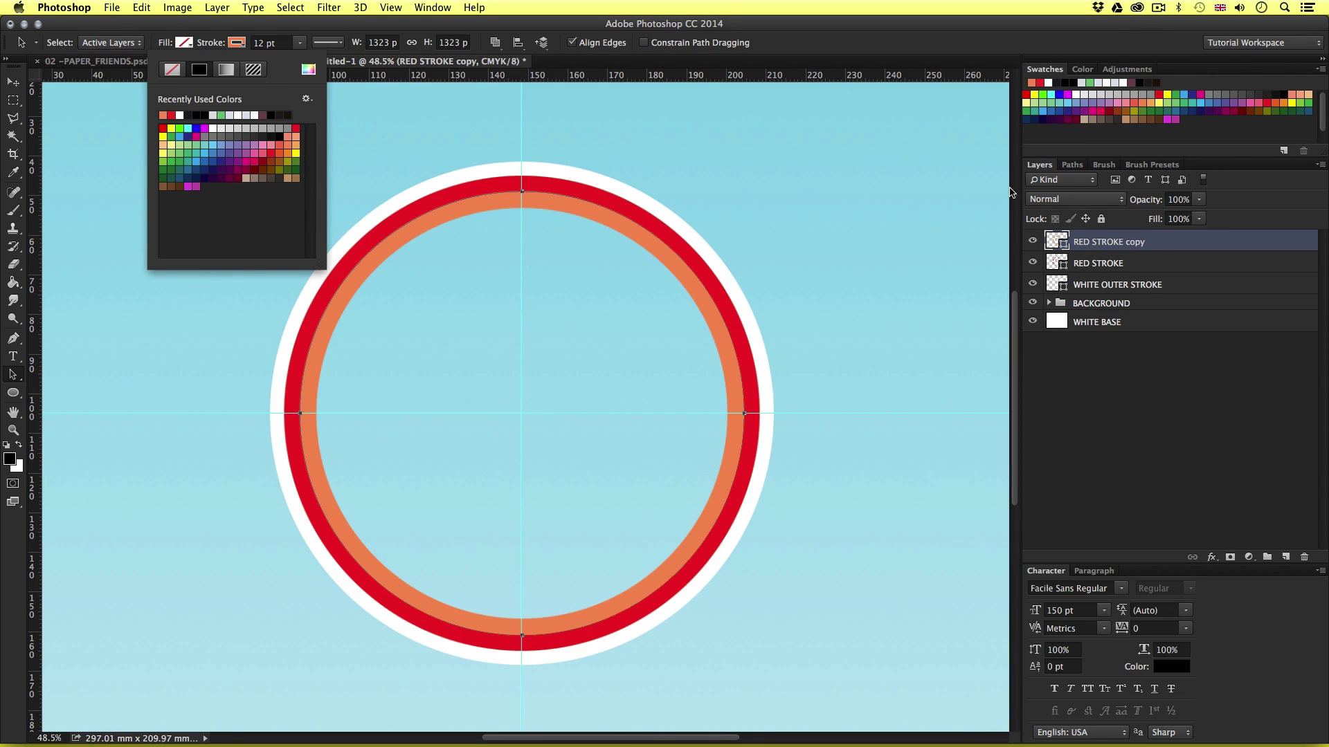
pyautogui.click(1110, 244)
pyautogui.doubleClick(1109, 244)
pyautogui.write('OR')
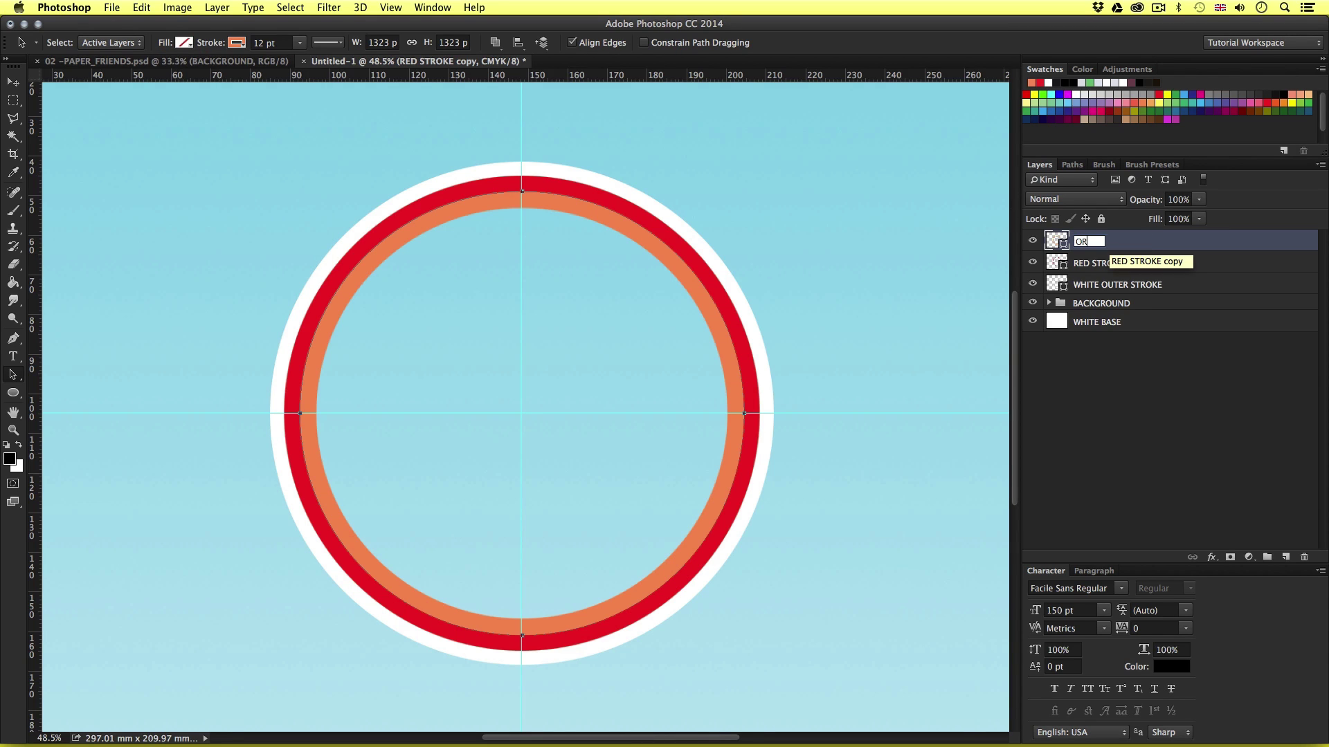
pyautogui.write('ANGE STROKE')
pyautogui.press('Return')
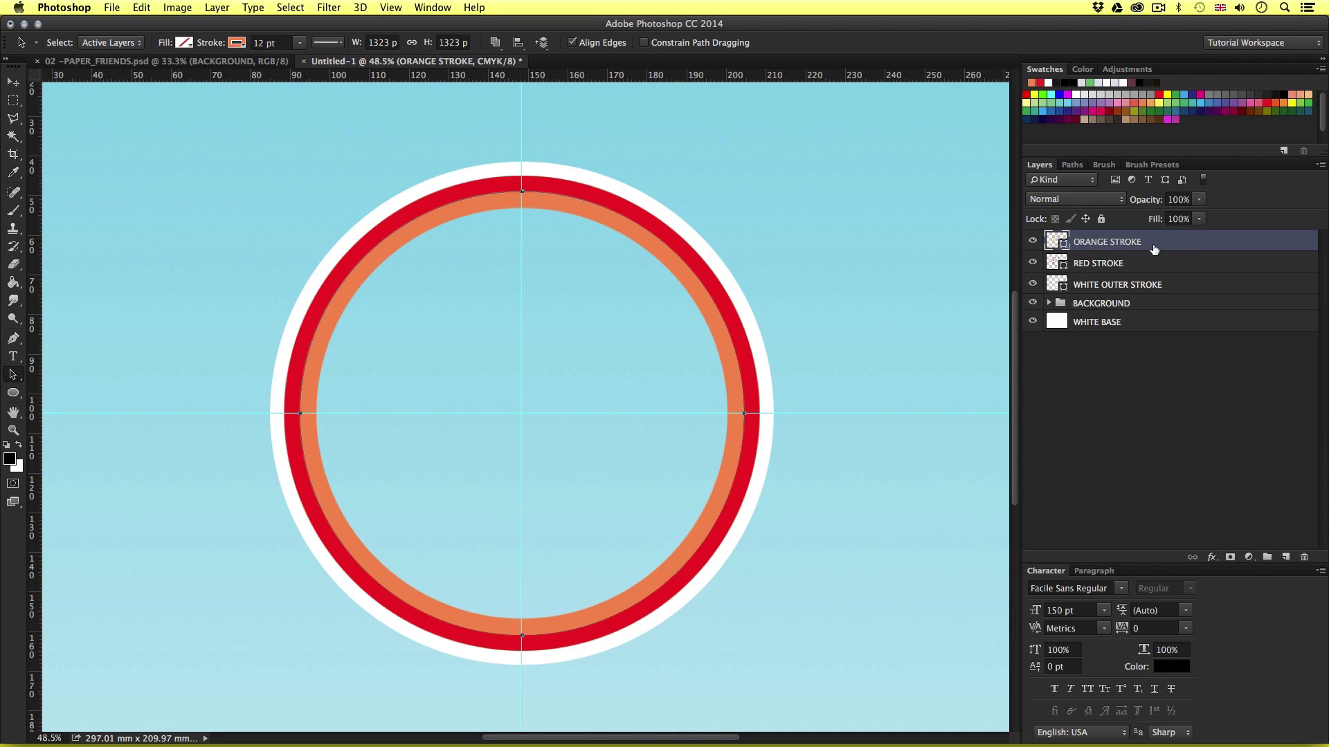
# Duplicate the ORANGE STROKE layer and scale the copy proportionally from its center to about 93.1%, against the orange ring's inner edge
pyautogui.press('super+j')
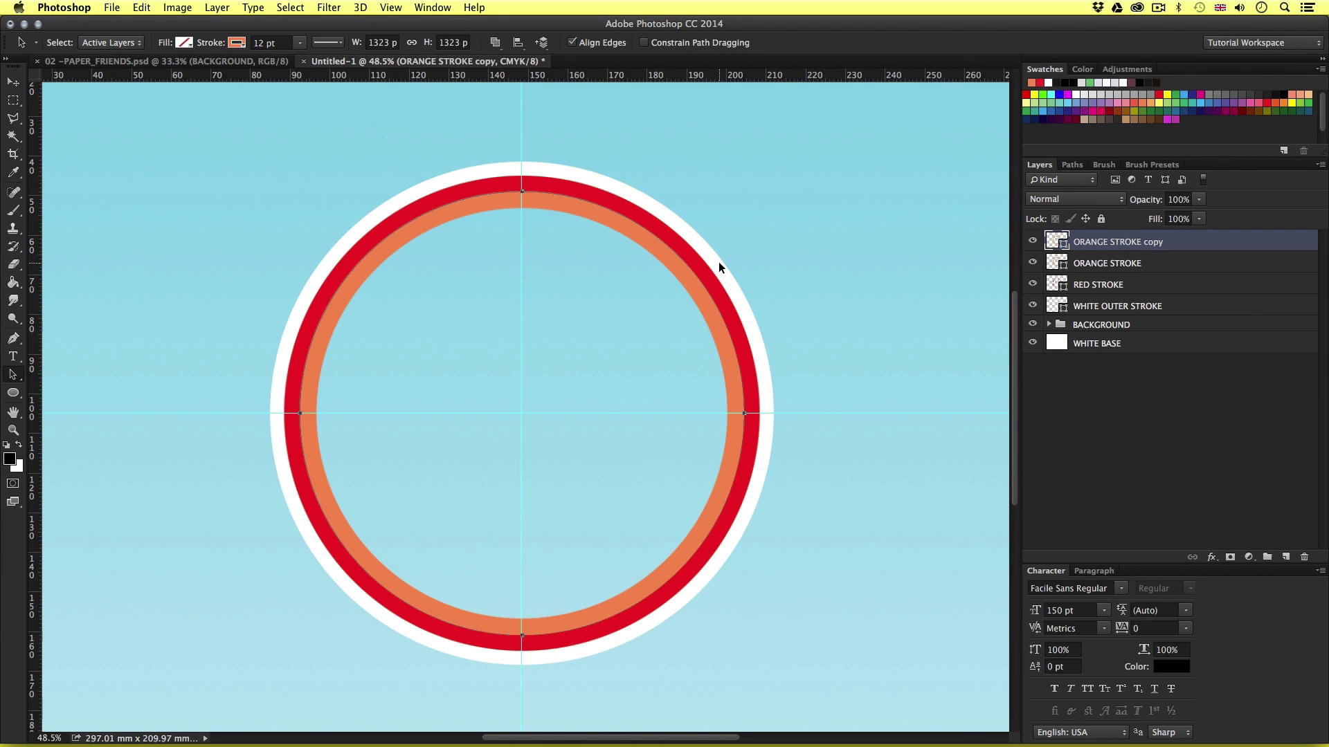
pyautogui.press('super+t')
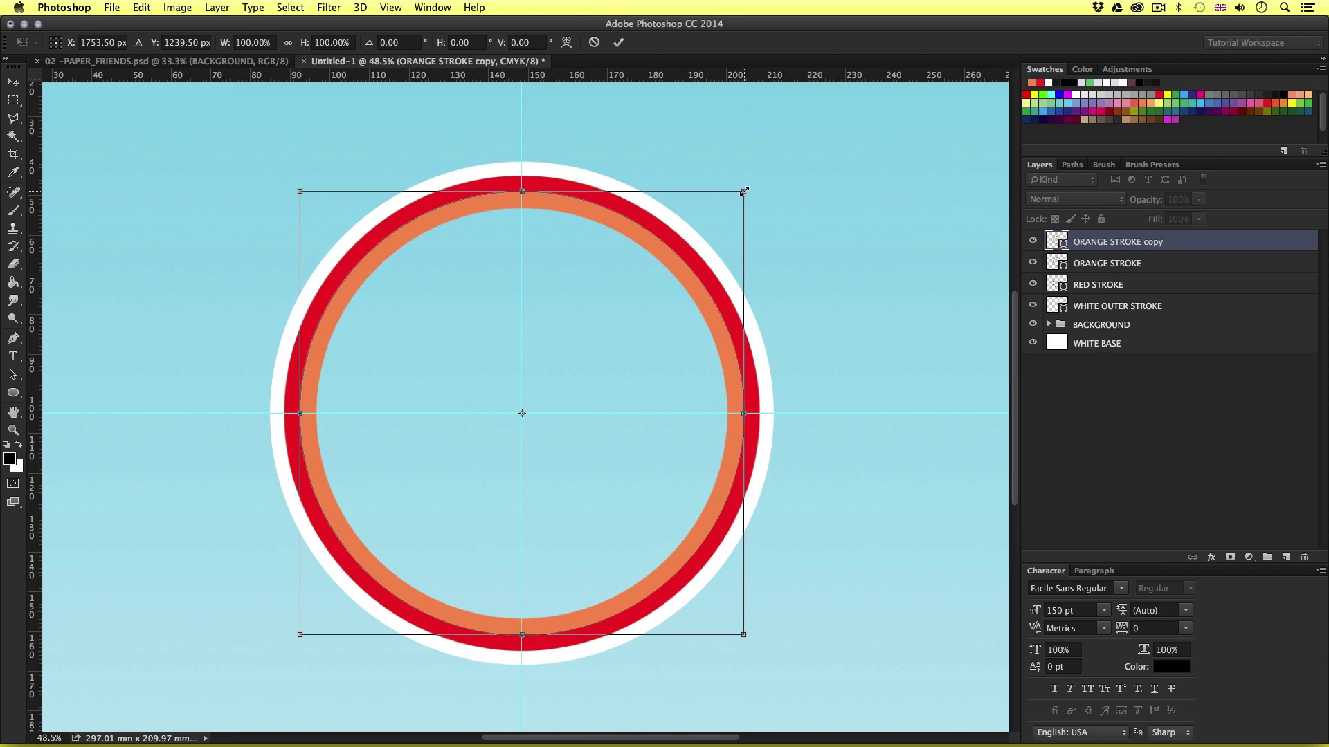
pyautogui.moveTo(744, 191); pyautogui.dragTo(730, 207)
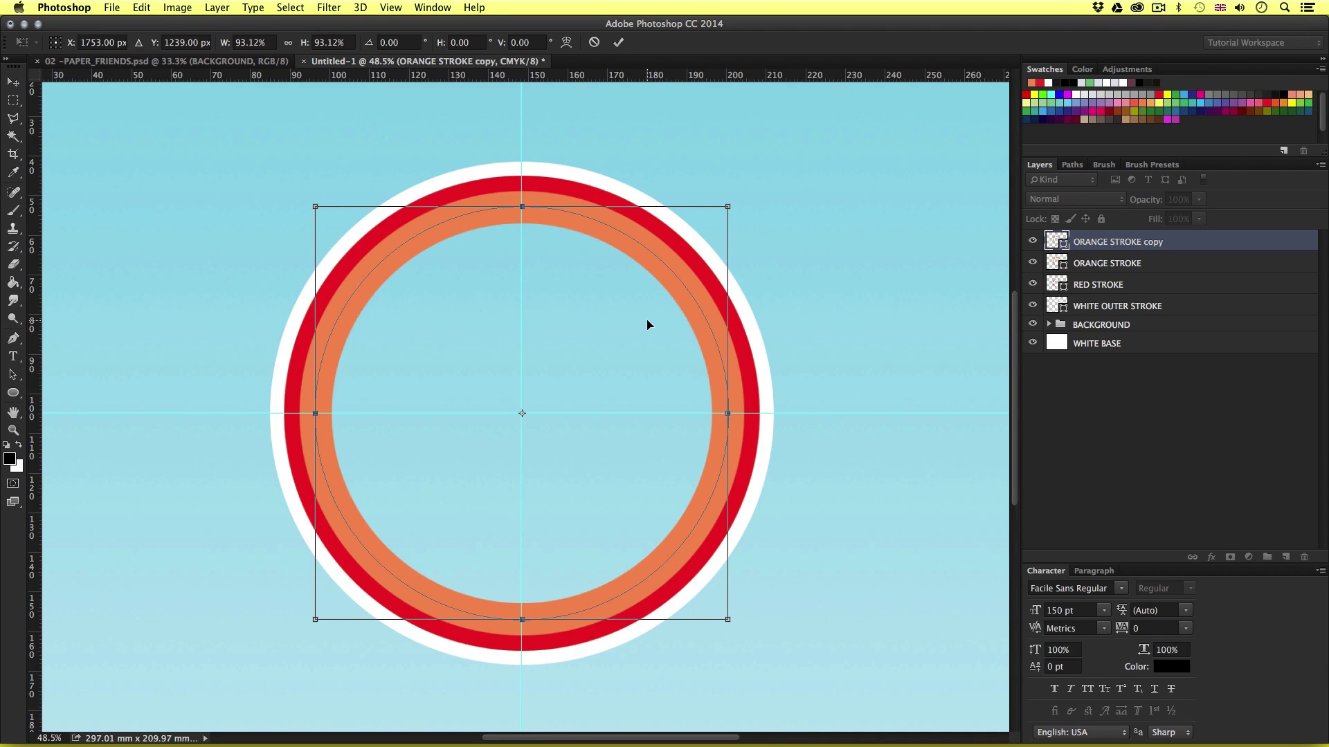
pyautogui.press('Return')
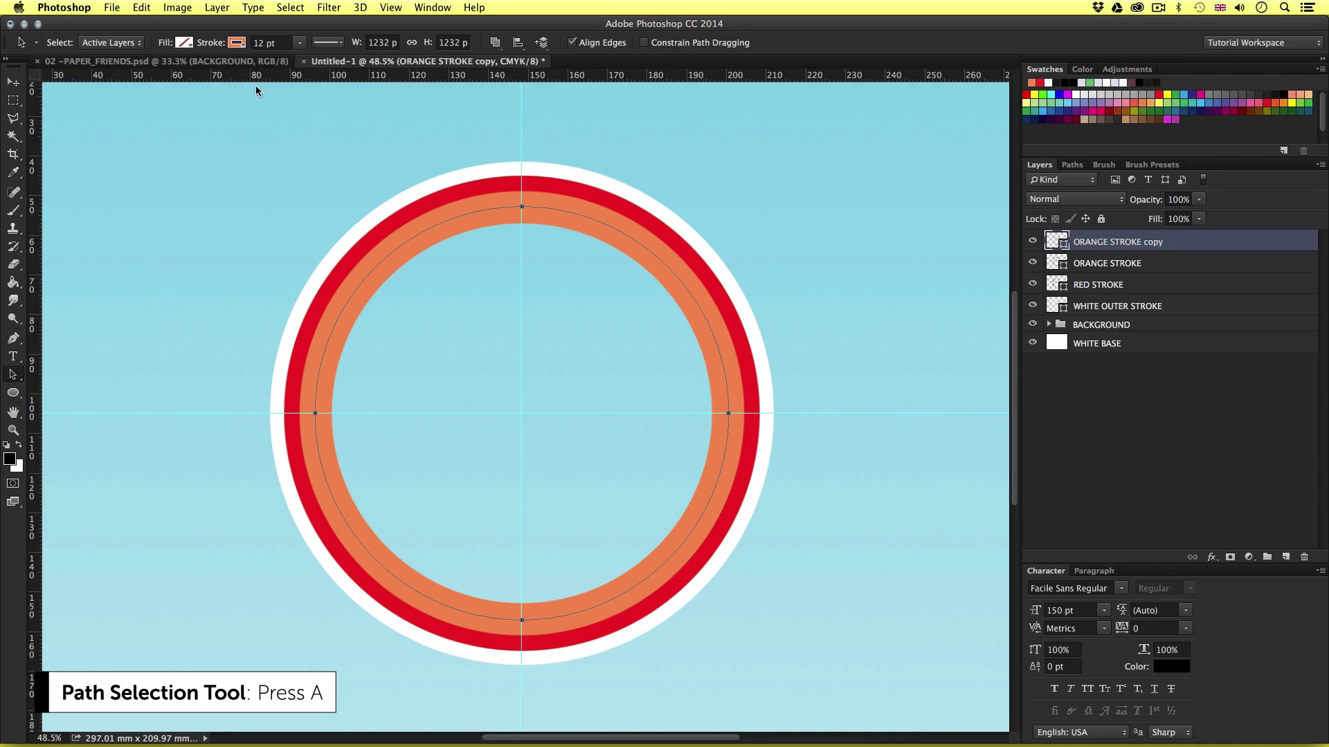
# Change the ORANGE STROKE copy's stroke color to yellow and rename the layer as YELLOW STROKE
pyautogui.click(238, 43)
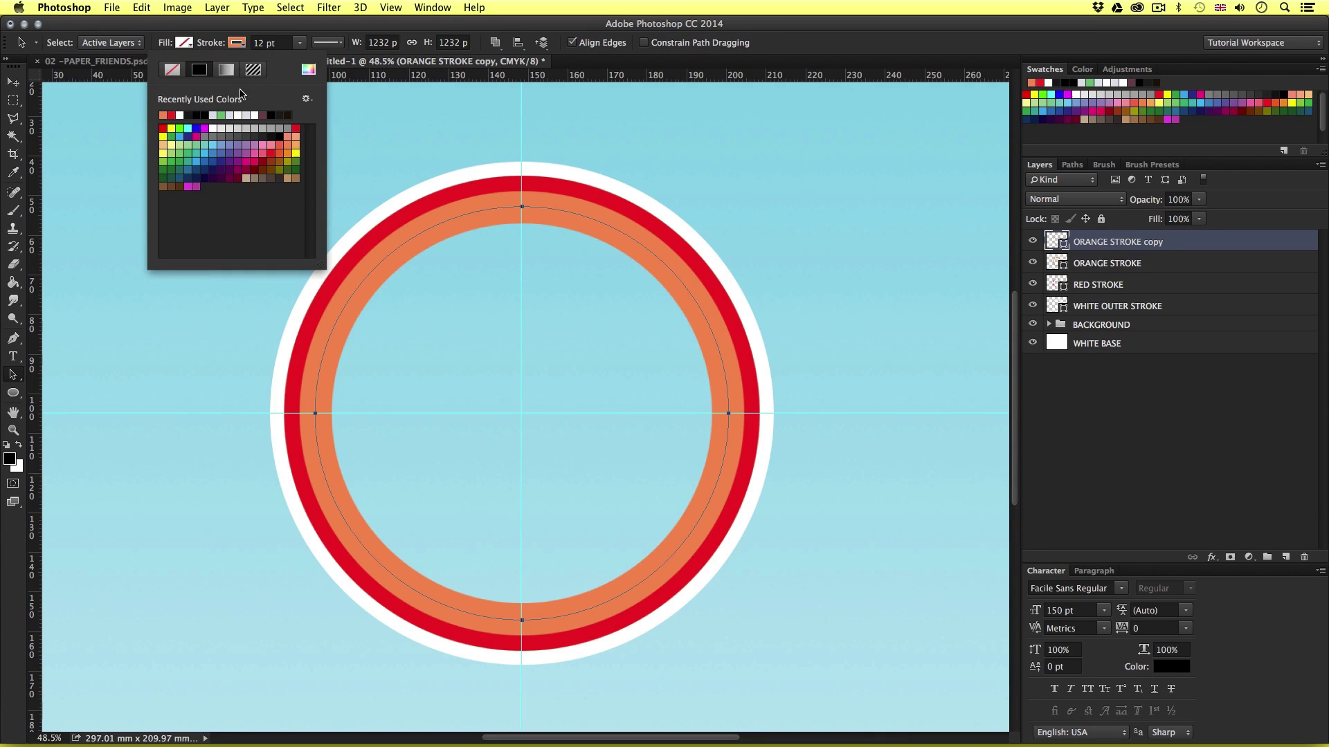
pyautogui.click(296, 152)
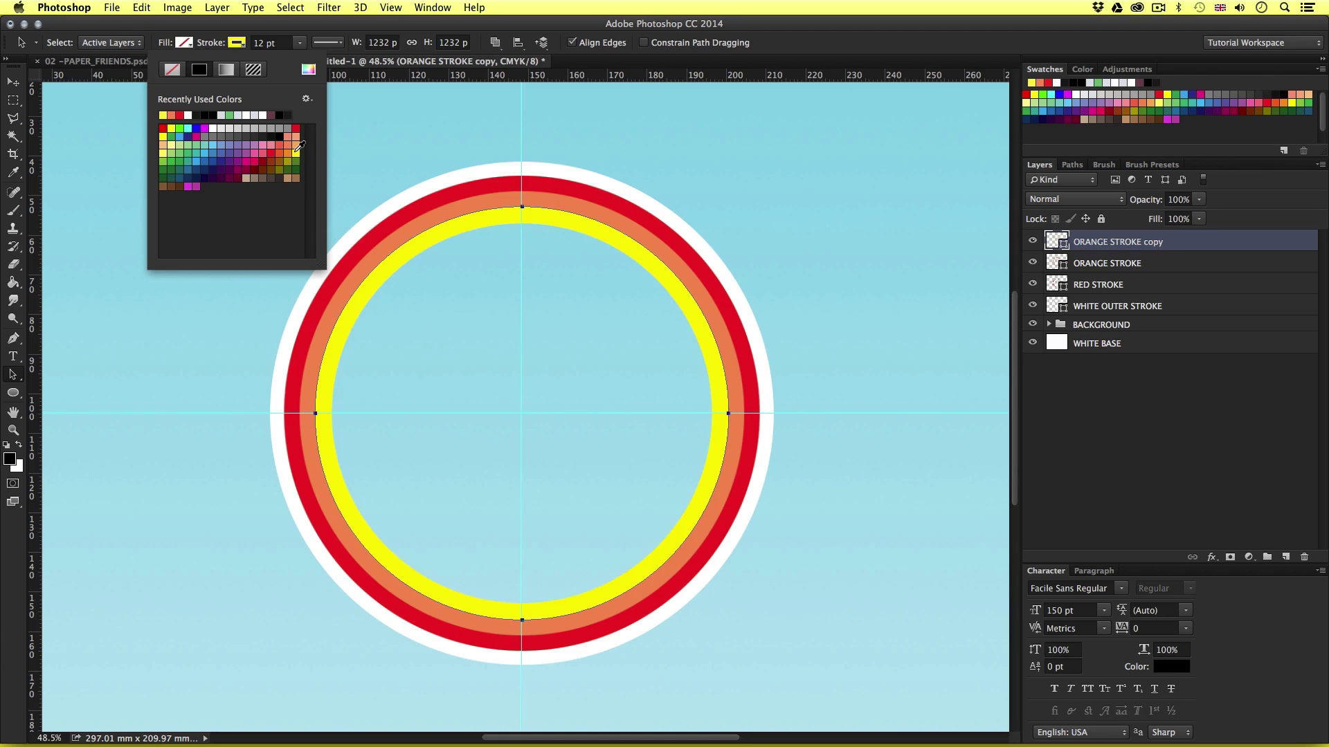
pyautogui.doubleClick(1107, 243)
pyautogui.write('YE')
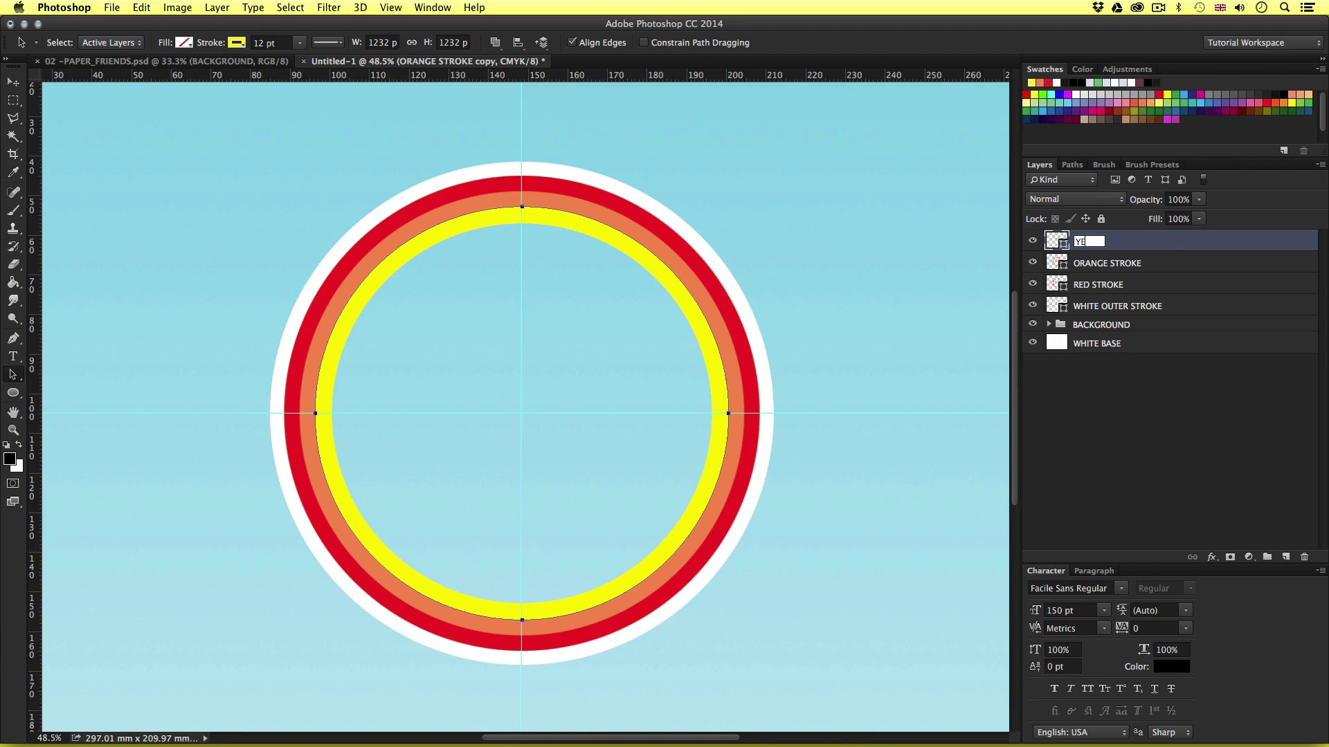
pyautogui.write('LLOW STROKE')
pyautogui.press('Return')
# Duplicate the YELLOW STROKE layer and scale the copy proportionally from its center to about 92.3%, against the yellow ring's inner edge
pyautogui.press('super+j')
pyautogui.press('super+t')
pyautogui.moveTo(728, 205); pyautogui.dragTo(714, 221)
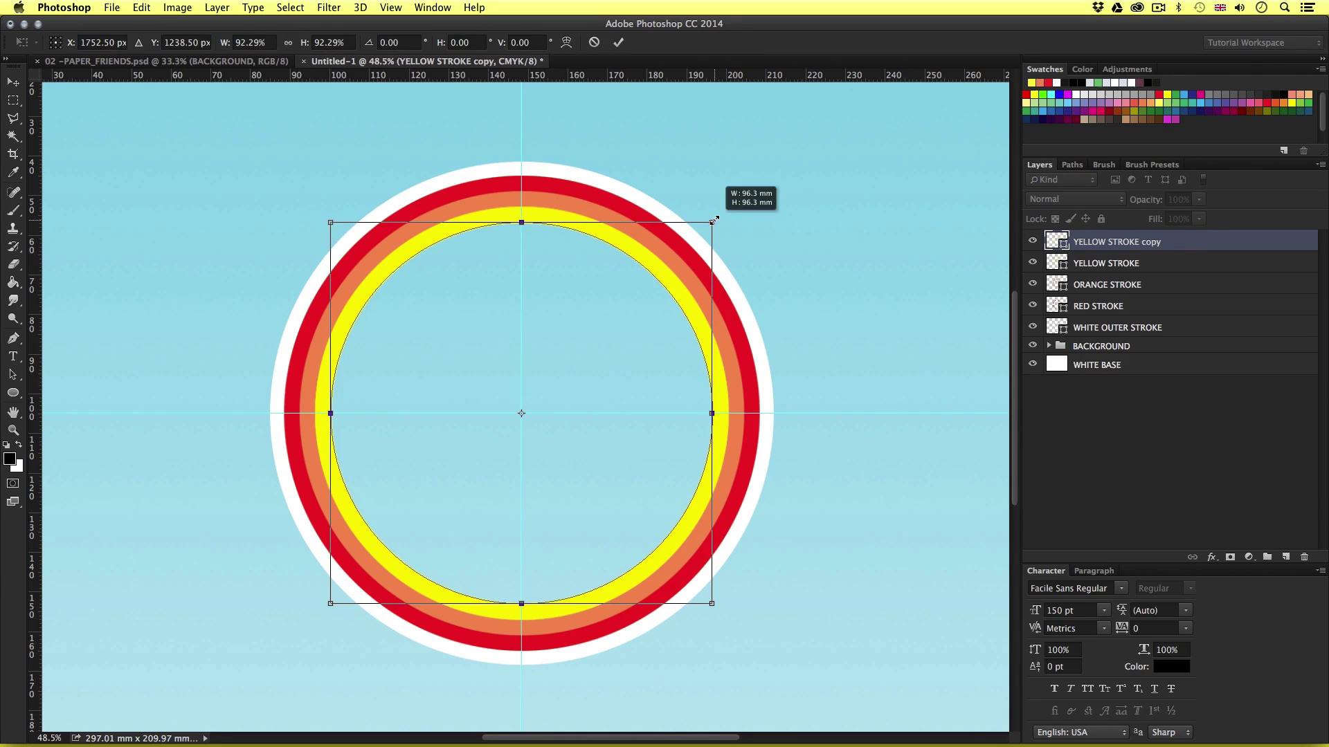
pyautogui.press('Return')
# Change the YELLOW STROKE copy's stroke color to green and rename the layer as GREEN STROKE
pyautogui.click(236, 42)
pyautogui.click(185, 155)
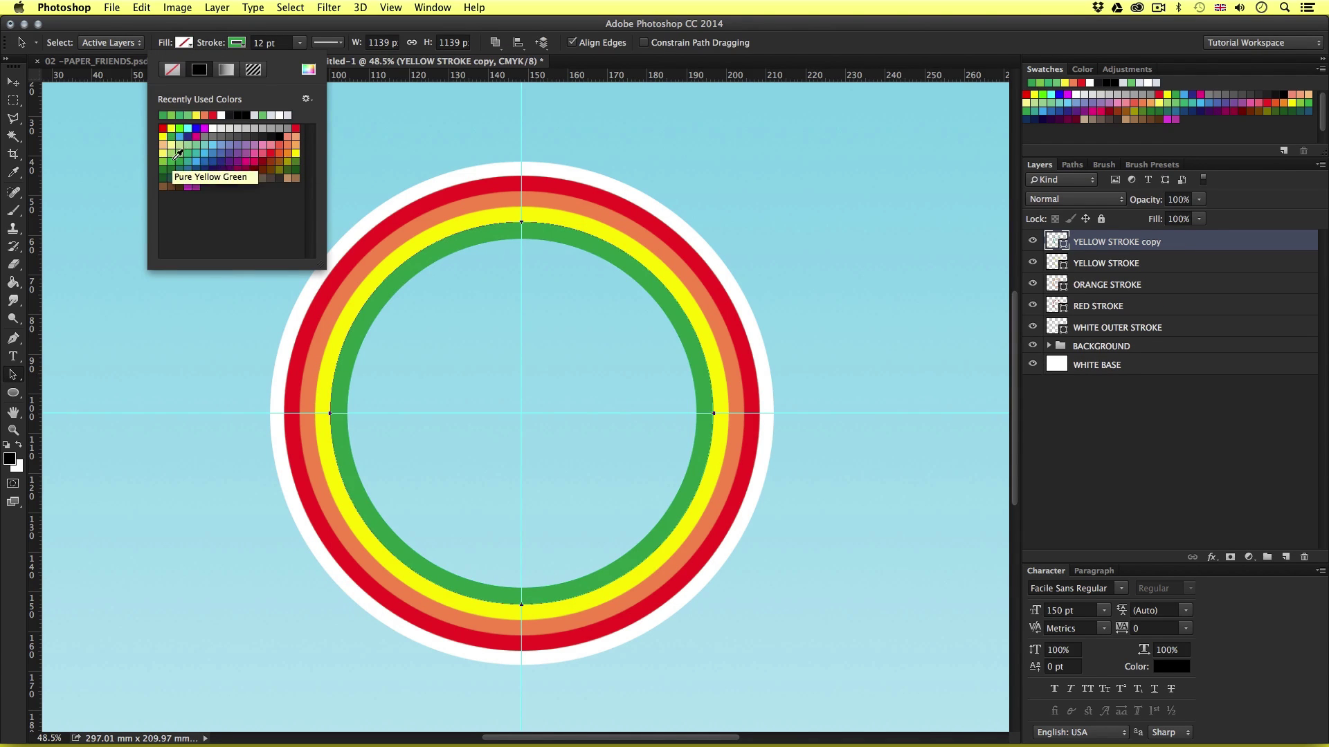
pyautogui.click(171, 161)
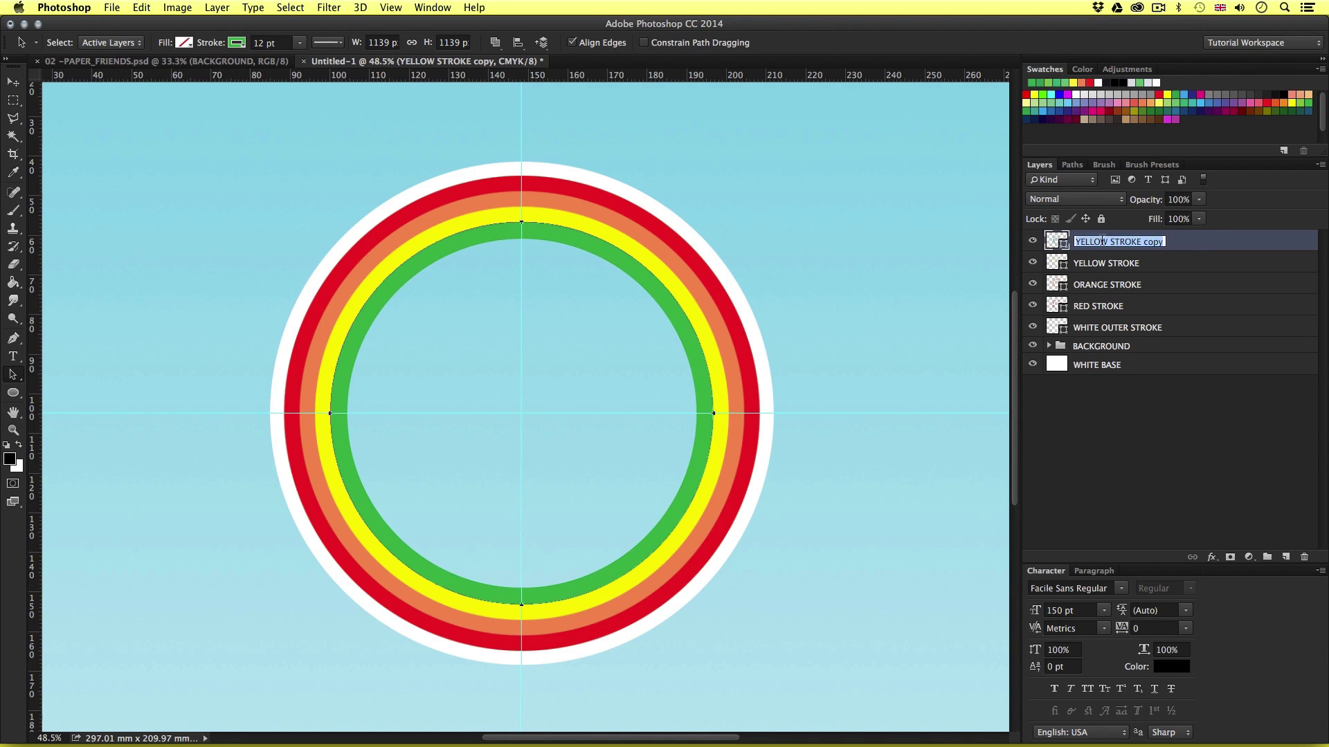
# Duplicate the GREEN STROKE layer and scale the copy proportionally from its center to about 1048 px wide, against the green ring's inner edge
pyautogui.press('super+j')
pyautogui.press('super+t')
pyautogui.moveTo(713, 222); pyautogui.dragTo(698, 237)
pyautogui.press('Return')
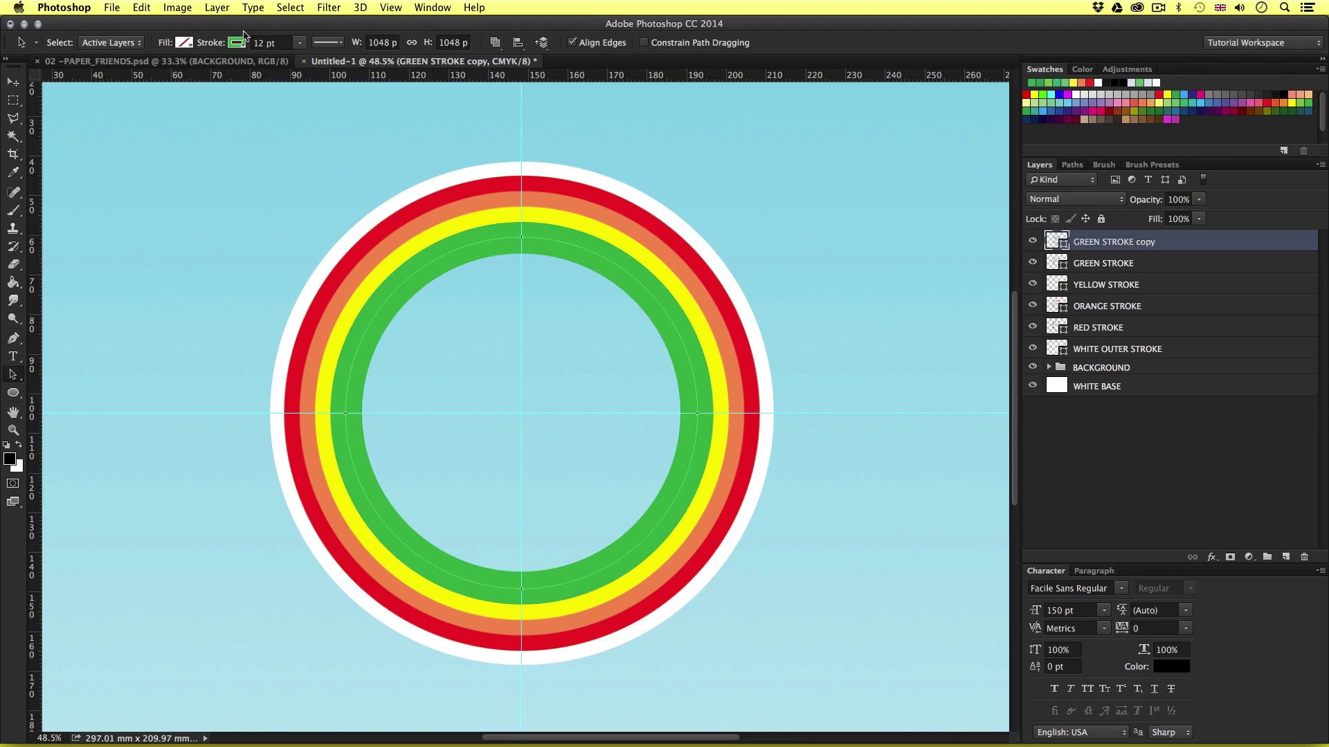
# Change the GREEN STROKE copy's stroke color to light blue and rename the layer as BLUE STROKE
pyautogui.click(237, 42)
pyautogui.click(205, 145)
pyautogui.click(209, 149)
pyautogui.doubleClick(1114, 242)
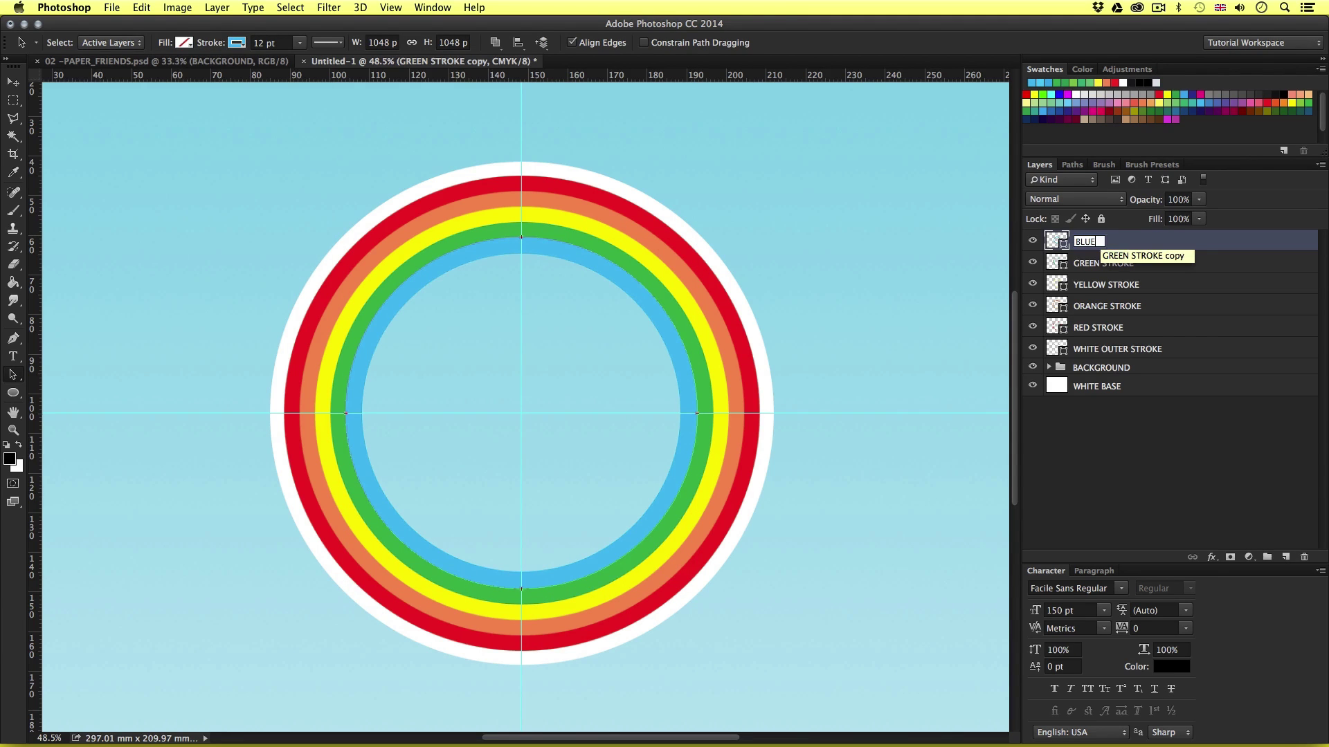
pyautogui.write('BLUE STROKE')
pyautogui.press('Return')
# Duplicate the BLUE STROKE layer and scale the copy down proportionally from its center, against the light blue ring's inner edge
pyautogui.press('super+j')
pyautogui.press('super+t')
pyautogui.moveTo(697, 237); pyautogui.dragTo(667, 268)
pyautogui.press('Return')
# Change the BLUE STROKE copy's stroke color to a darker blue and rename the layer as DARK BLUE STROKE
pyautogui.click(236, 42)
pyautogui.click(207, 149)
pyautogui.doubleClick(1114, 242)
pyautogui.write('DARK BLUE STROKE')
pyautogui.press('Return')
# Duplicate the DARK BLUE STROKE layer and scale the copy from its center to about 866 px wide, against the dark blue ring's inner edge
pyautogui.press('super+j')
pyautogui.press('super+t')
pyautogui.press('Return')
# Change the DARK BLUE STROKE copy's stroke color to purple and rename the layer as PURPLE STROKE
pyautogui.click(236, 42)
pyautogui.click(230, 149)
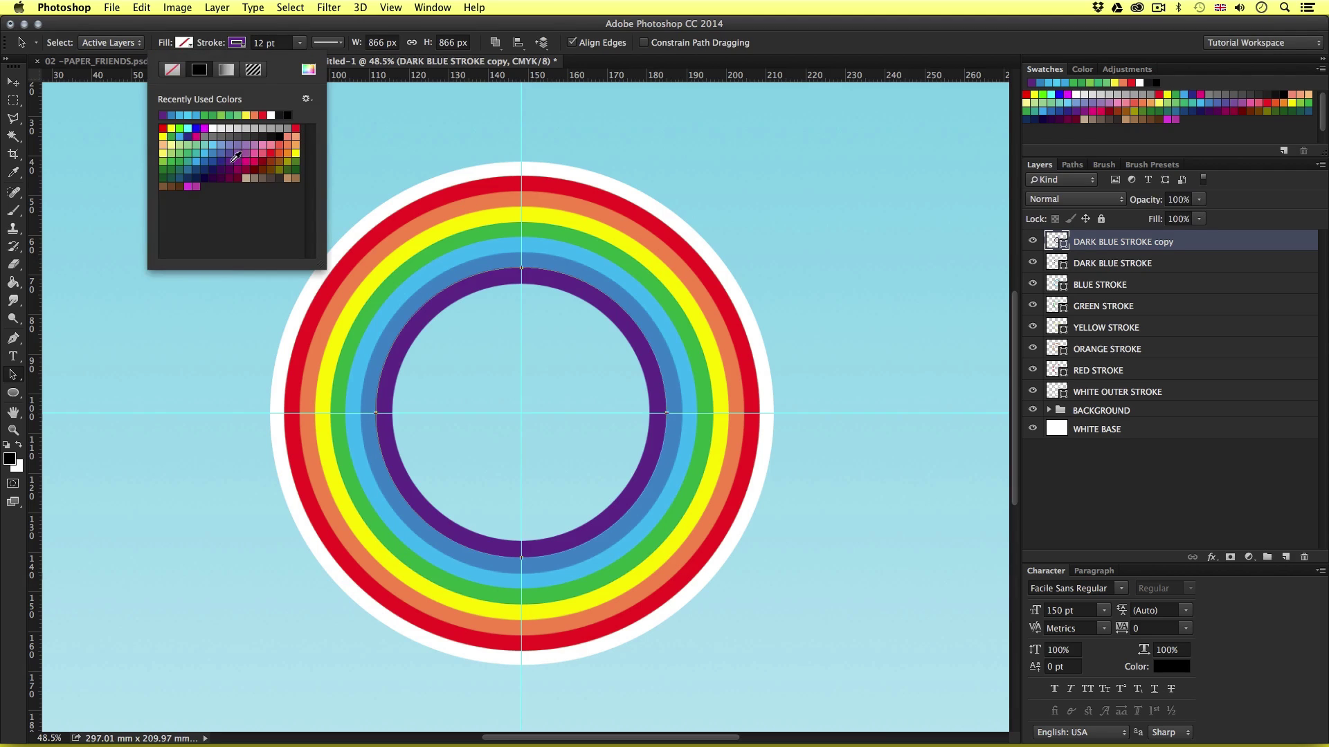
pyautogui.doubleClick(1114, 241)
pyautogui.write('PURPLE STROKE')
pyautogui.press('Return')
# Duplicate the PURPLE STROKE layer and scale the copy from its center to about 771 px wide, against the purple ring's inner edge
pyautogui.press('super+j')
pyautogui.press('super+t')
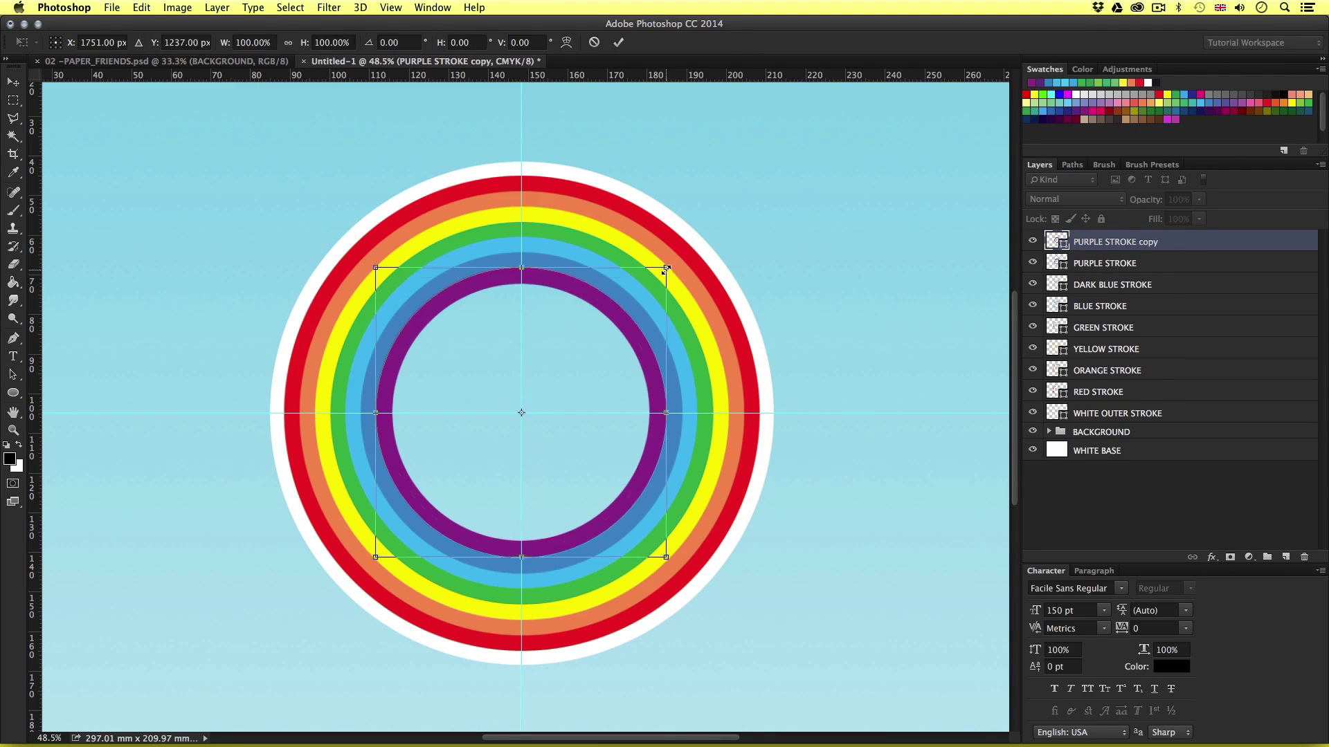
pyautogui.moveTo(666, 268); pyautogui.dragTo(651, 283)
pyautogui.press('Return')
# Change the PURPLE STROKE copy's stroke color to white and rename the layer as WHITE INNER STROKE
pyautogui.click(237, 42)
pyautogui.click(163, 114)
pyautogui.doubleClick(1114, 241)
pyautogui.write('WHITE INNER STROKE')
pyautogui.press('Return')
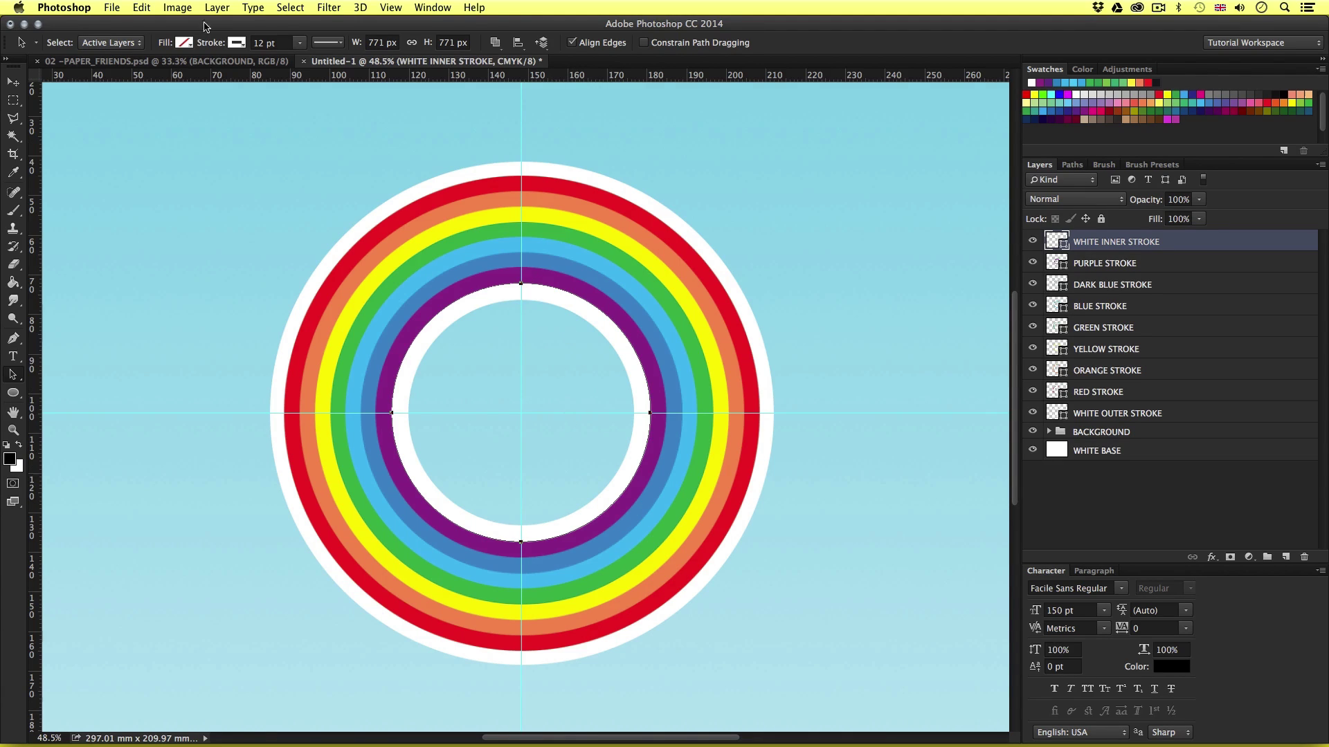
# Set the white inner ring's stroke width to 10 pt and deselect its path
pyautogui.doubleClick(258, 43)
pyautogui.write('10')
pyautogui.press('Return')
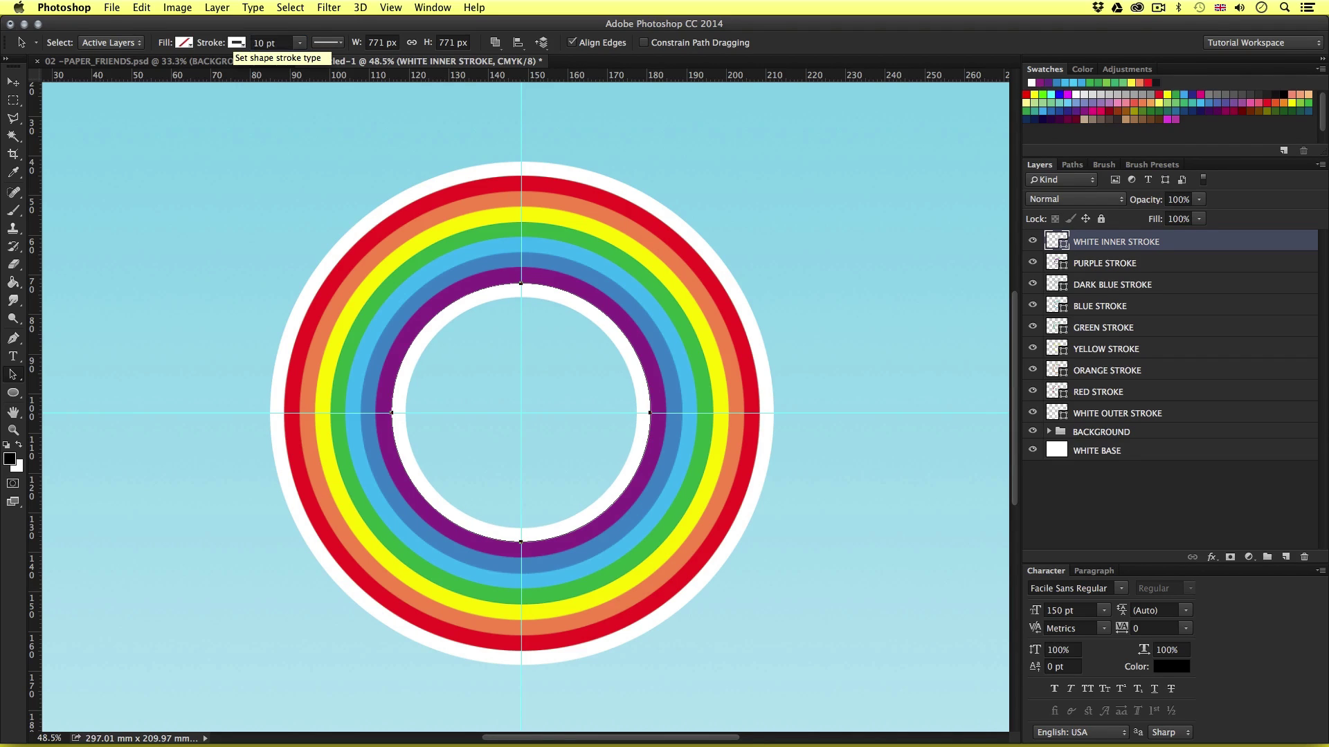
pyautogui.press('Return')
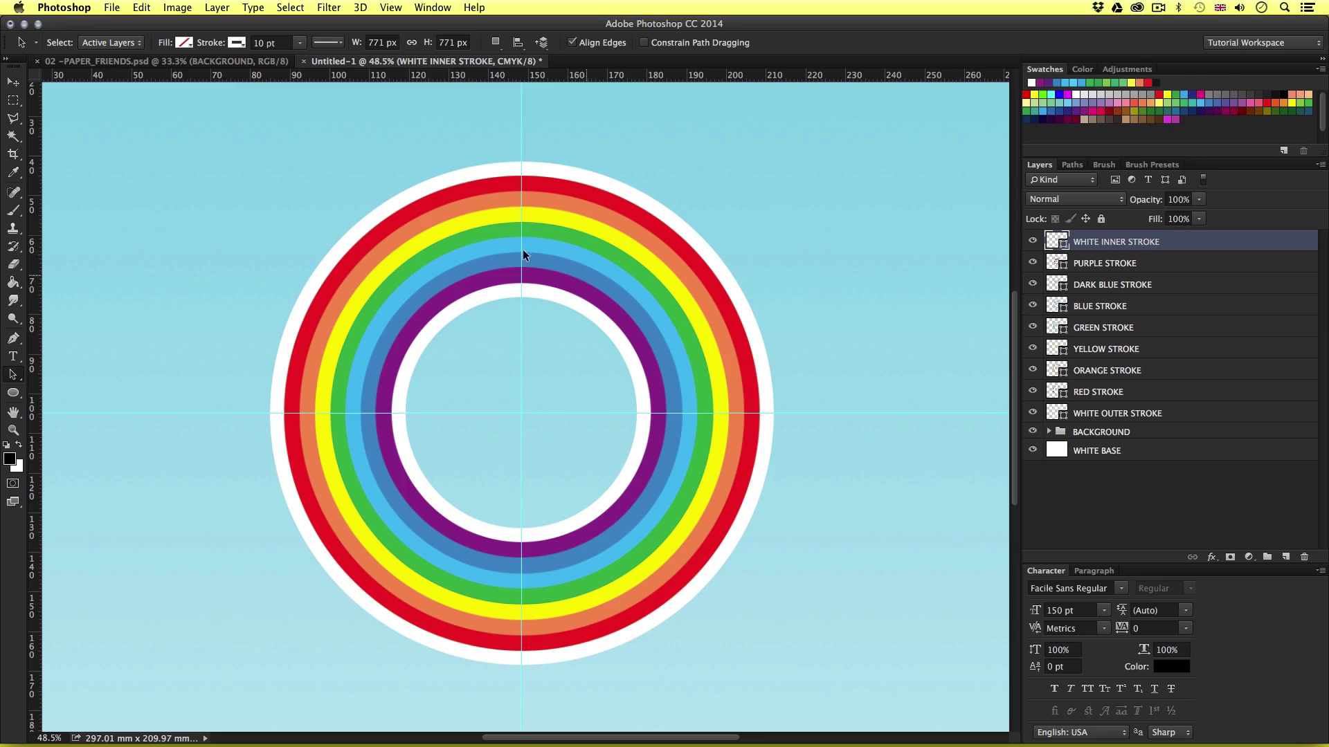
# Group all the ring layers from WHITE INNER STROKE to WHITE OUTER STROKE and name the group RAINBOW
pyautogui.press('z')
pyautogui.moveTo(534, 326)
pyautogui.mouseDown()
pyautogui.moveTo(490, 364)
pyautogui.moveTo(528, 335)
pyautogui.mouseUp()
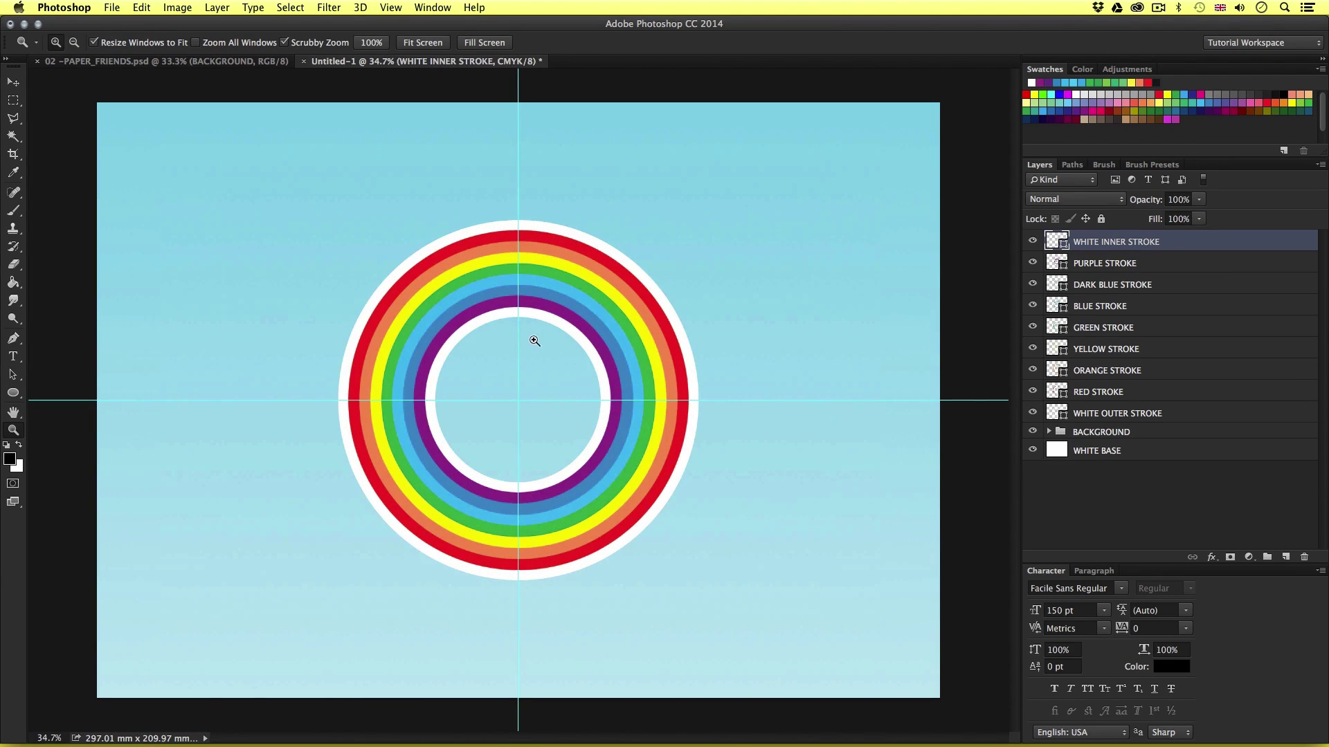
pyautogui.press('v')
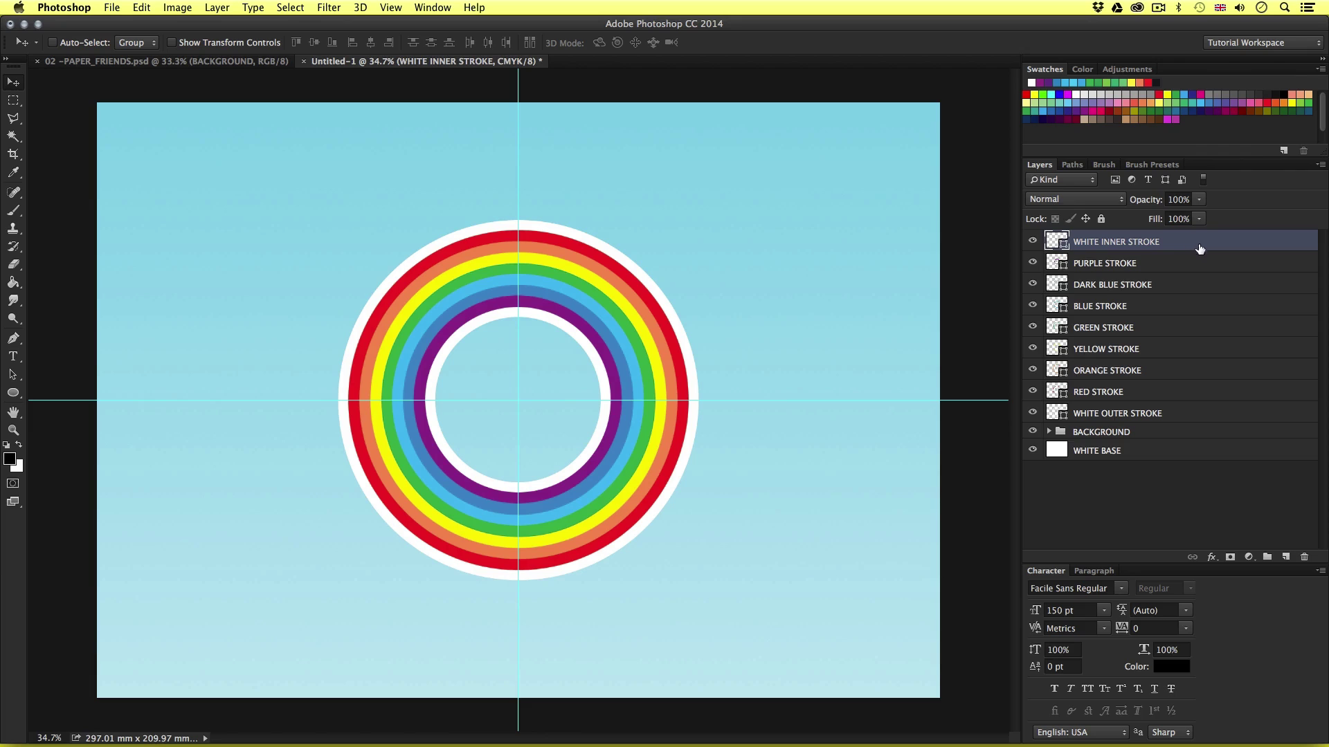
pyautogui.keyDown('shift'); pyautogui.click(1188, 417); pyautogui.keyUp('shift')
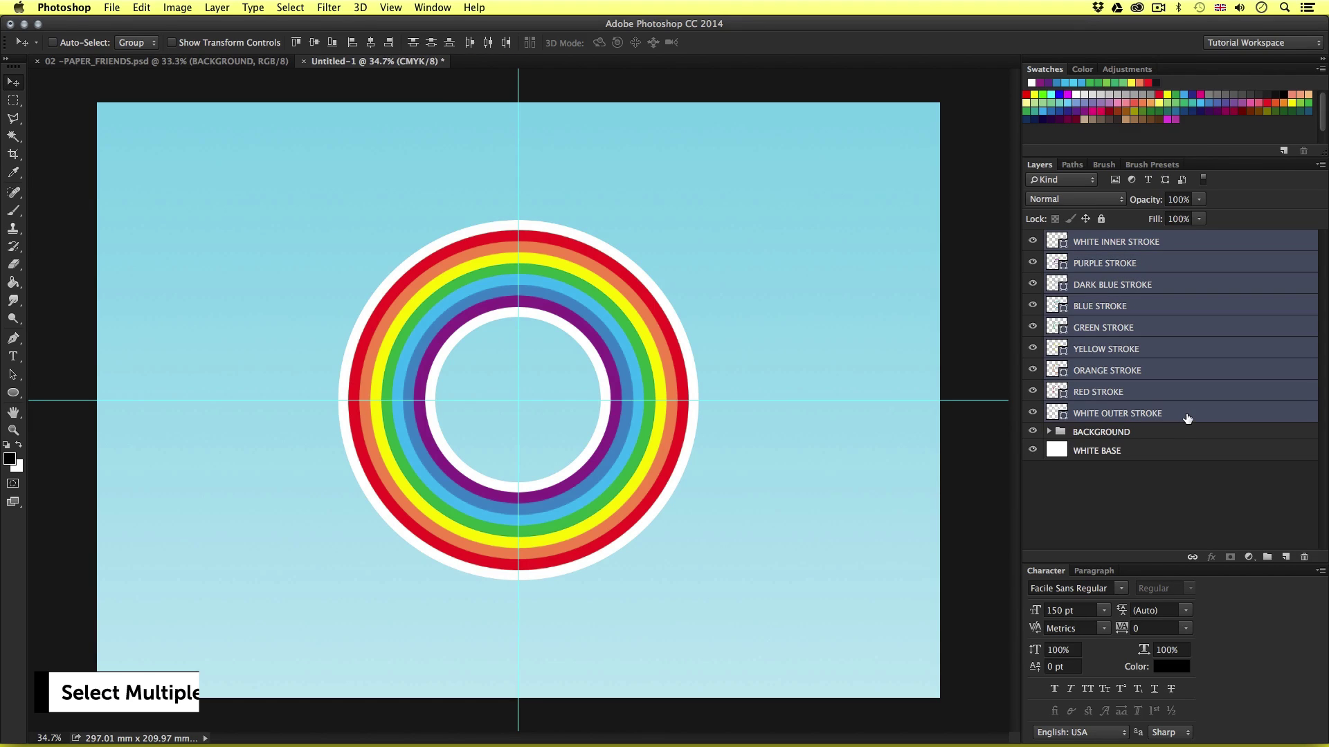
pyautogui.press('super+g')
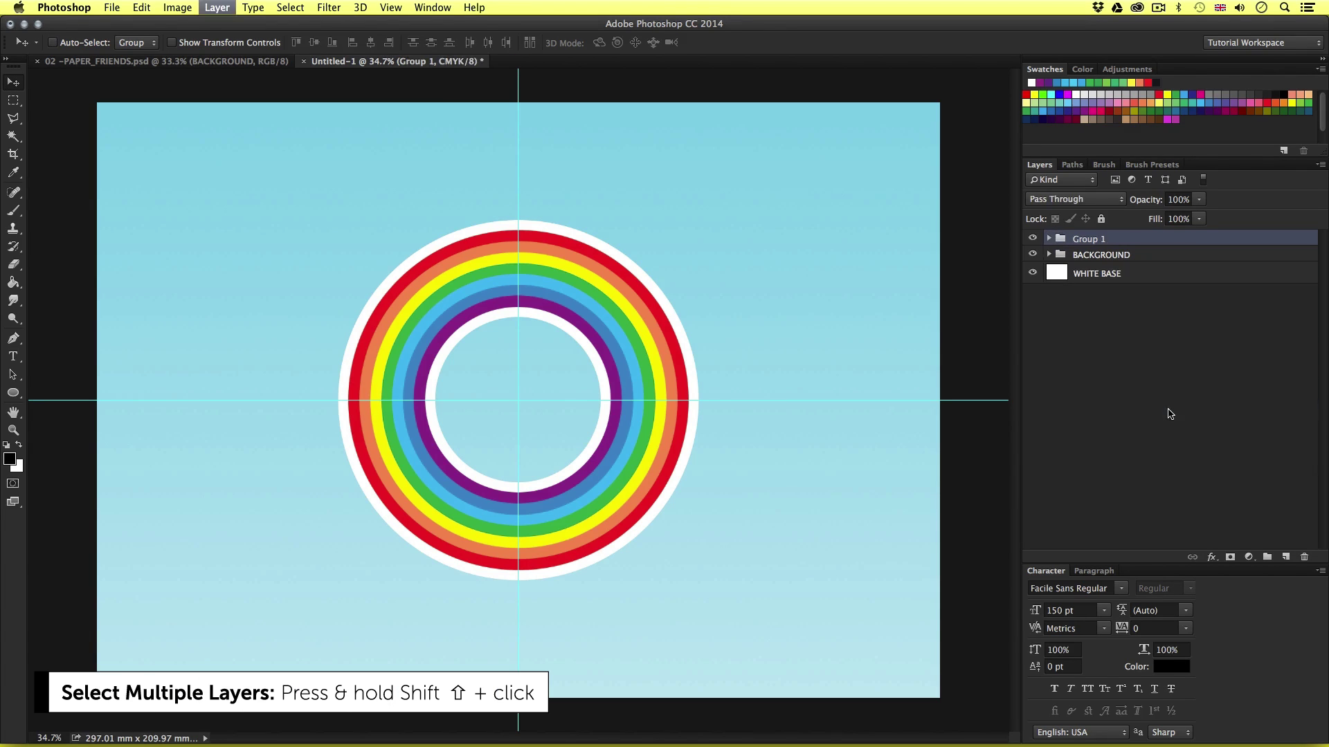
pyautogui.doubleClick(1085, 239)
pyautogui.write('RAINBOW')
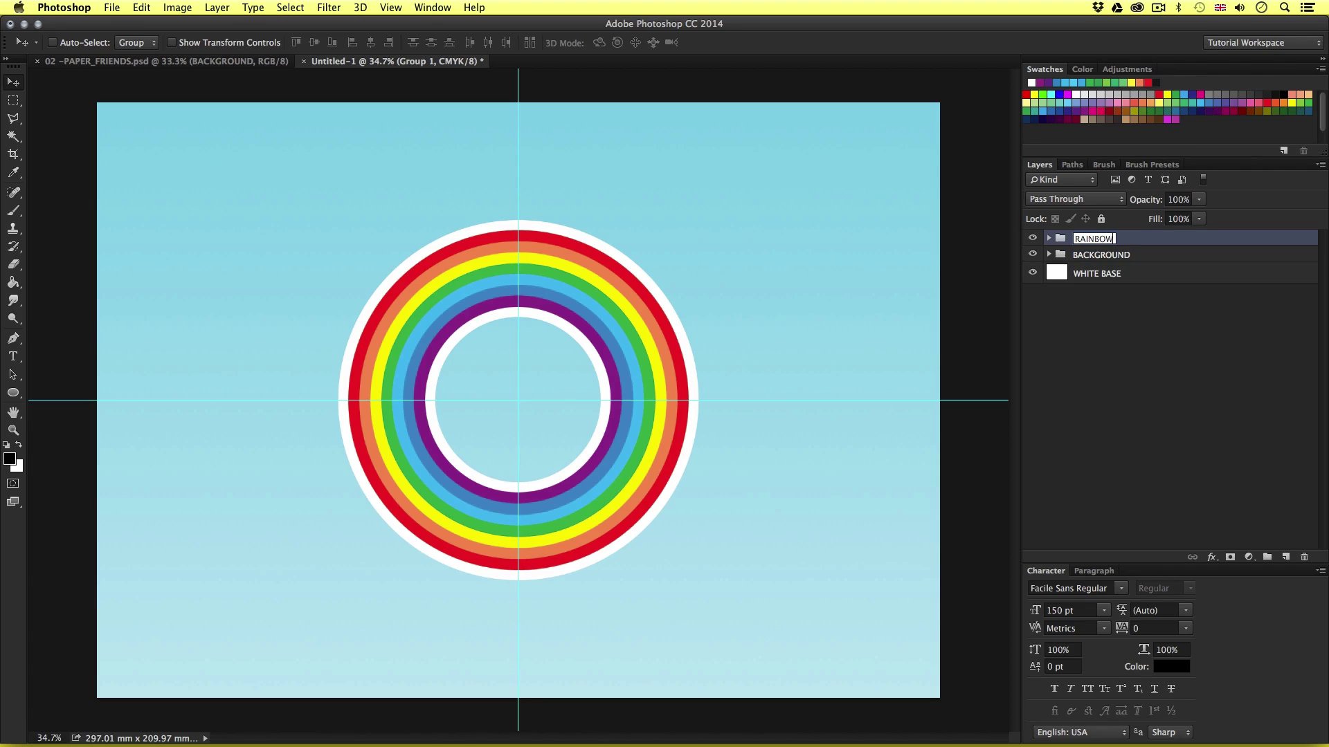
pyautogui.press('Return')
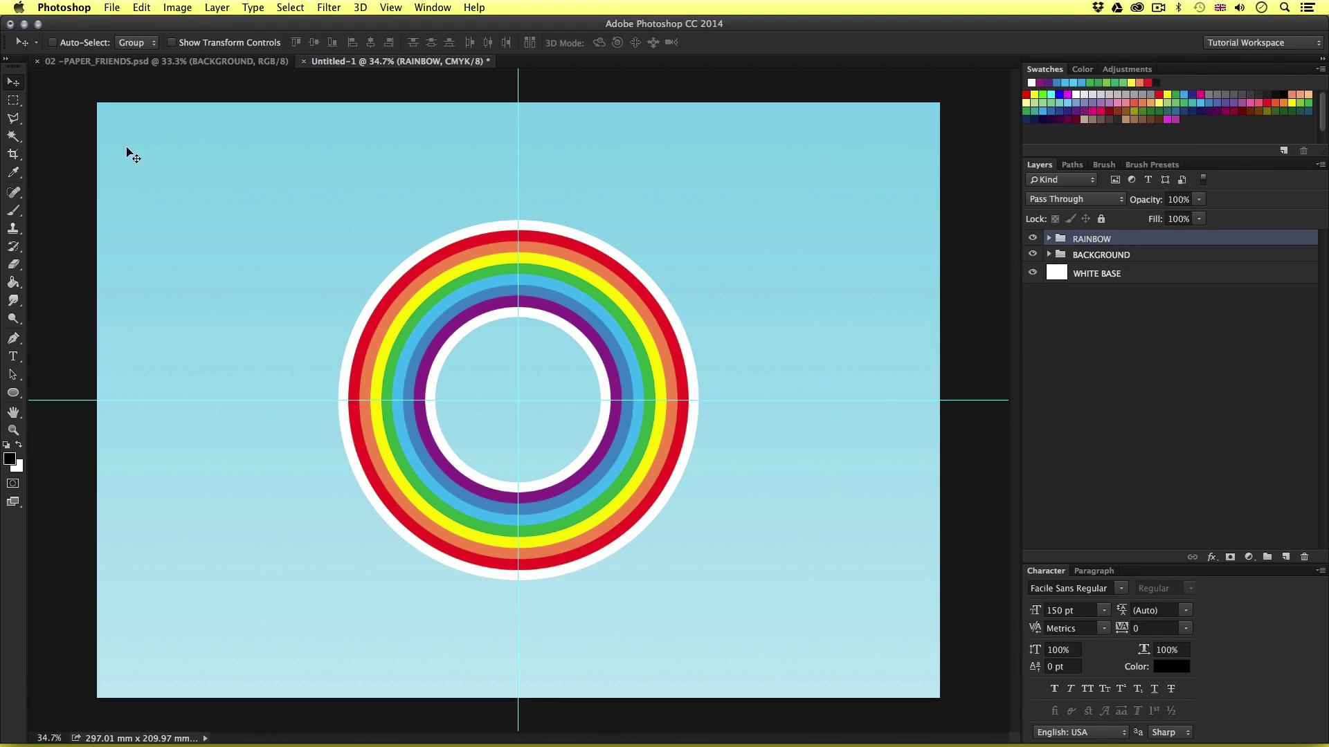
# Mask the RAINBOW group with a rectangular marquee selection around the rings' upper half, down to the horizontal guide
pyautogui.click(13, 101)
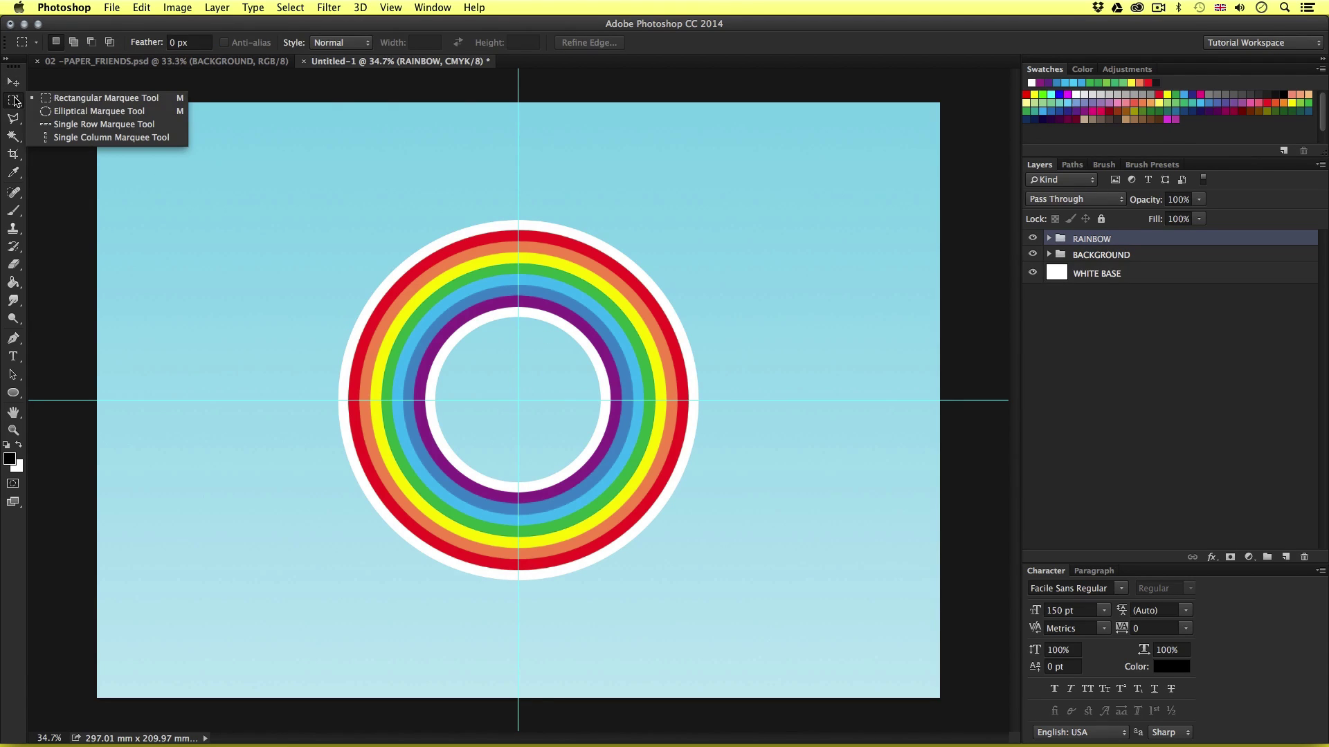
pyautogui.click(50, 99)
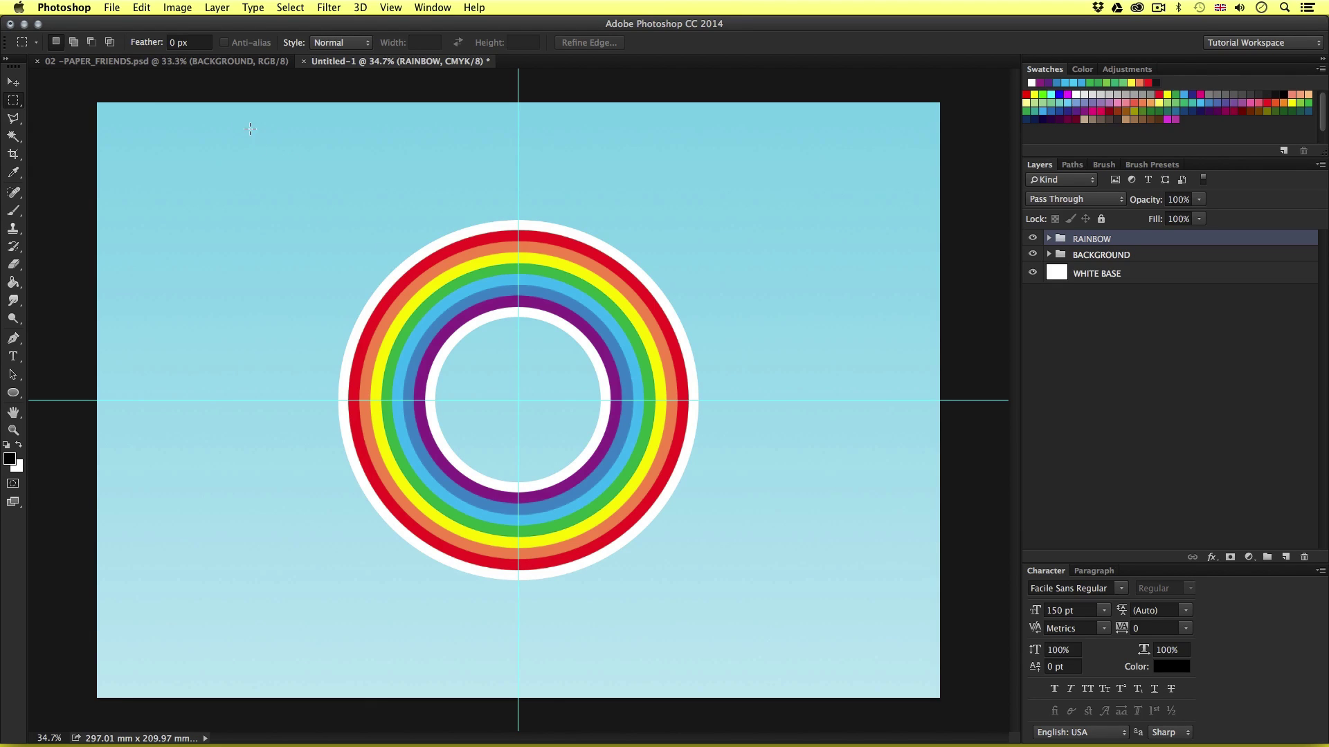
pyautogui.moveTo(257, 128); pyautogui.dragTo(776, 400)
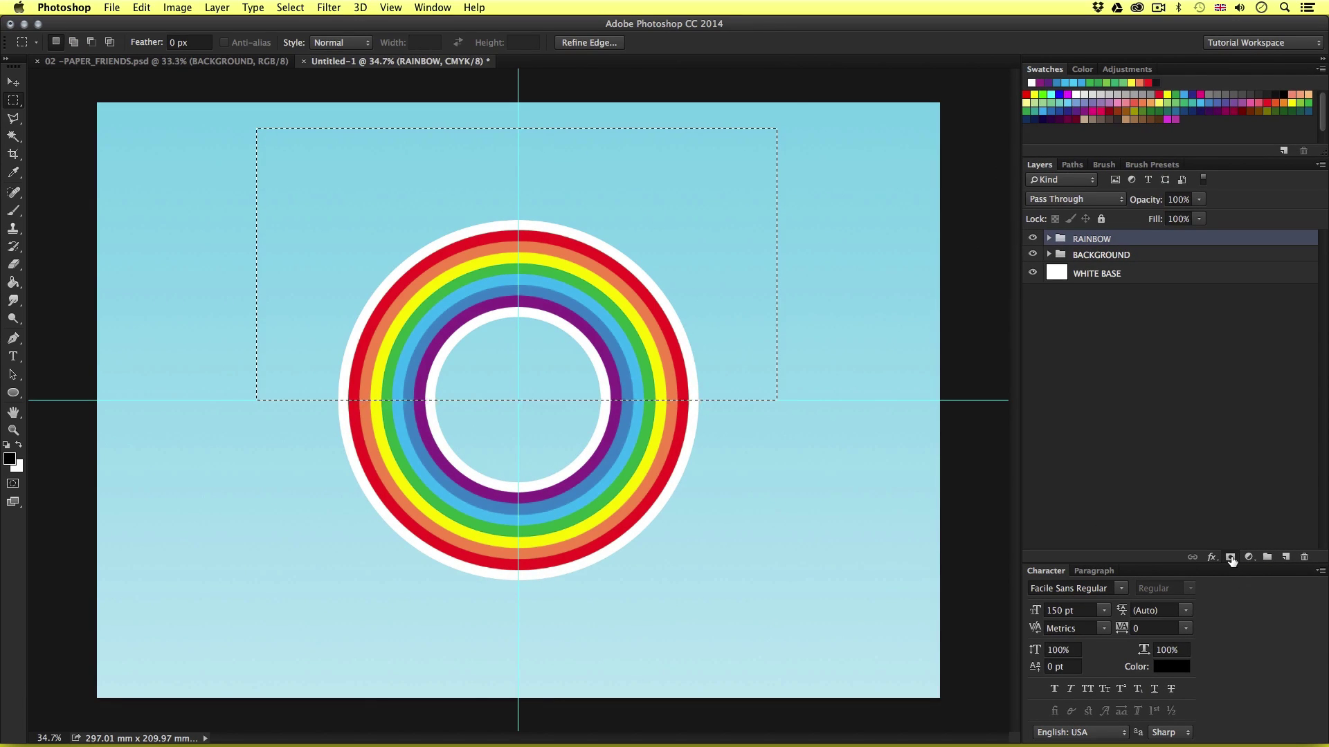
pyautogui.click(1229, 558)
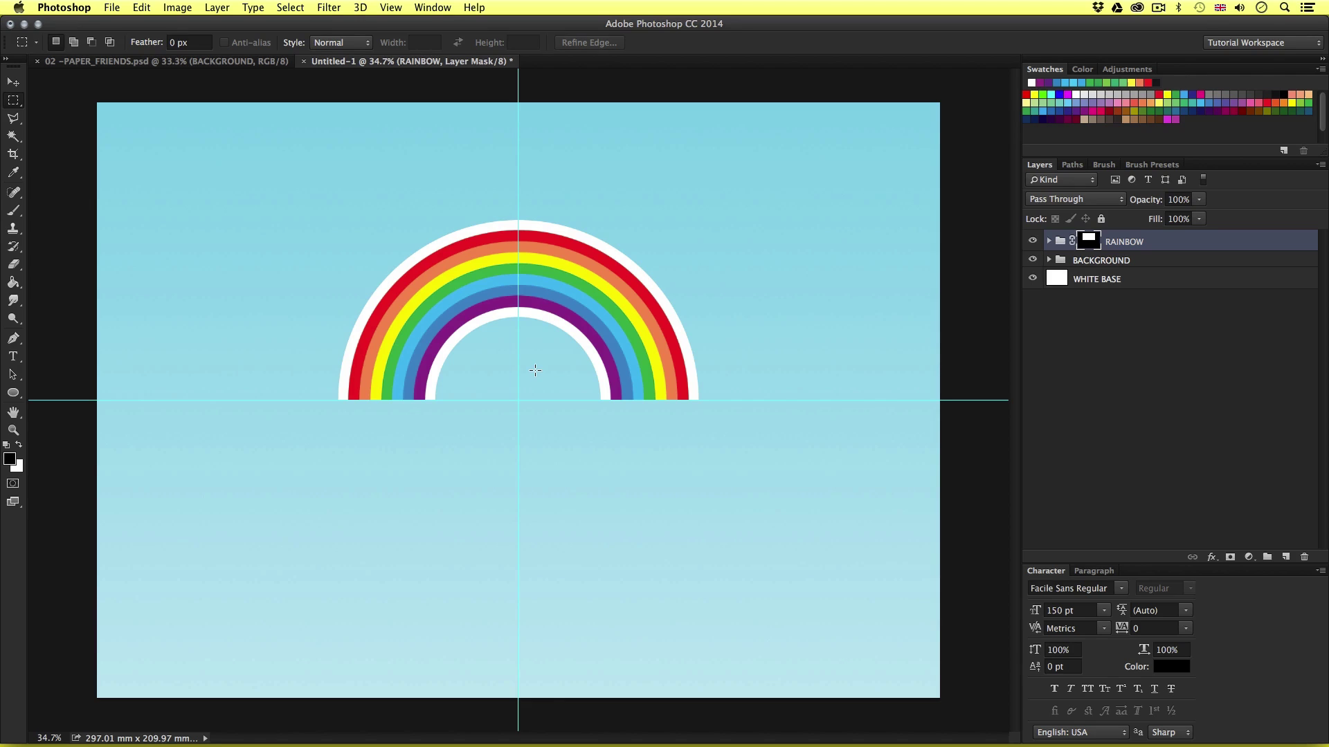
# Examine the rainbow, the textured clouds and the paper lettering in the finished artwork 00 – BOOK COVER COMPLETE.psd
pyautogui.press('z')
pyautogui.scroll(1, 516, 367)
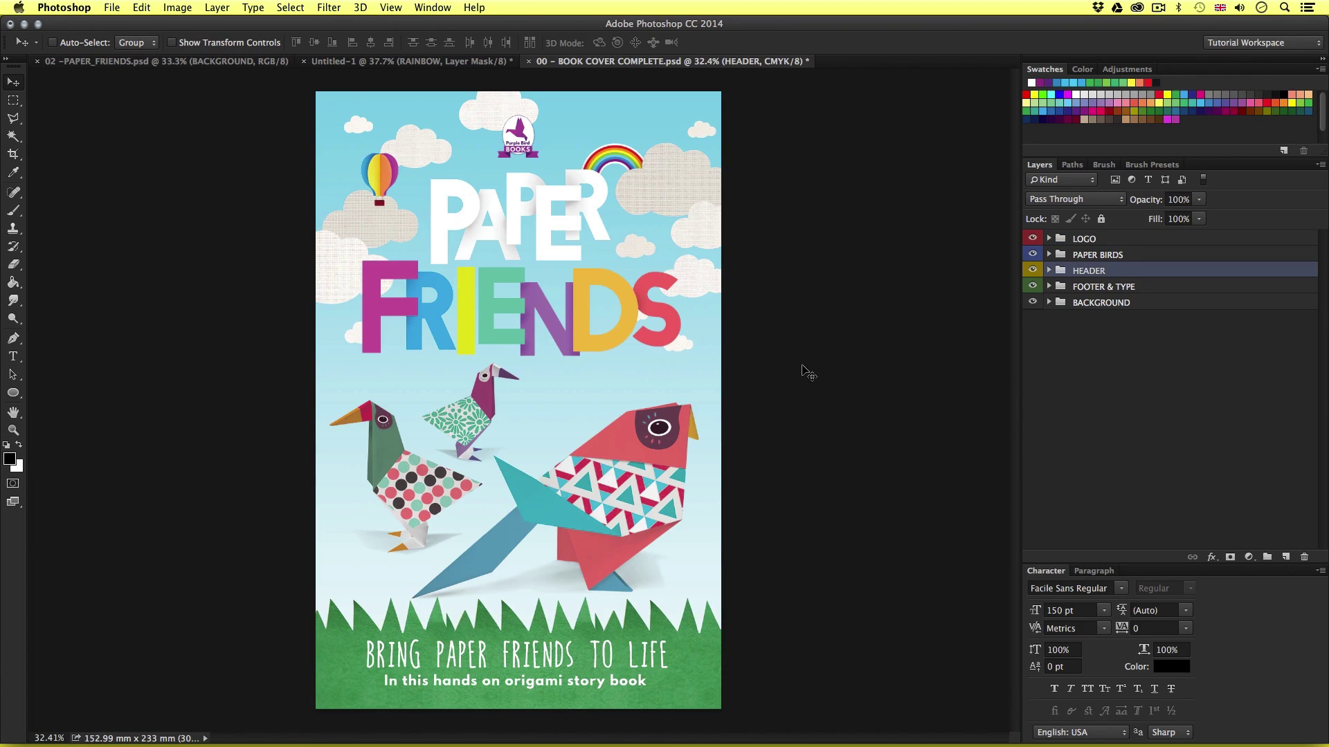
pyautogui.press('z')
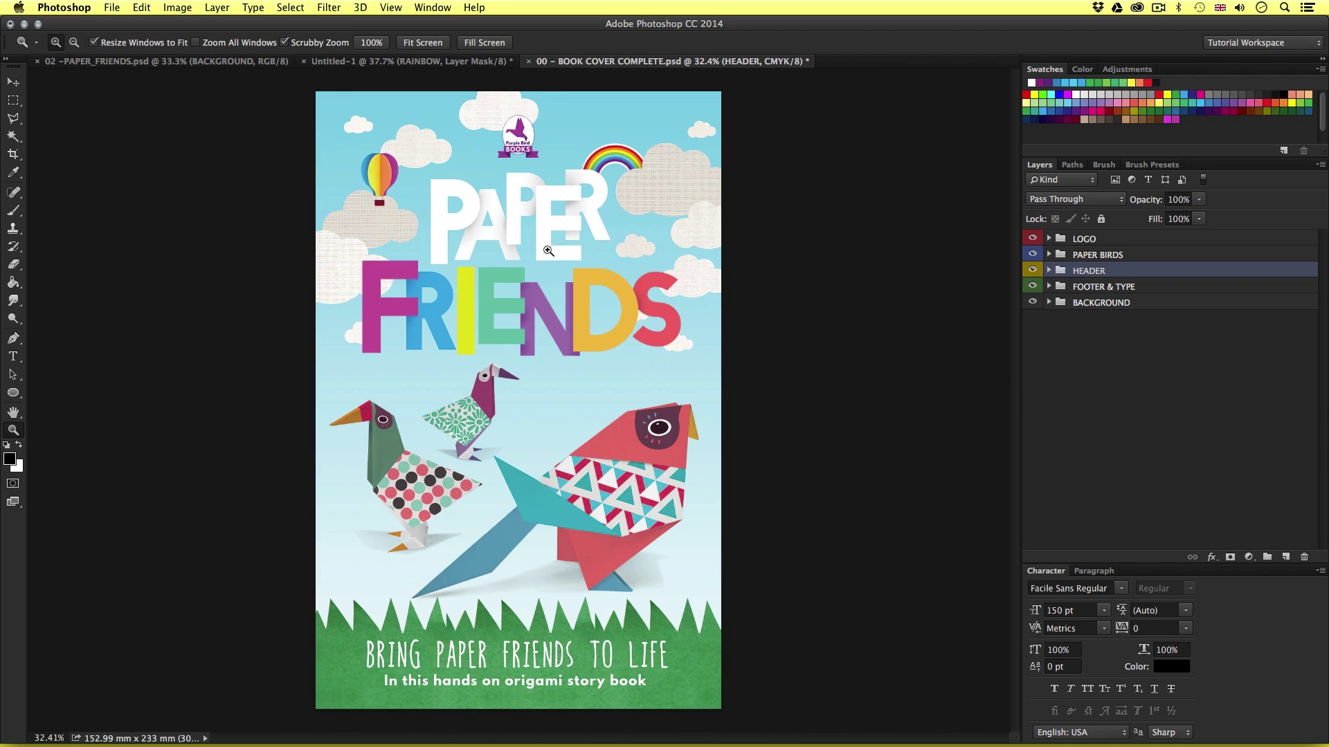
pyautogui.scroll(5, 548, 251)
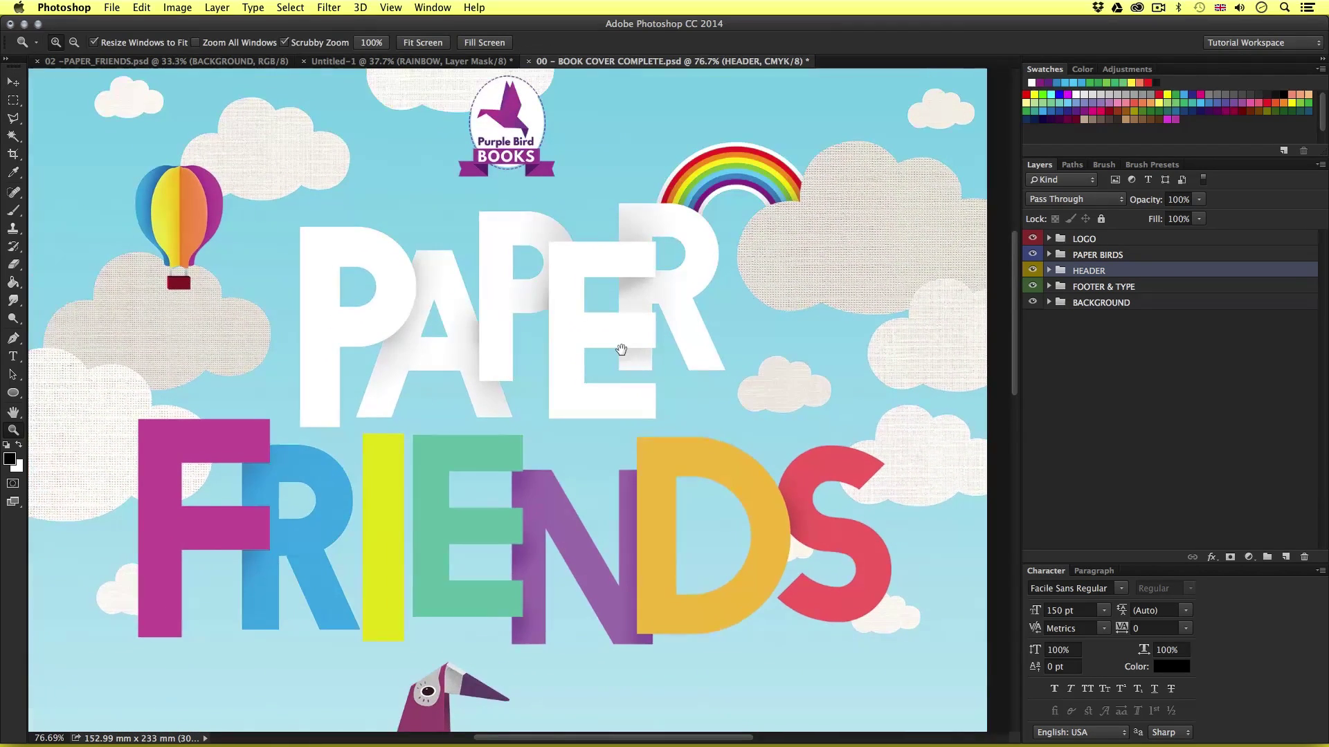
pyautogui.moveTo(621, 350); pyautogui.dragTo(627, 358)
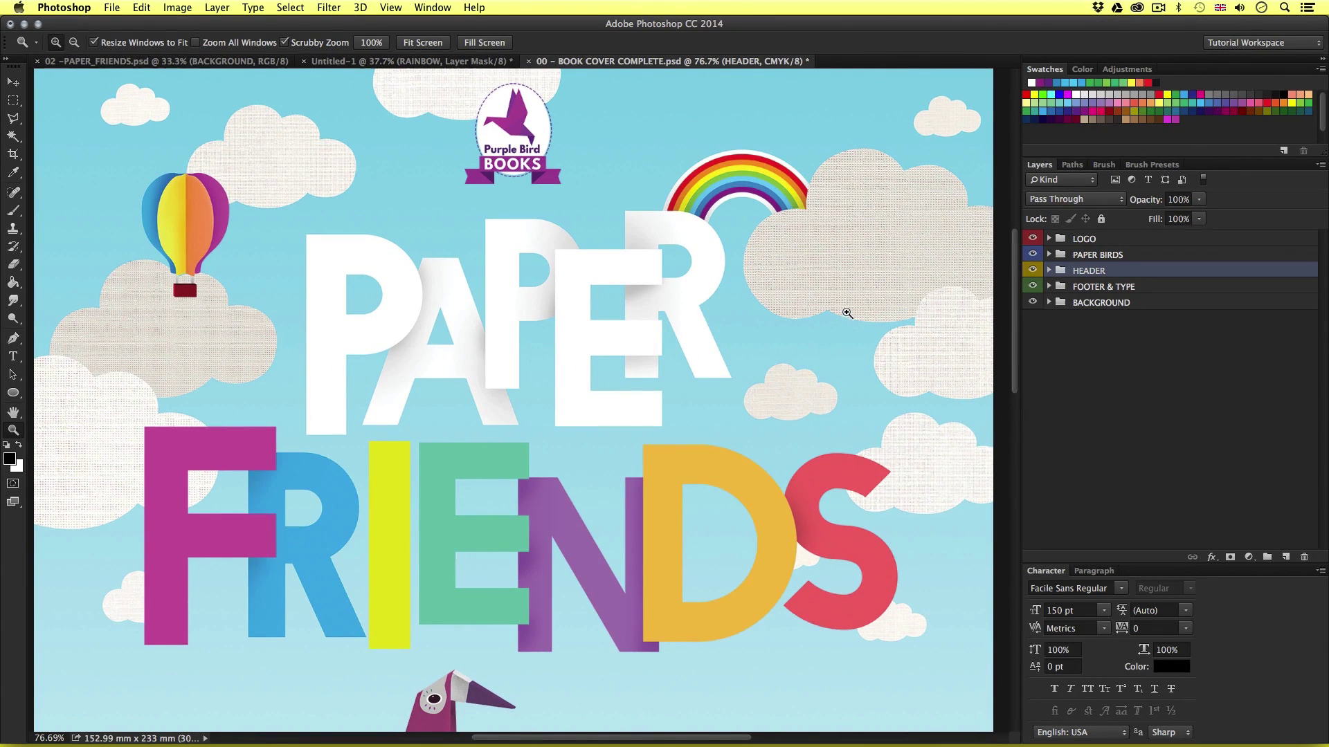
pyautogui.moveTo(795, 378); pyautogui.dragTo(832, 350)
pyautogui.scroll(5, 832, 350)
pyautogui.hscroll(3, 832, 350)
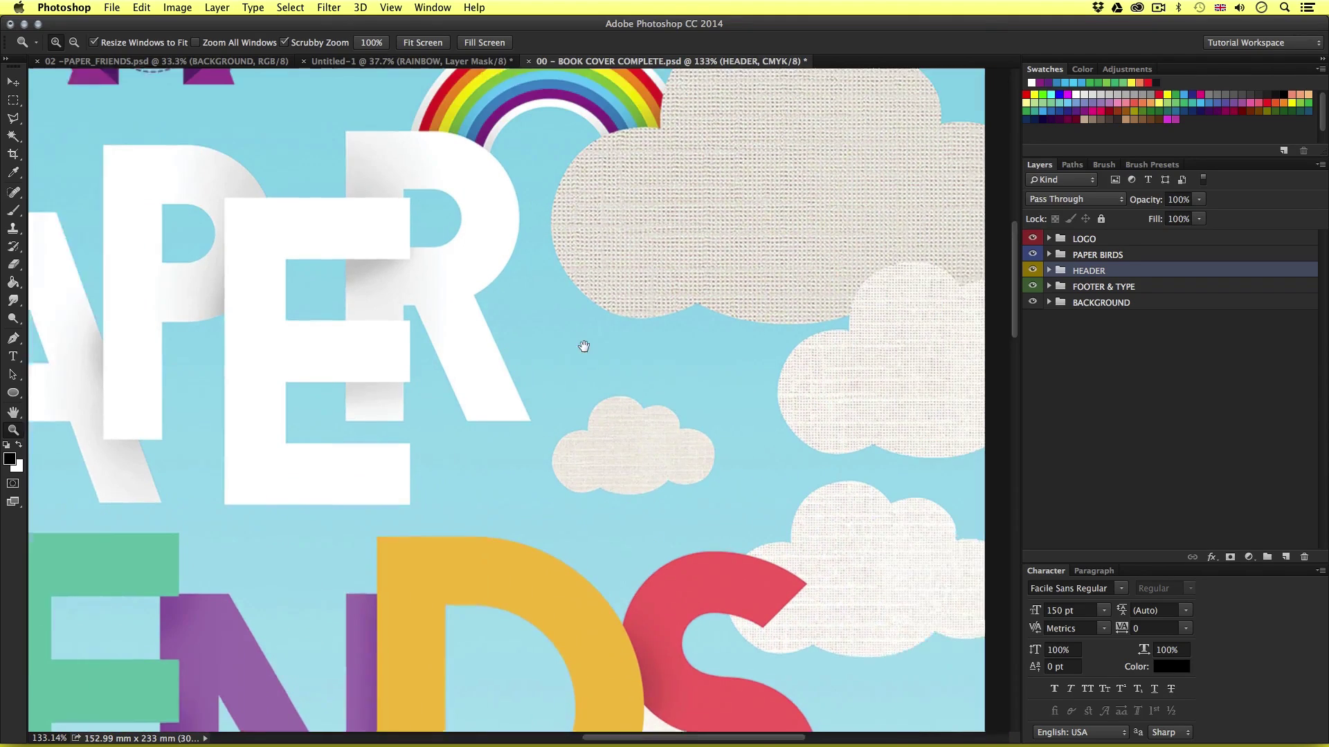
pyautogui.hscroll(-10, 335, 363)
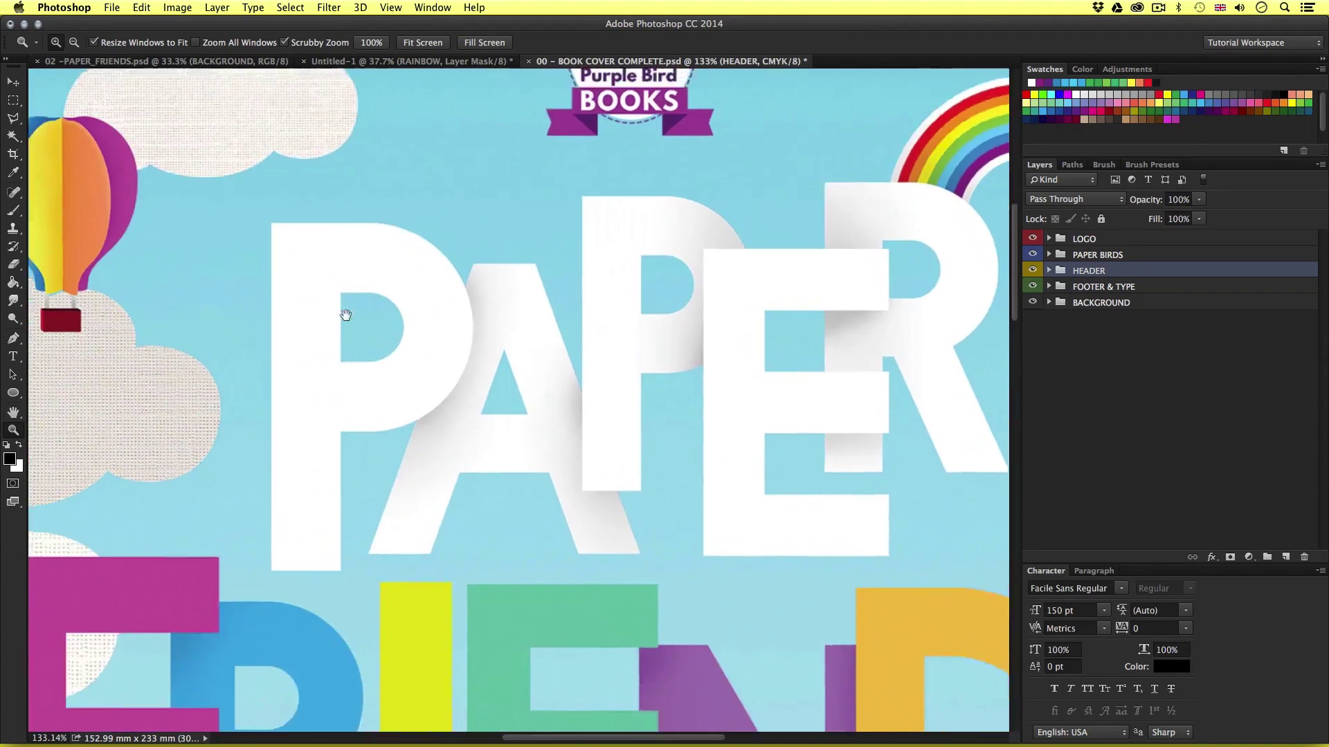
pyautogui.moveTo(631, 284); pyautogui.dragTo(499, 474)
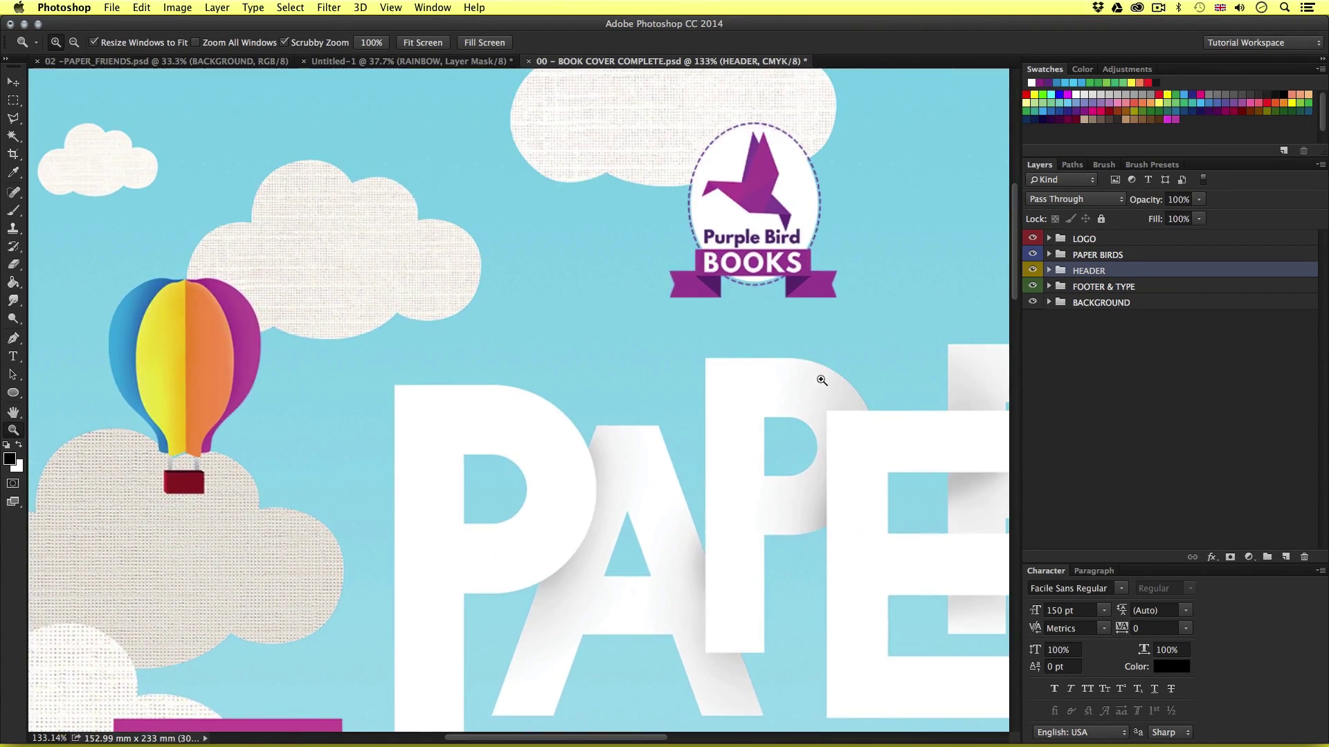
pyautogui.moveTo(823, 380); pyautogui.dragTo(474, 304)
pyautogui.press('v')
pyautogui.scroll(-3, 781, 437)
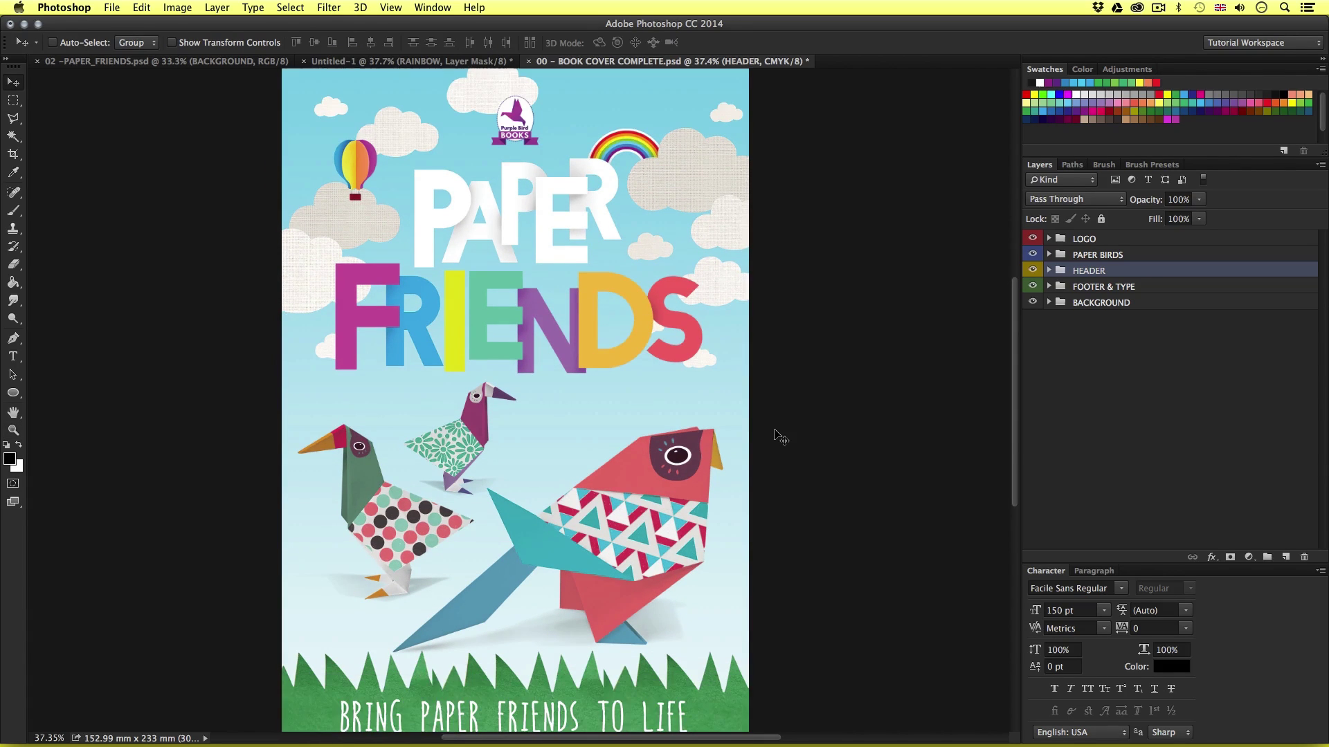
# Switch to Finder and open 01 – CLOUD SKETCH.jpg from the 00 – ASSETS FOLDER inside 03 – CREATE A PROJECT
pyautogui.press('super+Tab')
pyautogui.press('super+Tab')
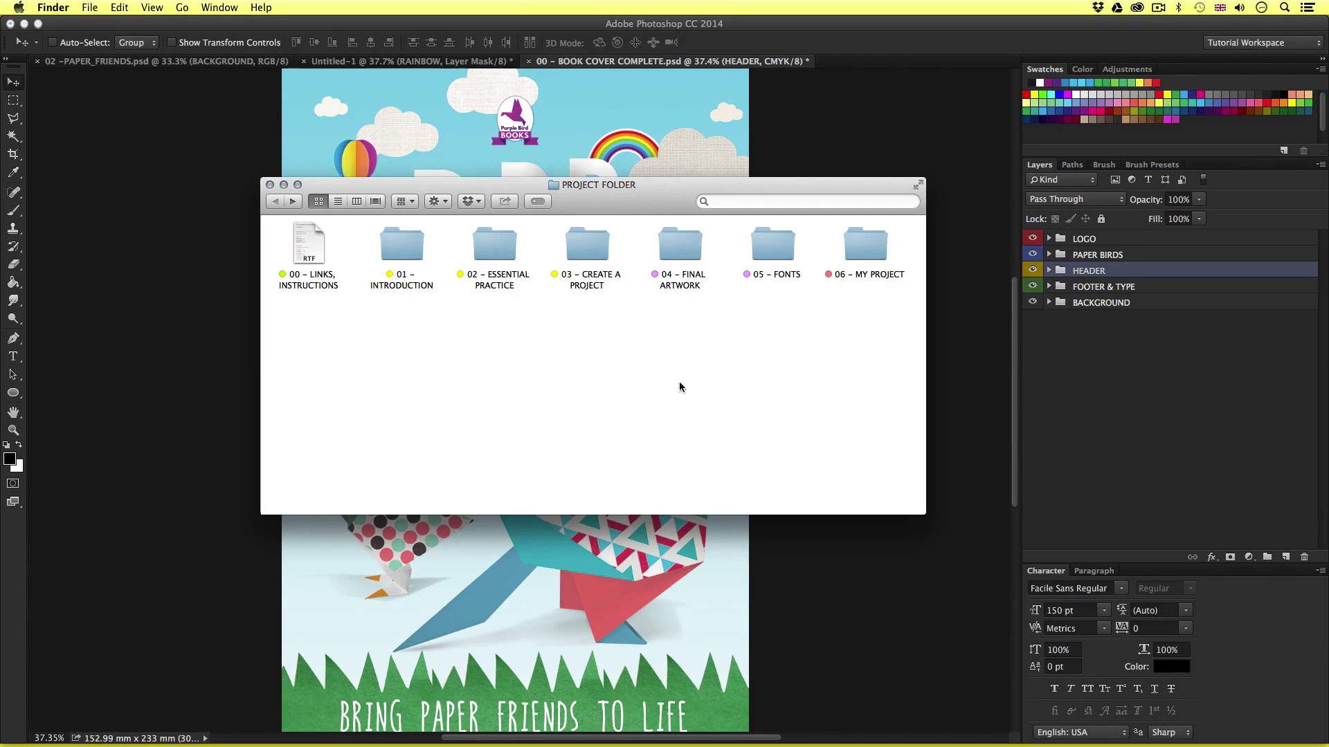
pyautogui.doubleClick(583, 247)
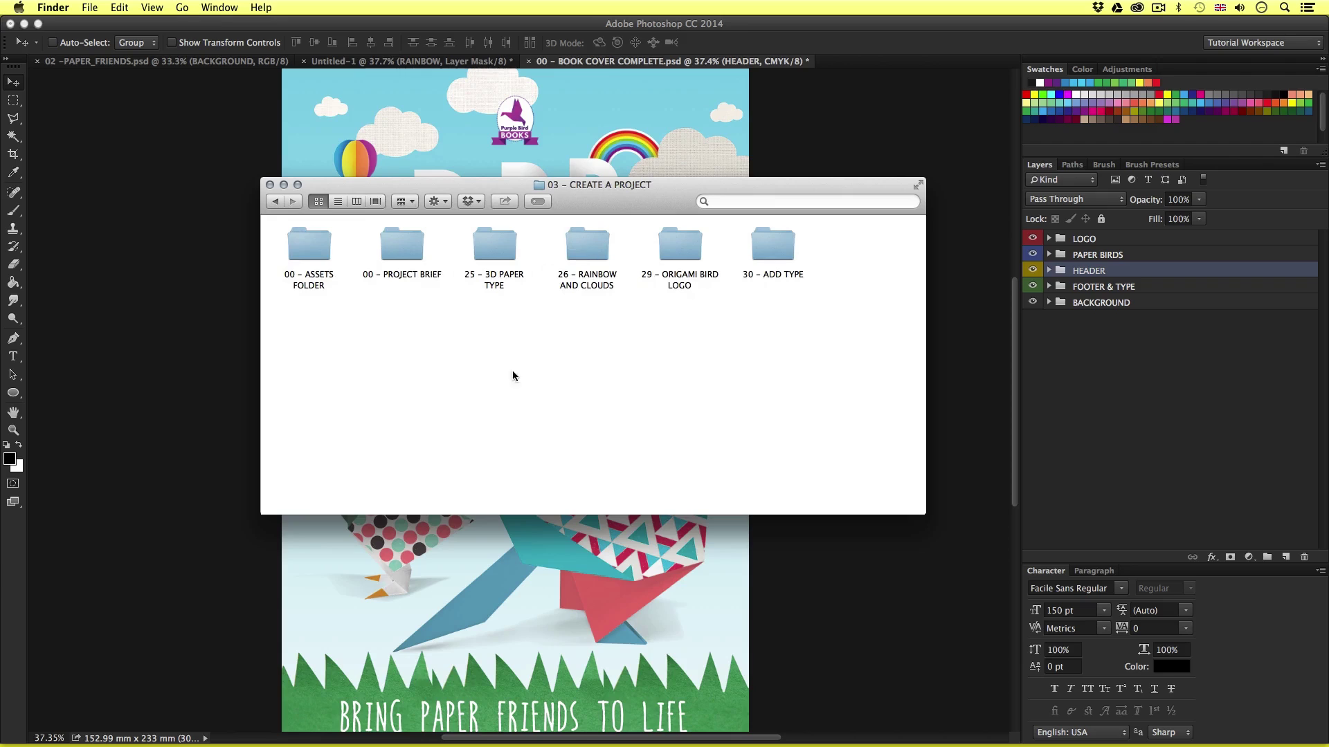
pyautogui.doubleClick(311, 246)
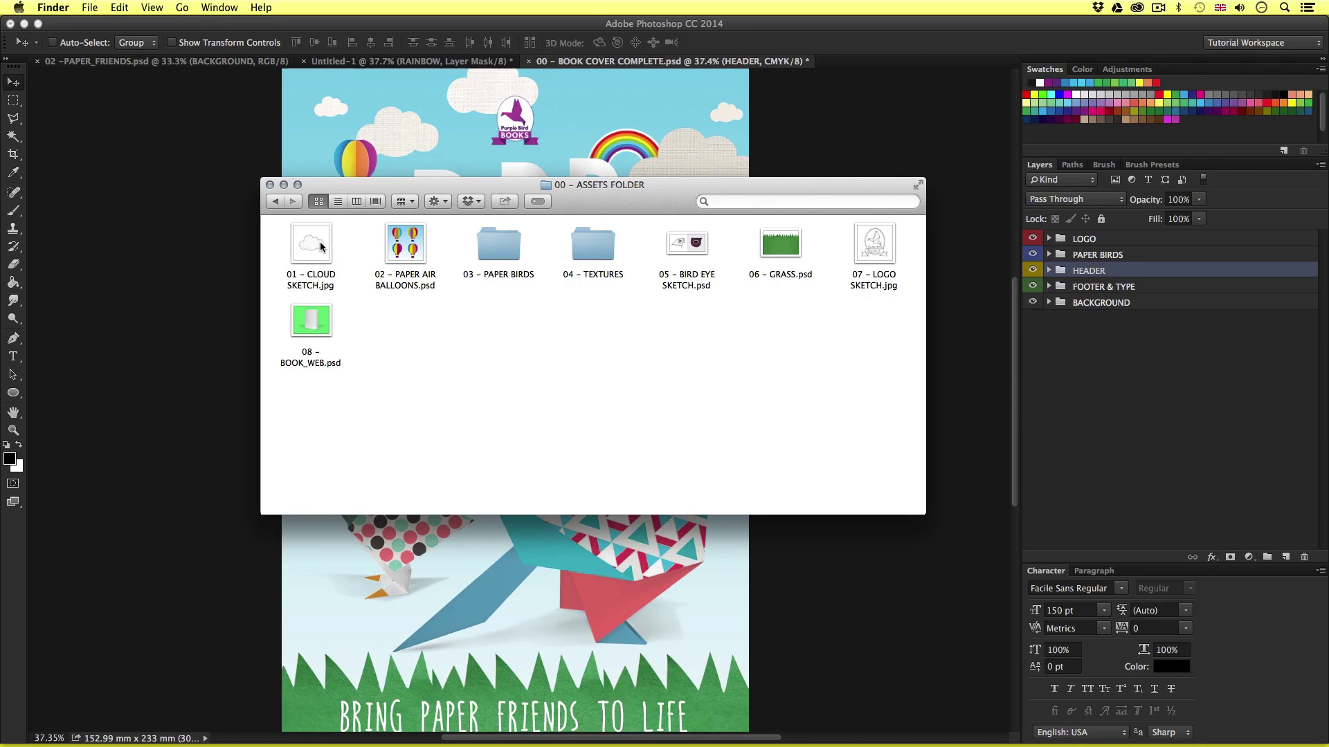
pyautogui.click(311, 248)
pyautogui.doubleClick(311, 249)
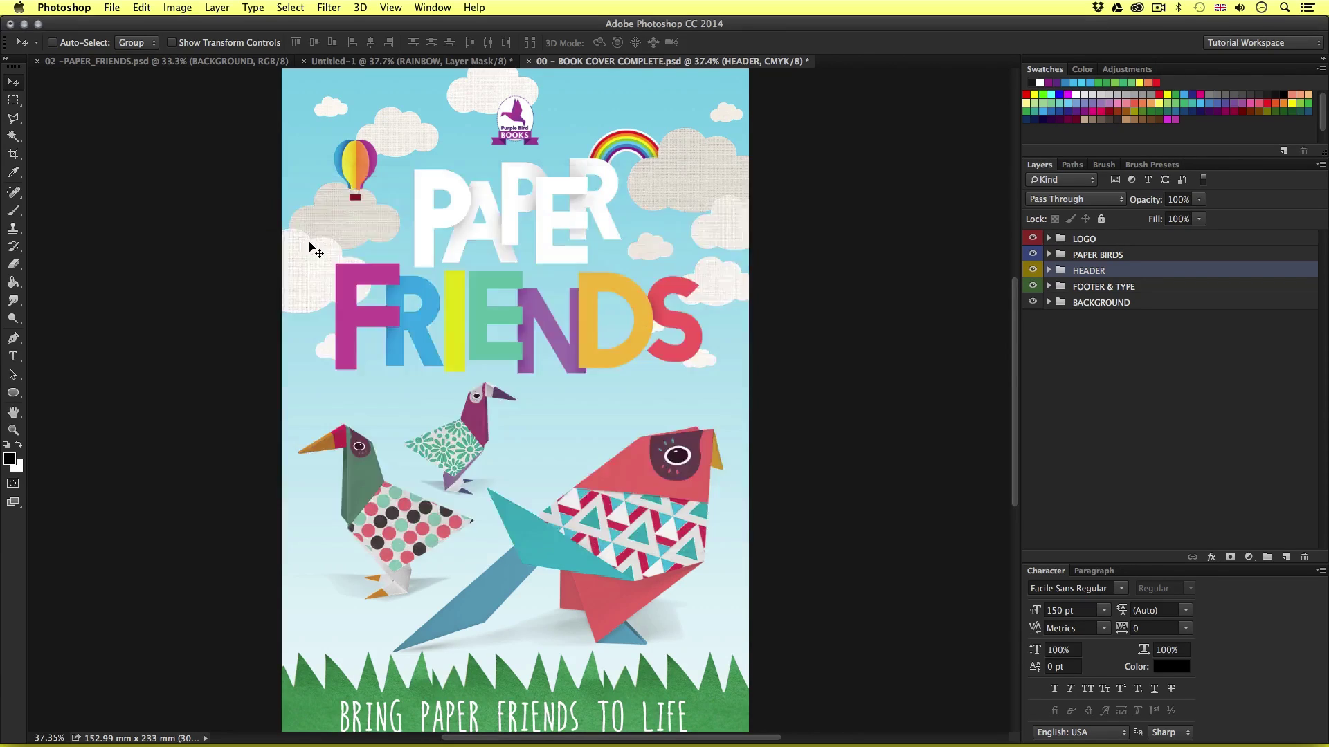
# Set up the Pen Tool in Shape mode with no fill and a 1 pt black stroke for tracing the cloud sketch
pyautogui.press('z')
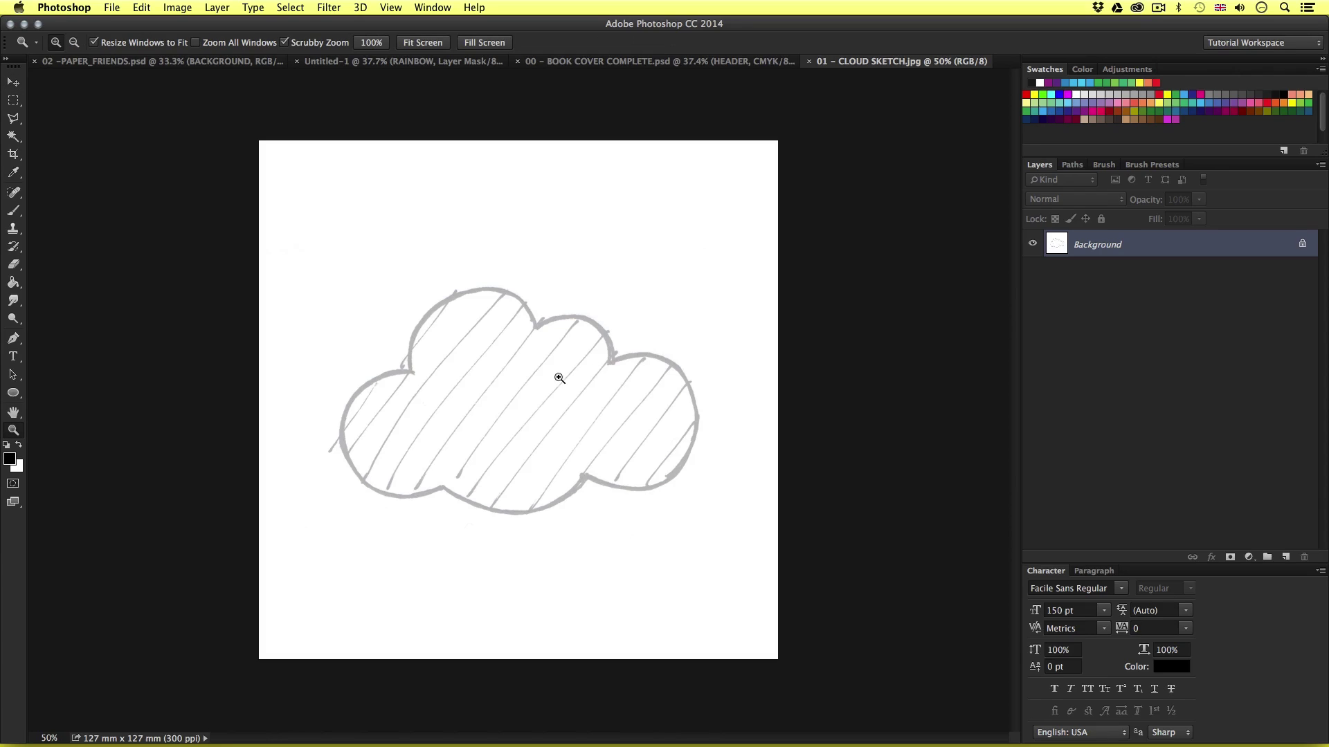
pyautogui.click(503, 413)
pyautogui.moveTo(503, 413); pyautogui.dragTo(574, 346)
pyautogui.press('v')
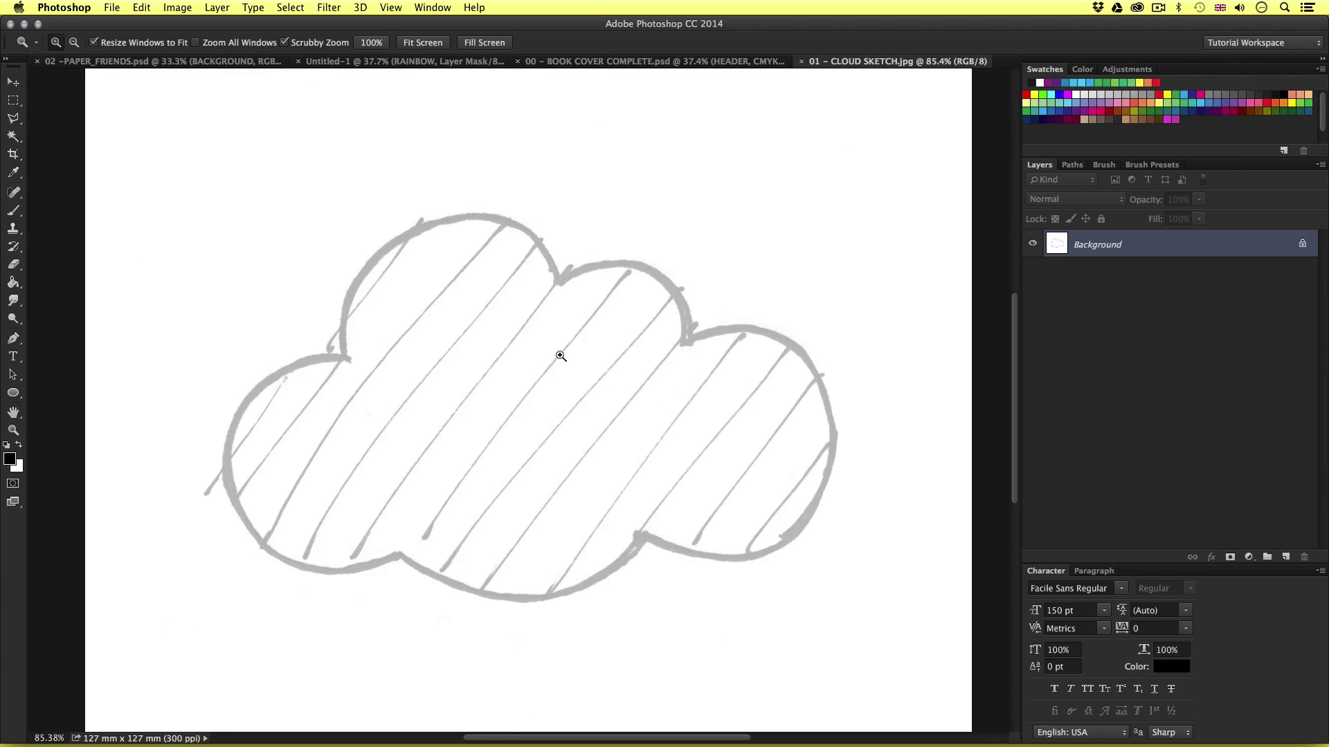
pyautogui.scroll(-1, 547, 391)
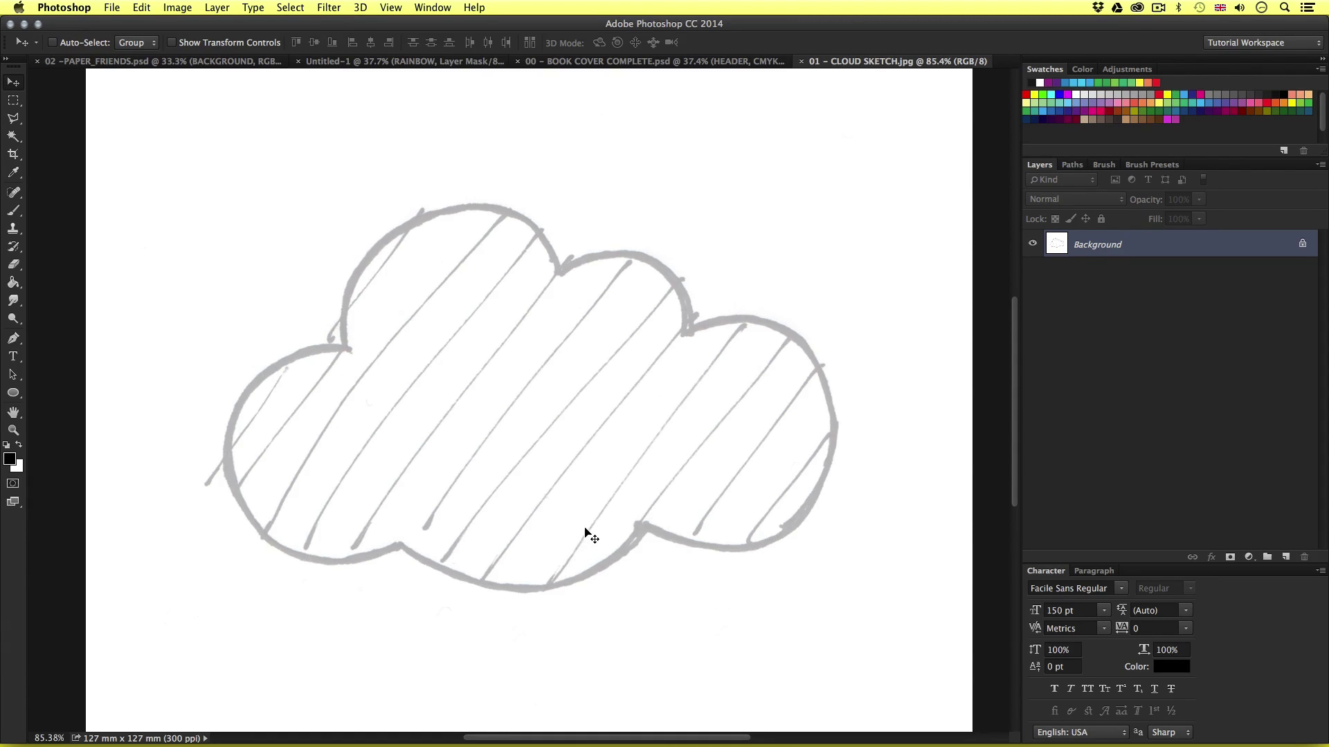
pyautogui.click(13, 338)
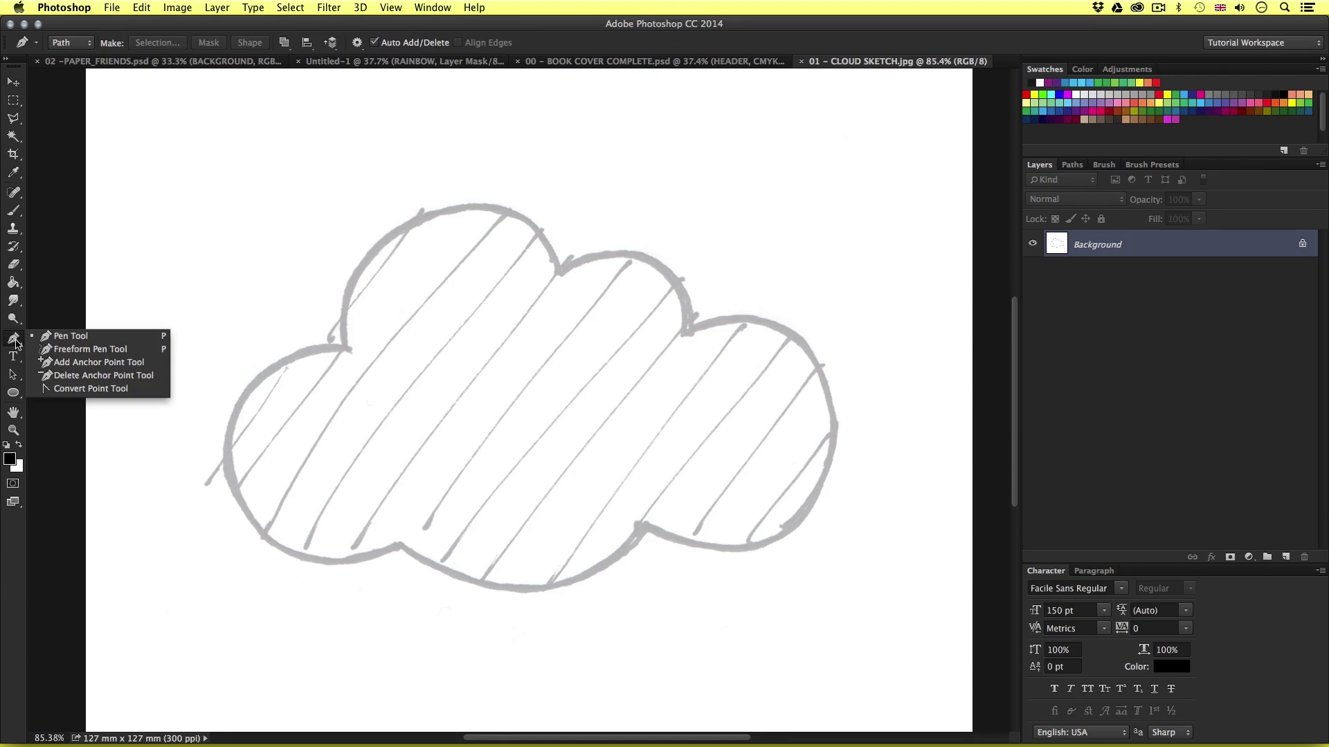
pyautogui.click(60, 341)
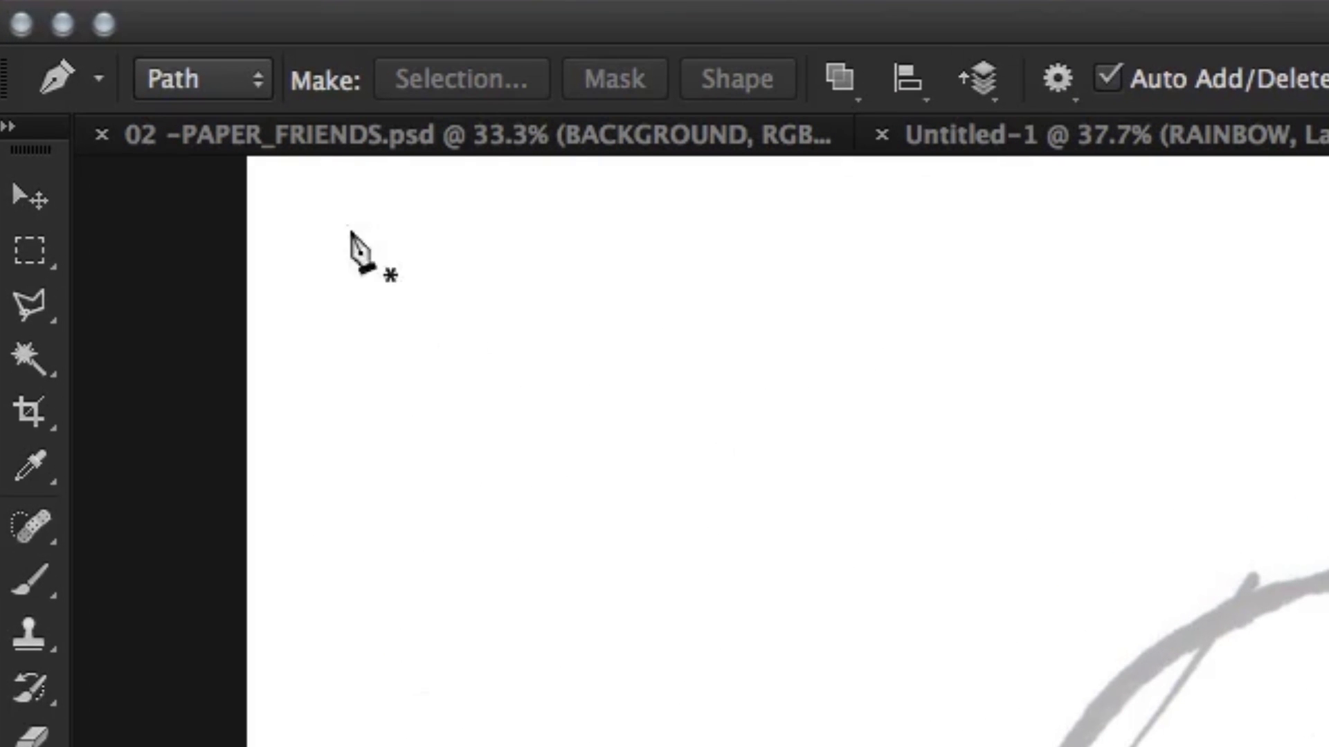
pyautogui.click(215, 87)
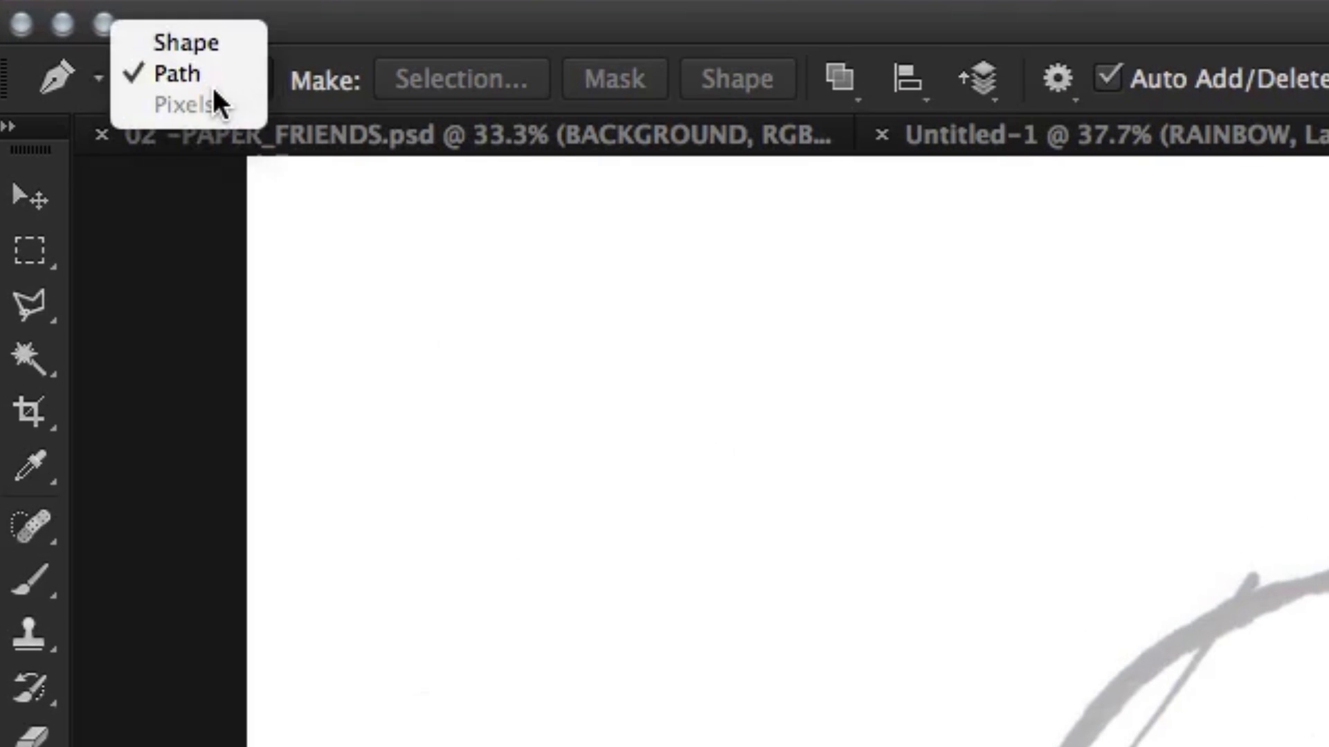
pyautogui.click(213, 49)
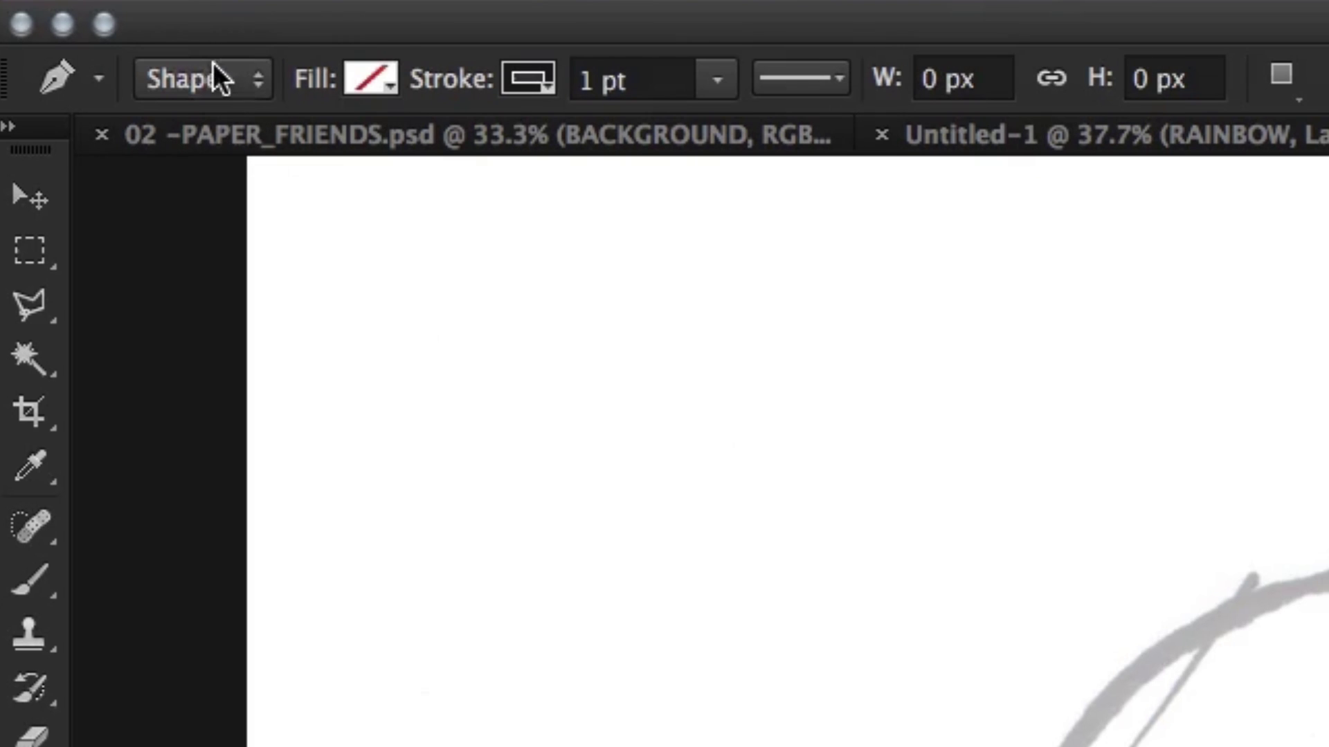
pyautogui.click(381, 79)
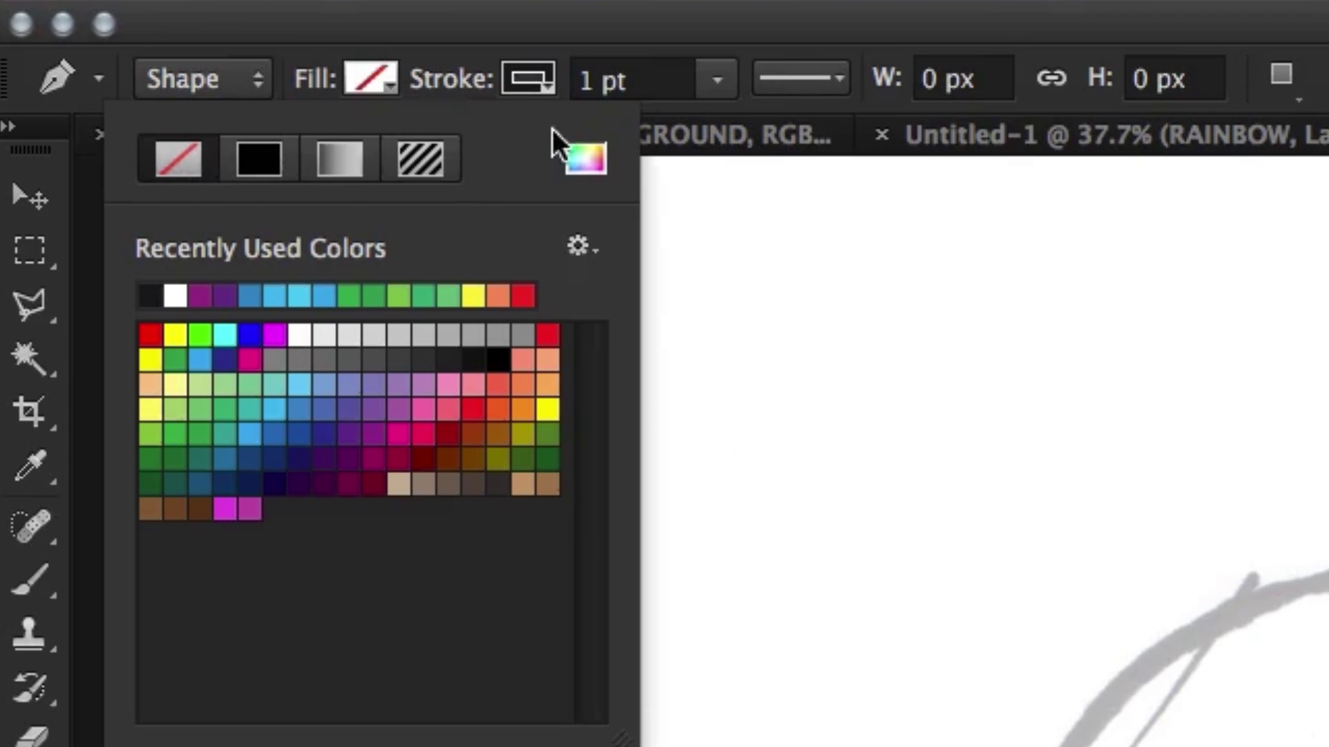
pyautogui.click(529, 78)
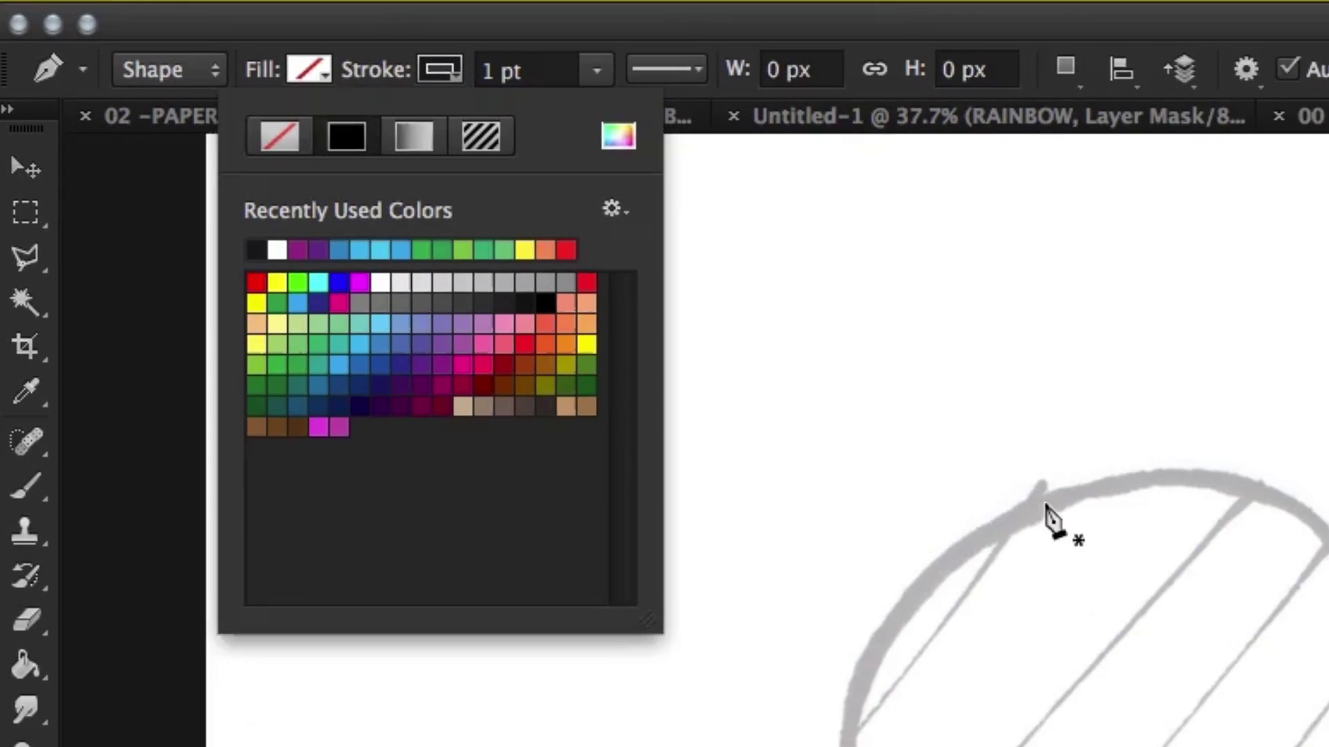
pyautogui.press('Escape')
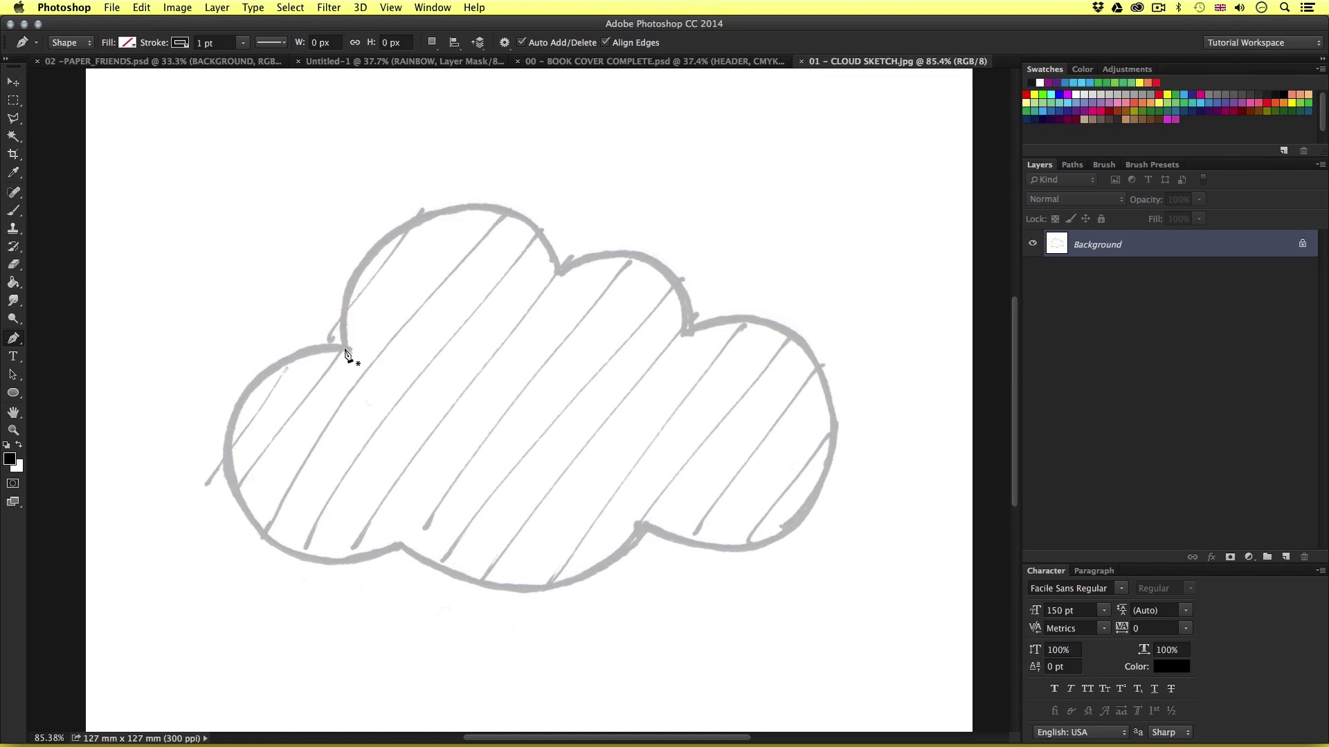
# Trace the cloud sketch as a closed shape of straight segments, with anchor points at each crease and along each bump
pyautogui.click(346, 348)
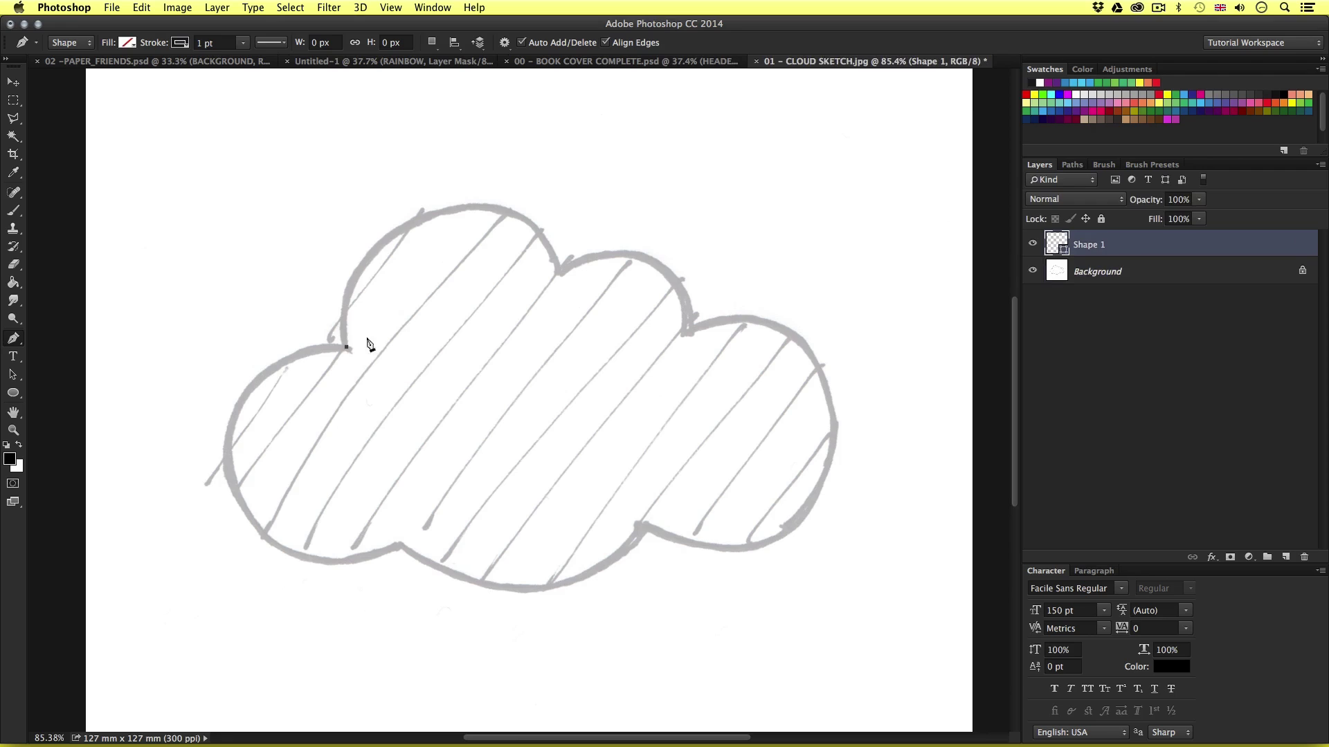
pyautogui.click(424, 216)
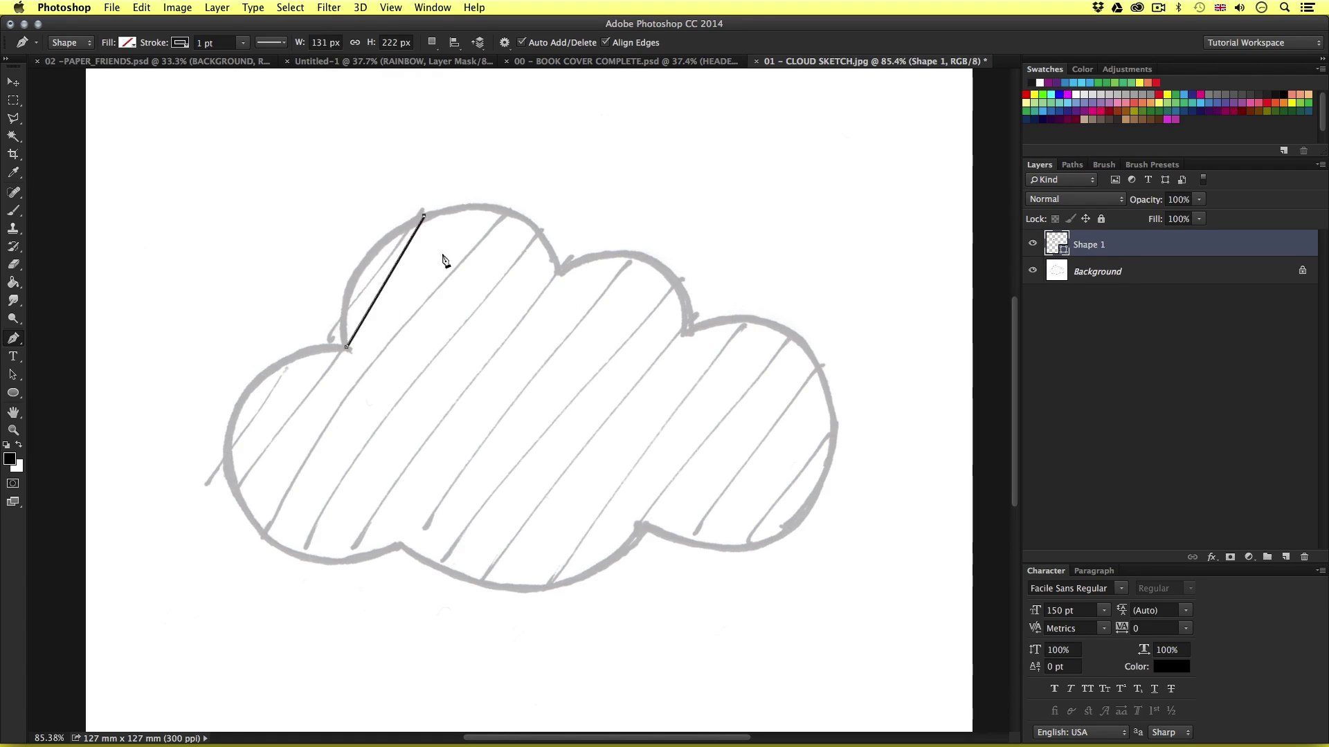
pyautogui.click(561, 273)
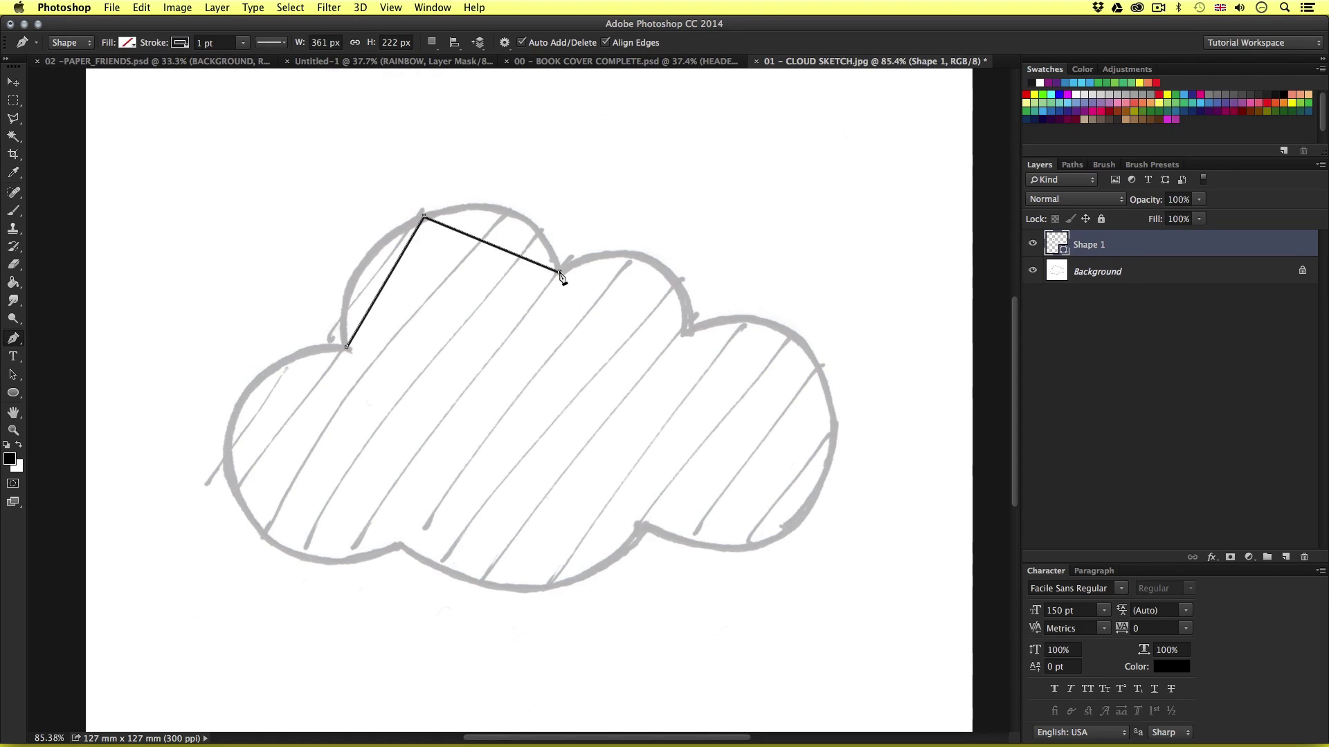
pyautogui.click(651, 261)
pyautogui.click(685, 330)
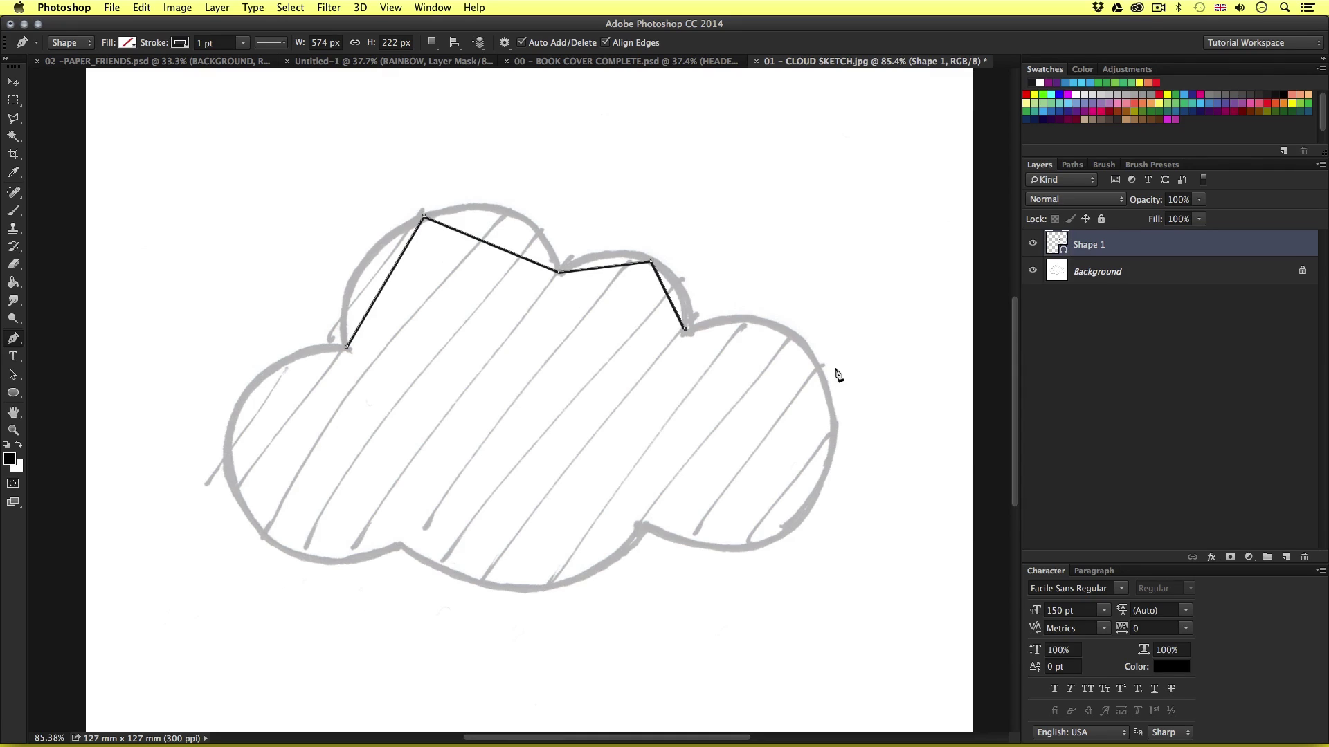
pyautogui.click(816, 362)
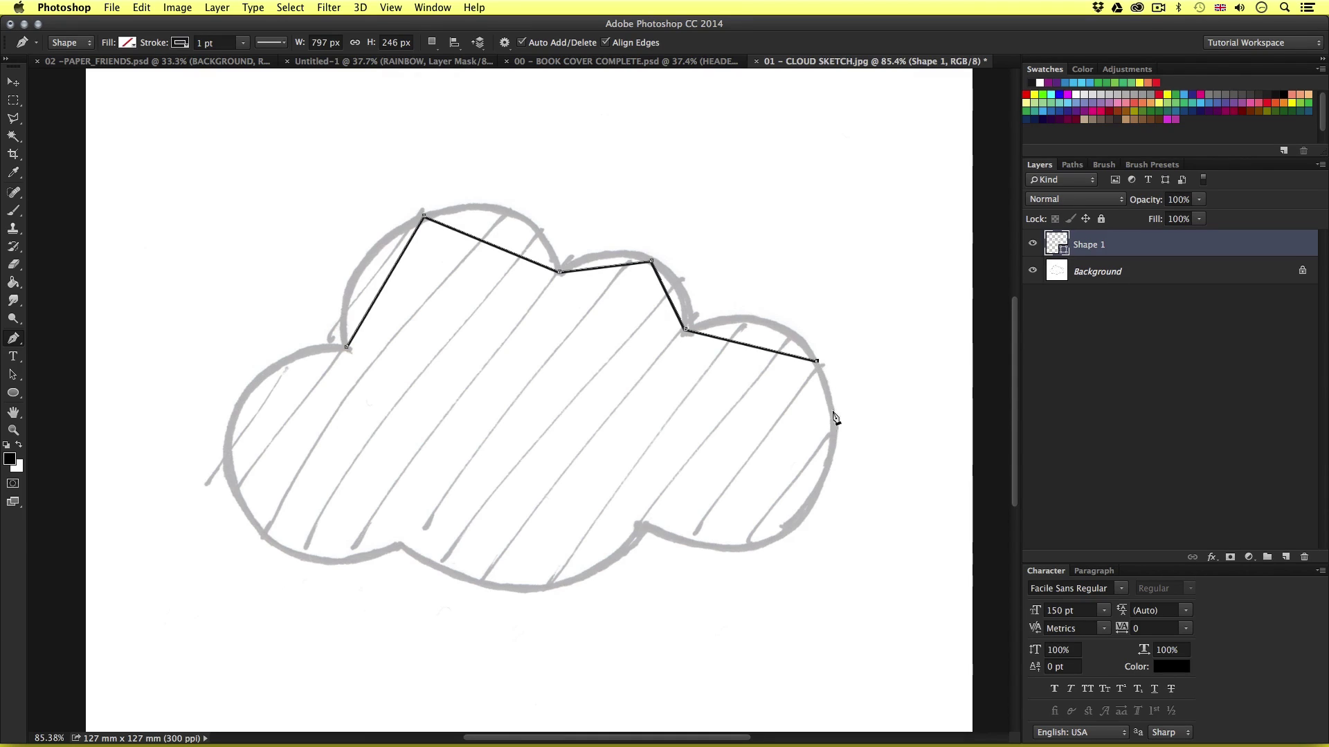
pyautogui.click(781, 535)
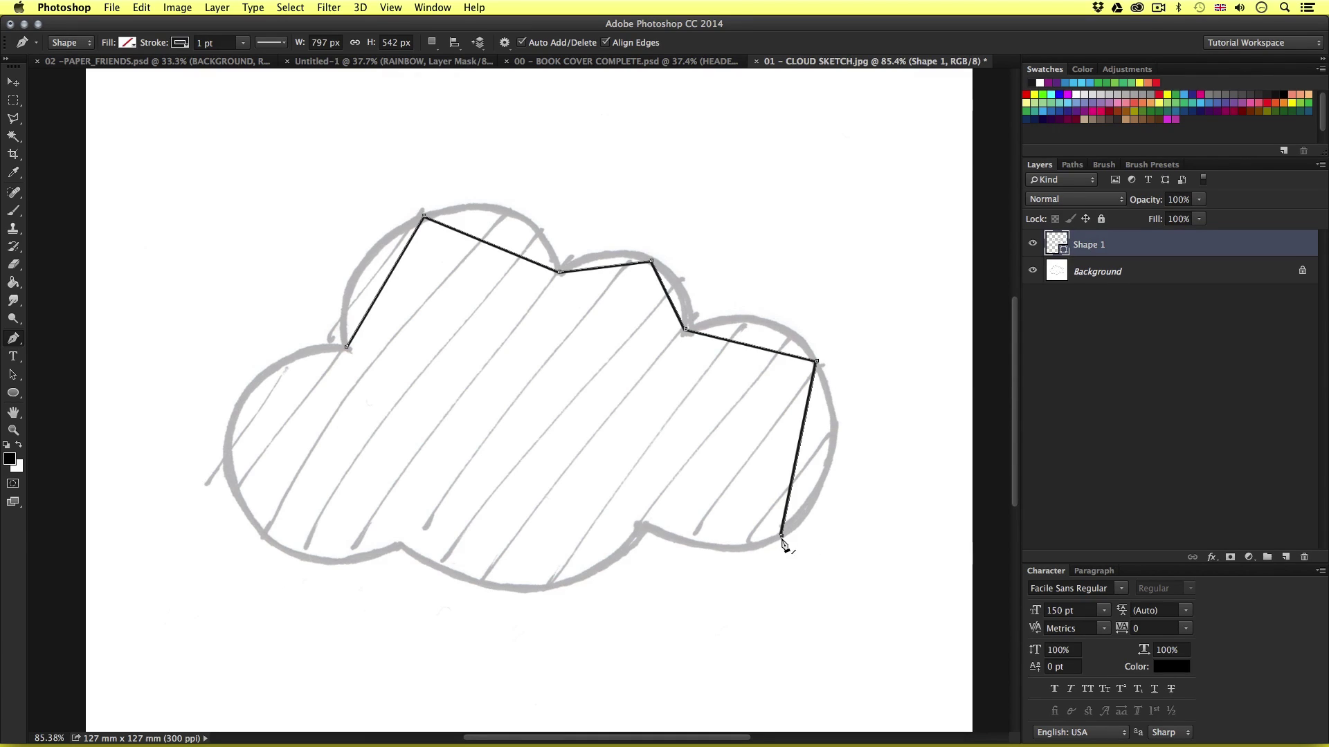
pyautogui.click(647, 526)
pyautogui.click(520, 589)
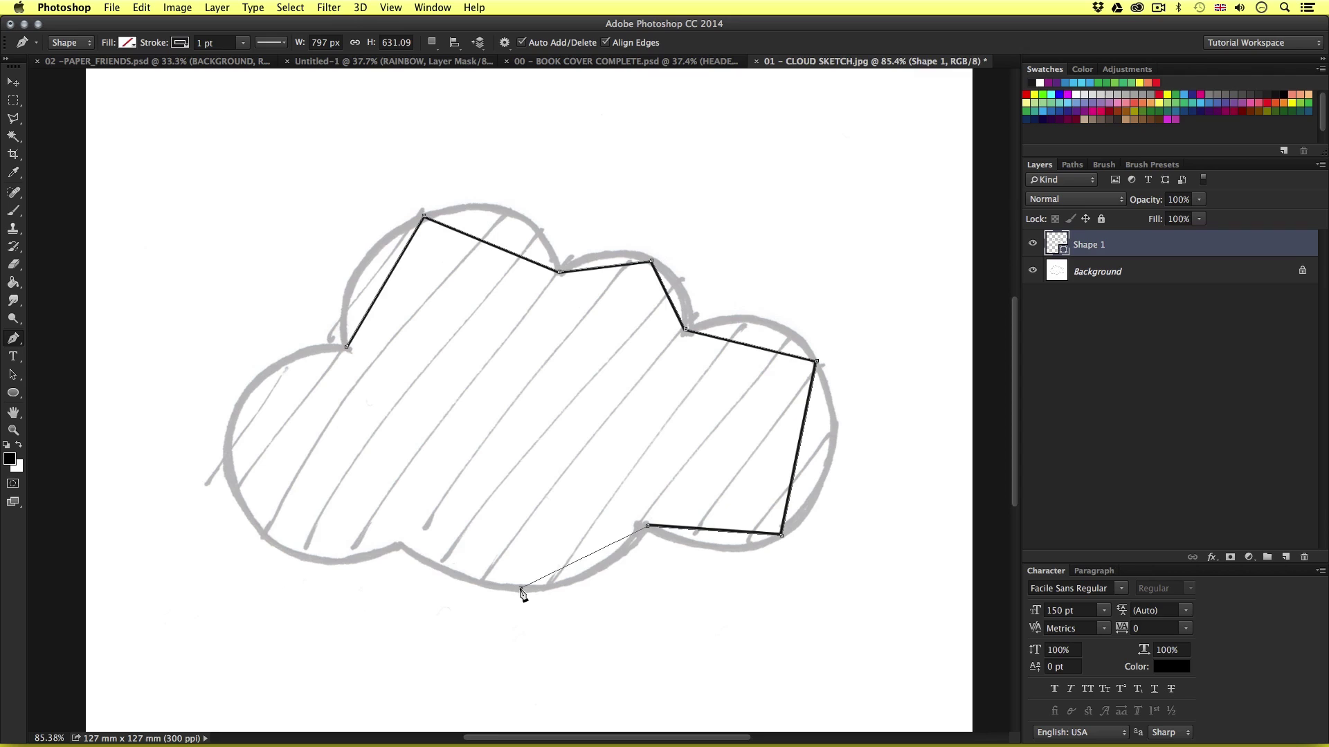
pyautogui.click(399, 545)
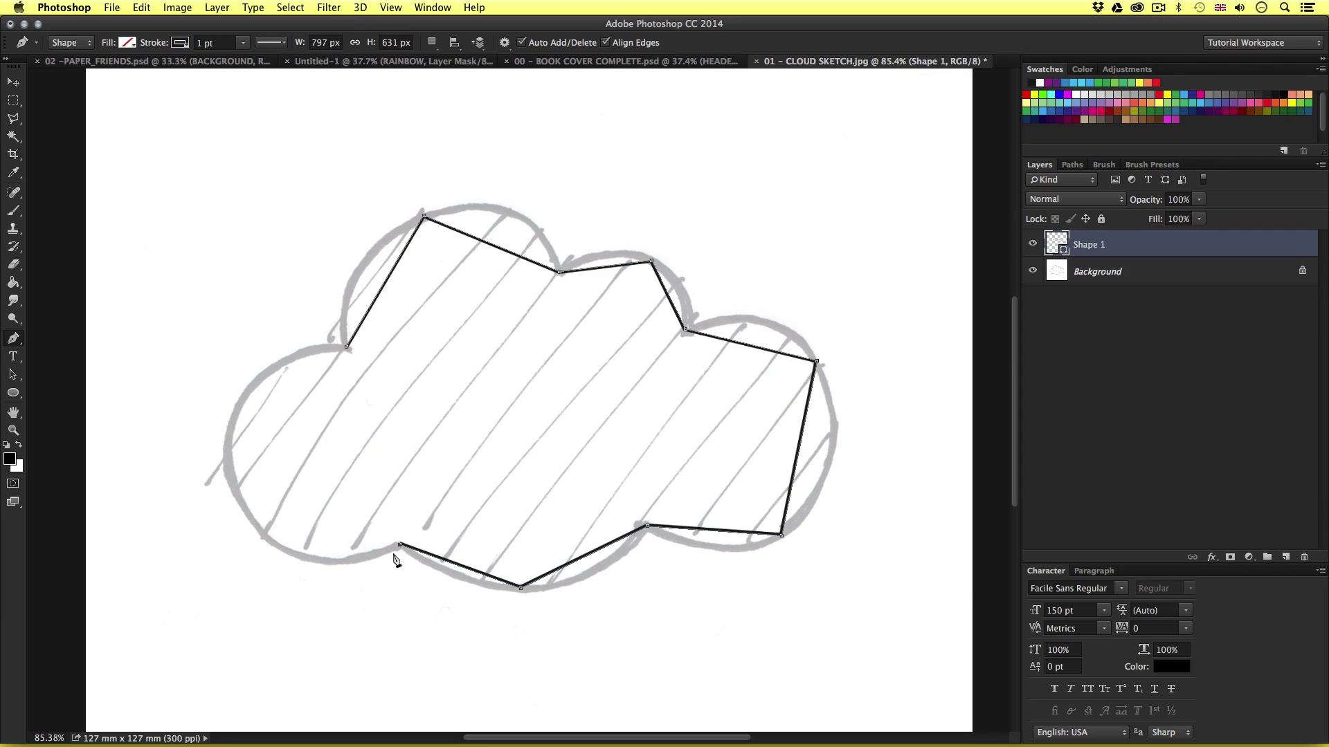
pyautogui.click(260, 530)
pyautogui.click(250, 388)
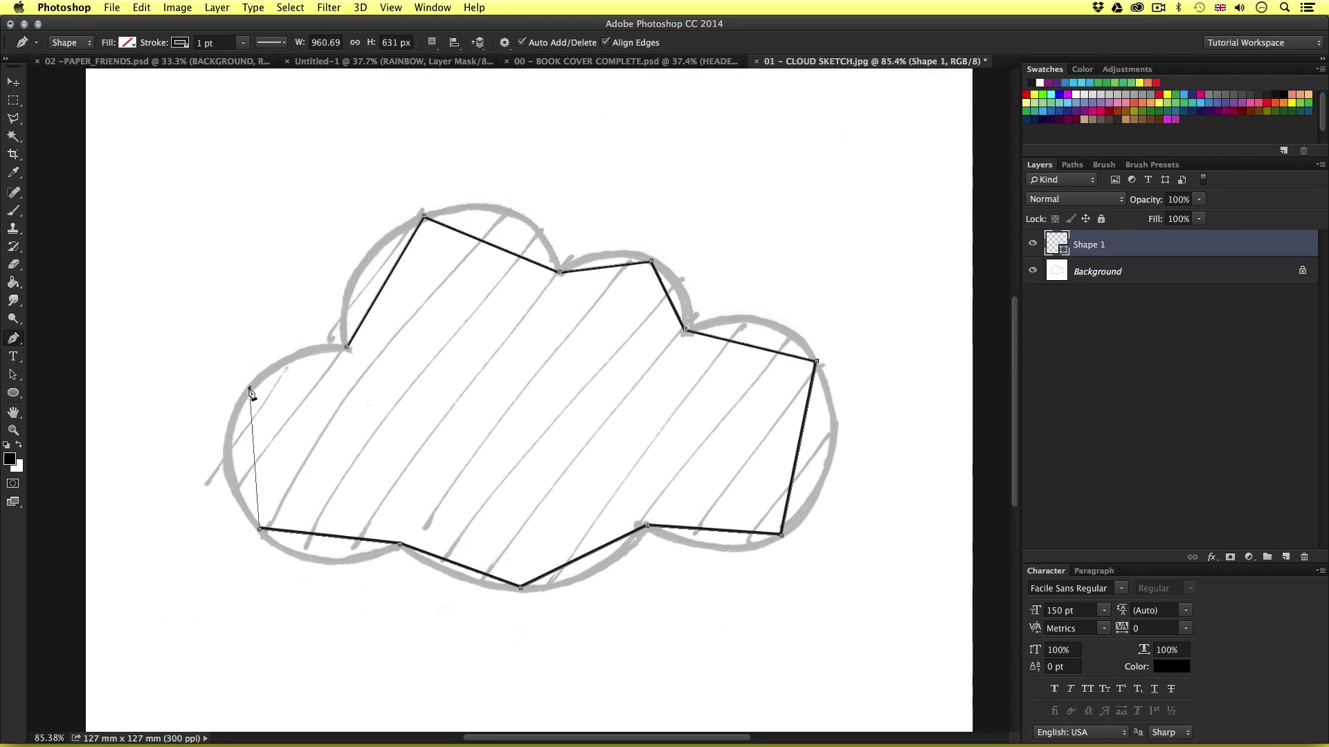
pyautogui.click(347, 348)
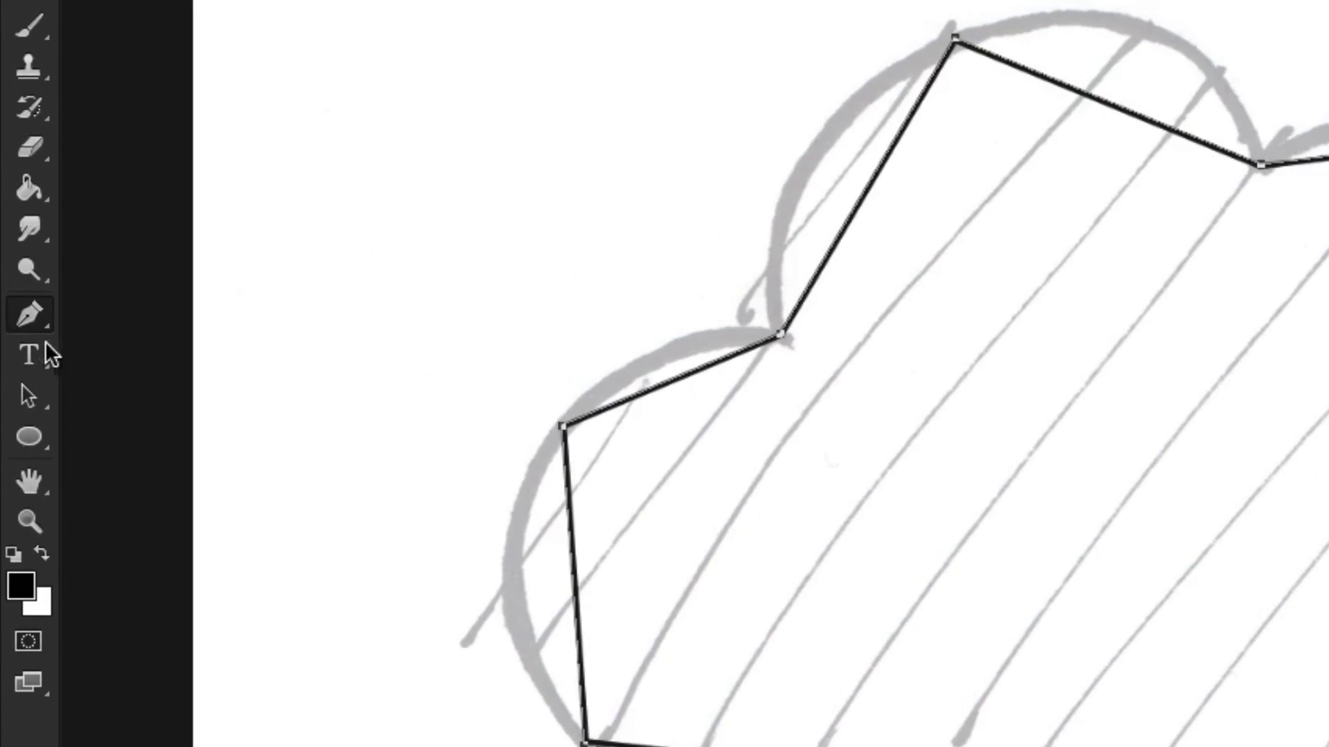
# Use the Convert Point Tool to curve the segments of the cloud's two upper bumps, right bump and bottom bump along the sketch
pyautogui.click(30, 313)
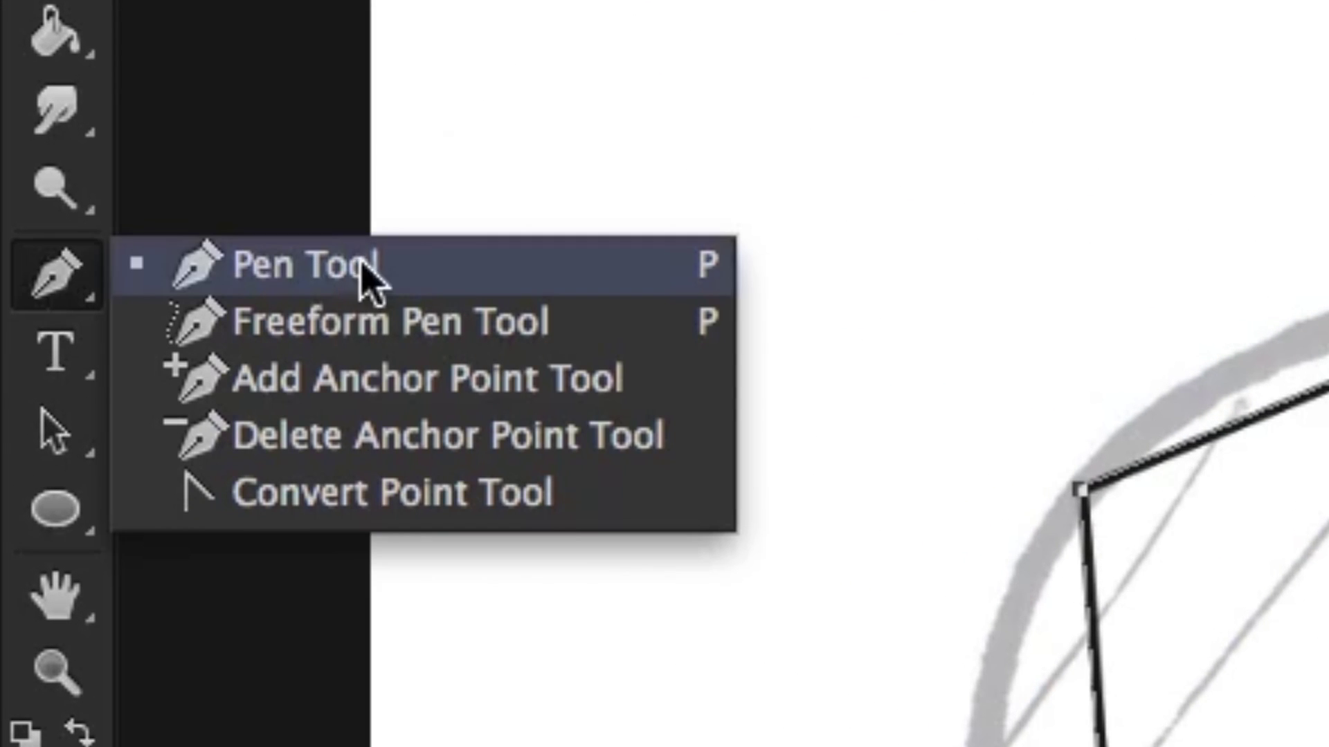
pyautogui.click(399, 491)
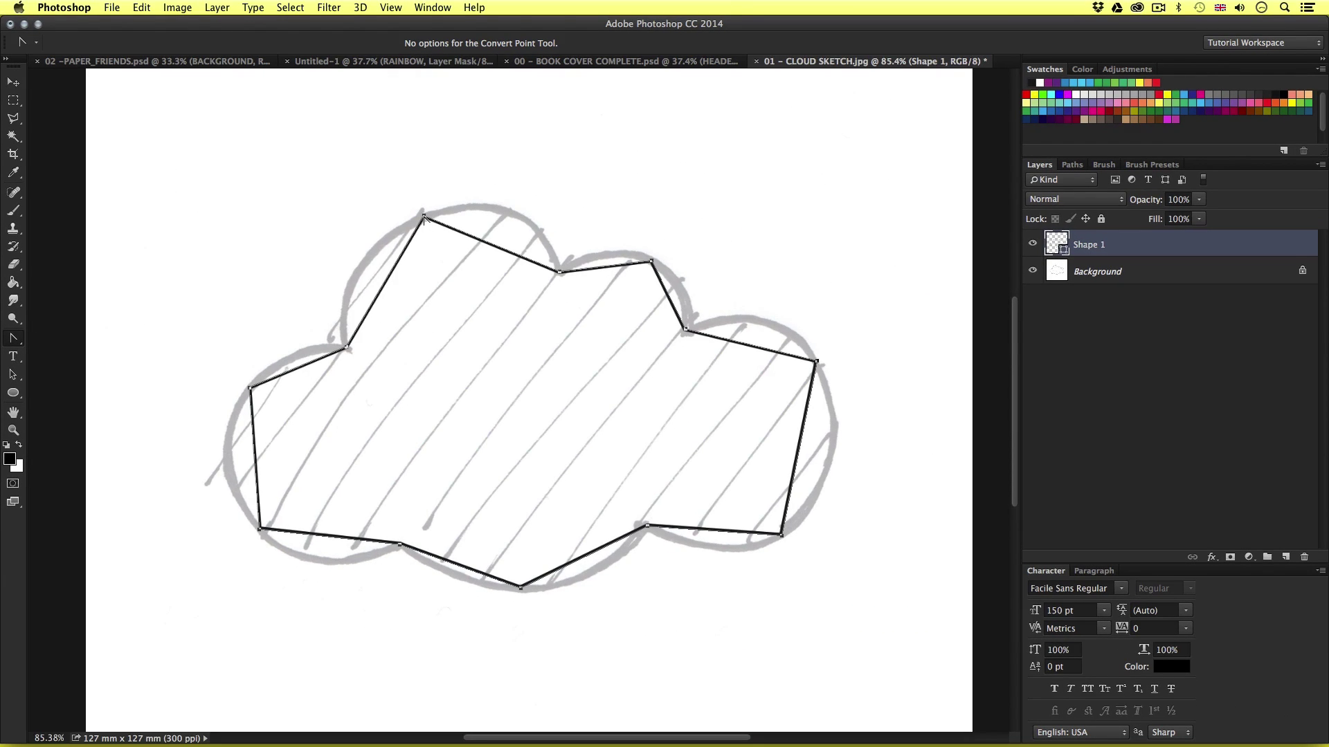
pyautogui.moveTo(424, 218); pyautogui.dragTo(525, 178)
pyautogui.moveTo(650, 261); pyautogui.dragTo(697, 282)
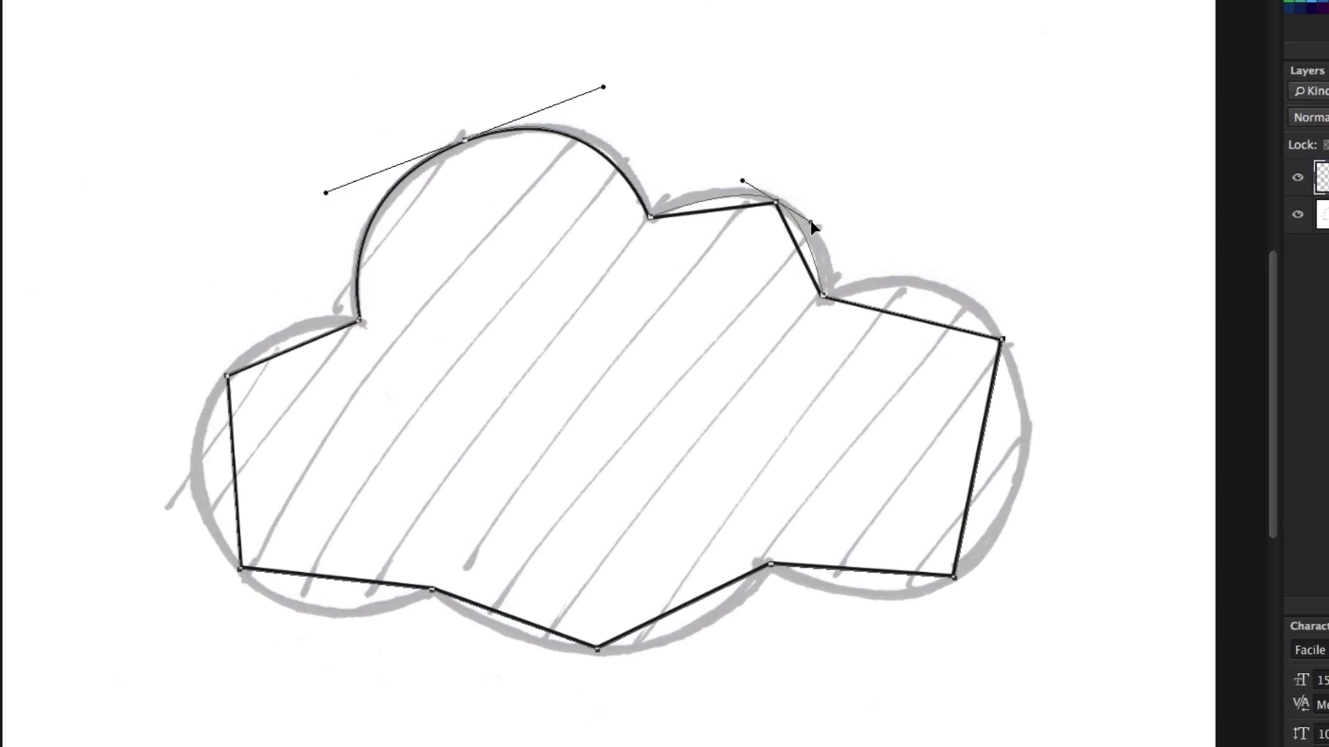
pyautogui.moveTo(944, 195); pyautogui.dragTo(946, 196)
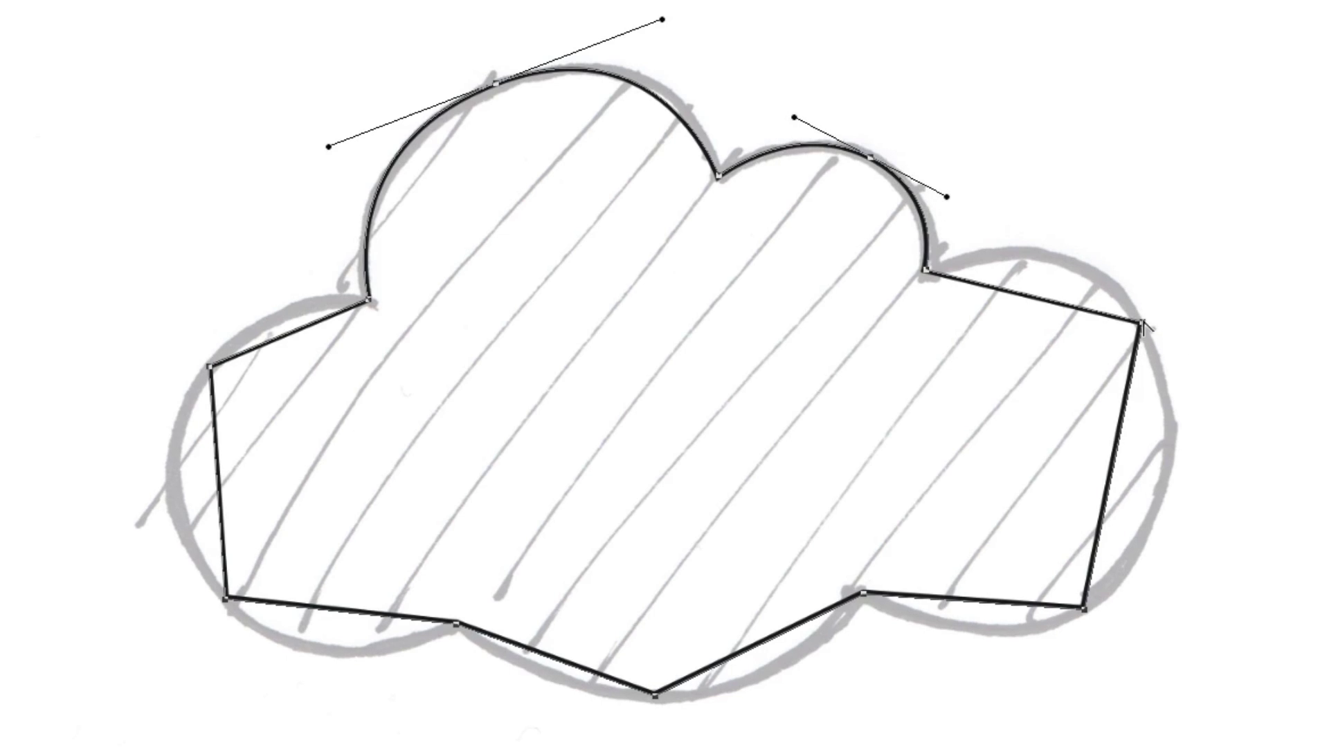
pyautogui.moveTo(1143, 323); pyautogui.dragTo(1207, 431)
pyautogui.moveTo(1083, 609); pyautogui.dragTo(1011, 672)
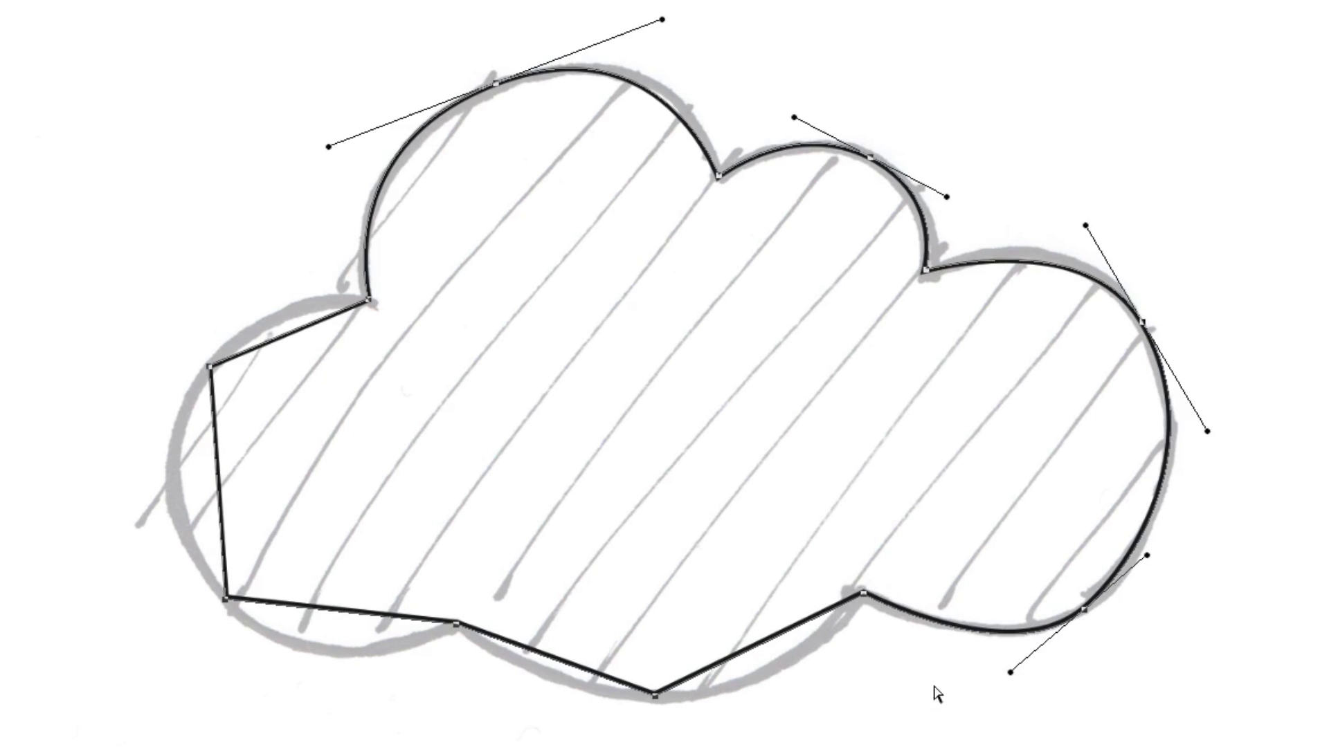
pyautogui.moveTo(651, 697); pyautogui.dragTo(524, 701)
pyautogui.click(572, 706)
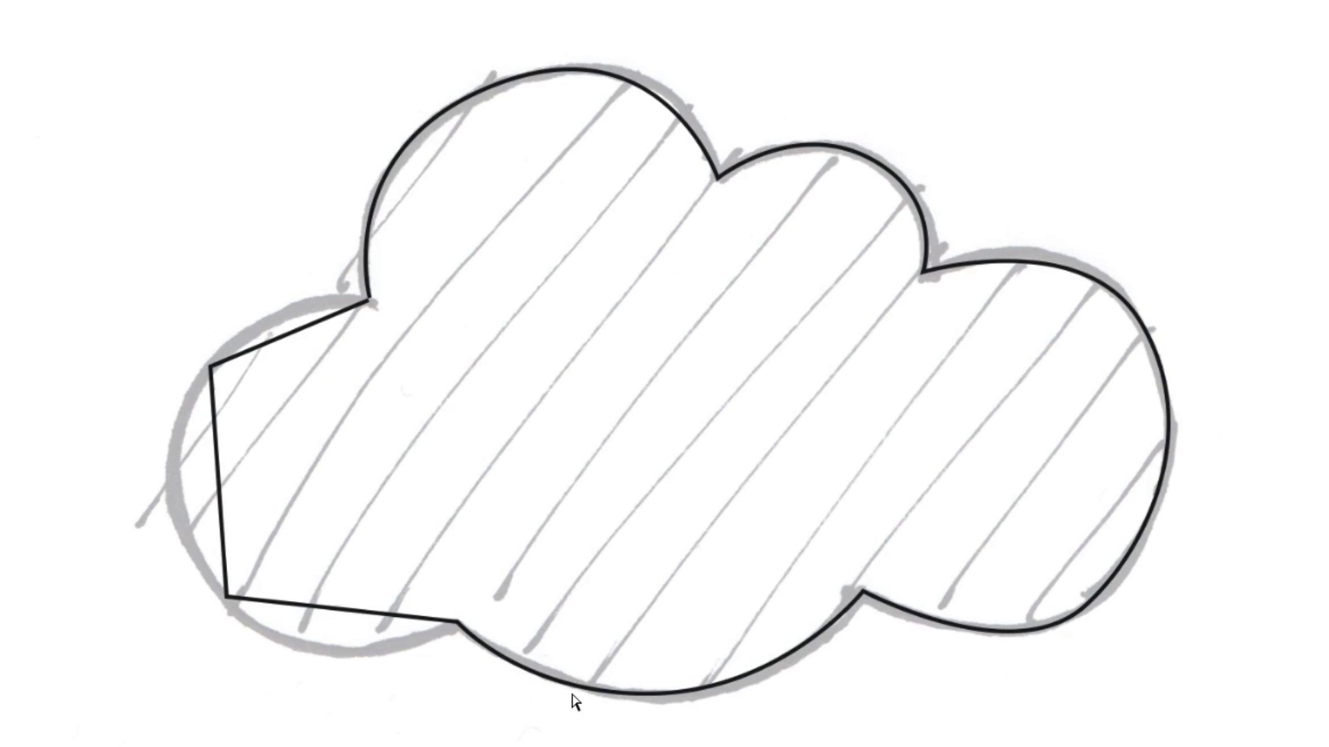
# Select the anchor points on the cloud's right side and slightly lengthen the upper direction handle of the right bump
pyautogui.moveTo(1271, 184); pyautogui.dragTo(1077, 489)
pyautogui.click(1267, 283)
pyautogui.moveTo(1268, 190); pyautogui.dragTo(1044, 715)
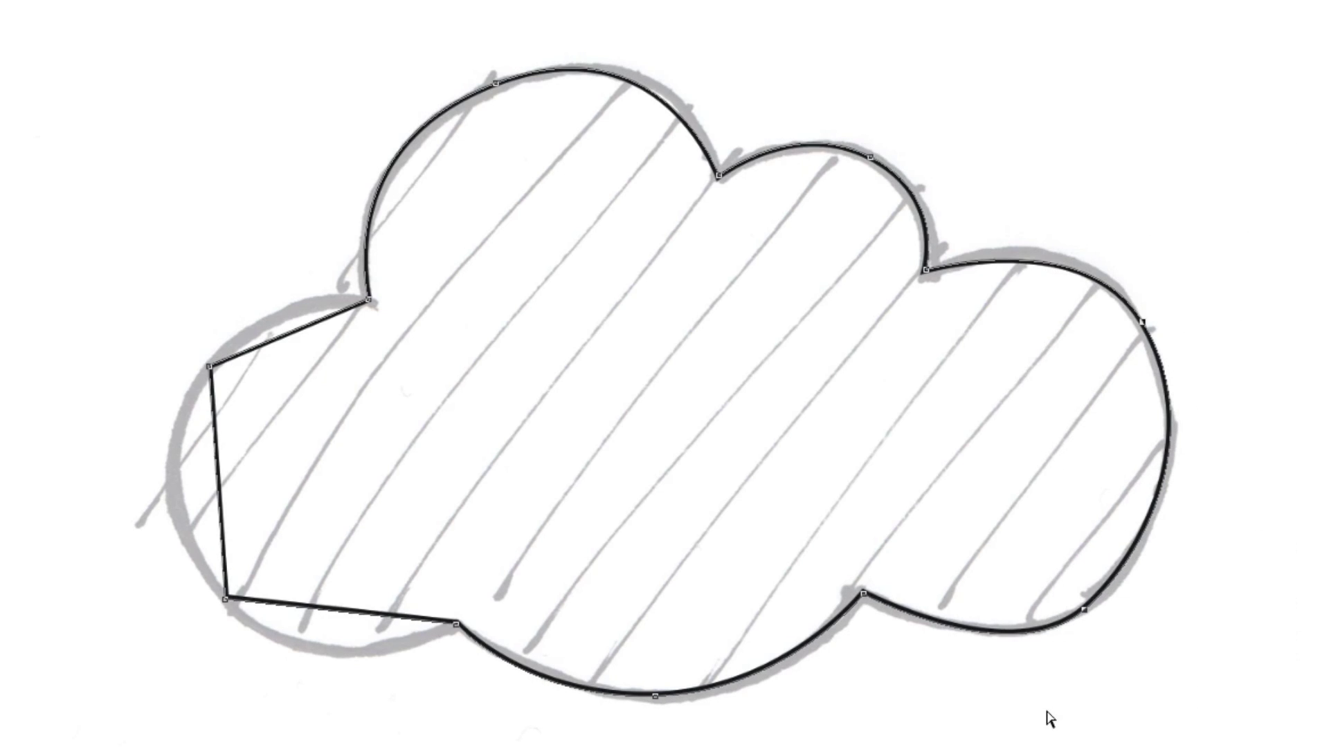
pyautogui.click(1155, 352)
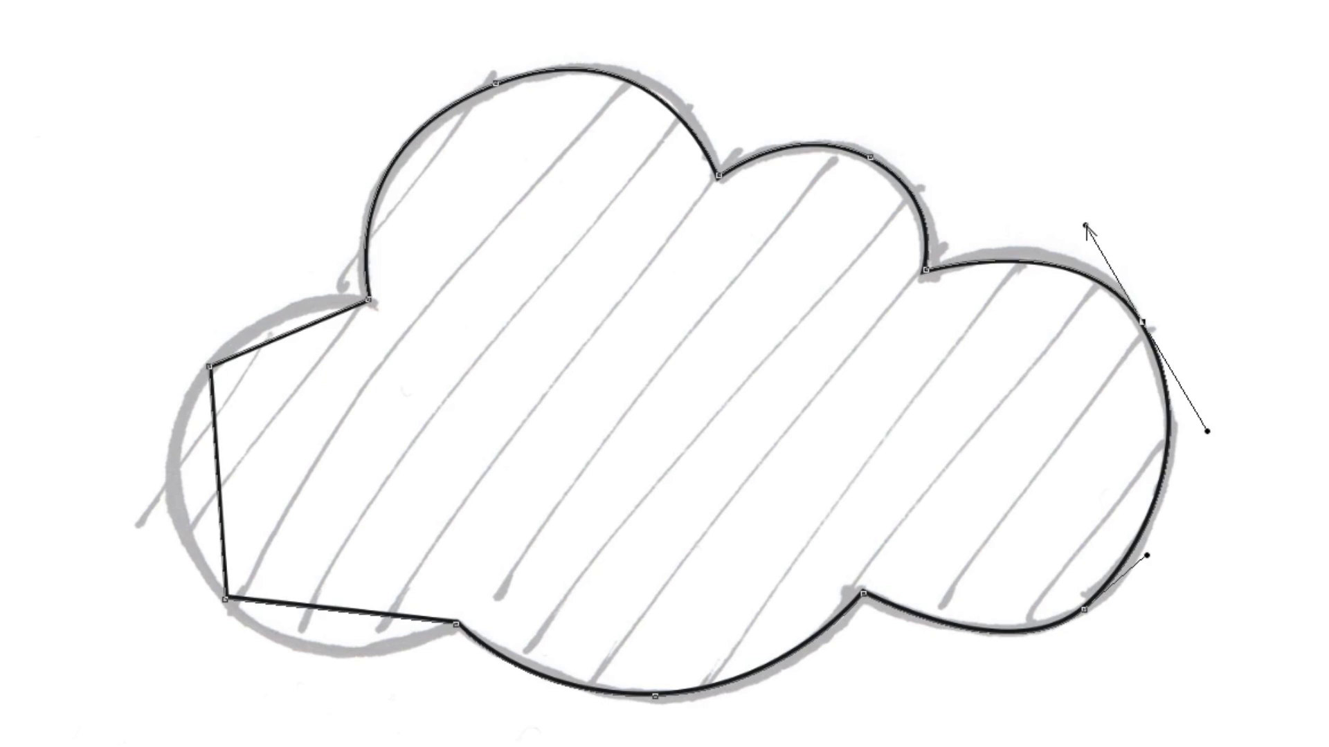
pyautogui.moveTo(1084, 225); pyautogui.dragTo(1080, 219)
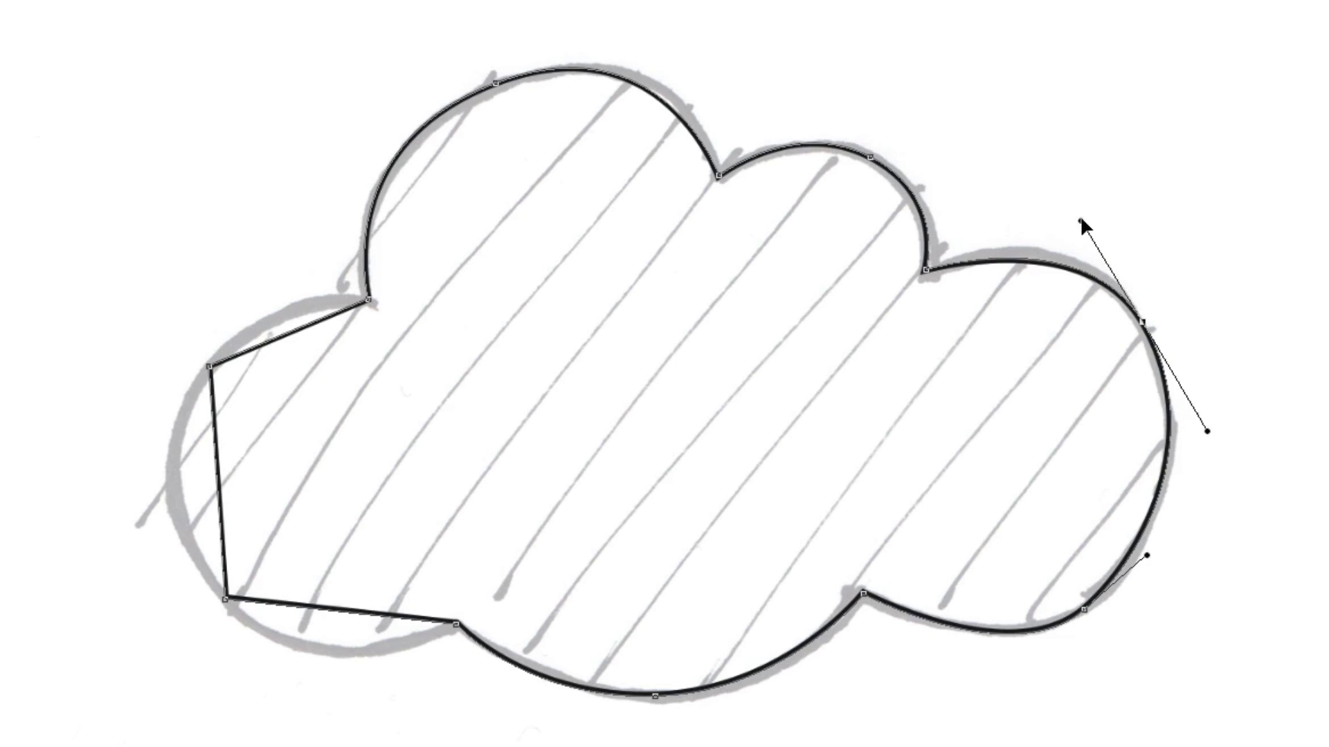
pyautogui.click(1179, 212)
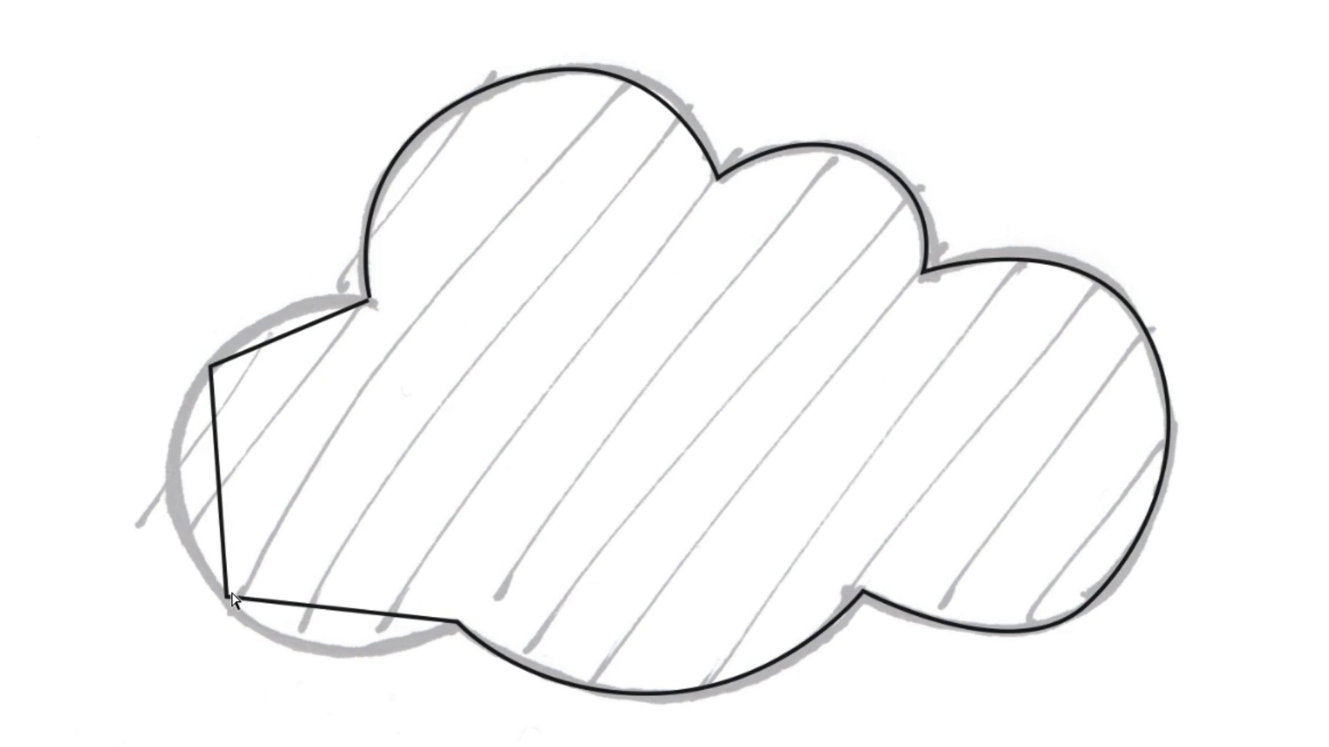
# Curve the cloud's left bump to match the sketch and fine-tune the direction handle at the lower right bump
pyautogui.moveTo(227, 598); pyautogui.dragTo(139, 505)
pyautogui.moveTo(210, 365); pyautogui.dragTo(271, 296)
pyautogui.moveTo(1084, 609); pyautogui.dragTo(1011, 658)
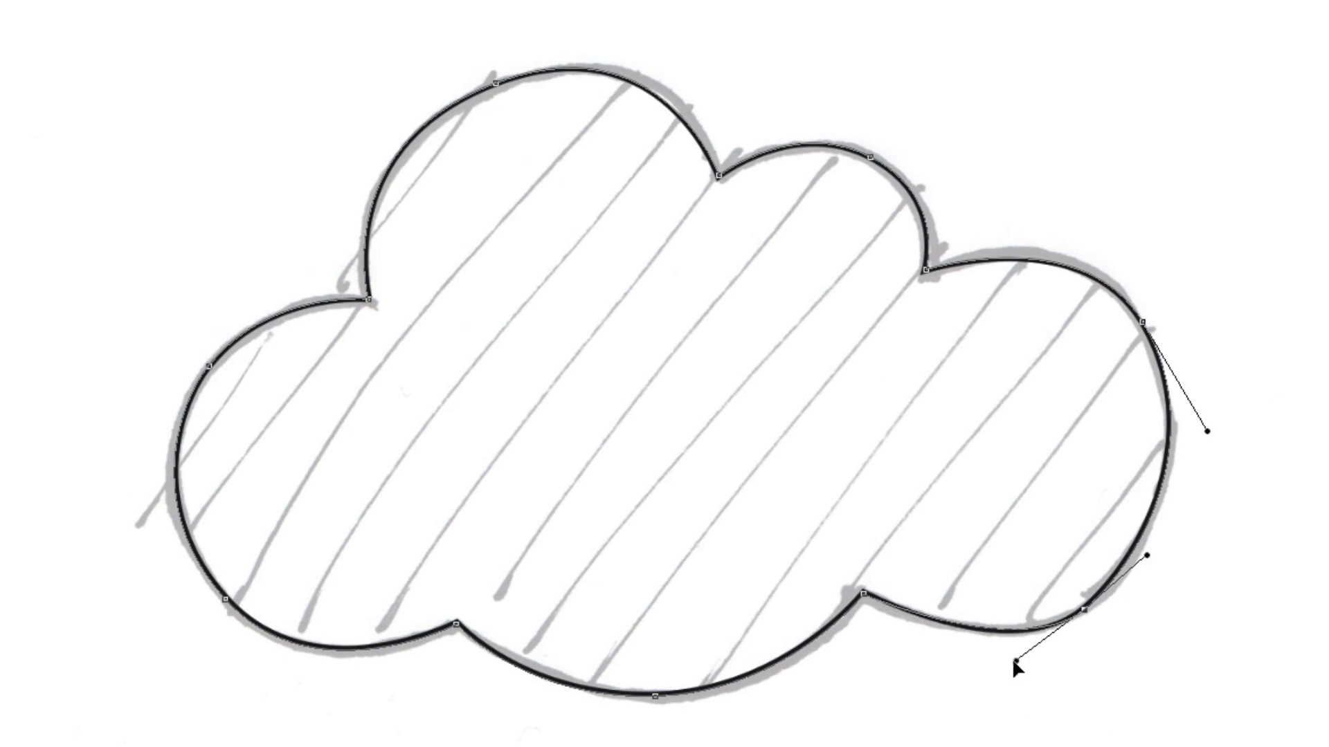
pyautogui.click(1152, 672)
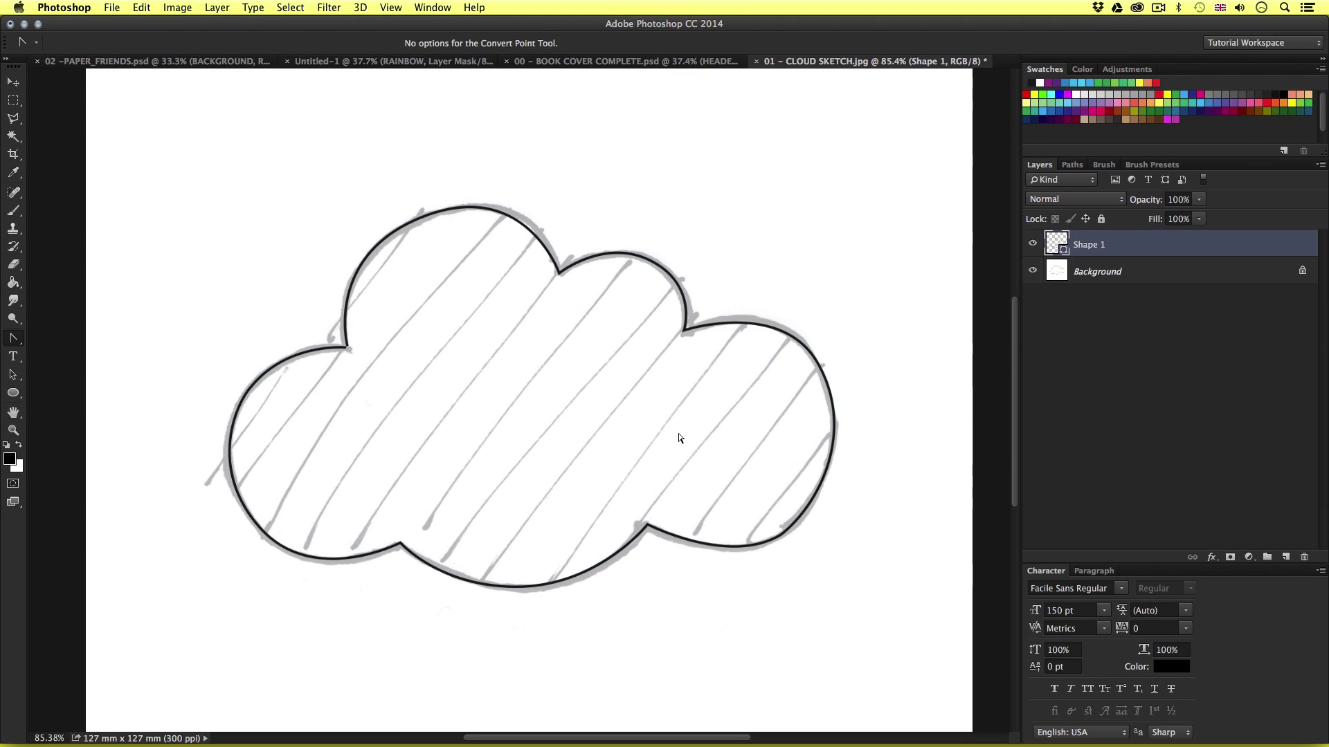
# Switch to Finder and open TEXTURE_1.jpg from the 04 – TEXTURES folder in Photoshop
pyautogui.press('super+Tab')
pyautogui.press('super+Tab')
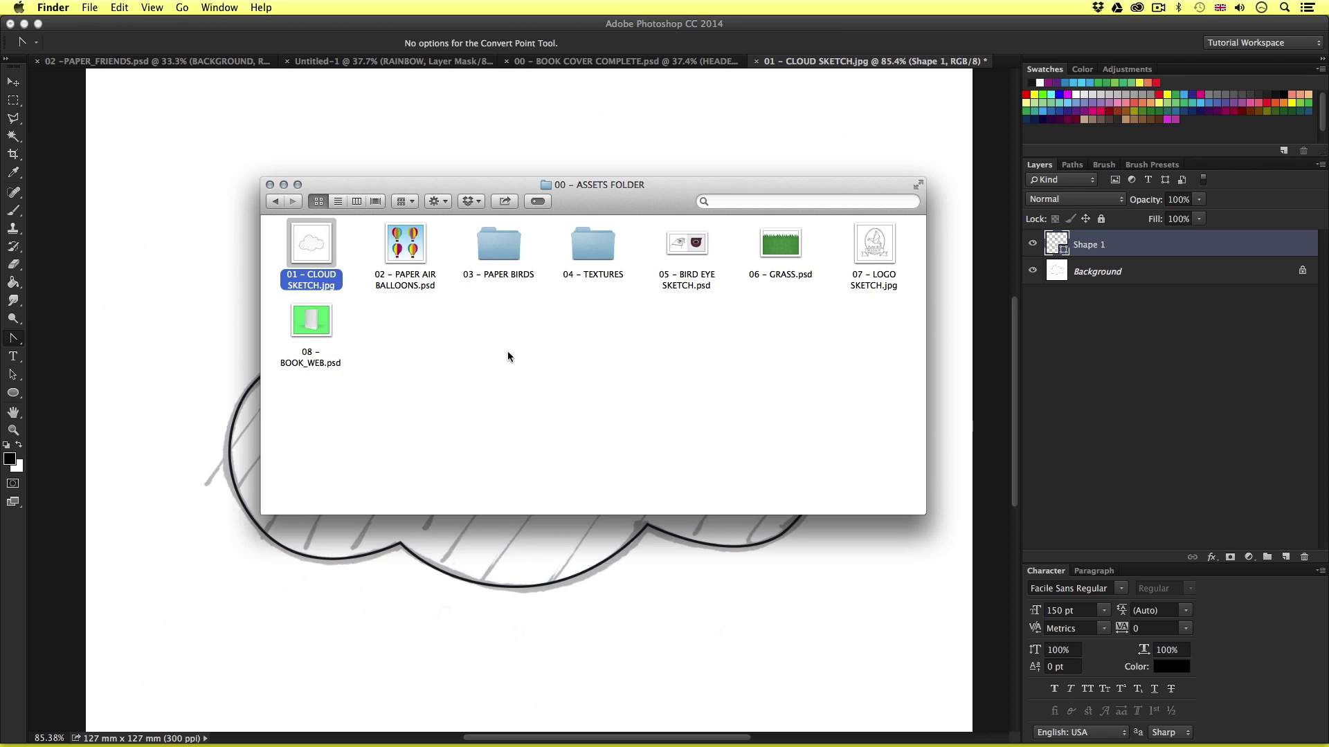
pyautogui.doubleClick(598, 243)
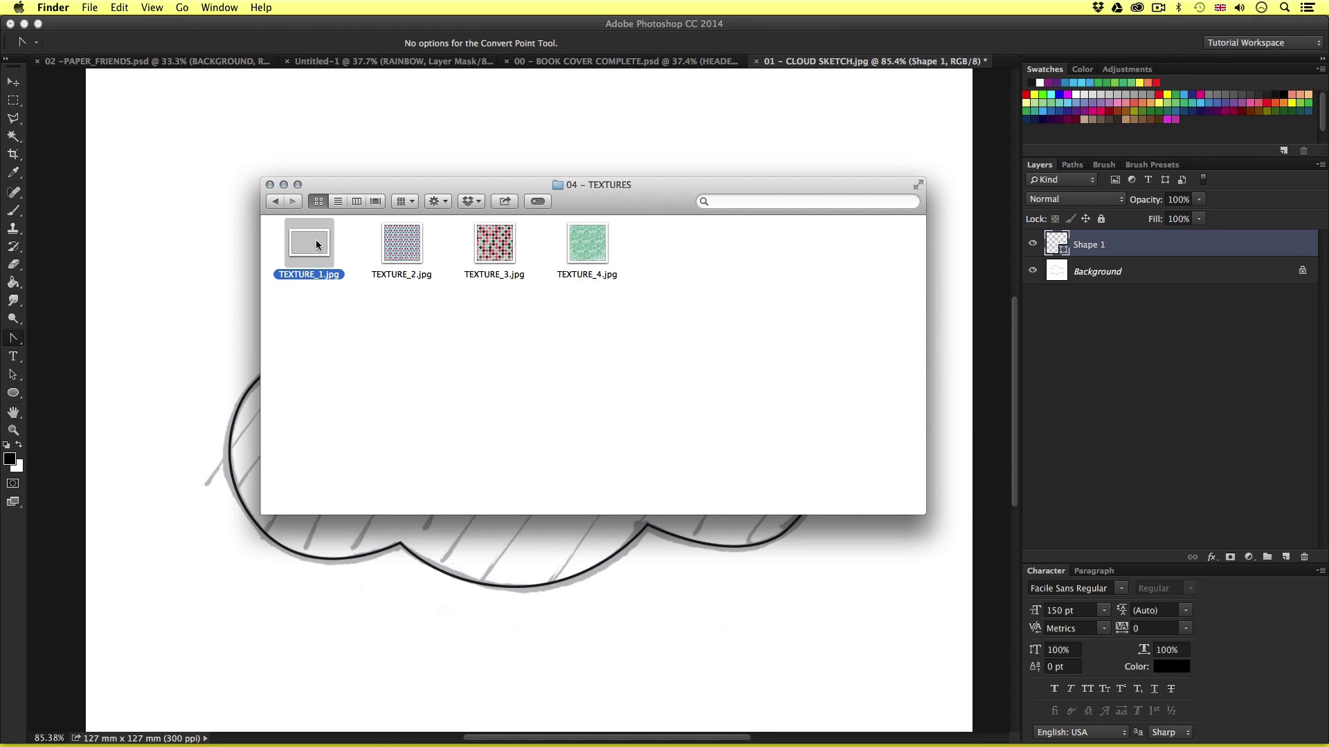
pyautogui.doubleClick(316, 242)
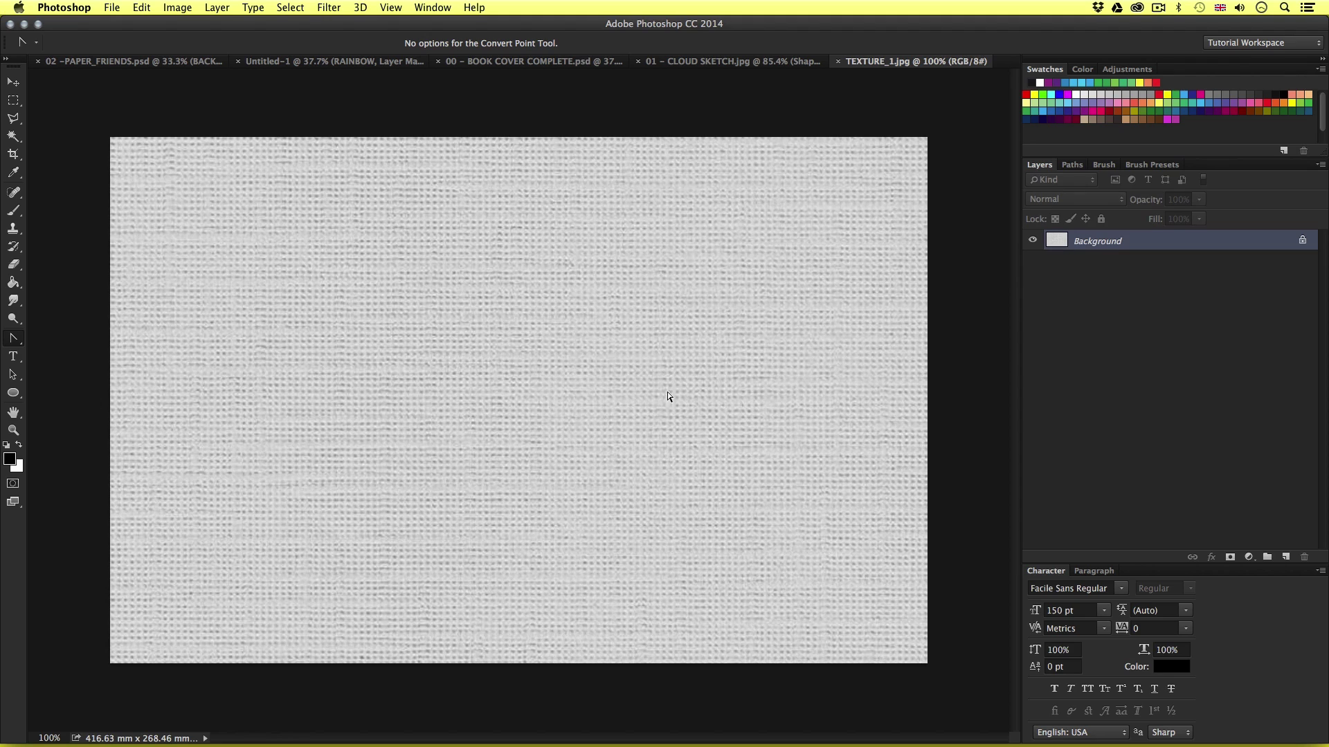
# Copy the cloud shape from 01 – CLOUD SKETCH.jpg into TEXTURE_1.jpg and centre it over the paper texture
pyautogui.press('z')
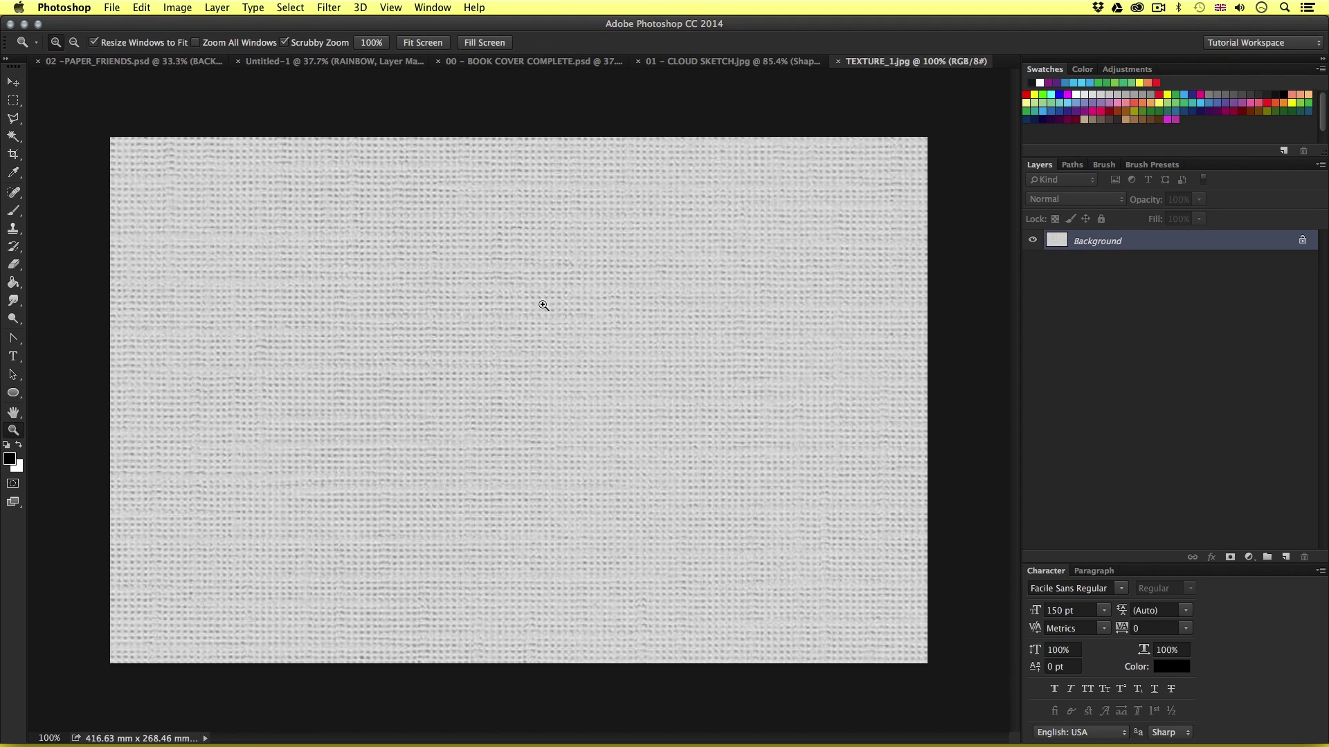
pyautogui.press('v')
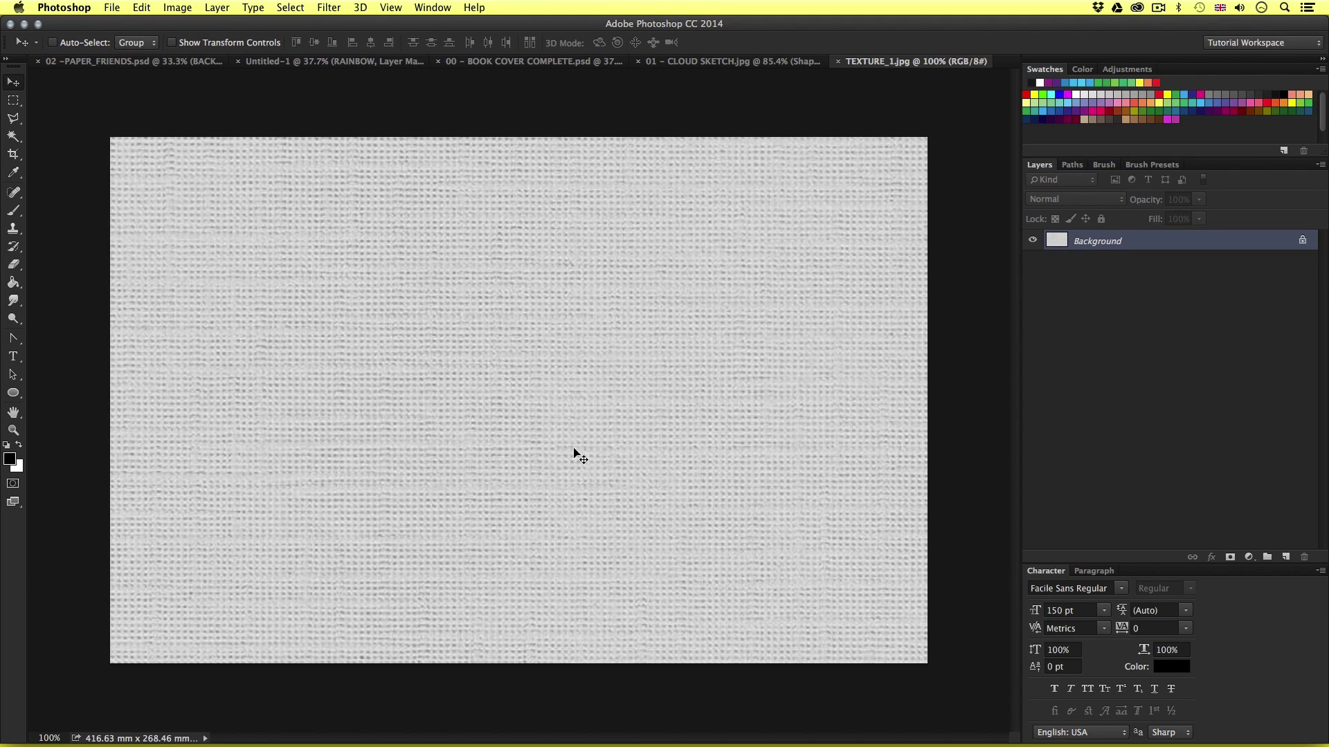
pyautogui.click(713, 61)
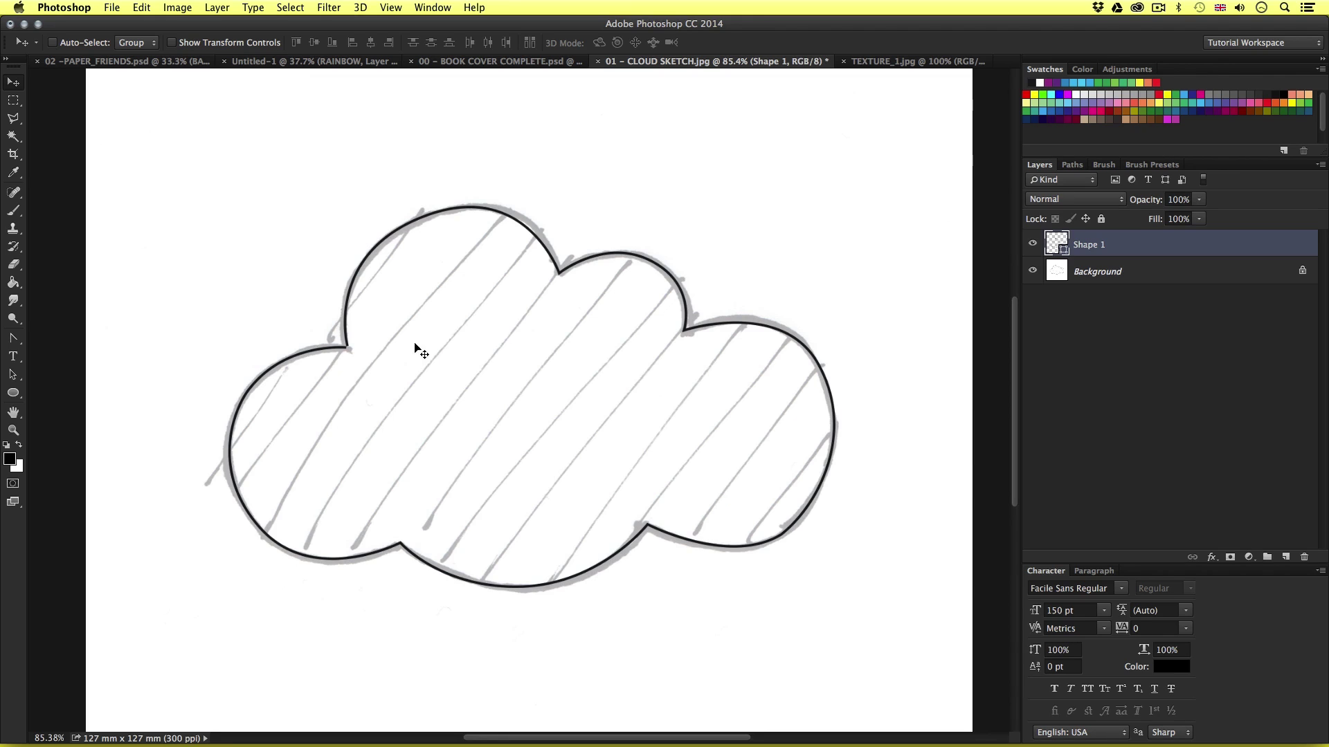
pyautogui.moveTo(442, 365); pyautogui.dragTo(501, 318)
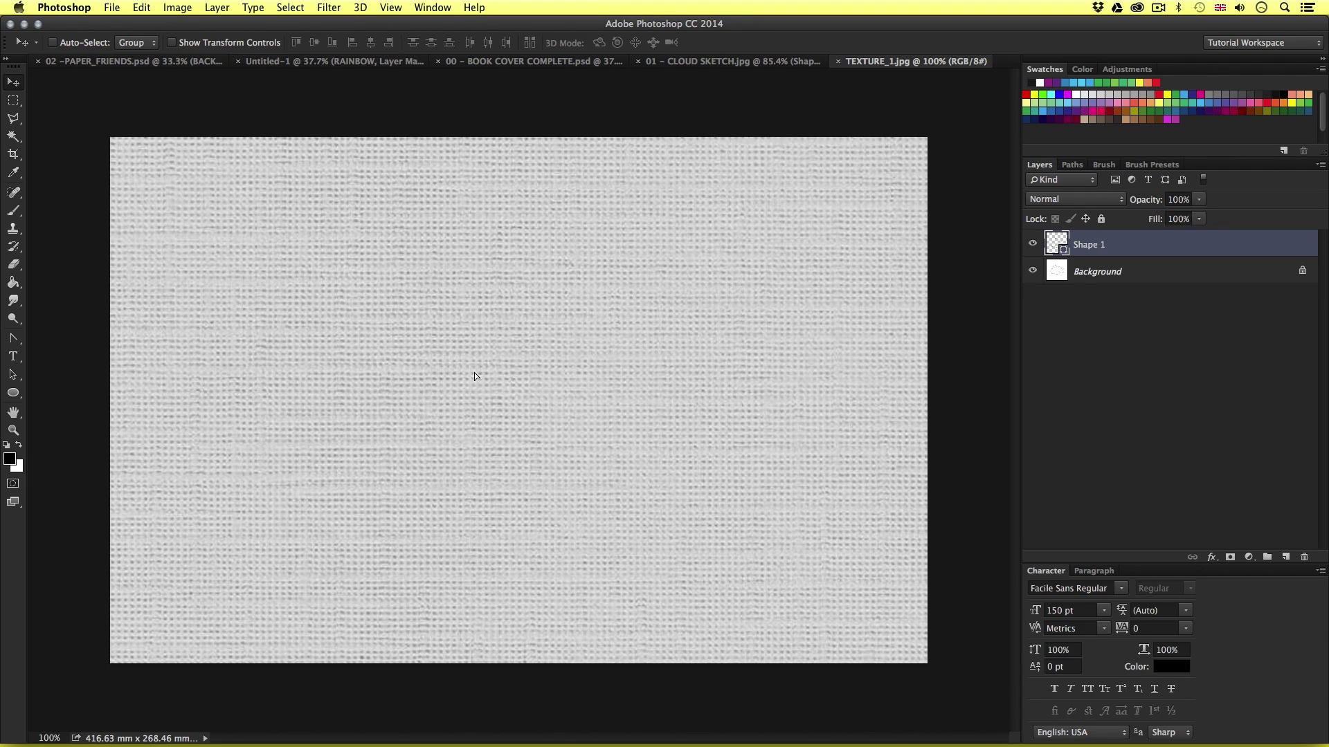
pyautogui.moveTo(475, 376); pyautogui.dragTo(475, 376)
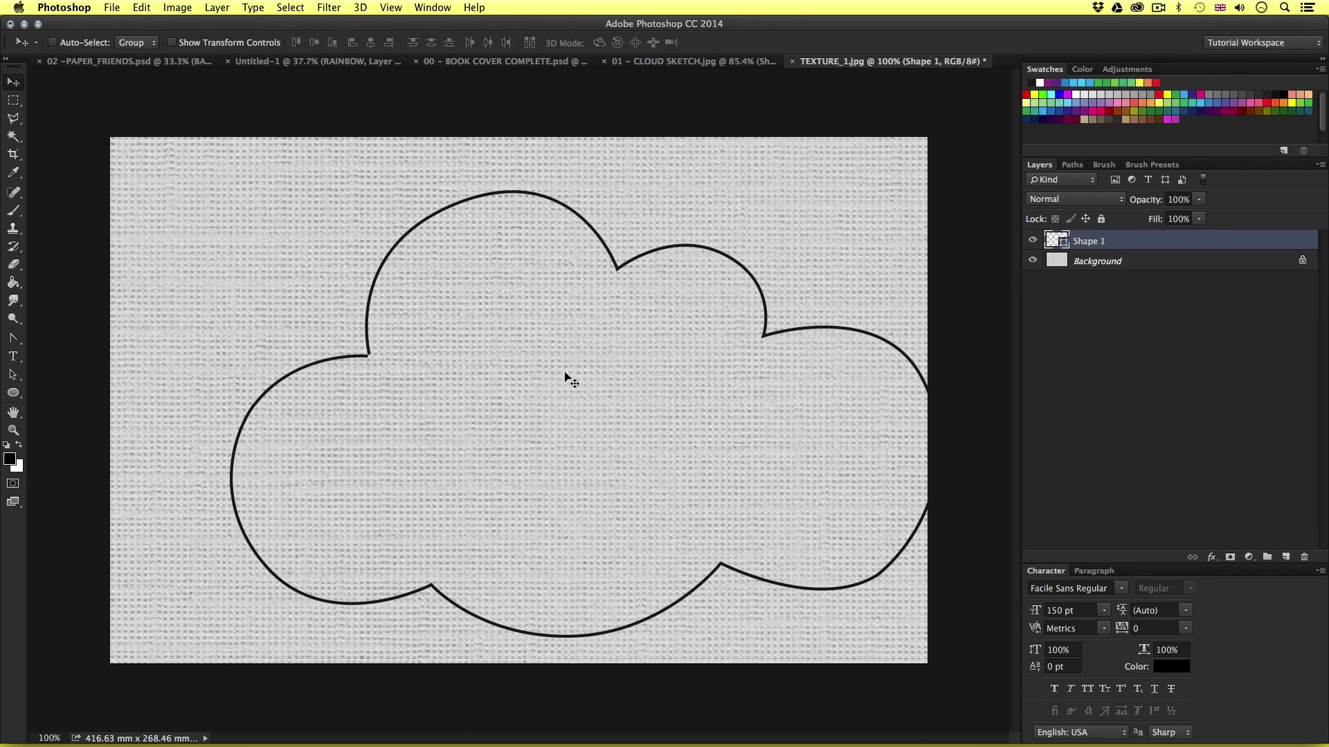
pyautogui.moveTo(614, 380); pyautogui.dragTo(541, 379)
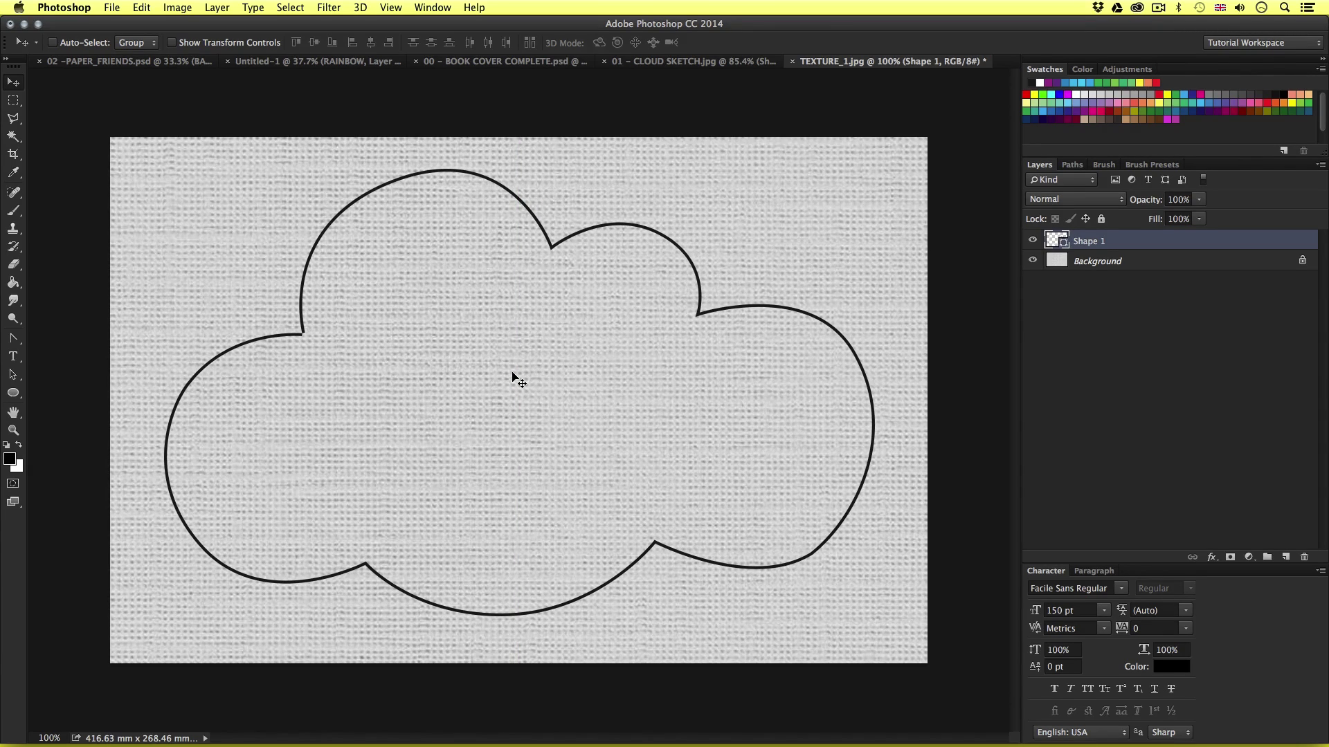
# Enlarge the cloud outline slightly with Free Transform so it fills more of the texture
pyautogui.hotkey('ctrl', 't')
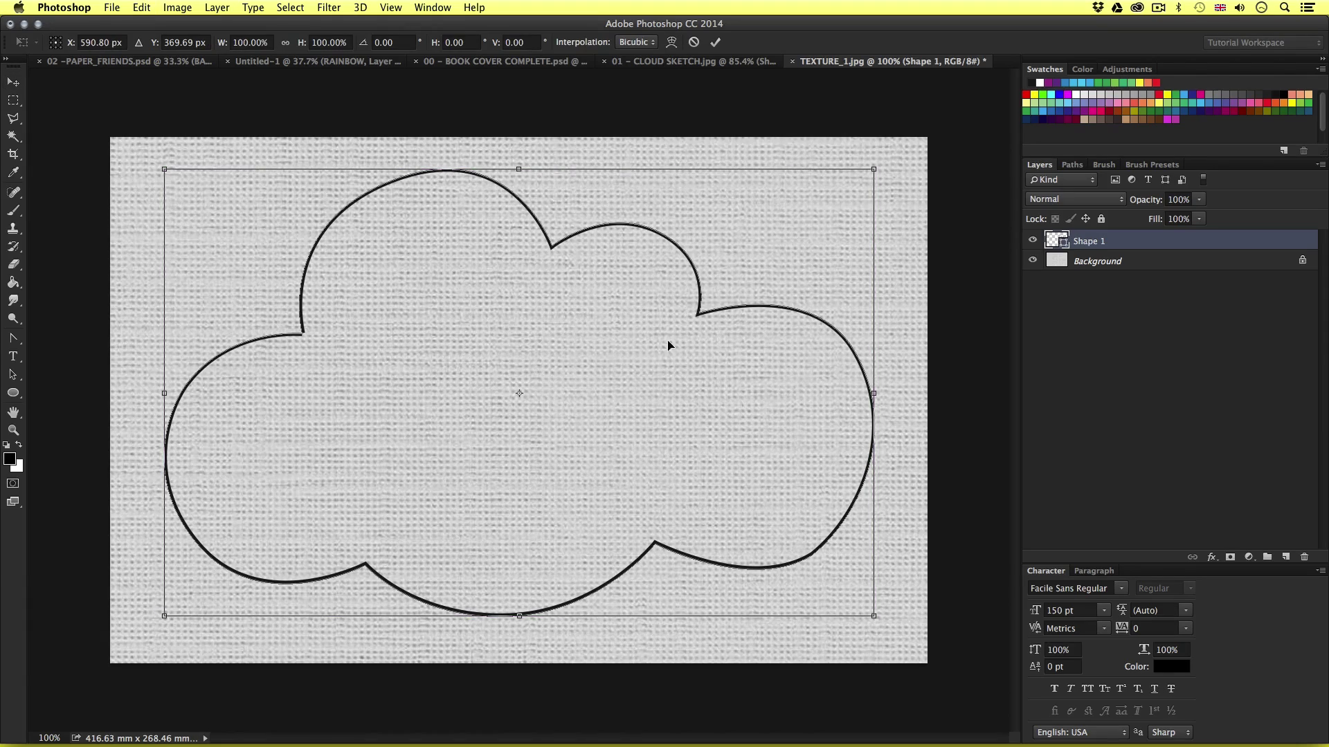
pyautogui.moveTo(875, 170)
pyautogui.mouseDown()
pyautogui.moveTo(839, 201)
pyautogui.moveTo(780, 217)
pyautogui.moveTo(712, 276)
pyautogui.moveTo(895, 175)
pyautogui.mouseUp()
pyautogui.press('Return')
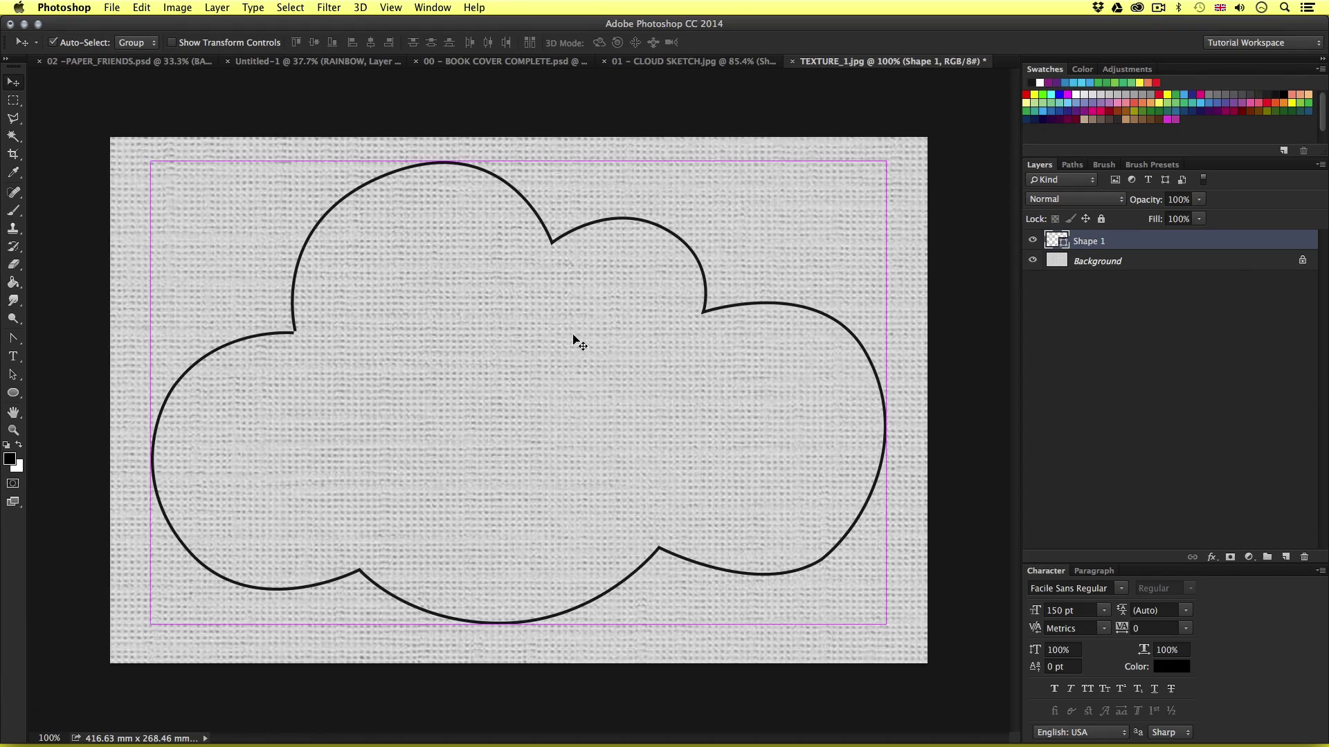
# Load the Shape 1 cloud outline as a selection and copy that area from the Background texture layer
pyautogui.keyDown('super'); pyautogui.click(1057, 242); pyautogui.keyUp('super')
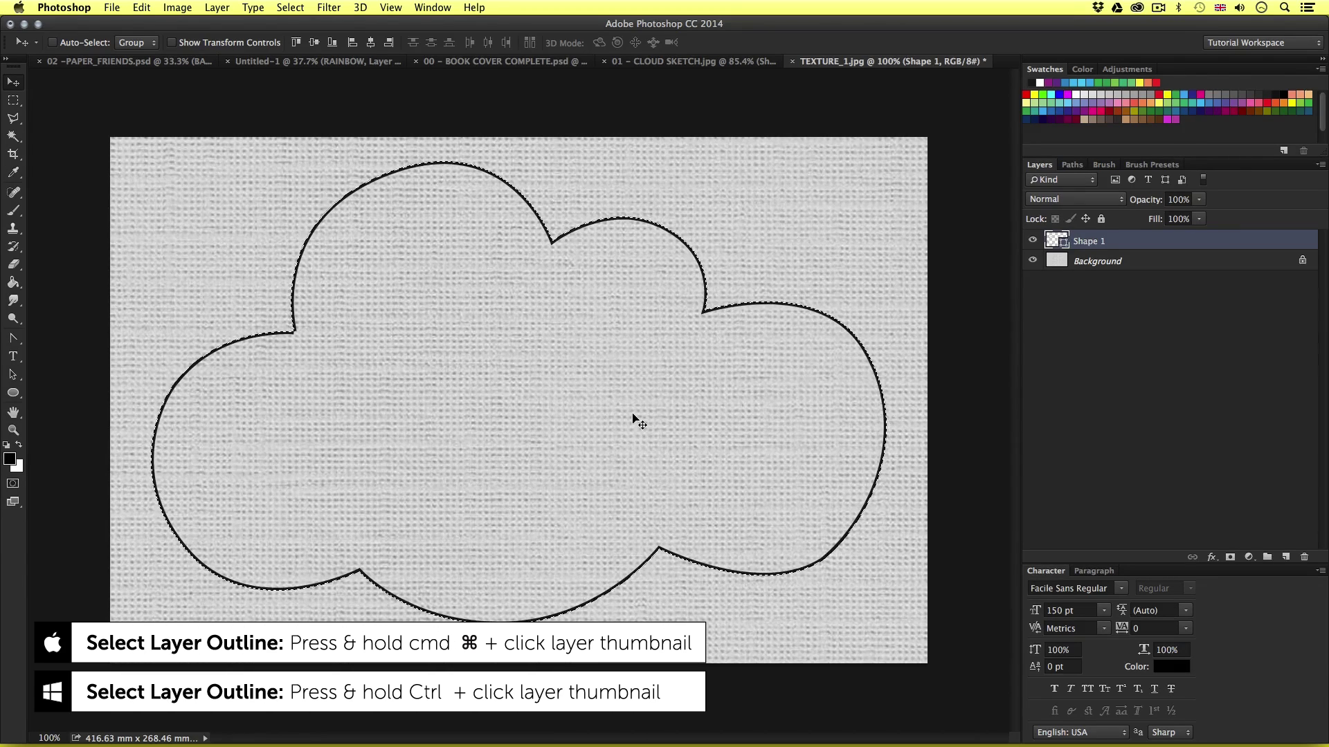
pyautogui.click(1057, 262)
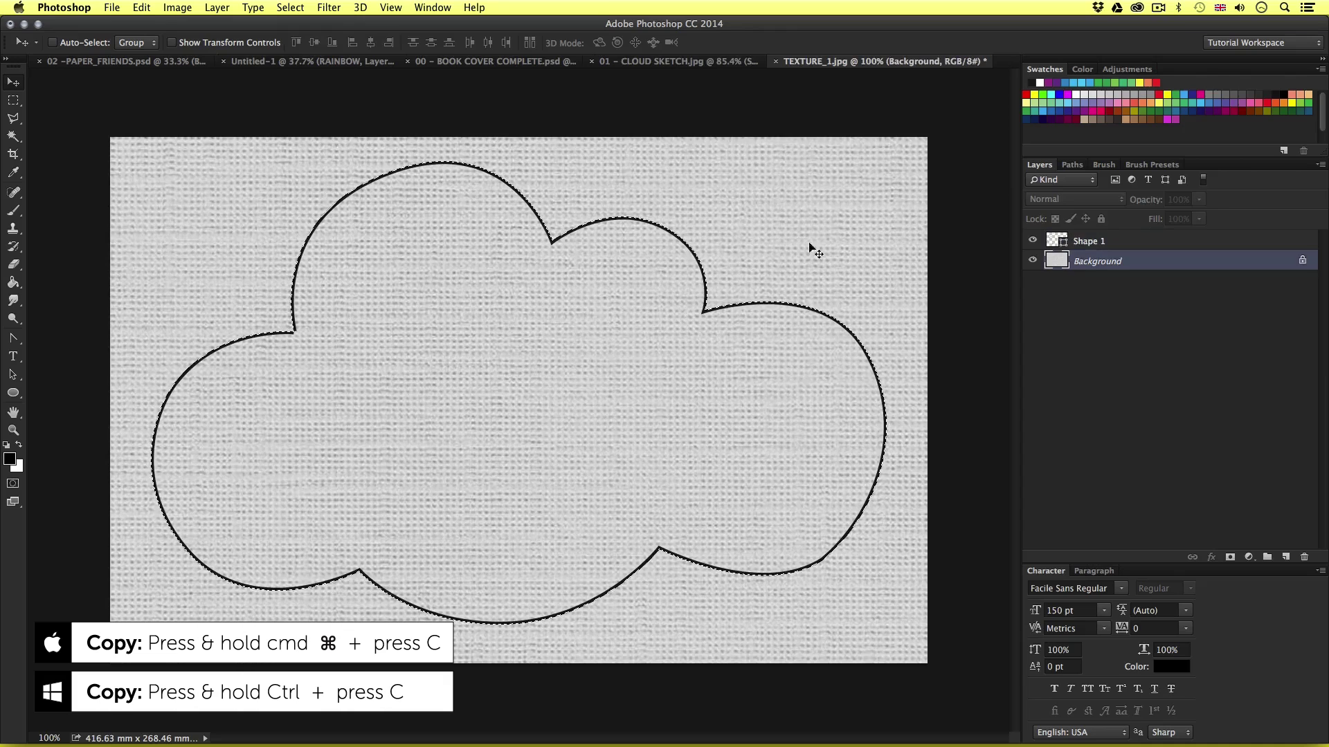
pyautogui.press('super+c')
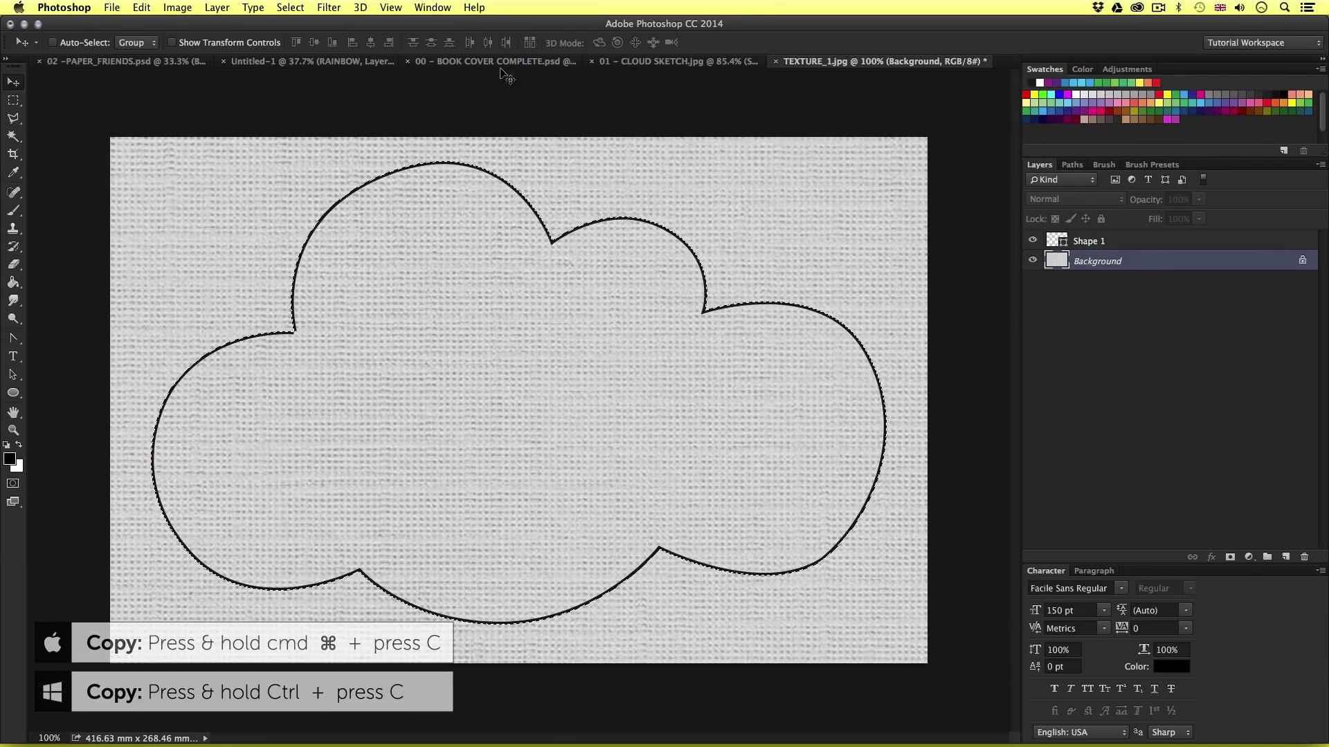
# Paste the textured cloud into the Untitled-1 rainbow document over the rainbow's right end, and hide the guides
pyautogui.click(290, 66)
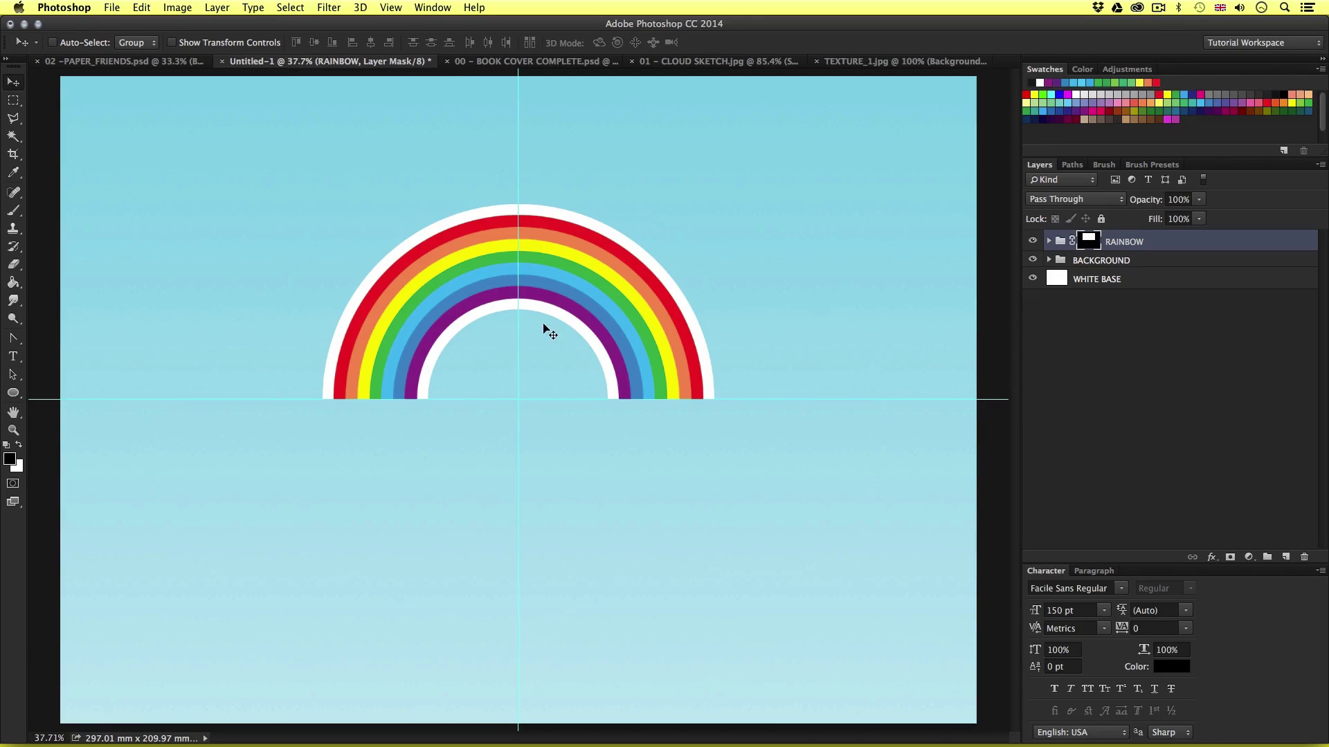
pyautogui.press('super+v')
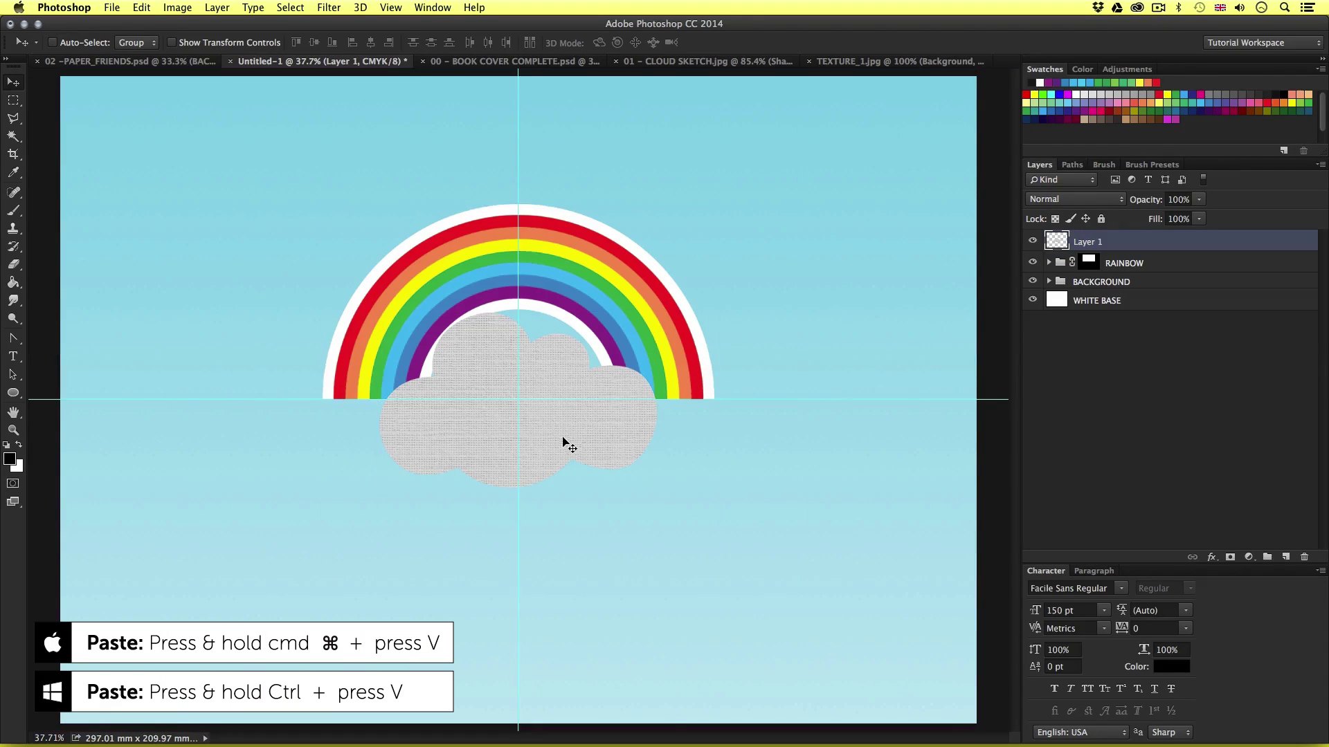
pyautogui.moveTo(565, 429); pyautogui.dragTo(708, 458)
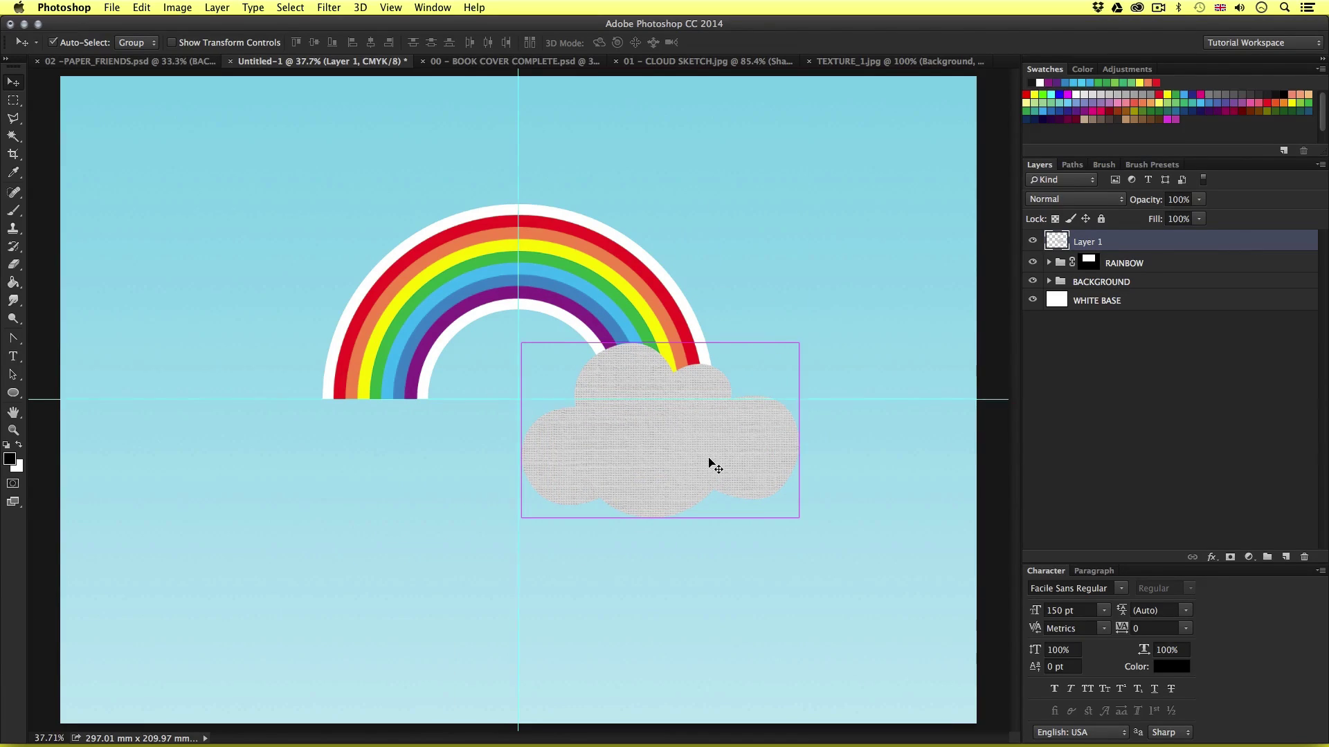
pyautogui.press('super+semicolon')
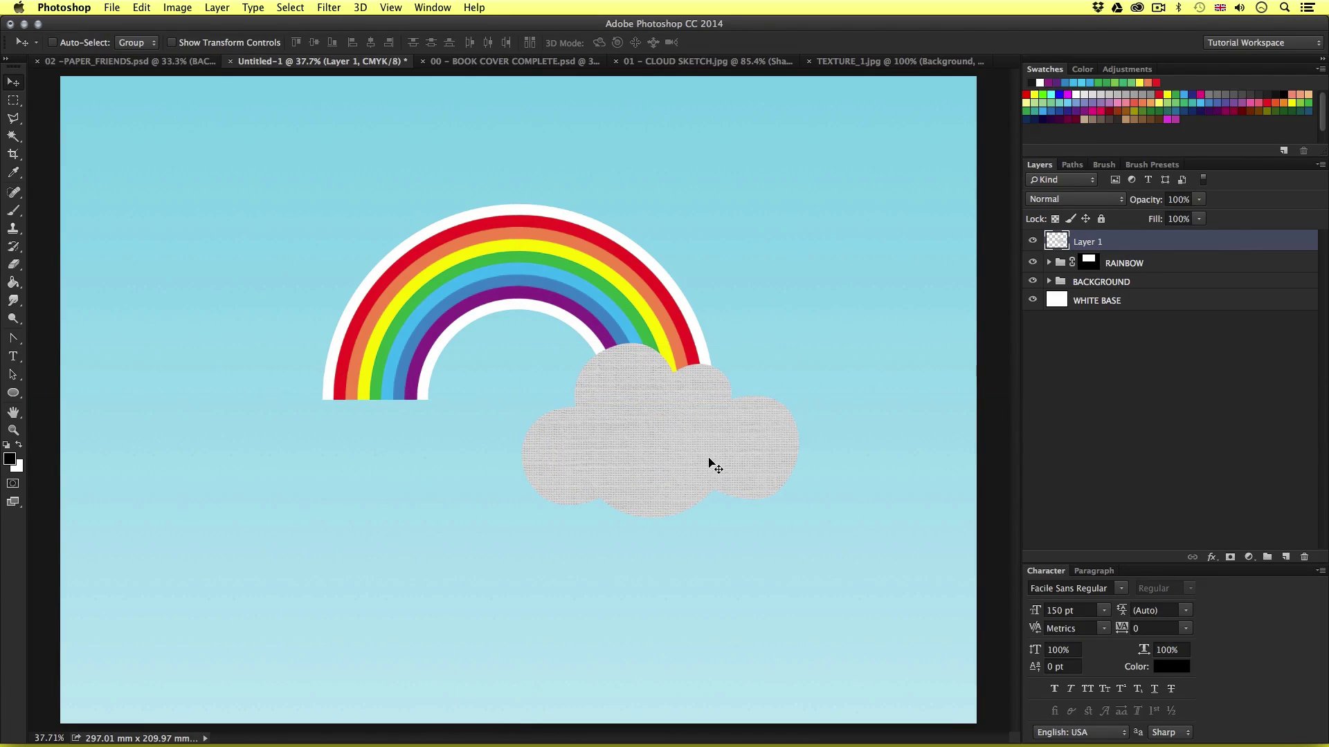
# Close 01 – CLOUD SKETCH.jpg and TEXTURE_1.jpg without saving the changes
pyautogui.click(694, 64)
pyautogui.press('super+w')
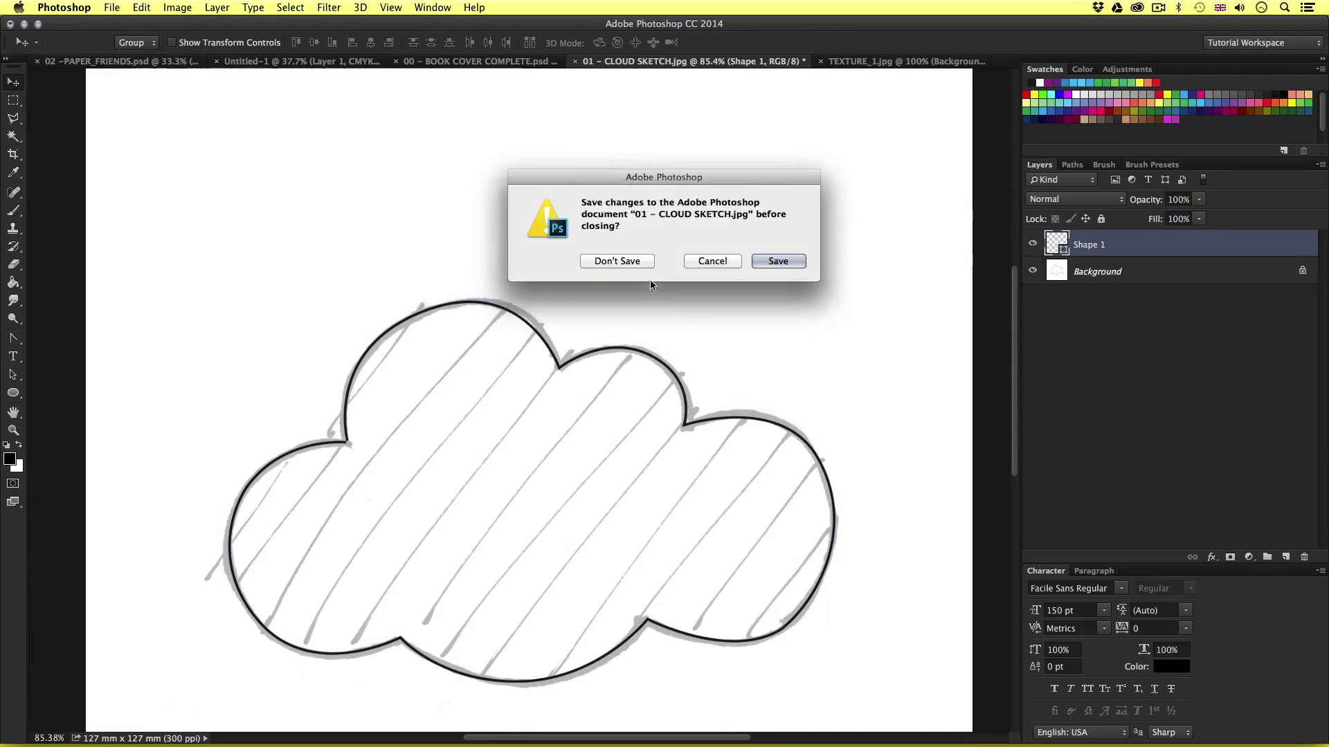
pyautogui.click(630, 260)
pyautogui.click(825, 64)
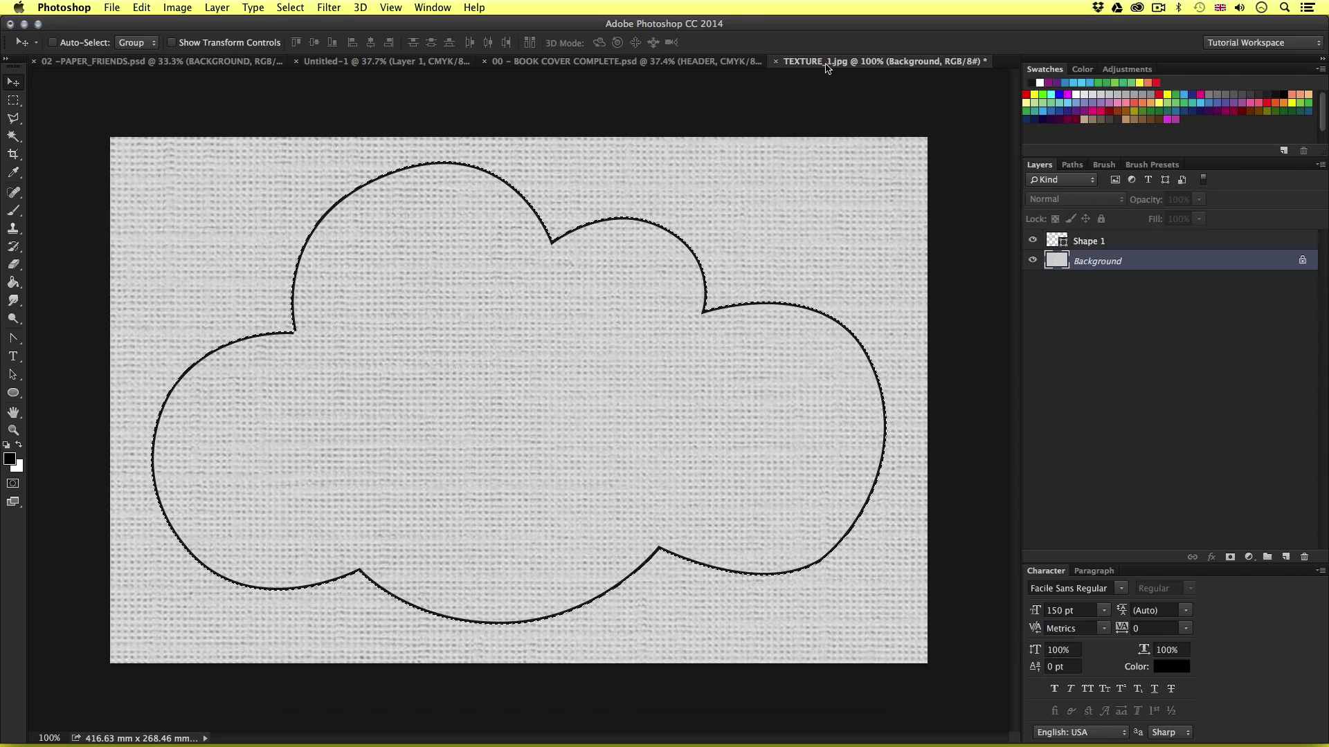
pyautogui.press('super+w')
pyautogui.click(616, 258)
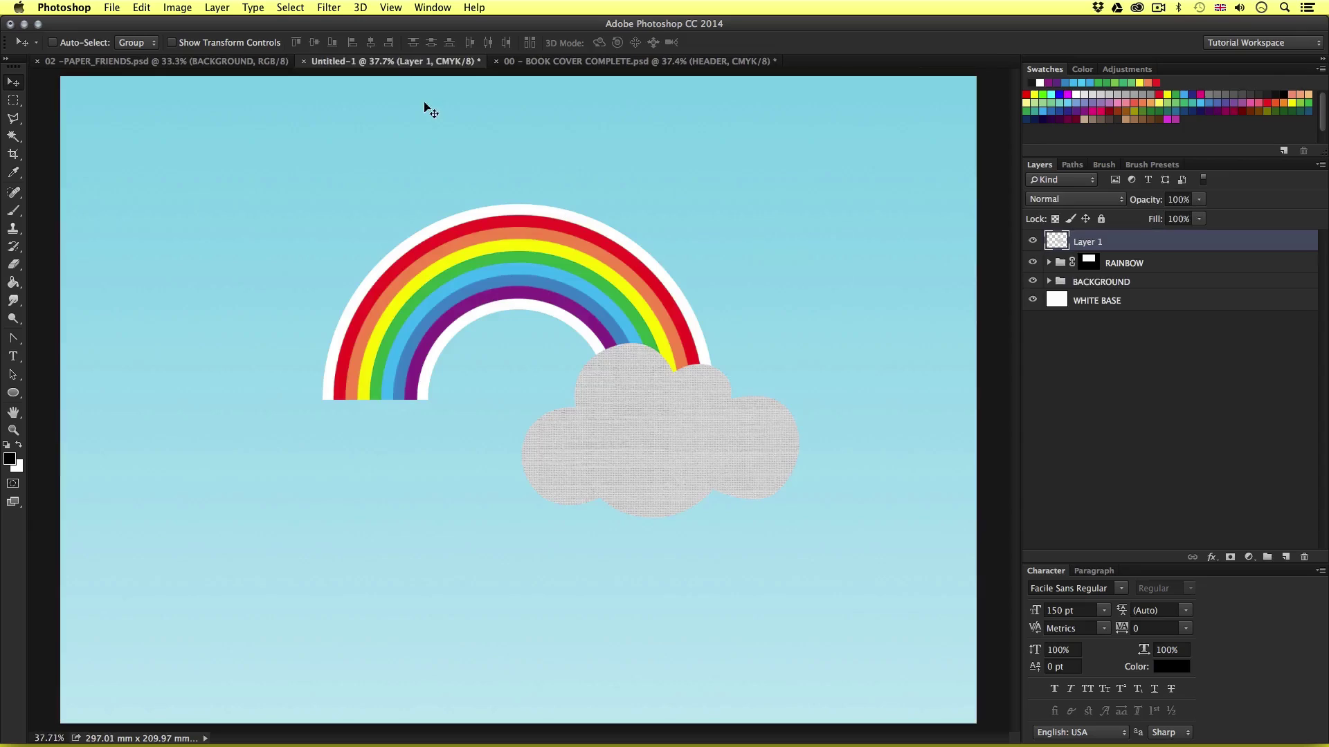
# Rename the pasted cloud's layer as CLOUD and convert it to a Smart Object
pyautogui.moveTo(679, 424); pyautogui.dragTo(638, 529)
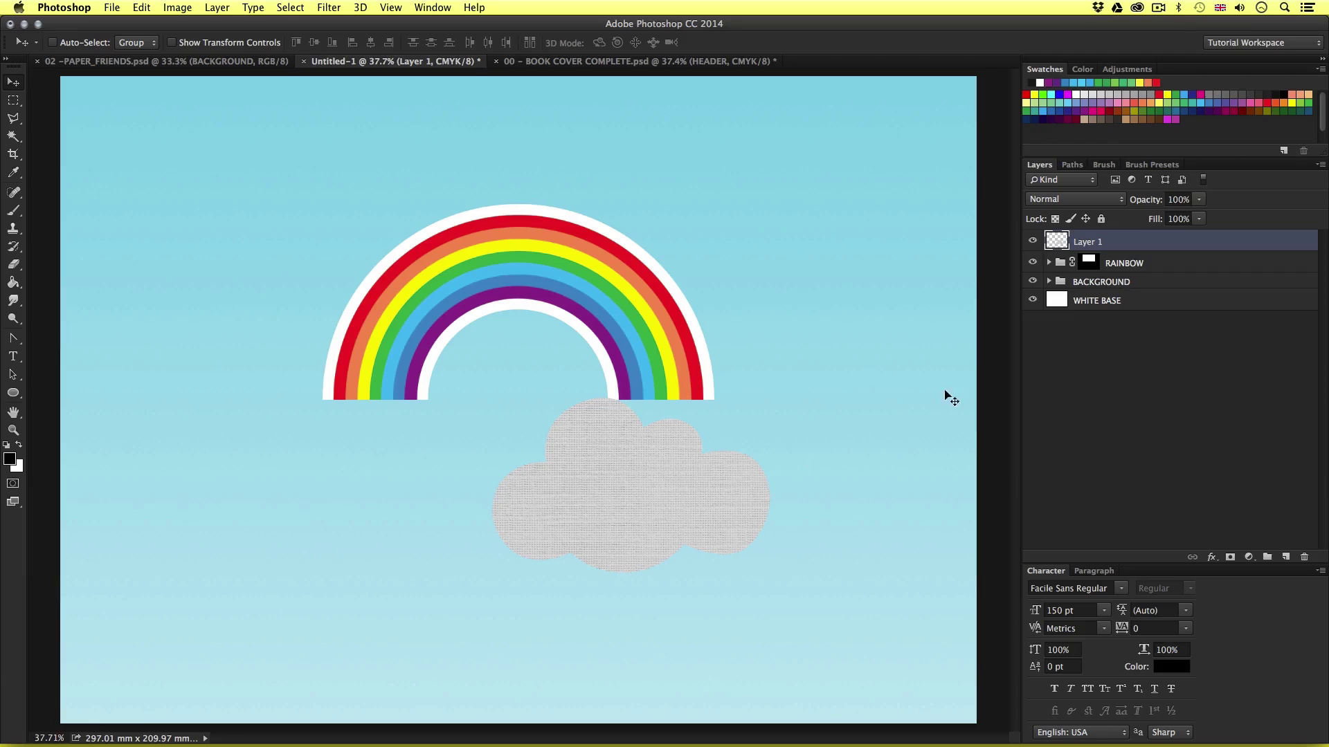
pyautogui.doubleClick(1091, 243)
pyautogui.write('CLOUD')
pyautogui.press('Return')
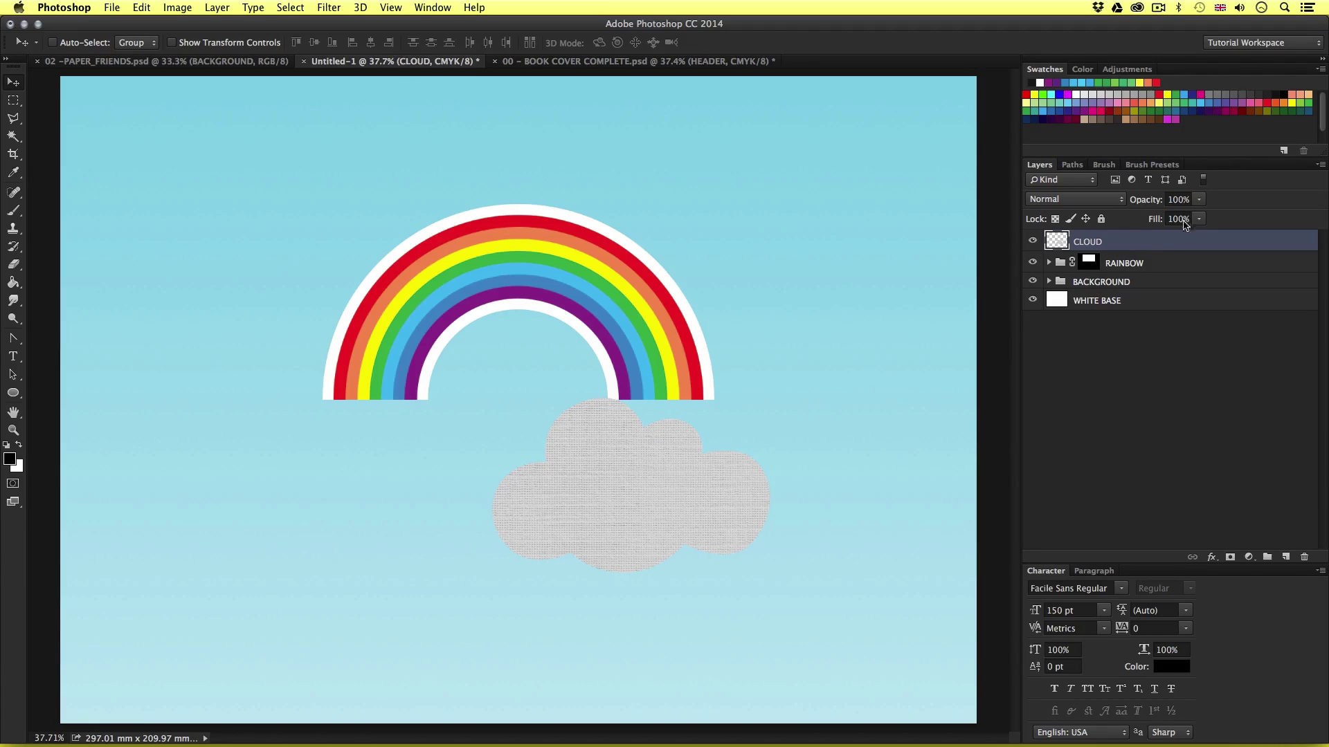
pyautogui.rightClick(1148, 245)
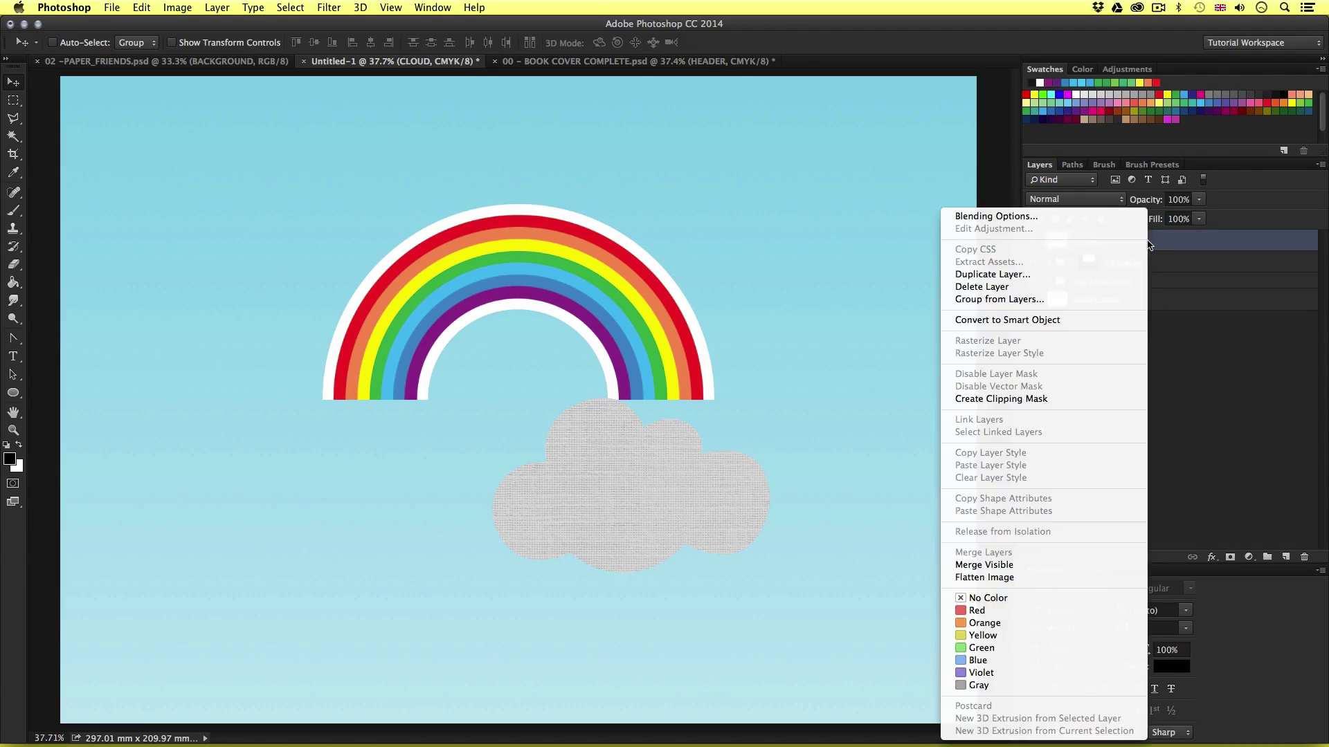
pyautogui.click(1046, 319)
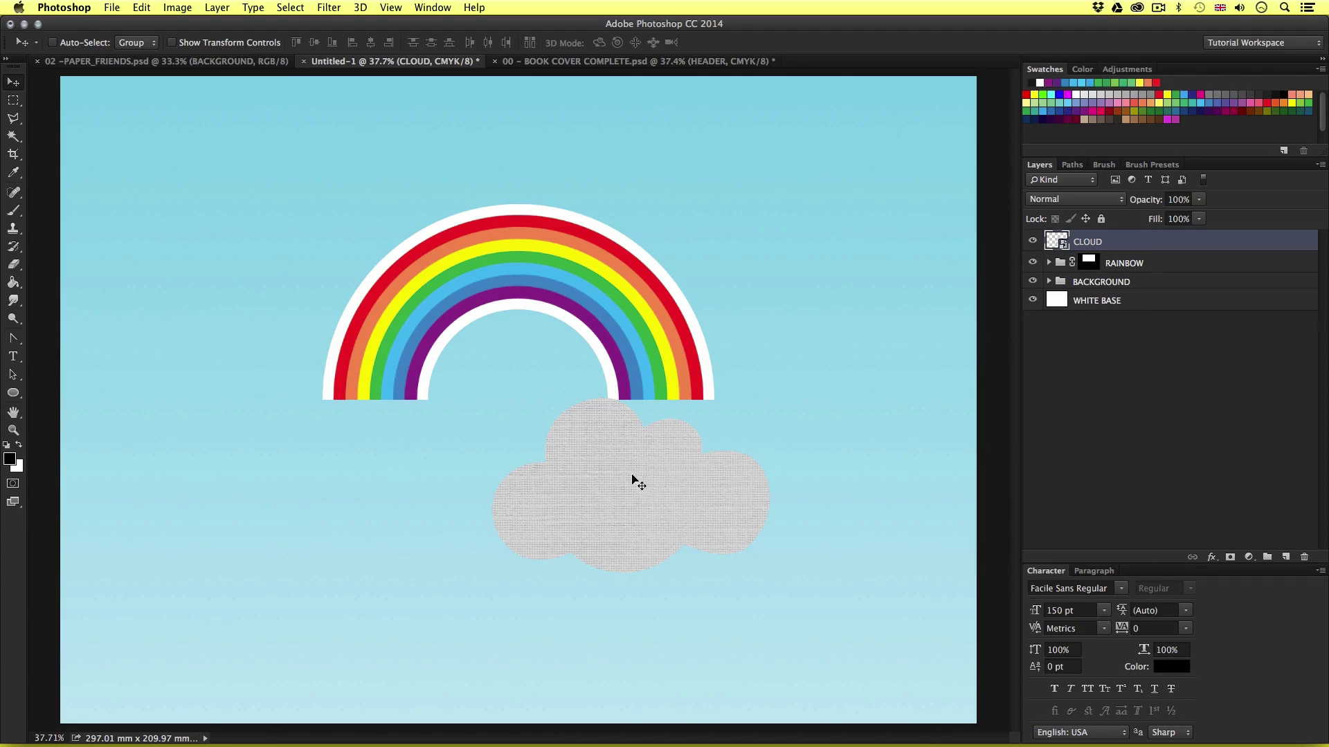
# Scale the cloud down to about 78% with Free Transform and position it over the rainbow's right end
pyautogui.moveTo(624, 507)
pyautogui.mouseDown()
pyautogui.moveTo(696, 500)
pyautogui.moveTo(655, 505)
pyautogui.moveTo(674, 445)
pyautogui.moveTo(662, 525)
pyautogui.moveTo(627, 524)
pyautogui.mouseUp()
pyautogui.press('super+t')
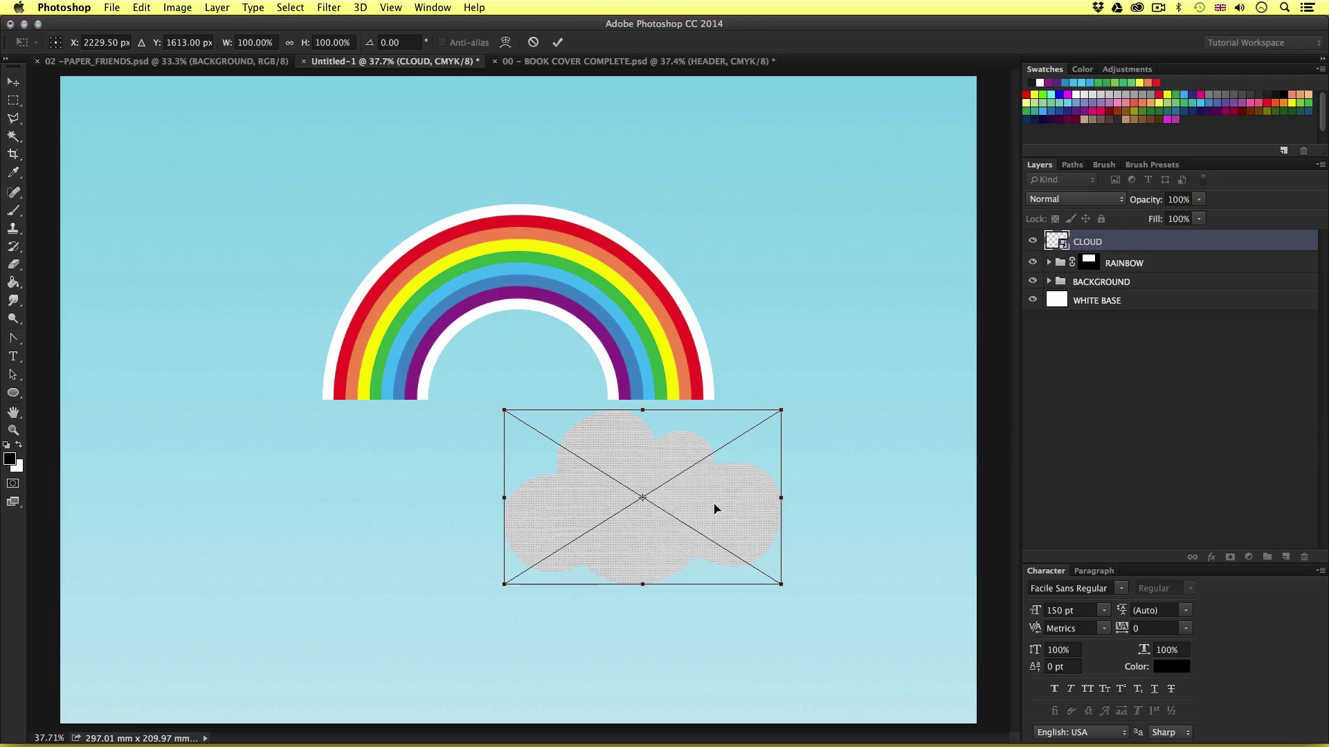
pyautogui.moveTo(715, 509); pyautogui.dragTo(733, 437)
pyautogui.moveTo(799, 336); pyautogui.dragTo(766, 363)
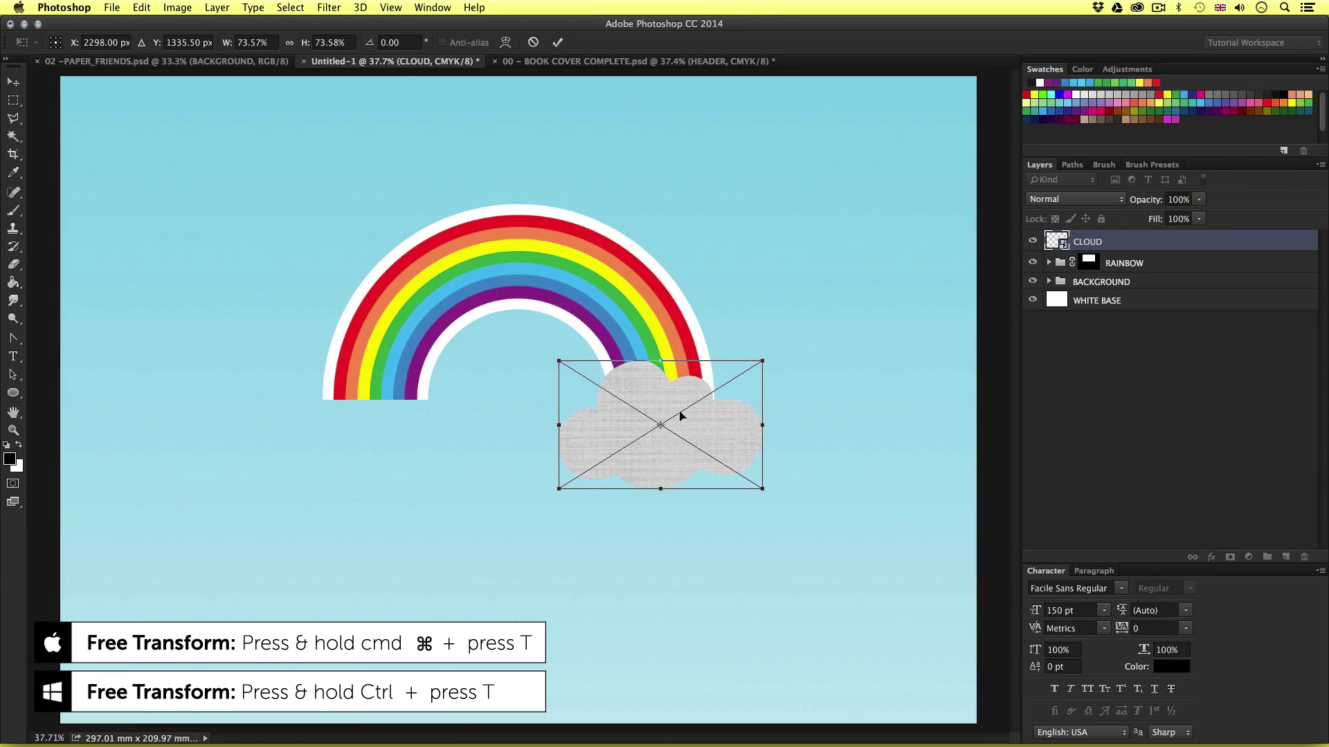
pyautogui.moveTo(683, 416); pyautogui.dragTo(688, 410)
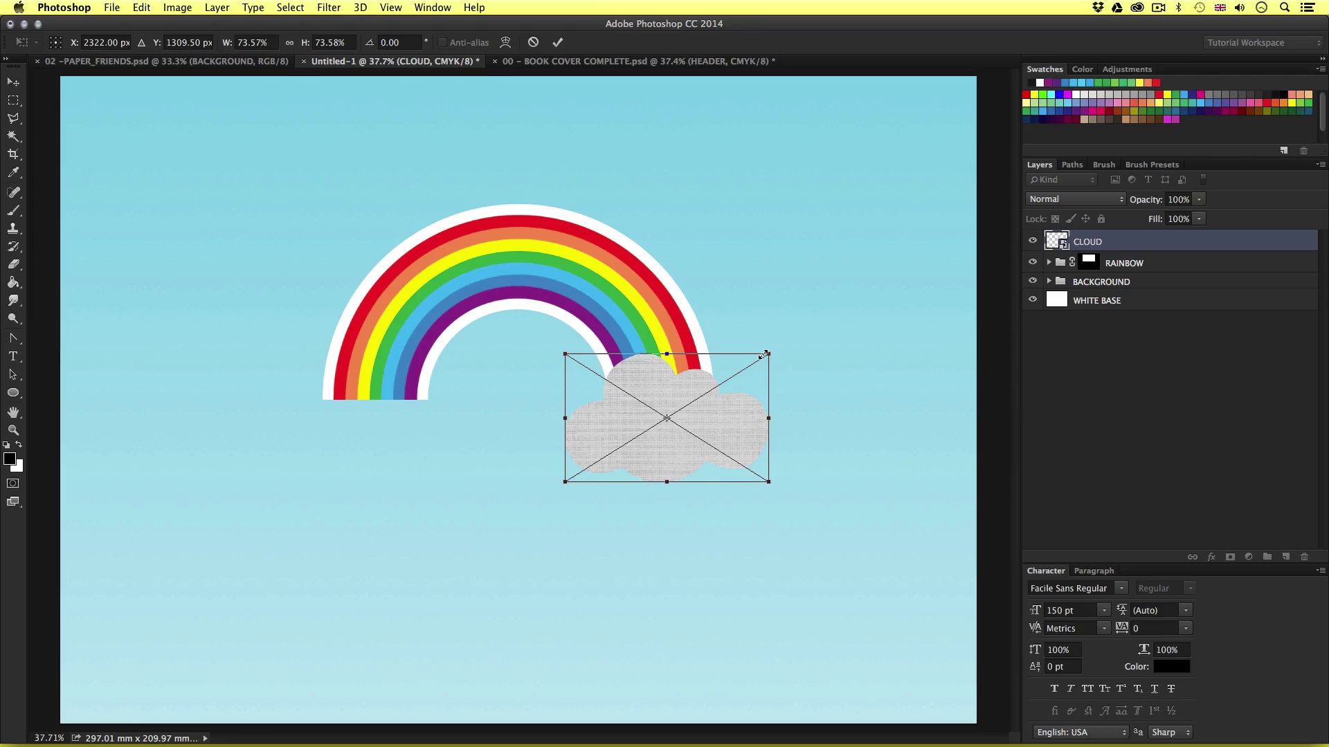
pyautogui.moveTo(766, 355); pyautogui.dragTo(780, 342)
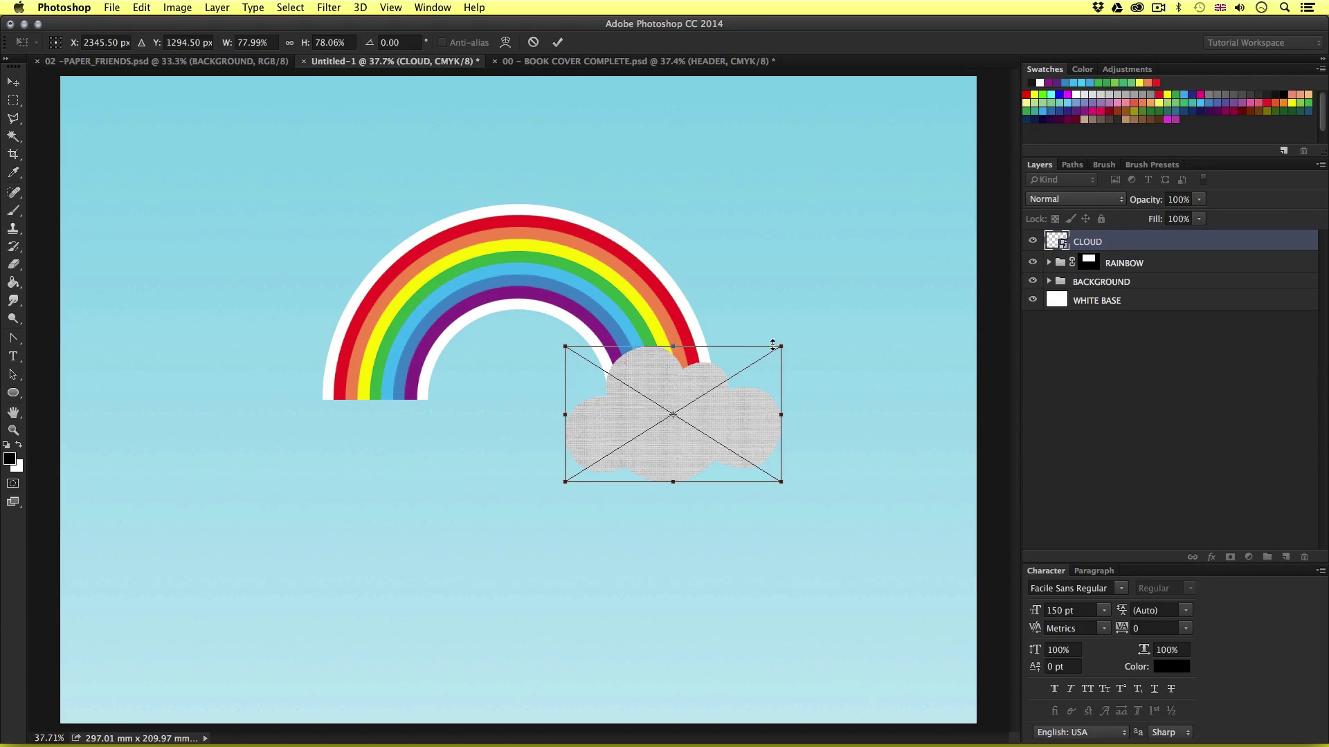
pyautogui.press('Return')
pyautogui.moveTo(706, 409); pyautogui.dragTo(704, 426)
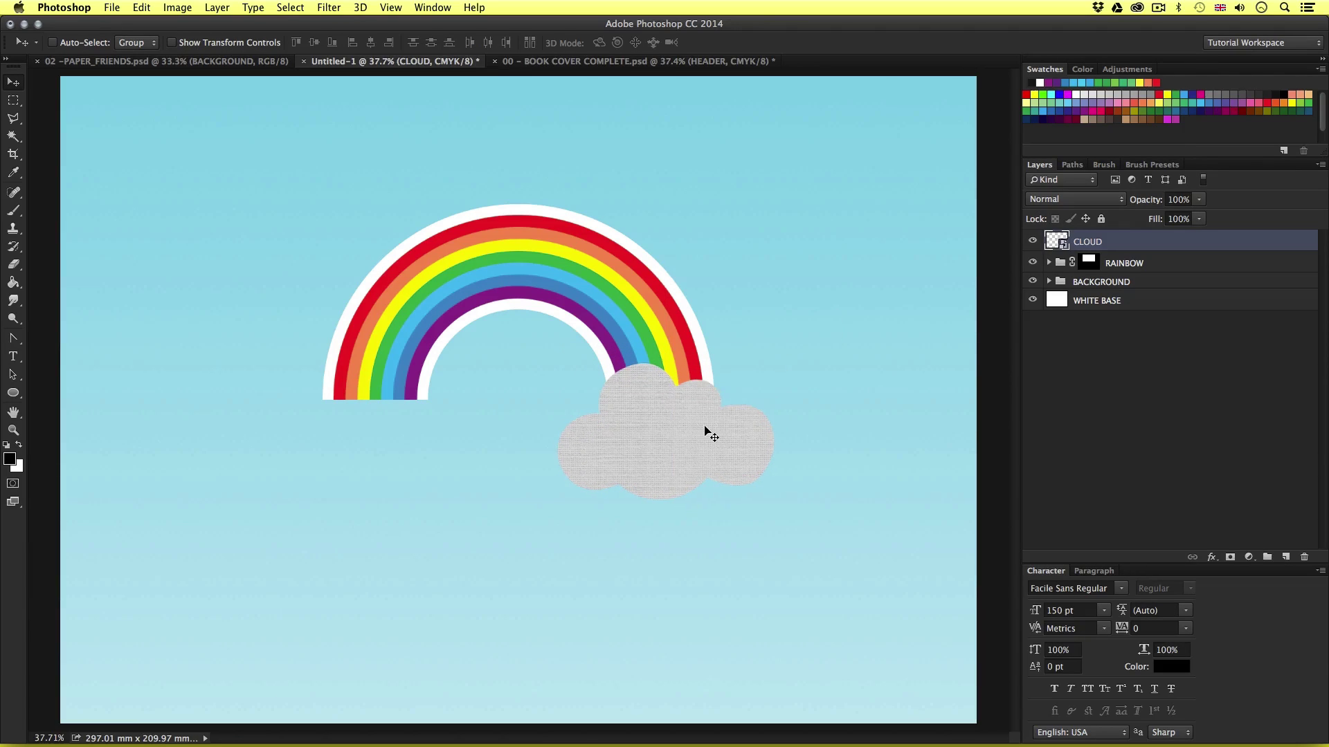
pyautogui.hotkey('shift', 'Up')
pyautogui.hotkey('shift', 'Up')
pyautogui.hotkey('shift', 'Up')
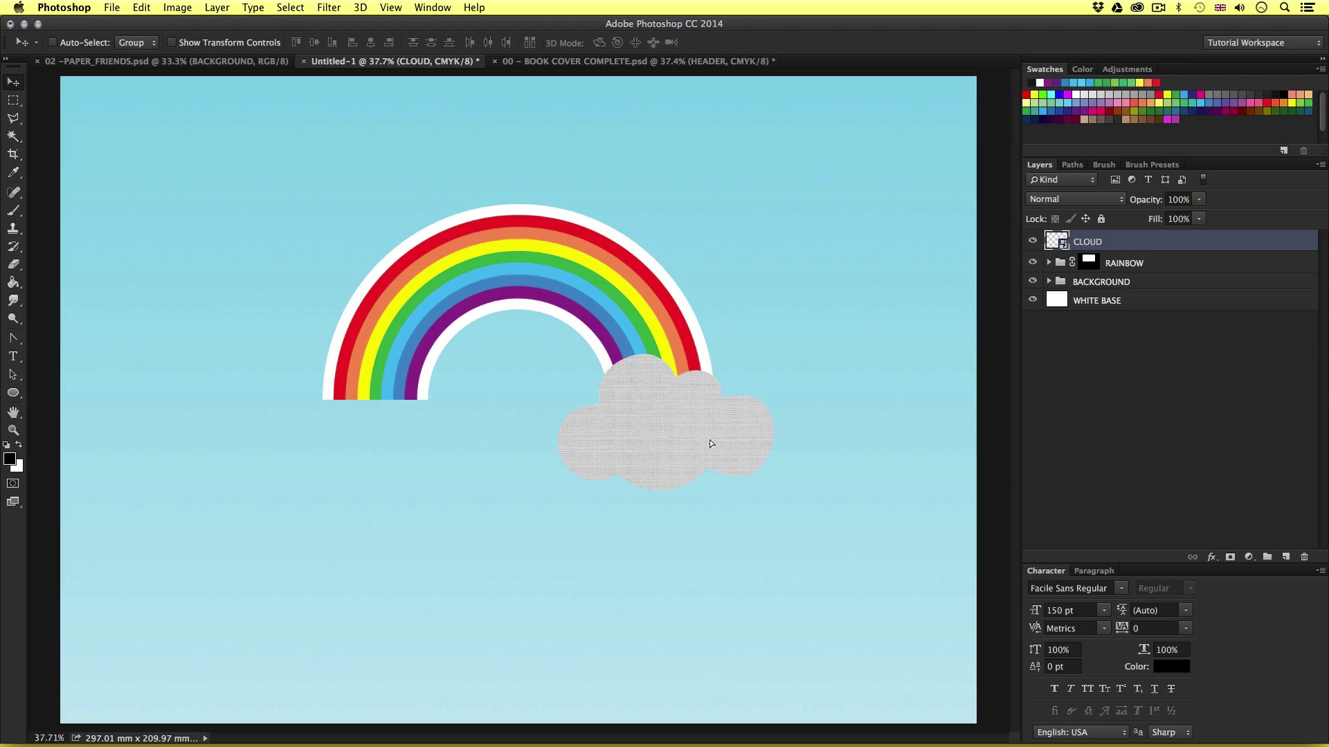
# Duplicate the cloud onto the rainbow's left end, and fill the sky's left side with copies scaled to different sizes
pyautogui.moveTo(710, 440); pyautogui.dragTo(438, 440)
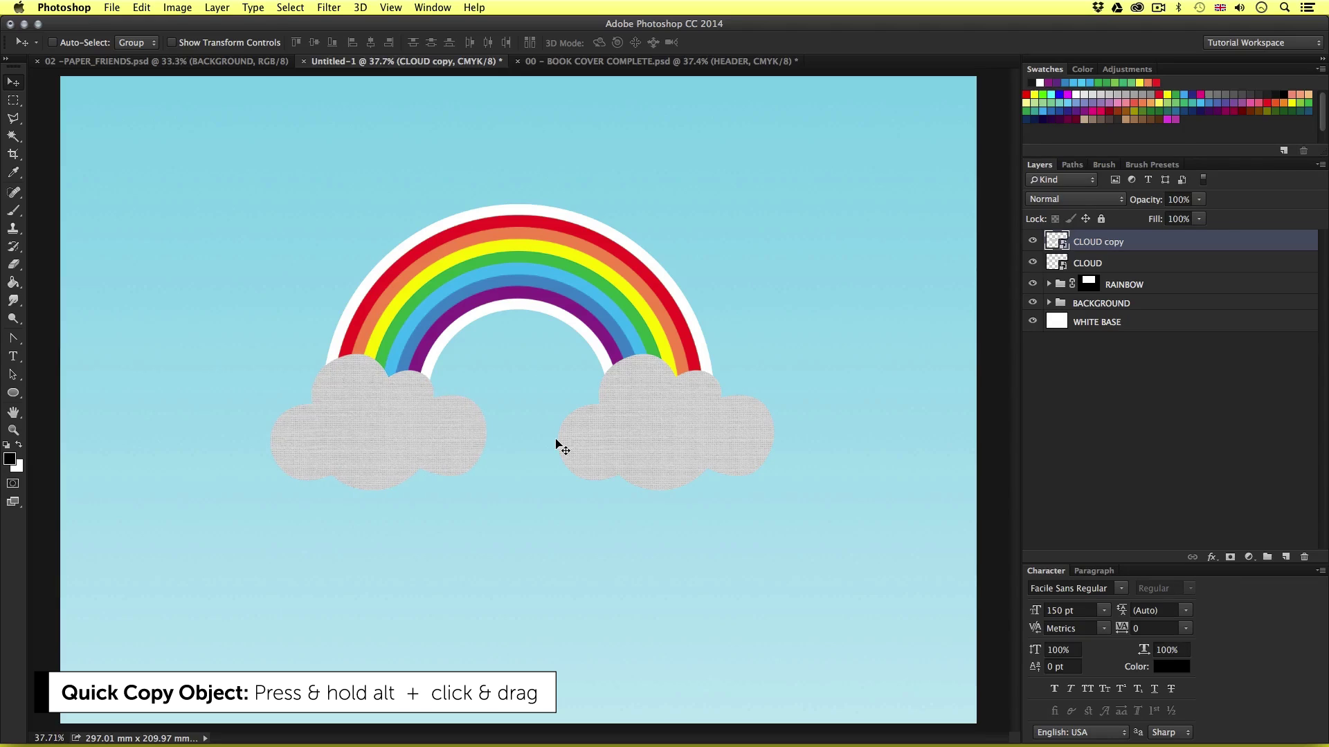
pyautogui.moveTo(559, 447); pyautogui.dragTo(370, 163)
pyautogui.rightClick(203, 279)
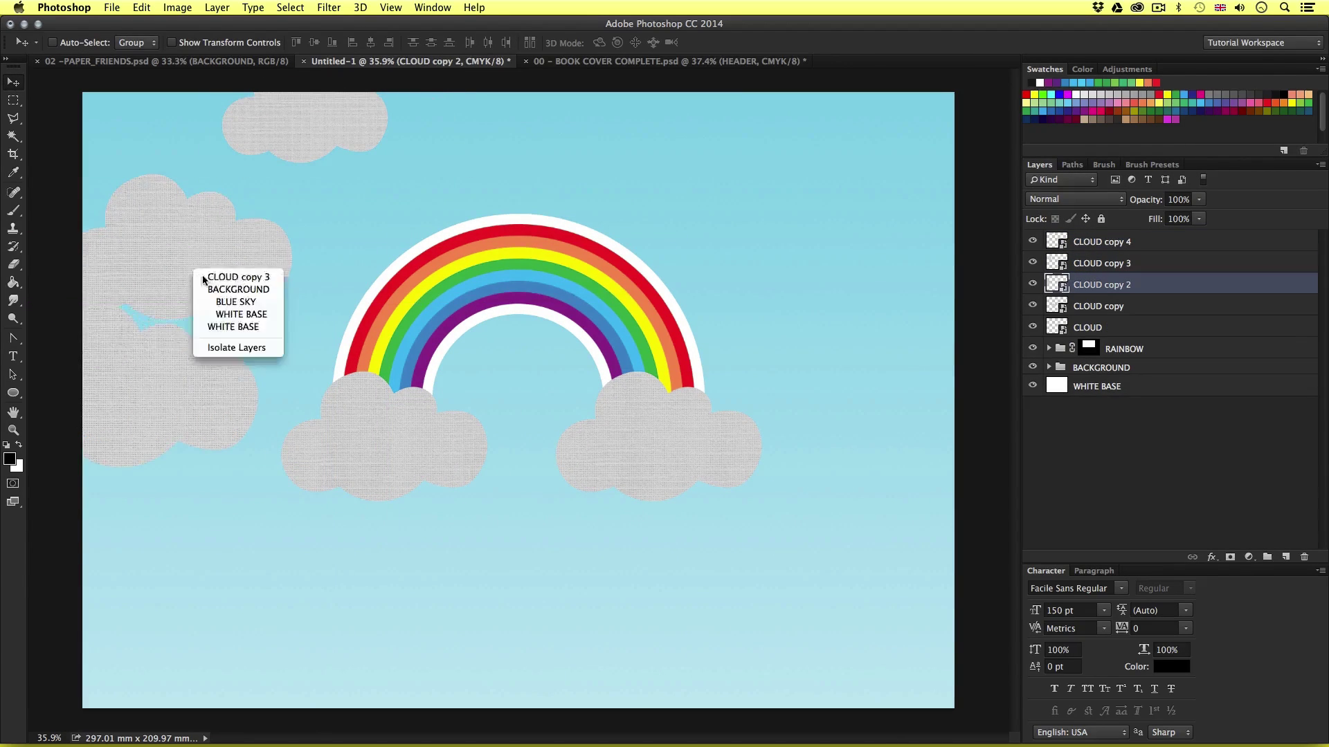
pyautogui.click(202, 279)
pyautogui.moveTo(202, 279); pyautogui.dragTo(284, 584)
pyautogui.hotkey('ctrl', 't')
pyautogui.moveTo(422, 496); pyautogui.dragTo(254, 558)
pyautogui.press('Return')
# Scatter more cloud copies over the right side of the sky, scaling them into a mix of large and small clouds
pyautogui.moveTo(208, 531); pyautogui.dragTo(738, 206)
pyautogui.hotkey('ctrl', 't')
pyautogui.moveTo(796, 249); pyautogui.dragTo(802, 318)
pyautogui.press('Return')
pyautogui.hotkey('ctrl', 't')
pyautogui.moveTo(661, 401); pyautogui.dragTo(824, 344)
pyautogui.press('Return')
pyautogui.moveTo(893, 297); pyautogui.dragTo(858, 471)
pyautogui.hotkey('ctrl', 't')
pyautogui.moveTo(935, 422); pyautogui.dragTo(824, 374)
pyautogui.press('Return')
pyautogui.hotkey('ctrl', 't')
pyautogui.press('Return')
pyautogui.hotkey('ctrl', 't')
pyautogui.press('Return')
# Fine-tune the size and position of the clouds in the upper right and along the right edge of the sky
pyautogui.keyDown('ctrl'); pyautogui.click(839, 225); pyautogui.keyUp('ctrl')
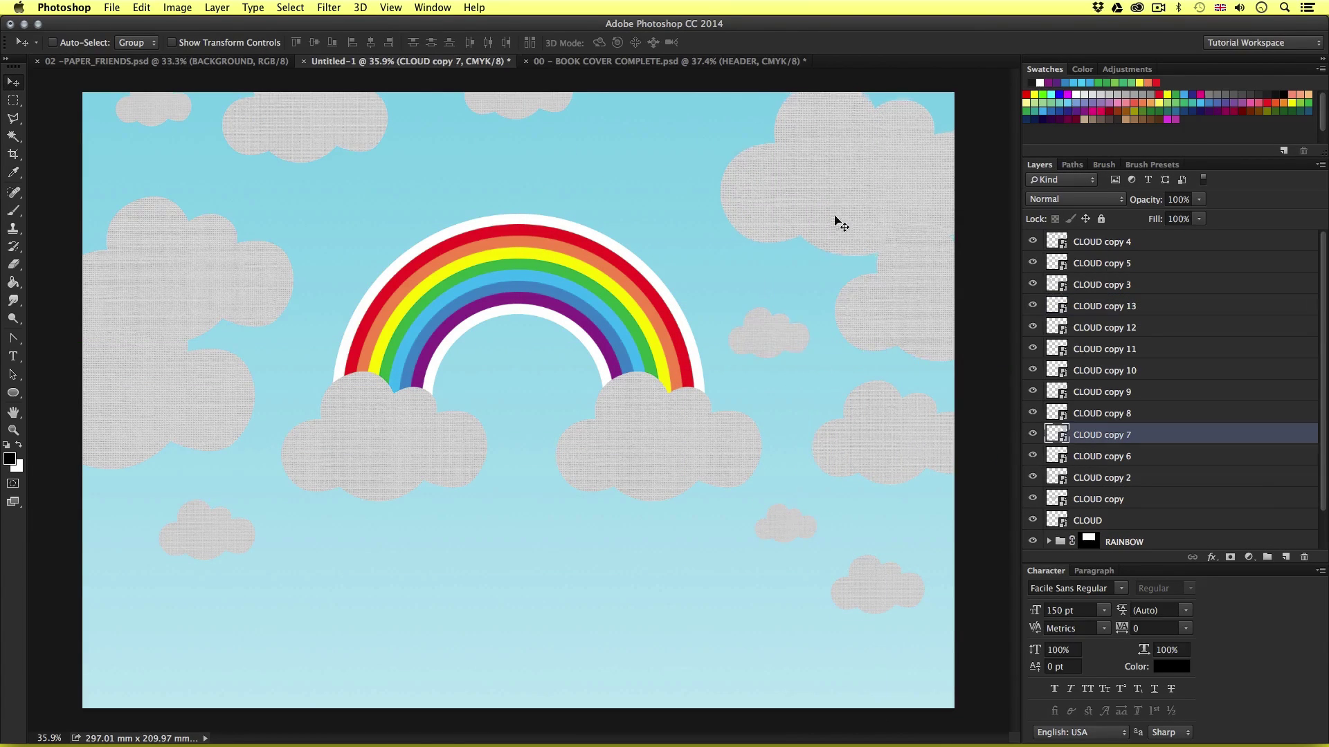
pyautogui.hotkey('ctrl', 't')
pyautogui.press('Return')
pyautogui.rightClick(764, 324)
pyautogui.click(782, 332)
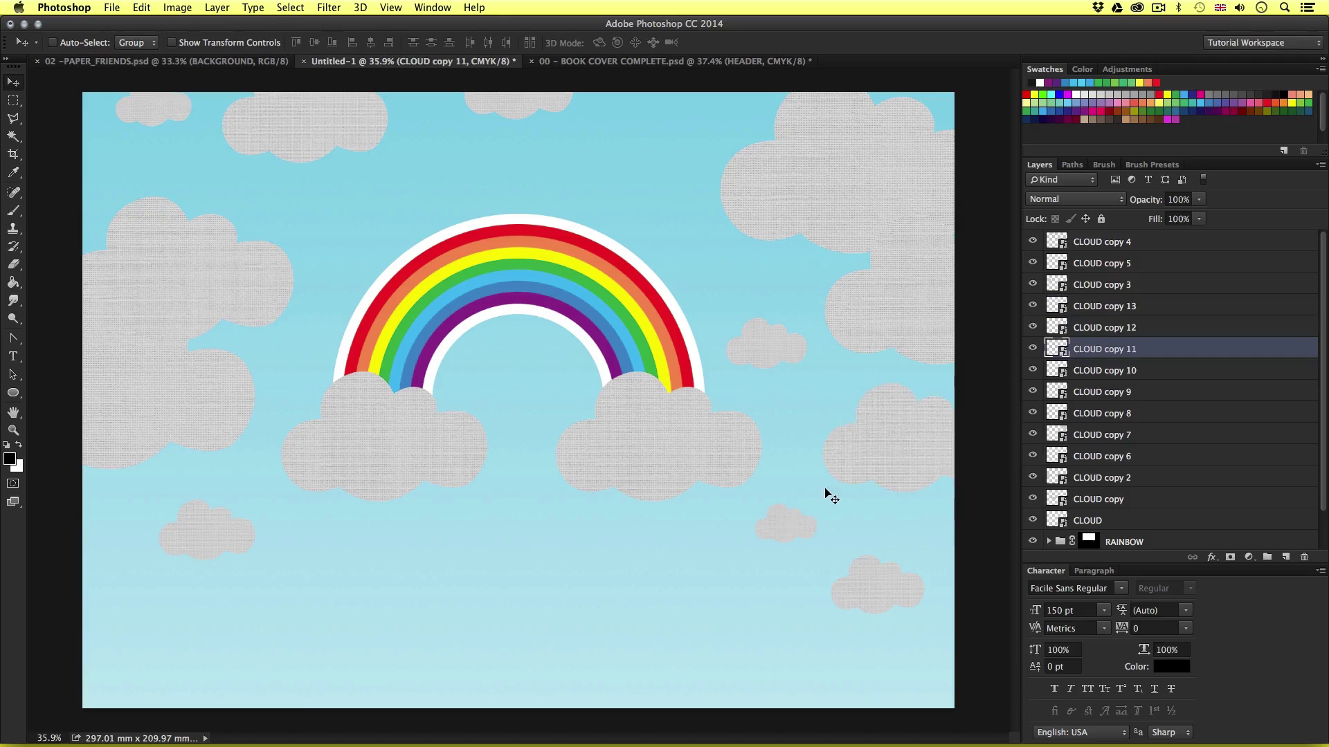
# Enlarge the upper cloud on the sky's left edge slightly and adjust its position
pyautogui.keyDown('ctrl'); pyautogui.click(207, 270); pyautogui.keyUp('ctrl')
pyautogui.hotkey('ctrl', 't')
pyautogui.moveTo(303, 184); pyautogui.dragTo(329, 163)
pyautogui.press('Return')
pyautogui.moveTo(229, 291); pyautogui.dragTo(249, 282)
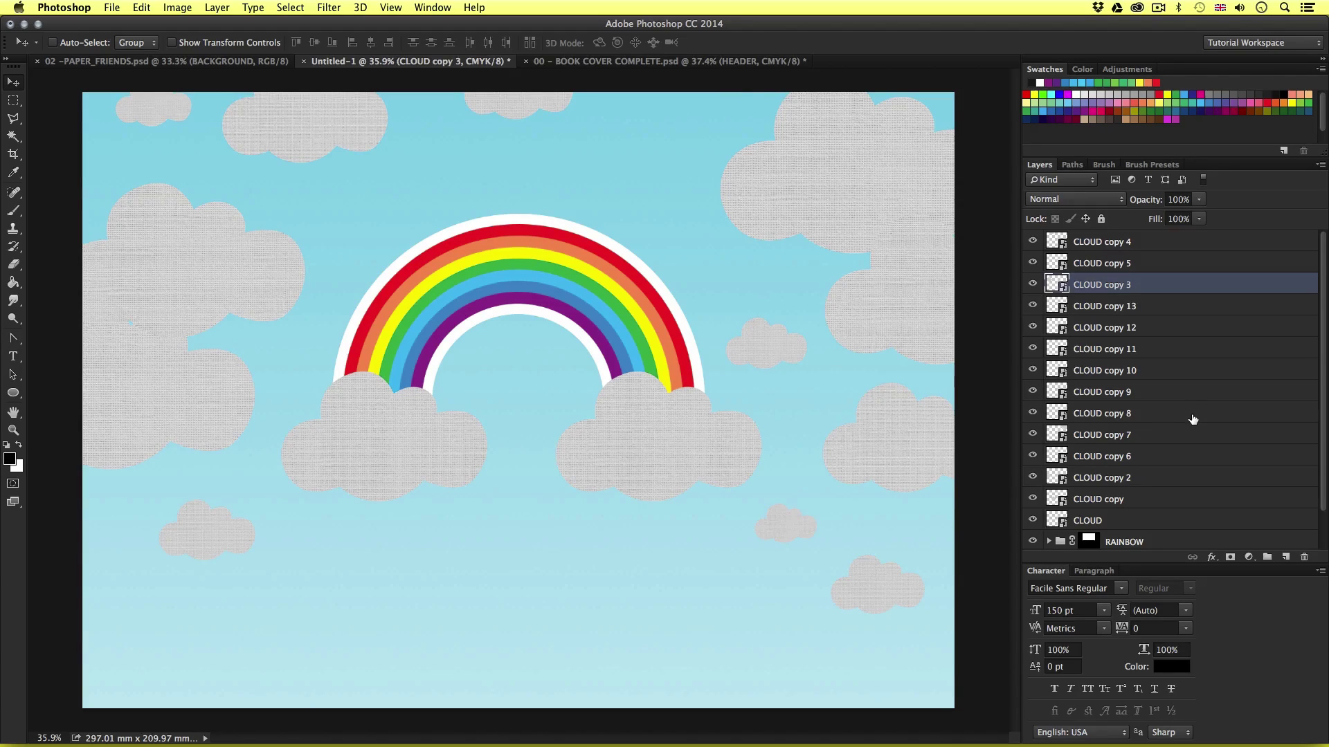
# Group all the cloud layers, from CLOUD copy 4 down to CLOUD, and name the group CLOUDS
pyautogui.click(1131, 241)
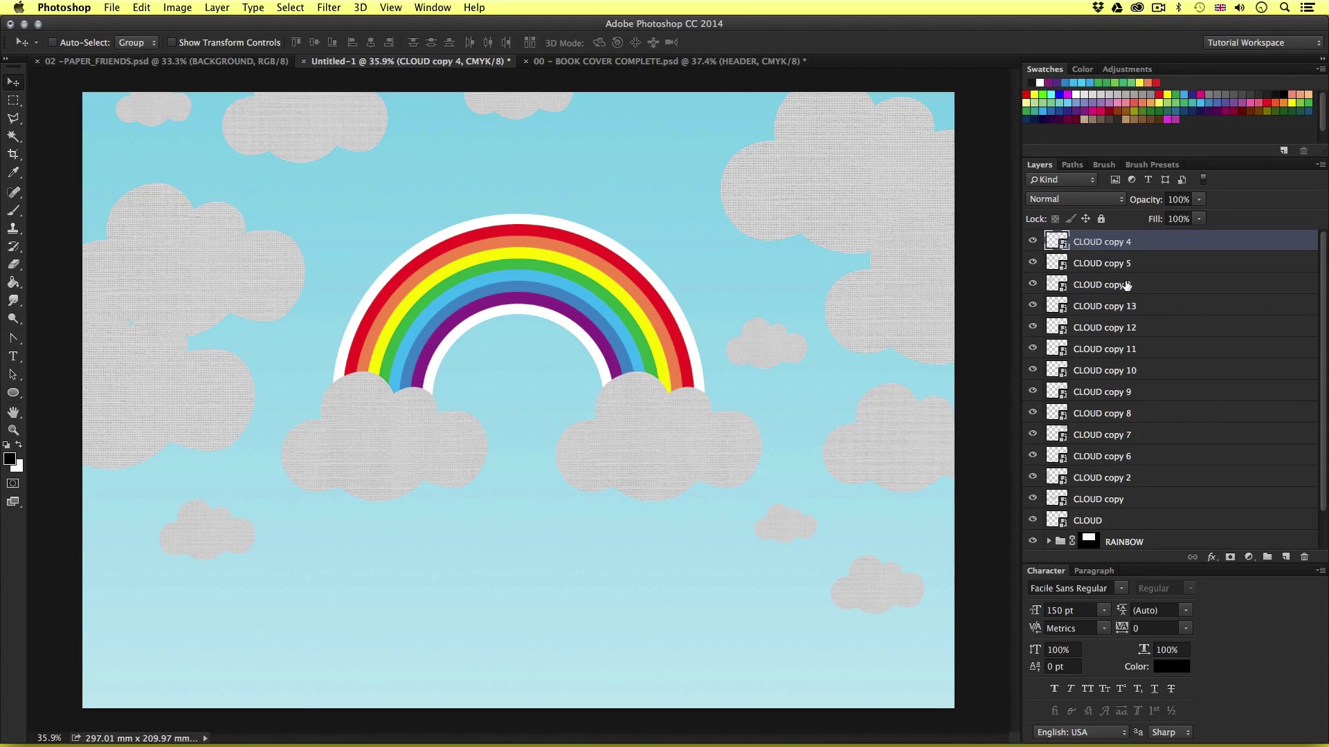
pyautogui.keyDown('shift'); pyautogui.click(1123, 522); pyautogui.keyUp('shift')
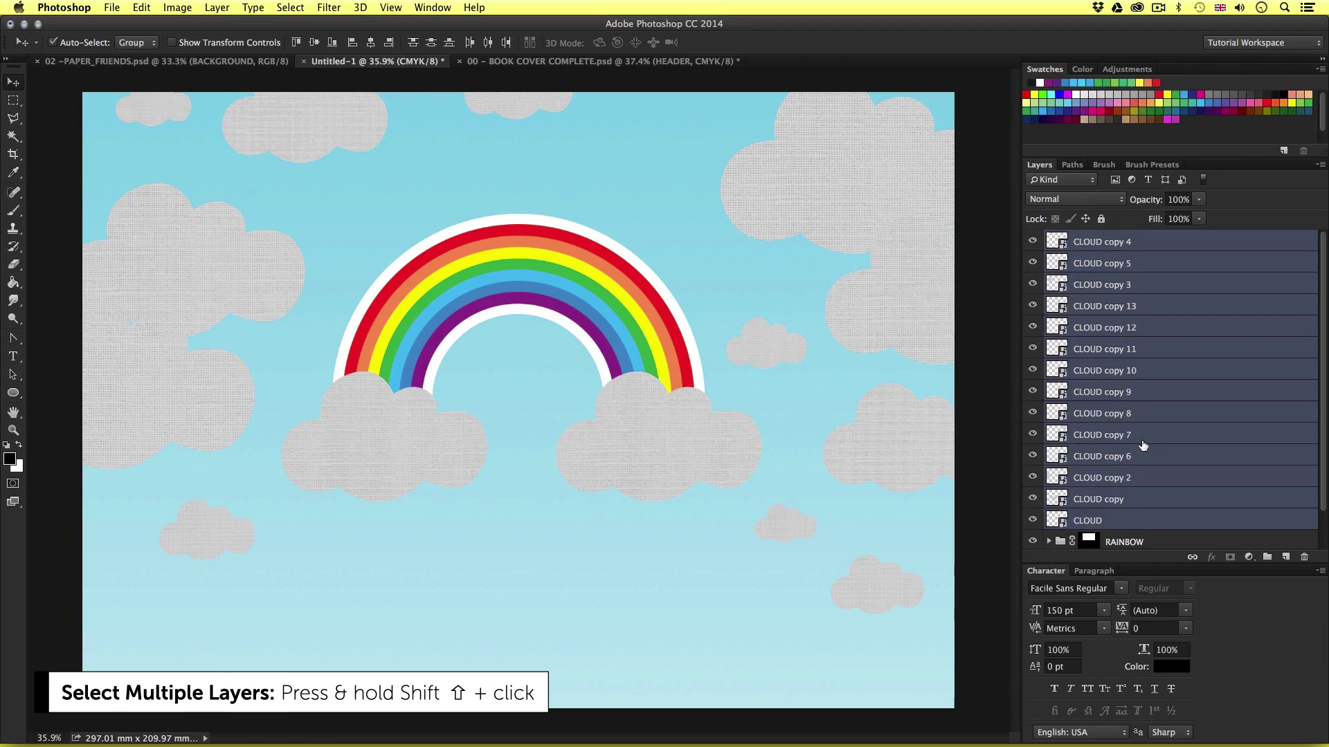
pyautogui.press('super+g')
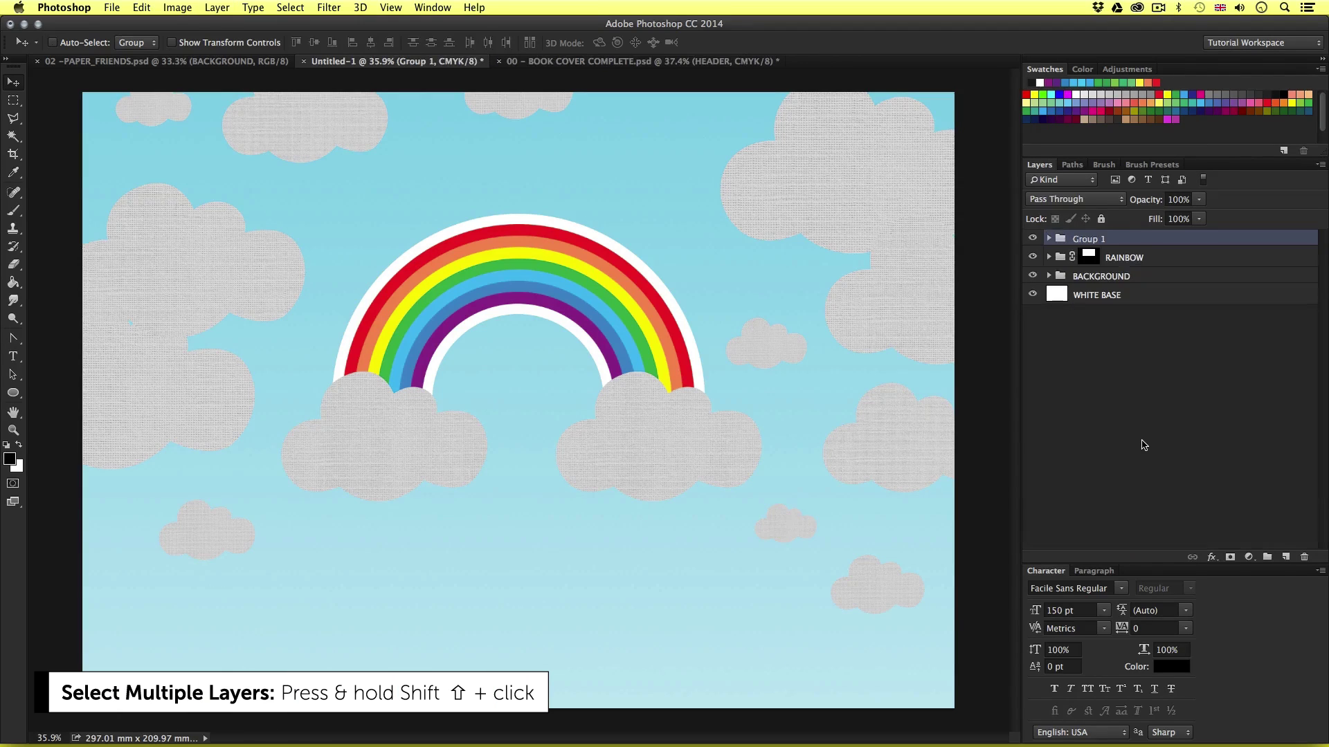
pyautogui.doubleClick(1084, 240)
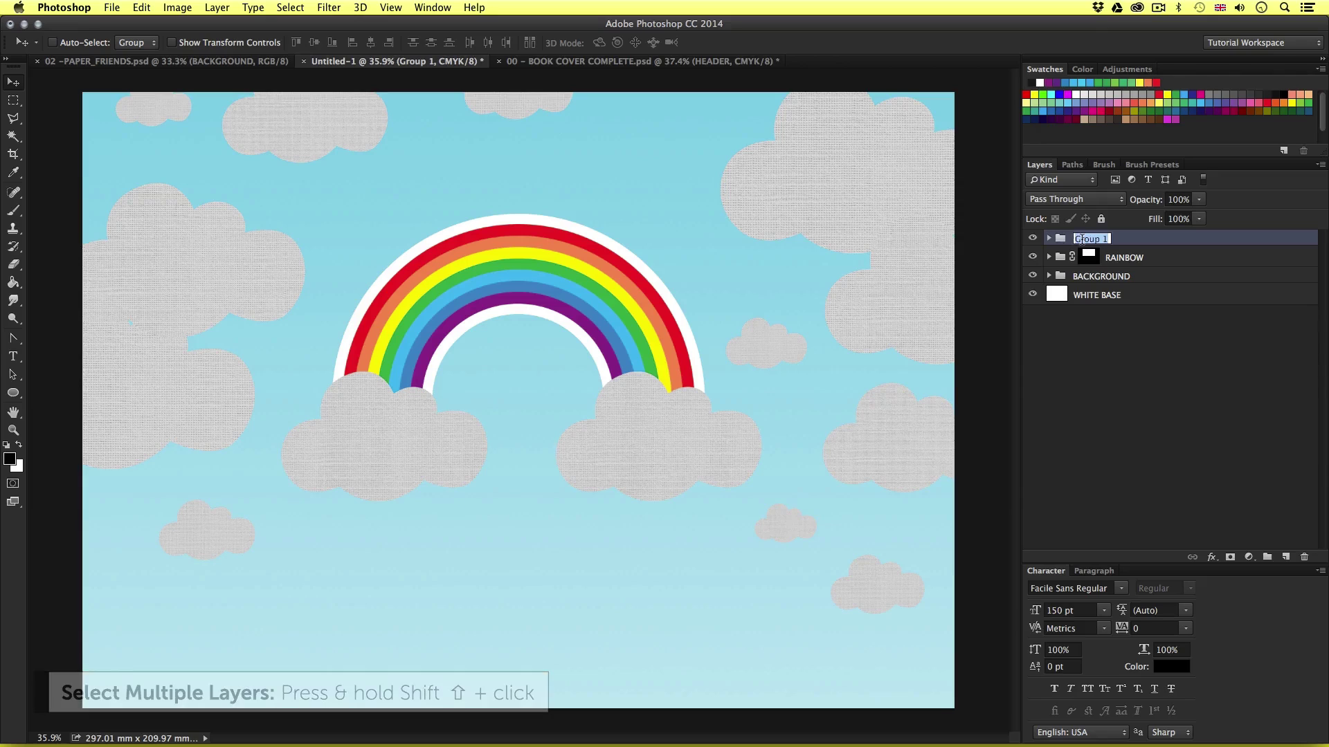
pyautogui.write('CLOUDS')
pyautogui.press('Return')
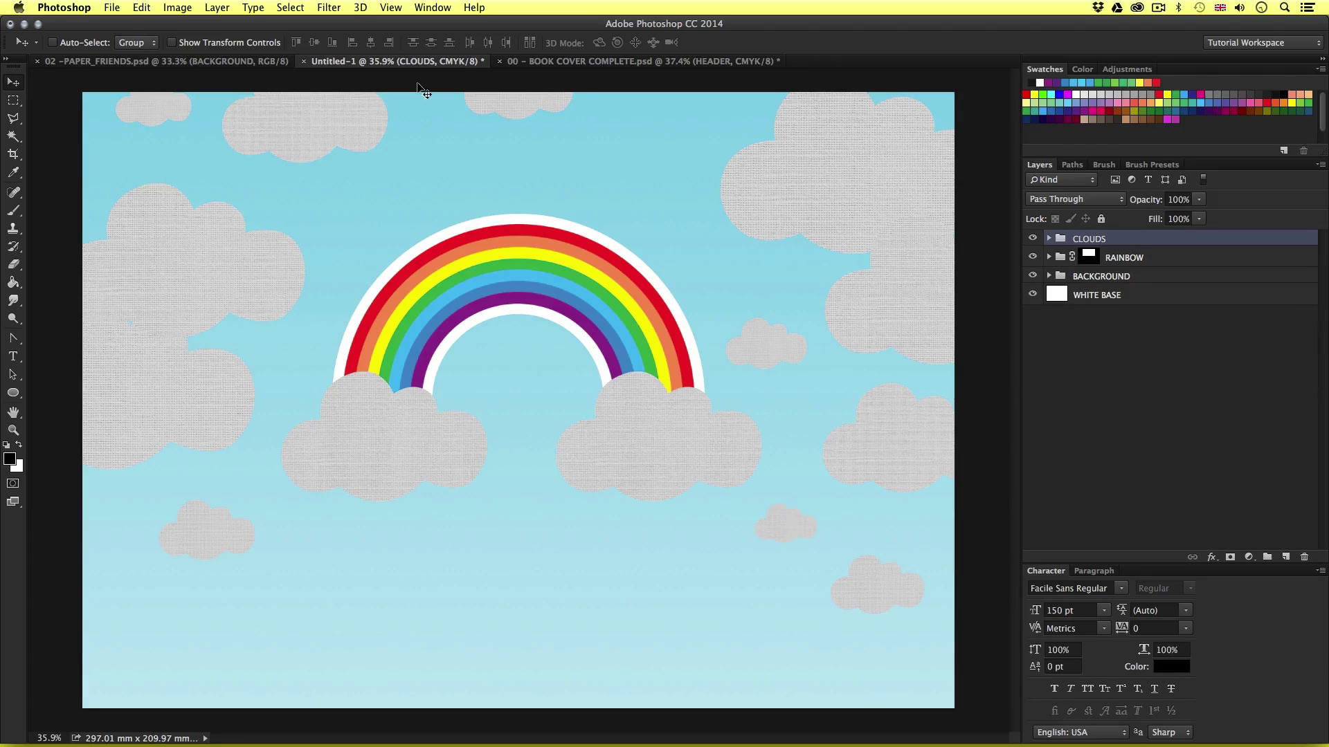
# Examine the shading of the clouds around the title in 00 - BOOK COVER COMPLETE.psd, and return to the Untitled-1 illustration
pyautogui.click(581, 62)
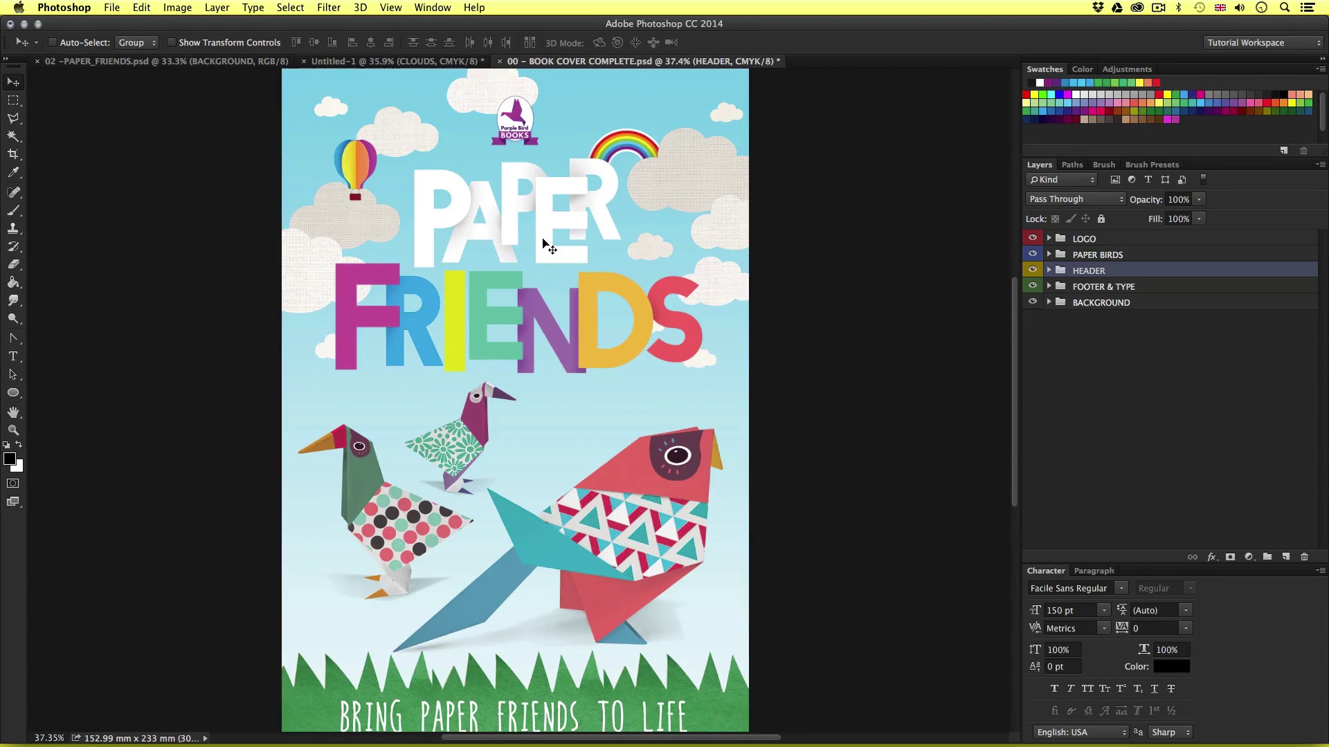
pyautogui.press('z')
pyautogui.moveTo(543, 243); pyautogui.dragTo(401, 314)
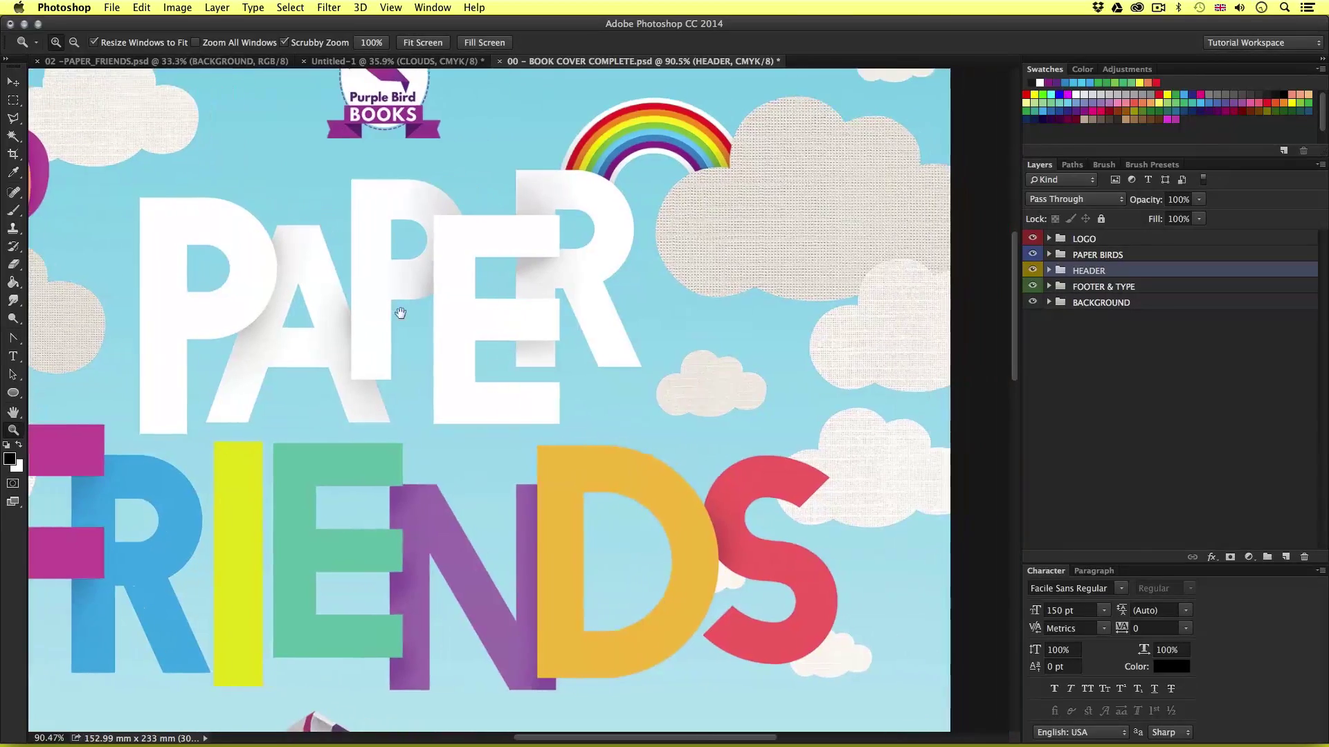
pyautogui.moveTo(568, 226); pyautogui.dragTo(708, 182)
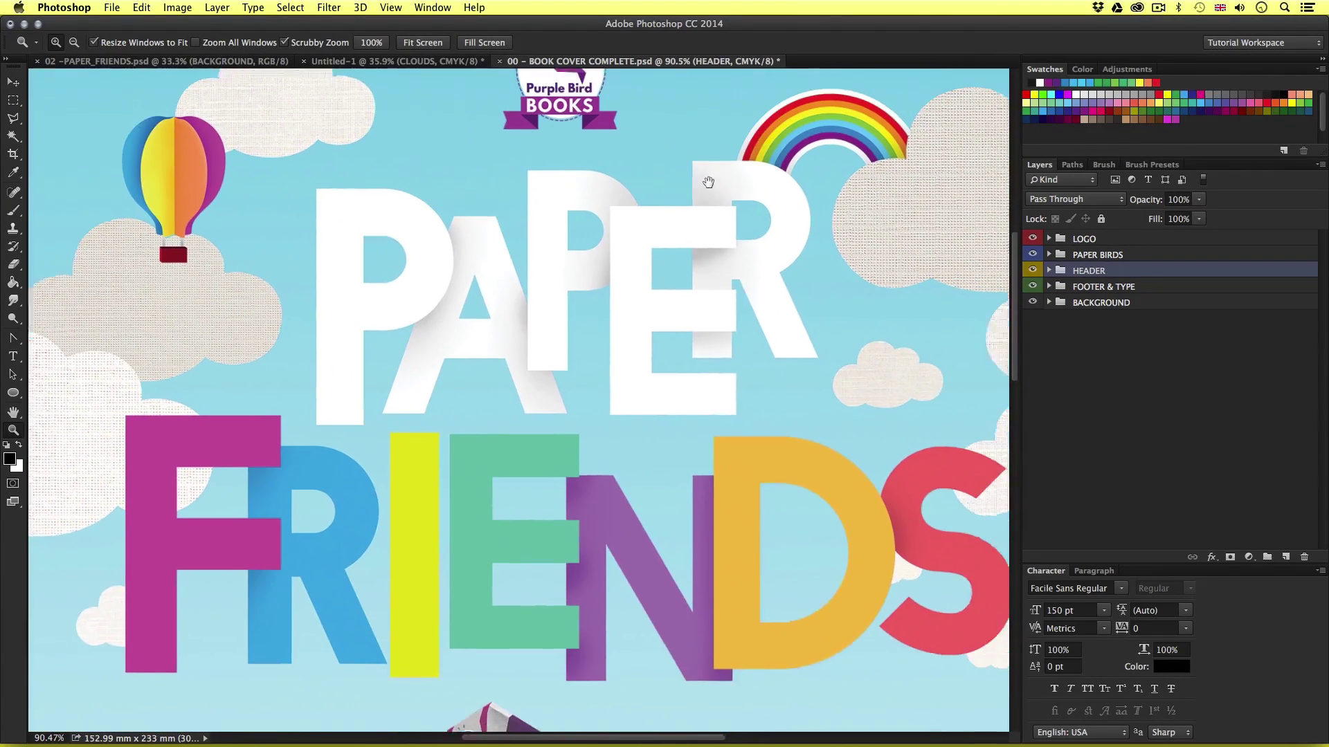
pyautogui.scroll(-6, 708, 182)
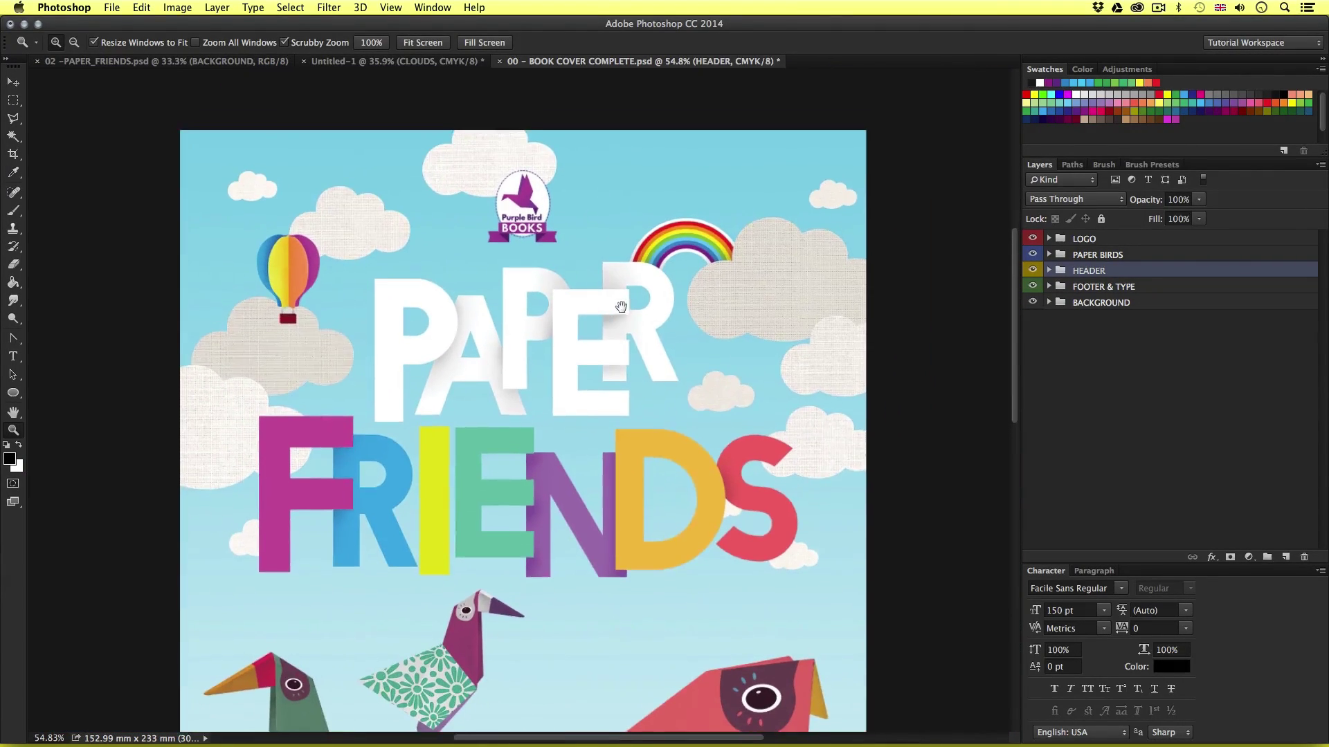
pyautogui.click(395, 61)
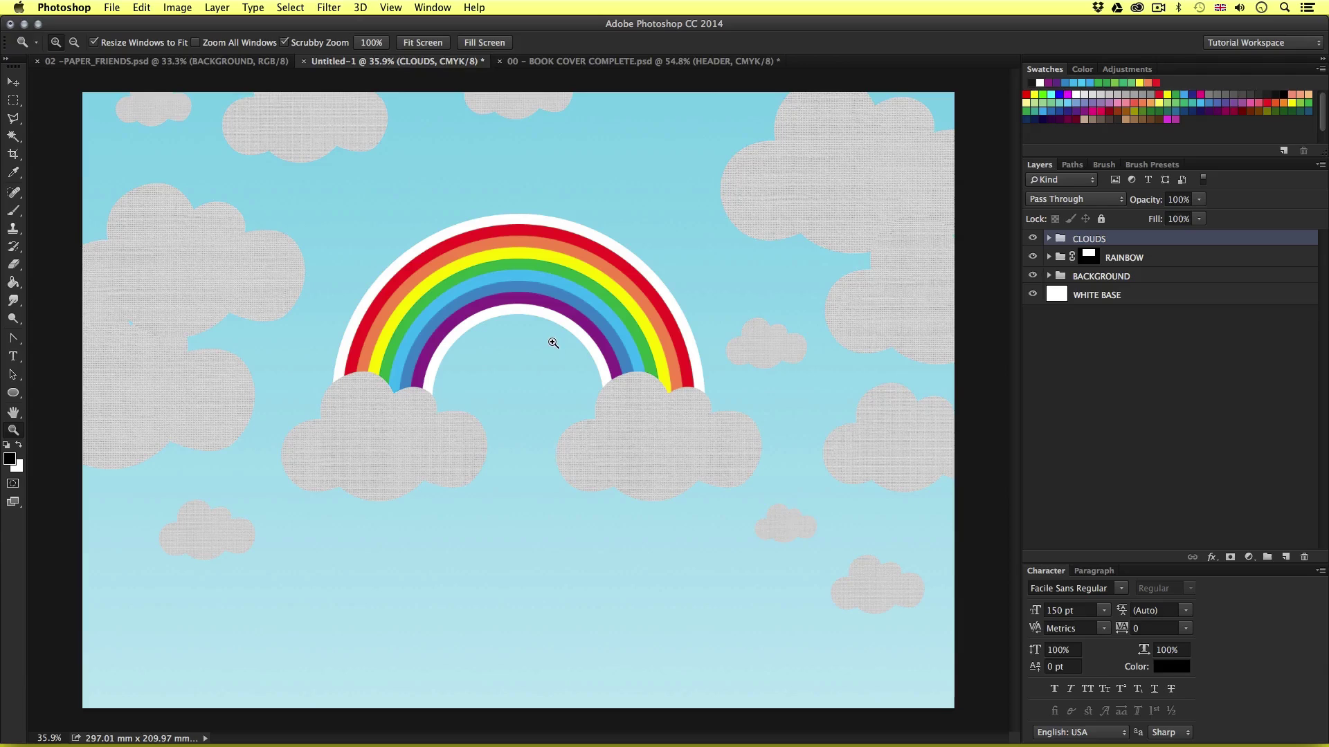
# Select the layer of the cloud at the rainbow's left end inside the CLOUDS group, checking it by toggling its visibility
pyautogui.click(1049, 238)
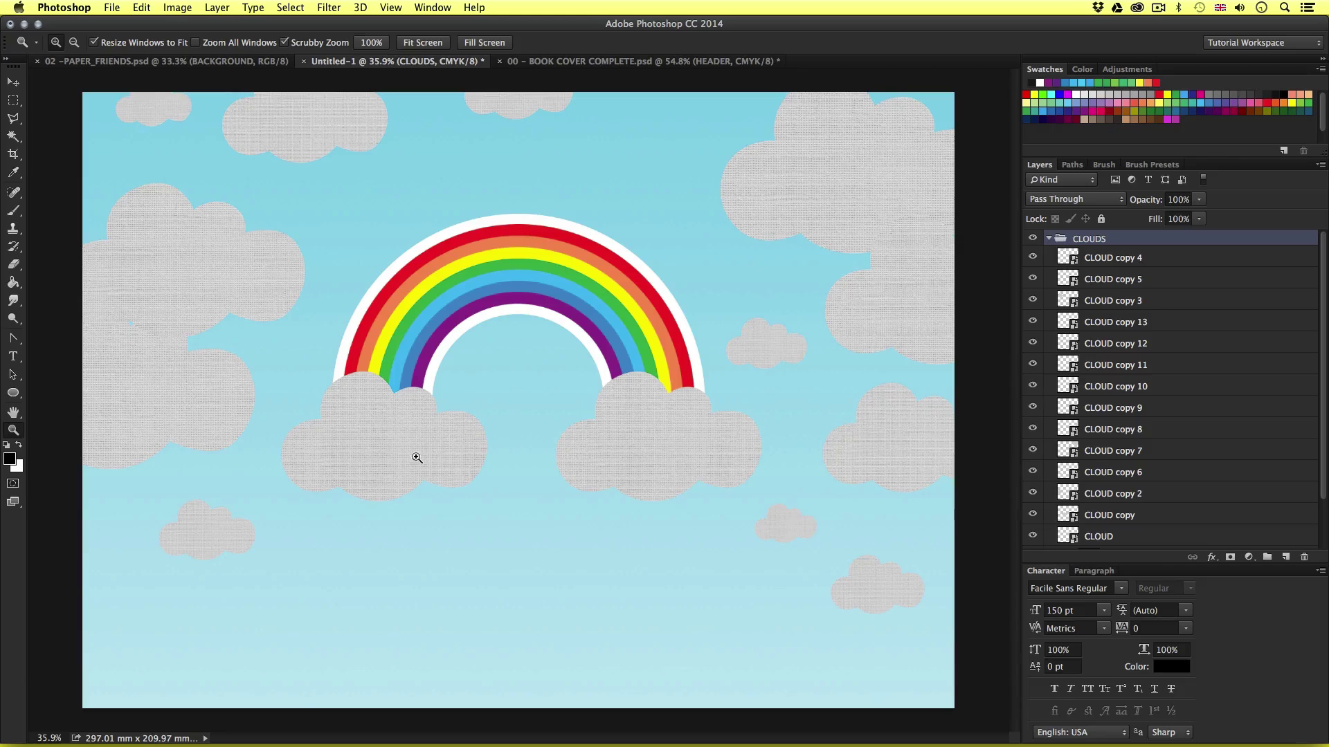
pyautogui.press('v')
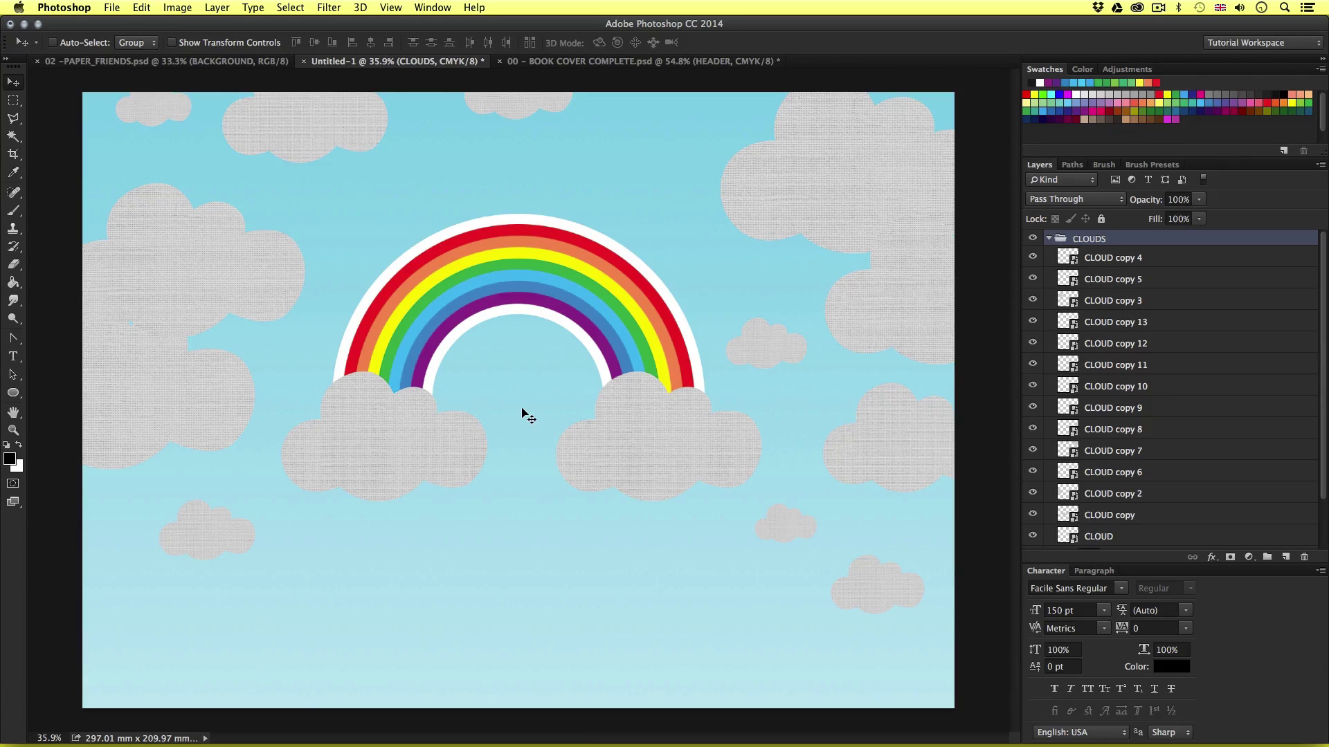
pyautogui.rightClick(651, 443)
pyautogui.rightClick(391, 443)
pyautogui.click(436, 444)
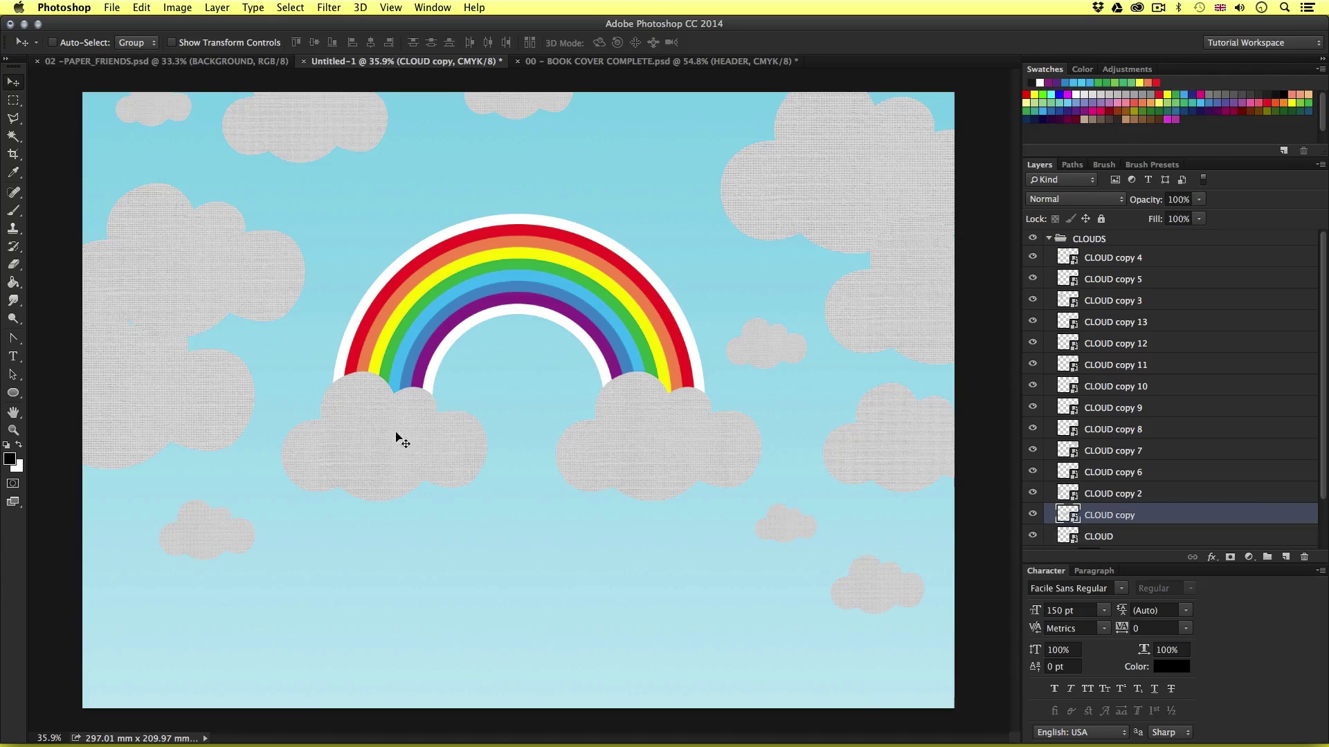
pyautogui.click(1033, 512)
pyautogui.click(1033, 512)
pyautogui.click(1032, 512)
pyautogui.click(1033, 512)
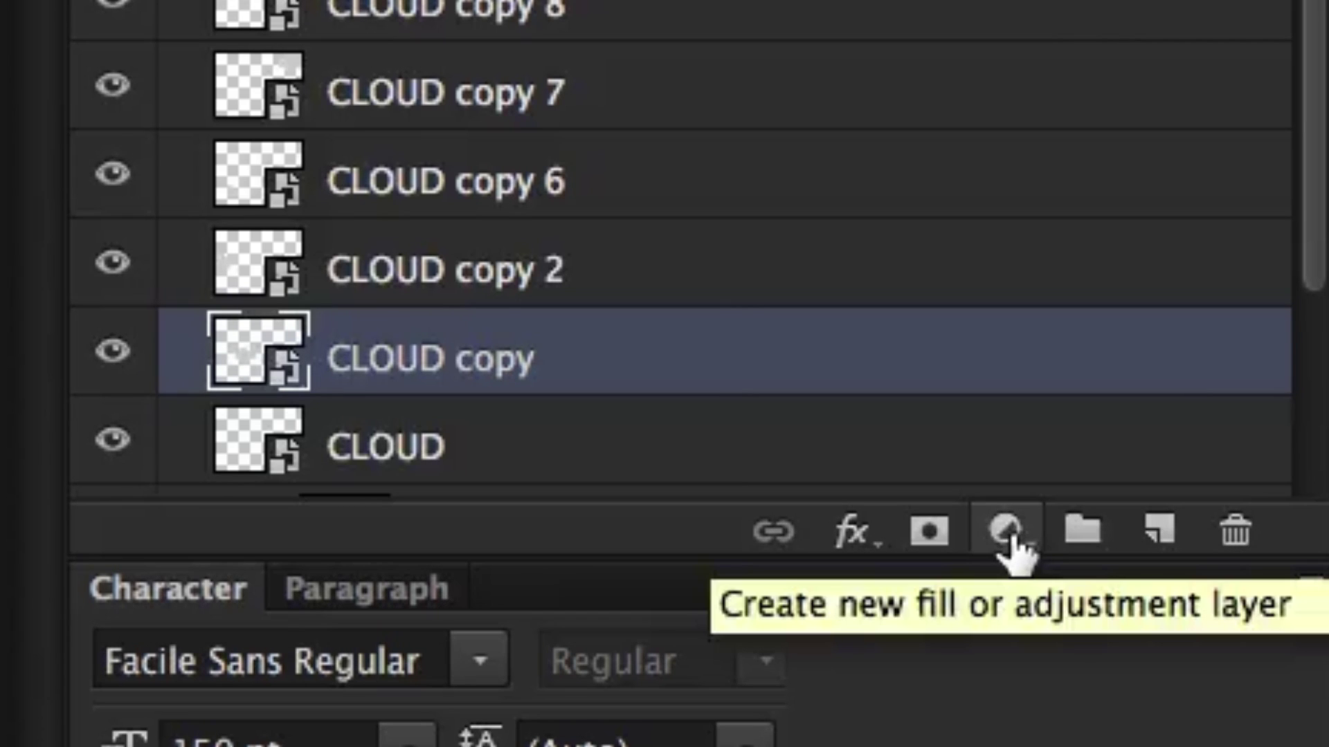
# Add a Levels adjustment layer above the cloud at the rainbow's left end, keeping its settings clear of the layer list
pyautogui.click(1010, 531)
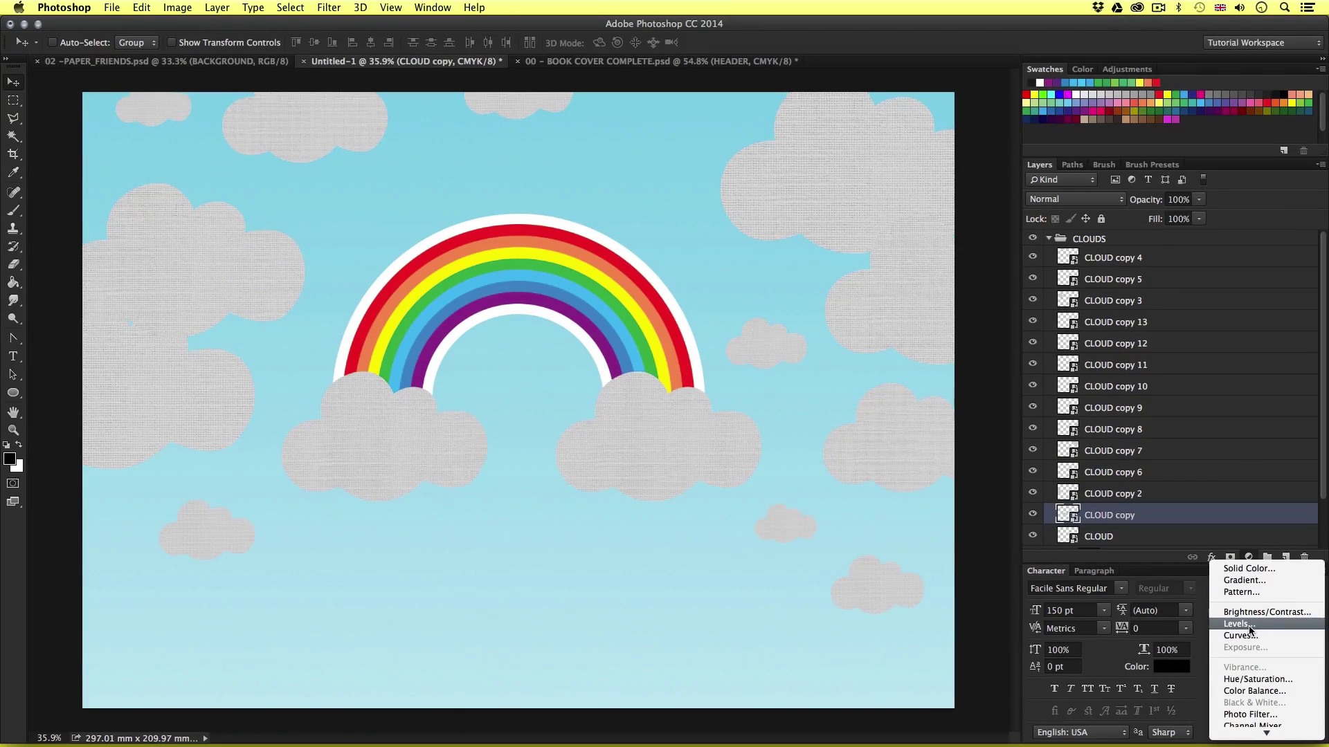
pyautogui.click(1251, 630)
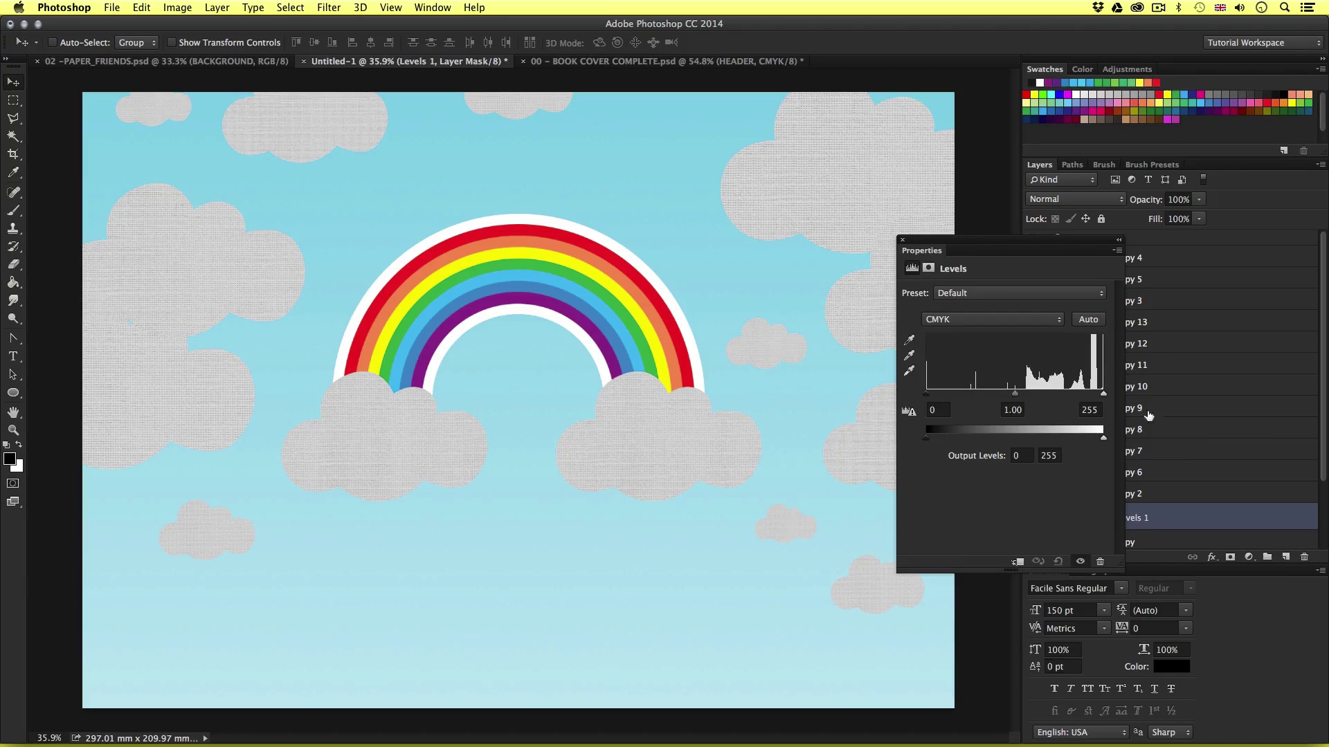
pyautogui.moveTo(986, 243); pyautogui.dragTo(856, 211)
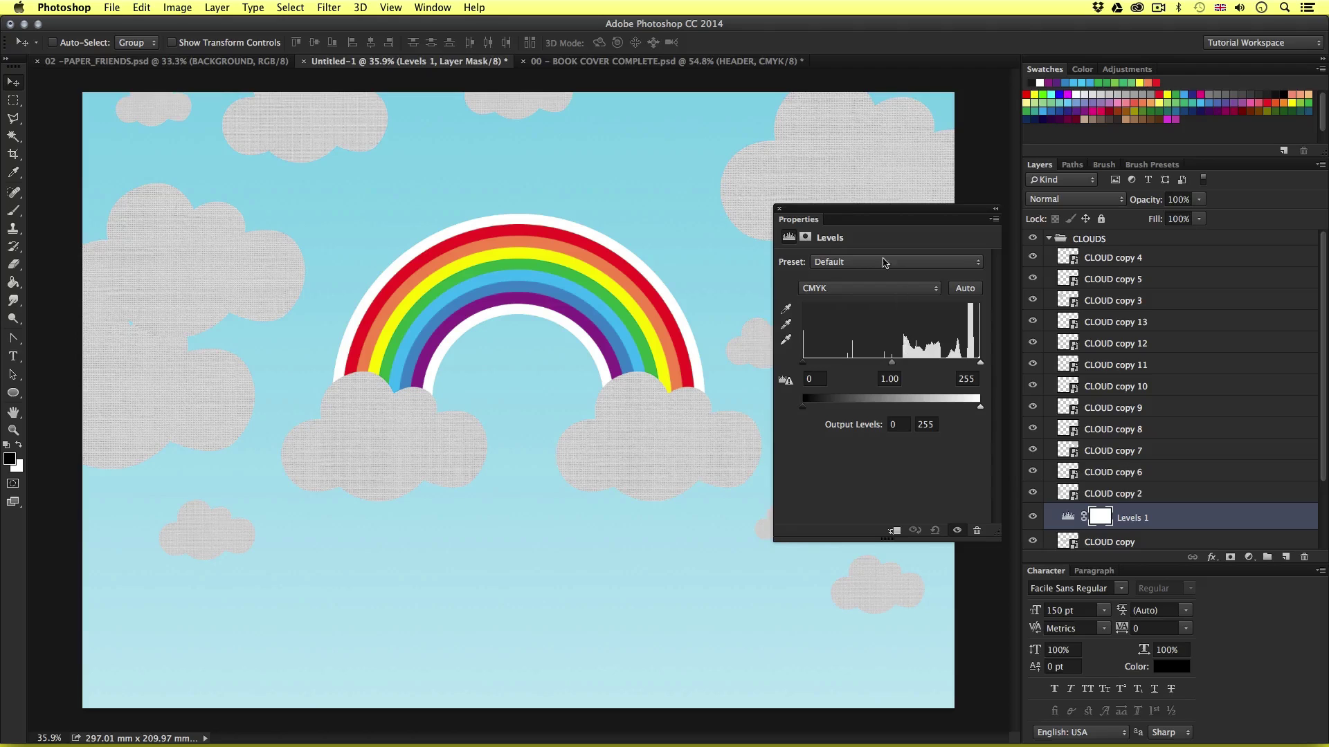
pyautogui.moveTo(851, 211); pyautogui.dragTo(840, 206)
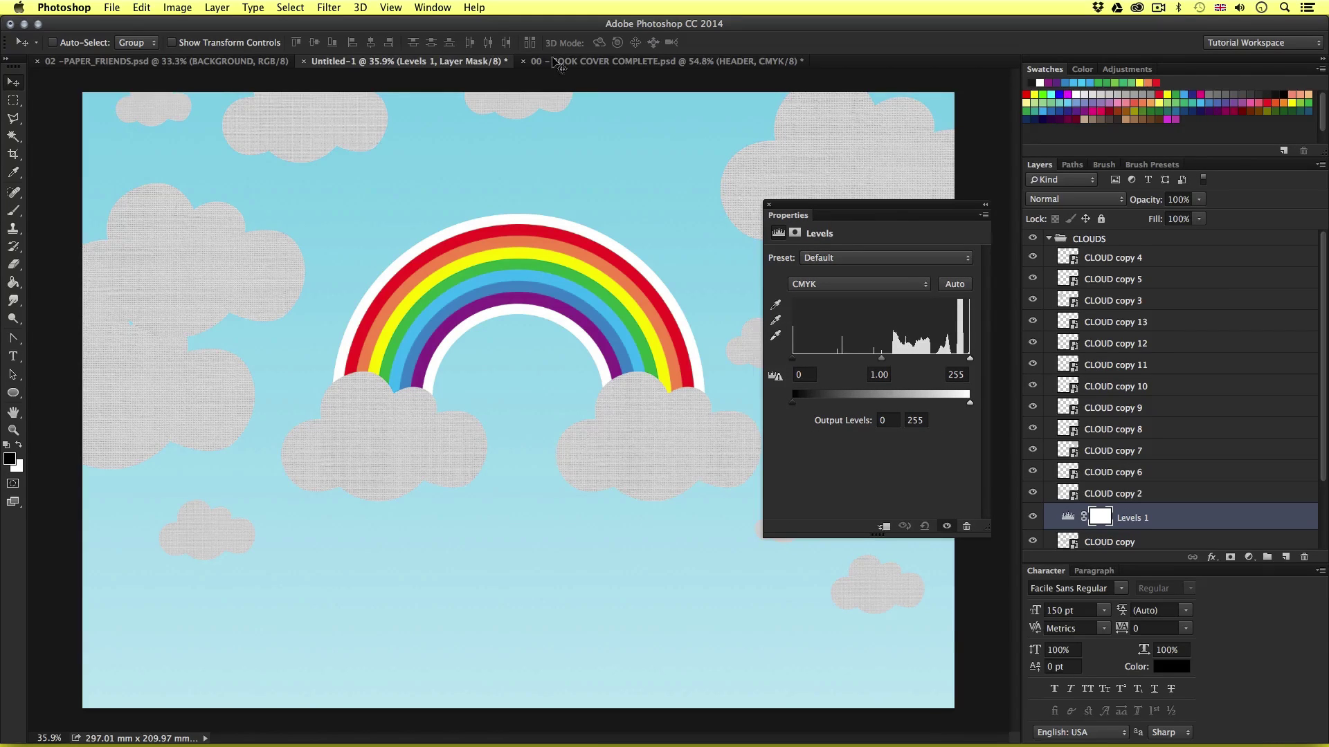
pyautogui.click(443, 7)
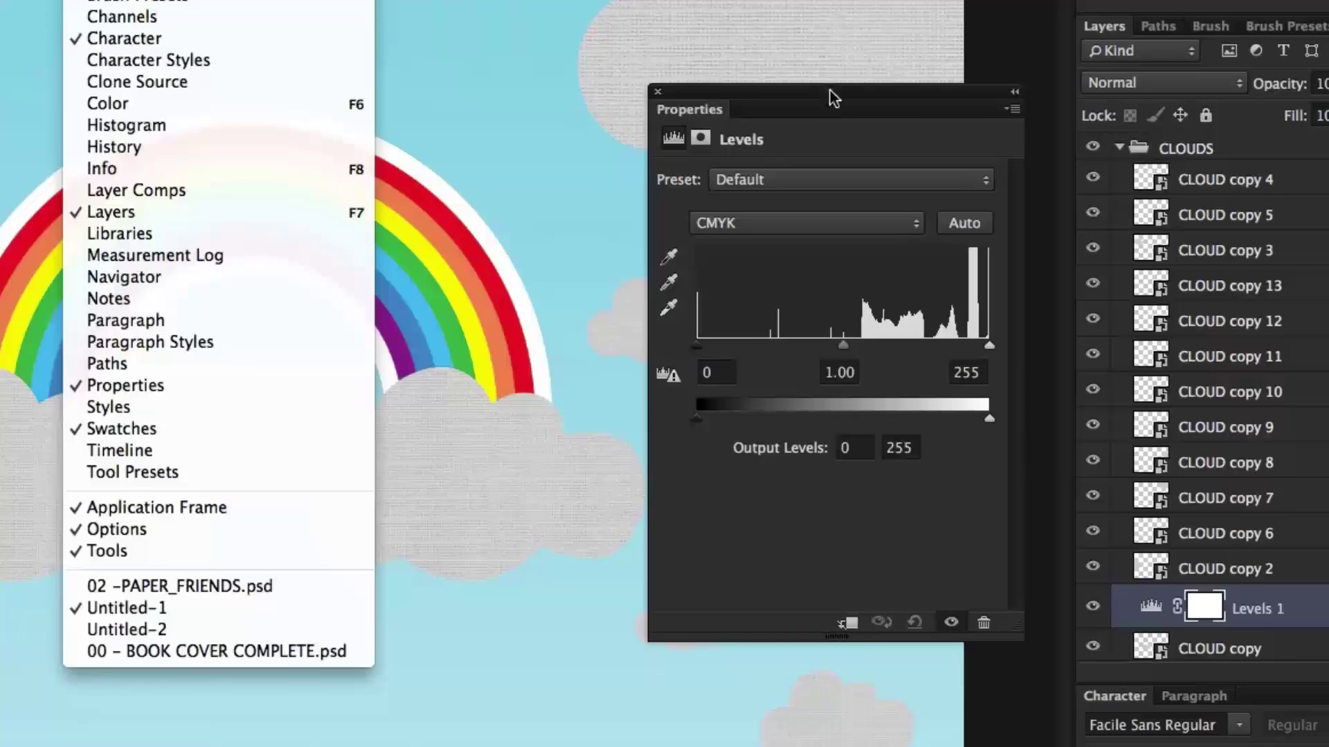
pyautogui.click(865, 207)
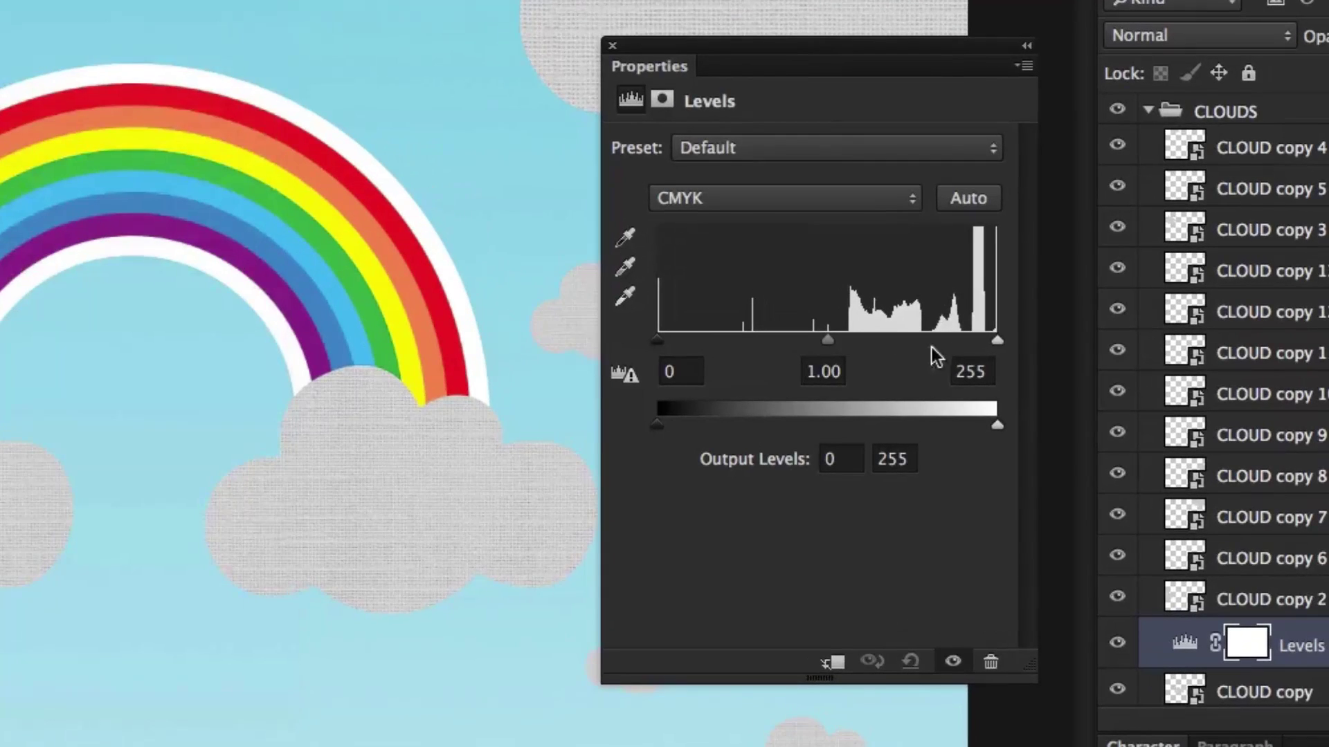
# Set the Levels highlight input to 229 and clip the adjustment to the cloud at the rainbow's left end only
pyautogui.moveTo(999, 340); pyautogui.dragTo(964, 344)
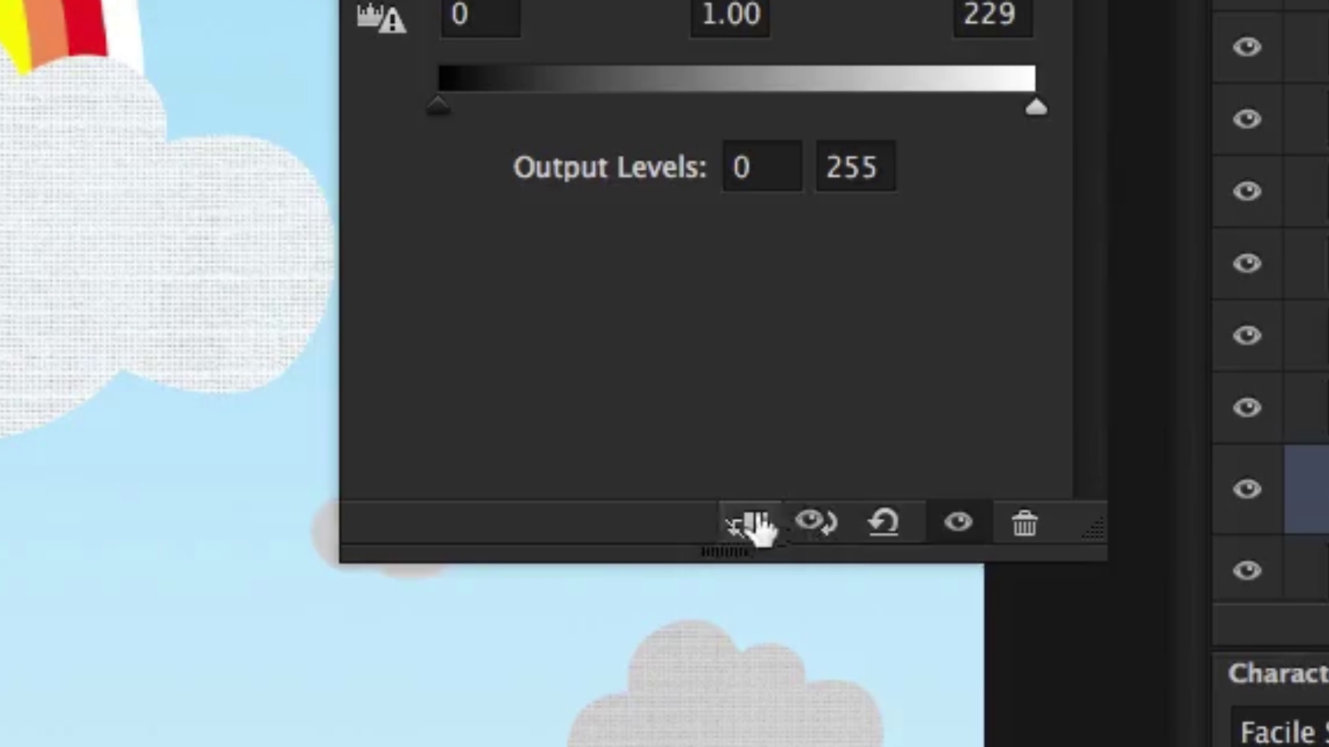
pyautogui.click(756, 525)
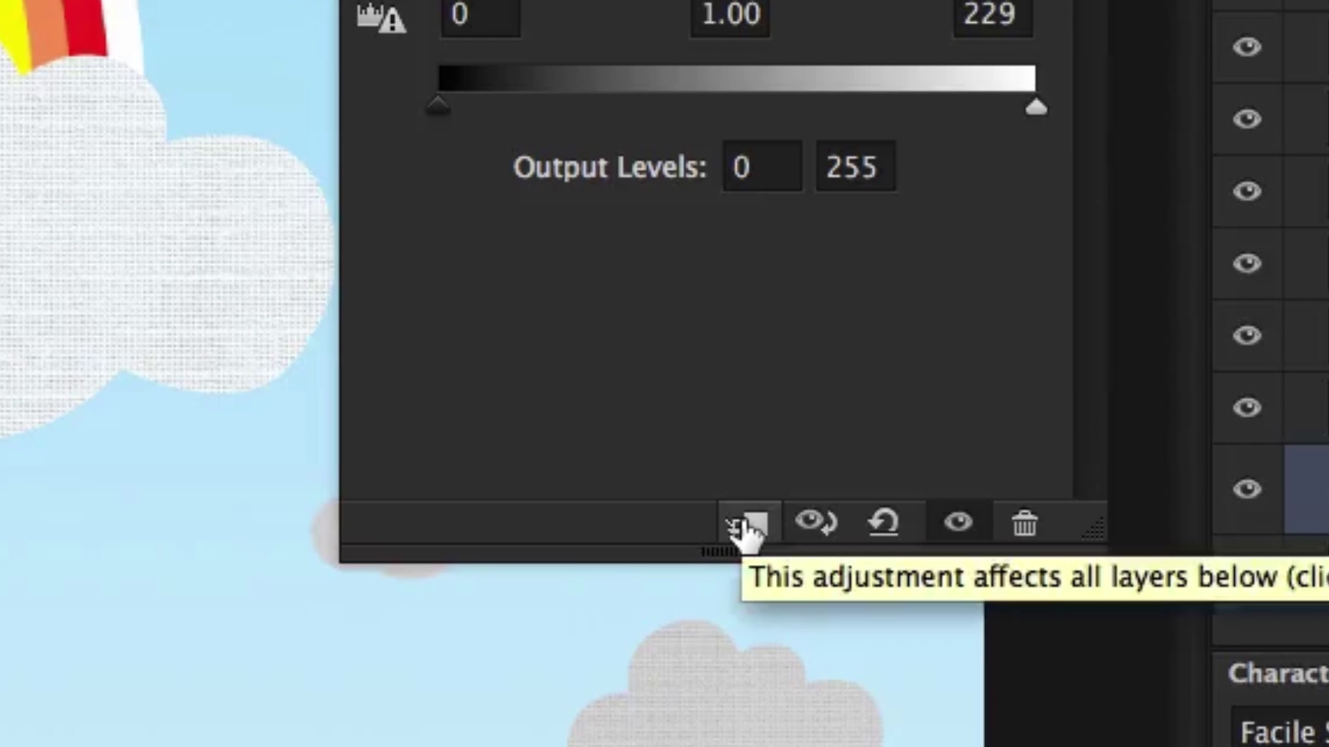
pyautogui.click(743, 533)
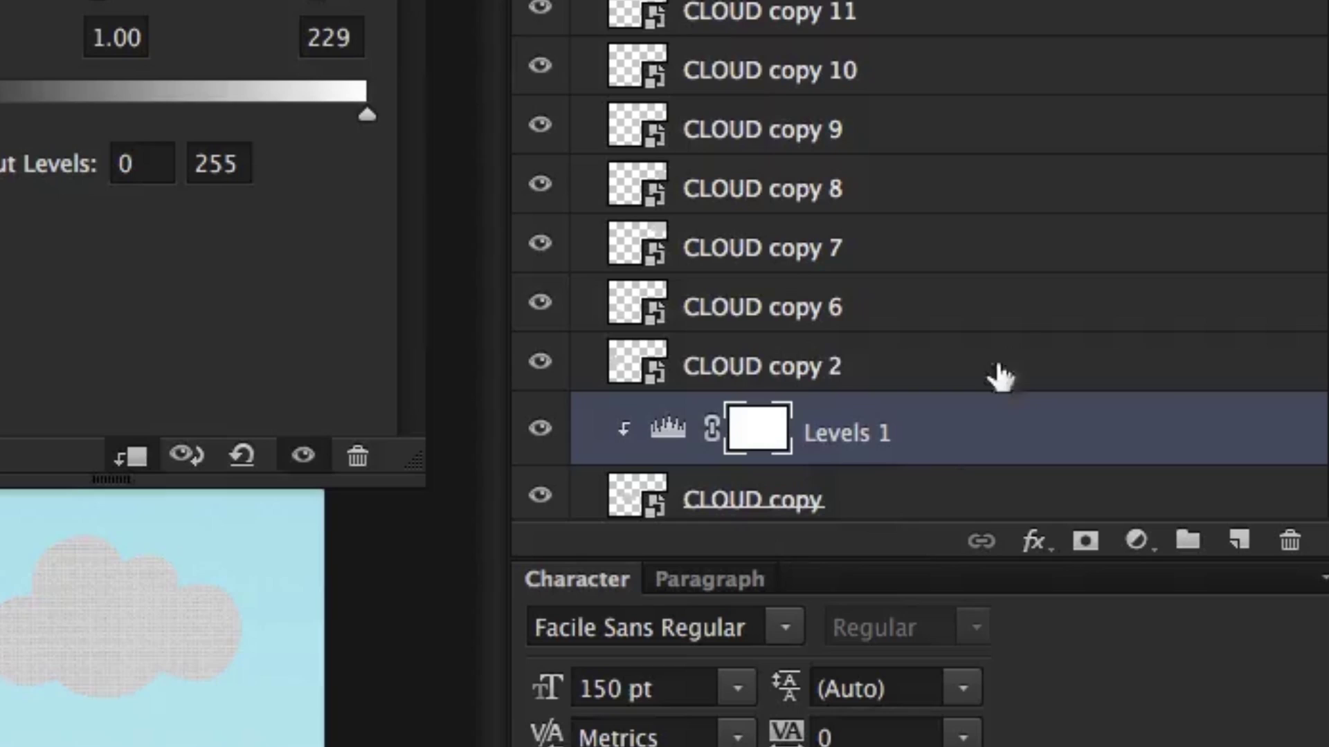
# Fine-tune the brightness of the cloud at the rainbow's left end by setting its clipped Levels highlight input to 225
pyautogui.scroll(-3, 1001, 377)
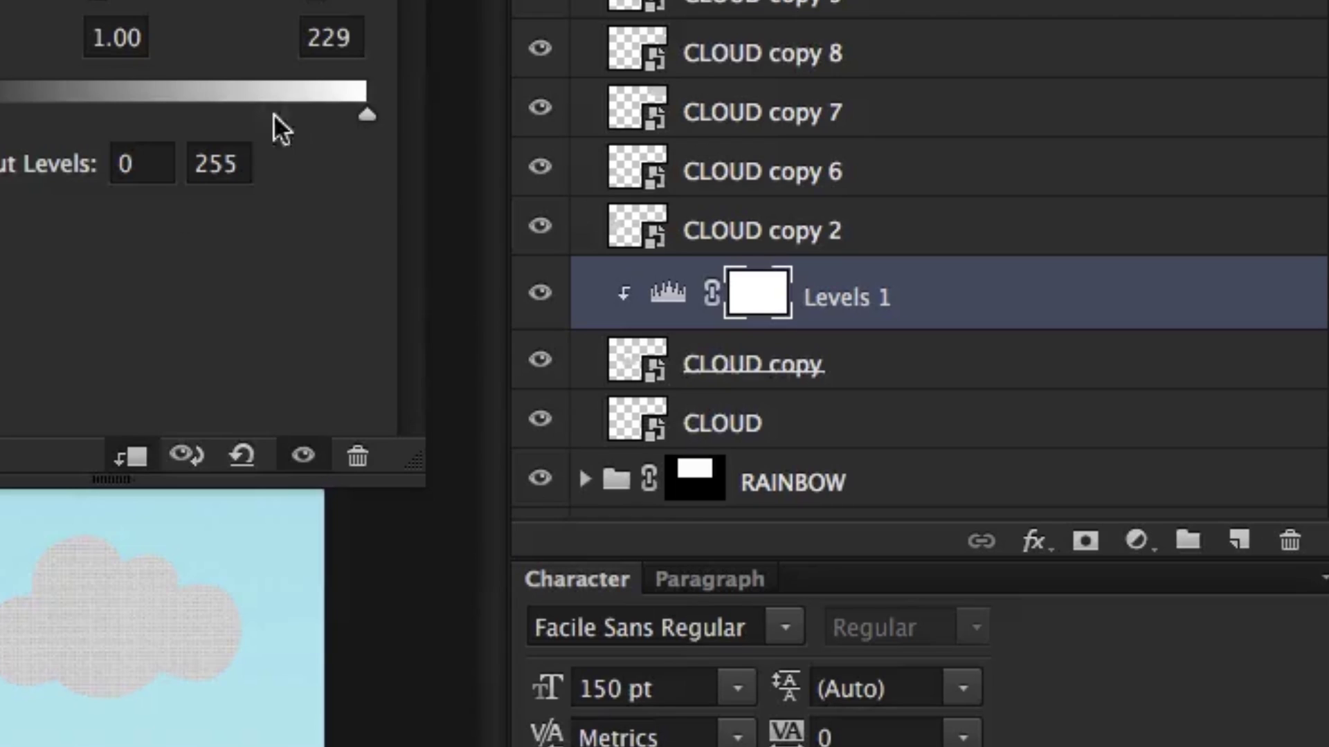
pyautogui.moveTo(320, 15); pyautogui.dragTo(301, 1)
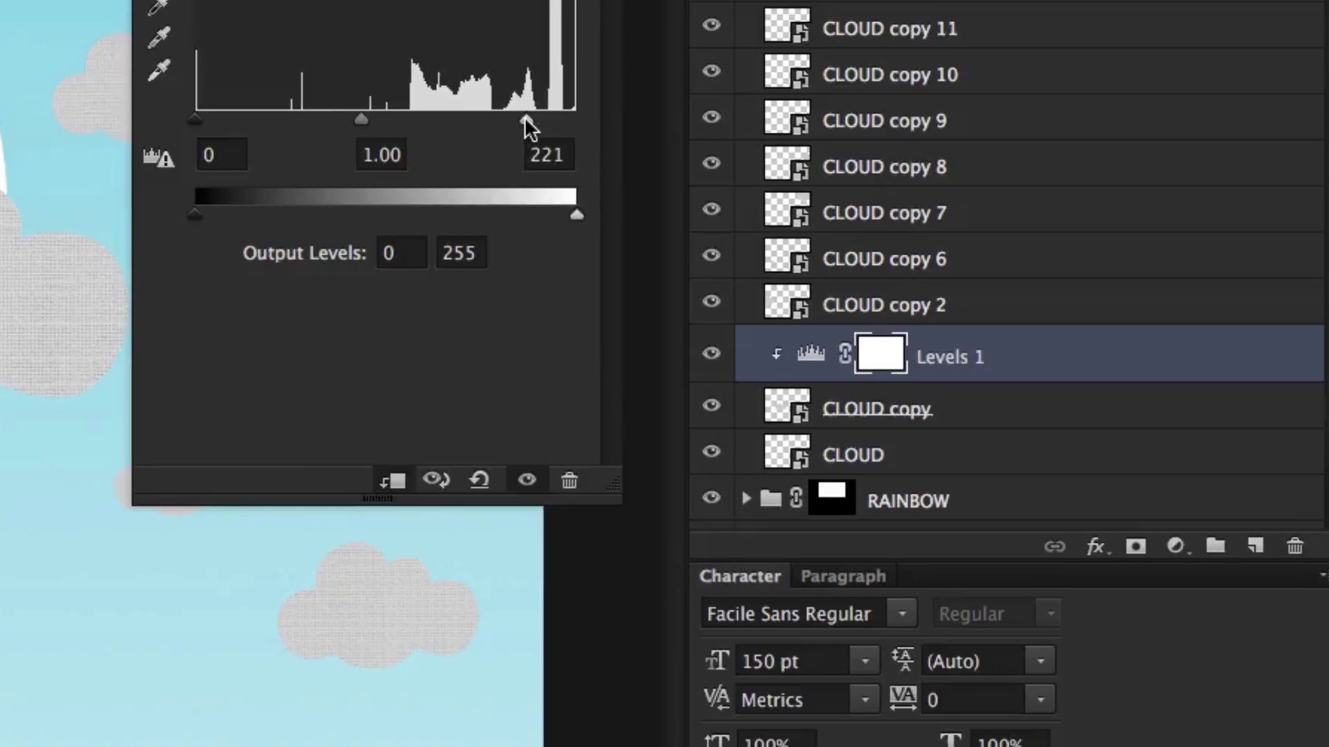
pyautogui.moveTo(526, 119); pyautogui.dragTo(536, 119)
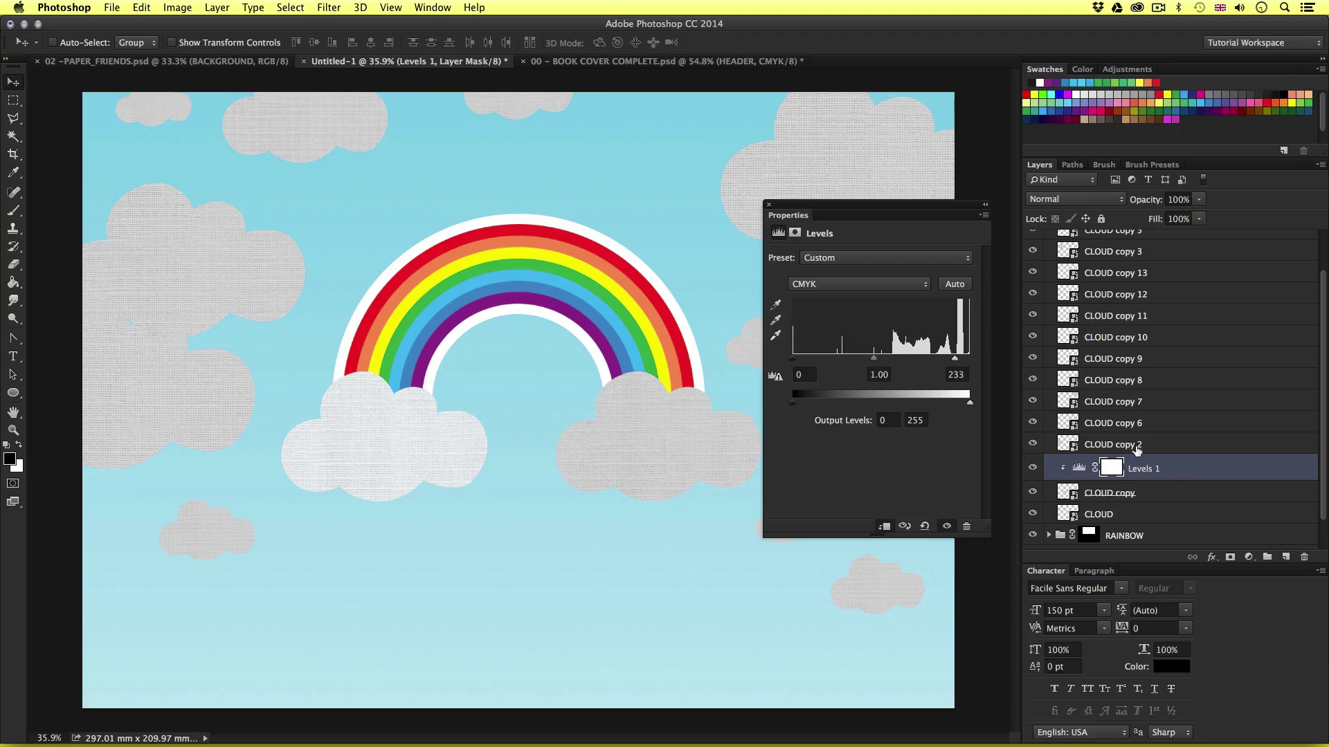
pyautogui.click(1078, 468)
pyautogui.moveTo(950, 361); pyautogui.dragTo(952, 360)
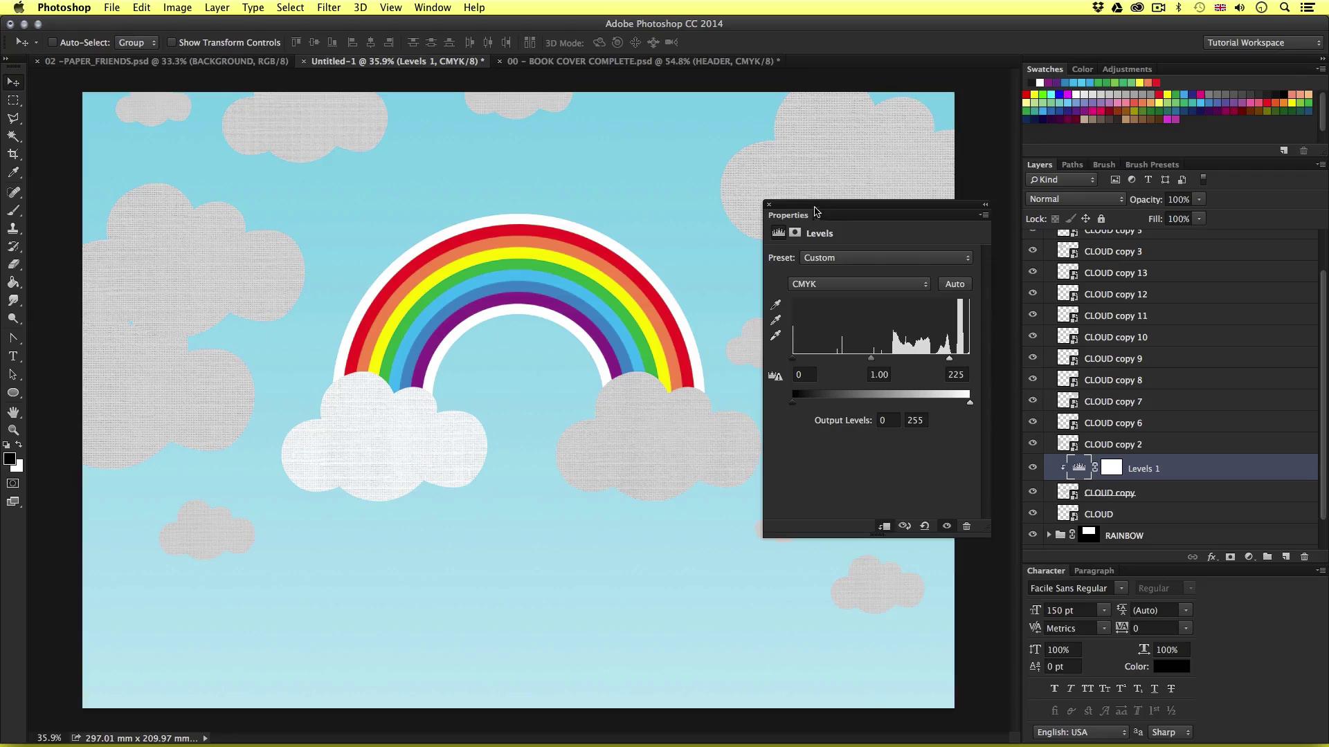
pyautogui.moveTo(817, 211); pyautogui.dragTo(842, 209)
# Brighten the cloud at the rainbow's right end with a clipped Levels adjustment layer whose highlight input is 222
pyautogui.rightClick(662, 427)
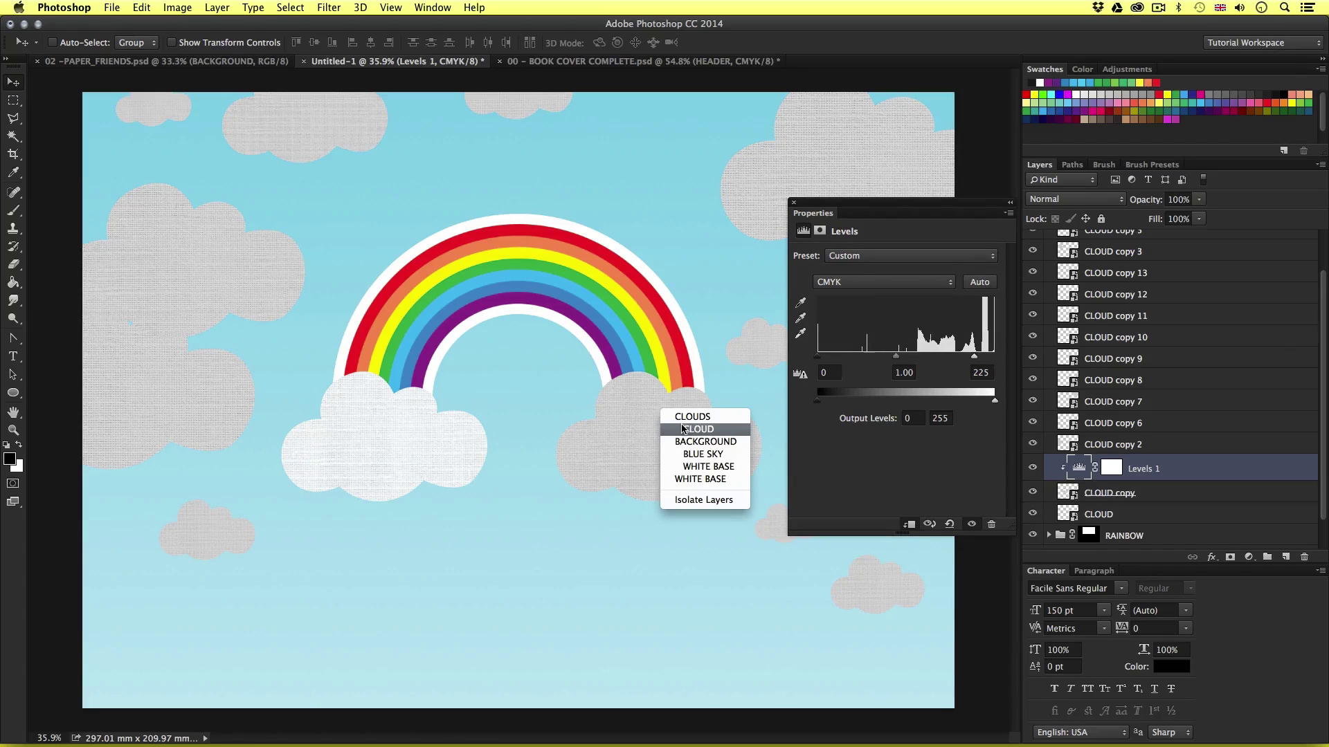
pyautogui.click(682, 429)
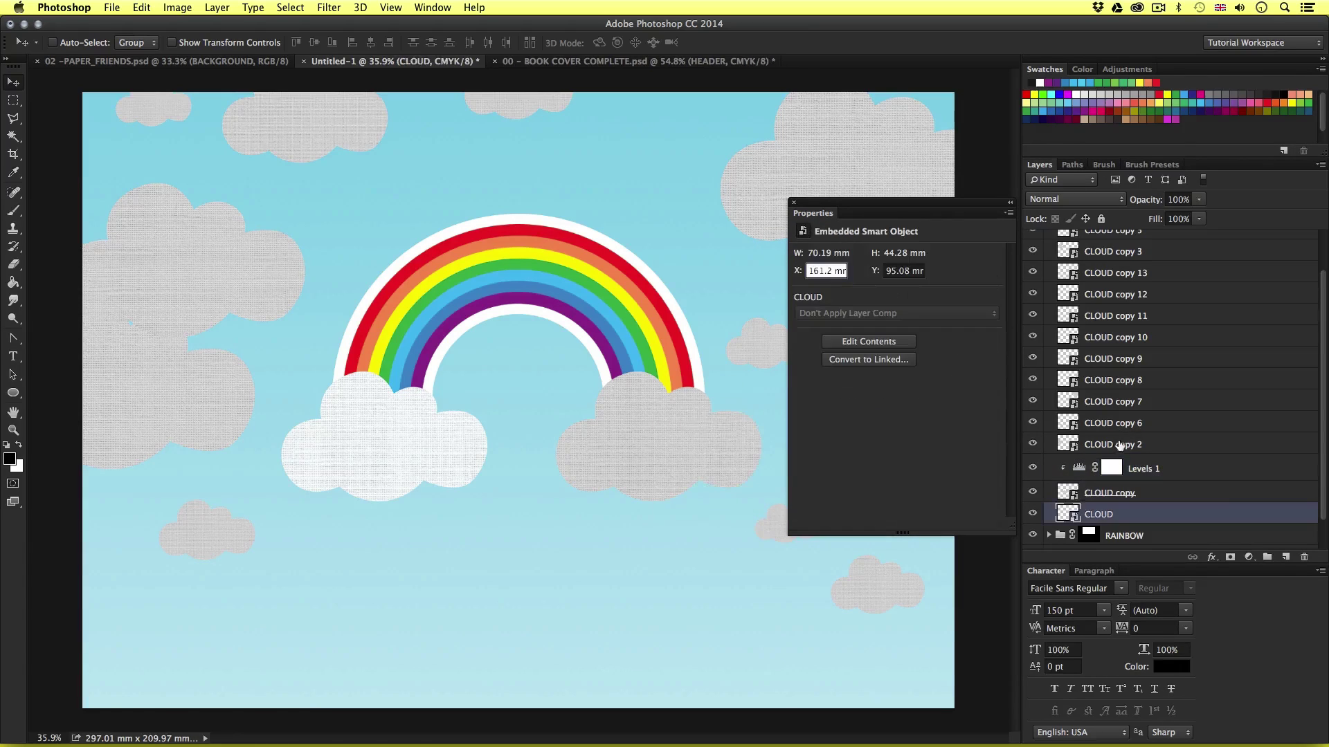
pyautogui.click(1248, 558)
pyautogui.click(1249, 627)
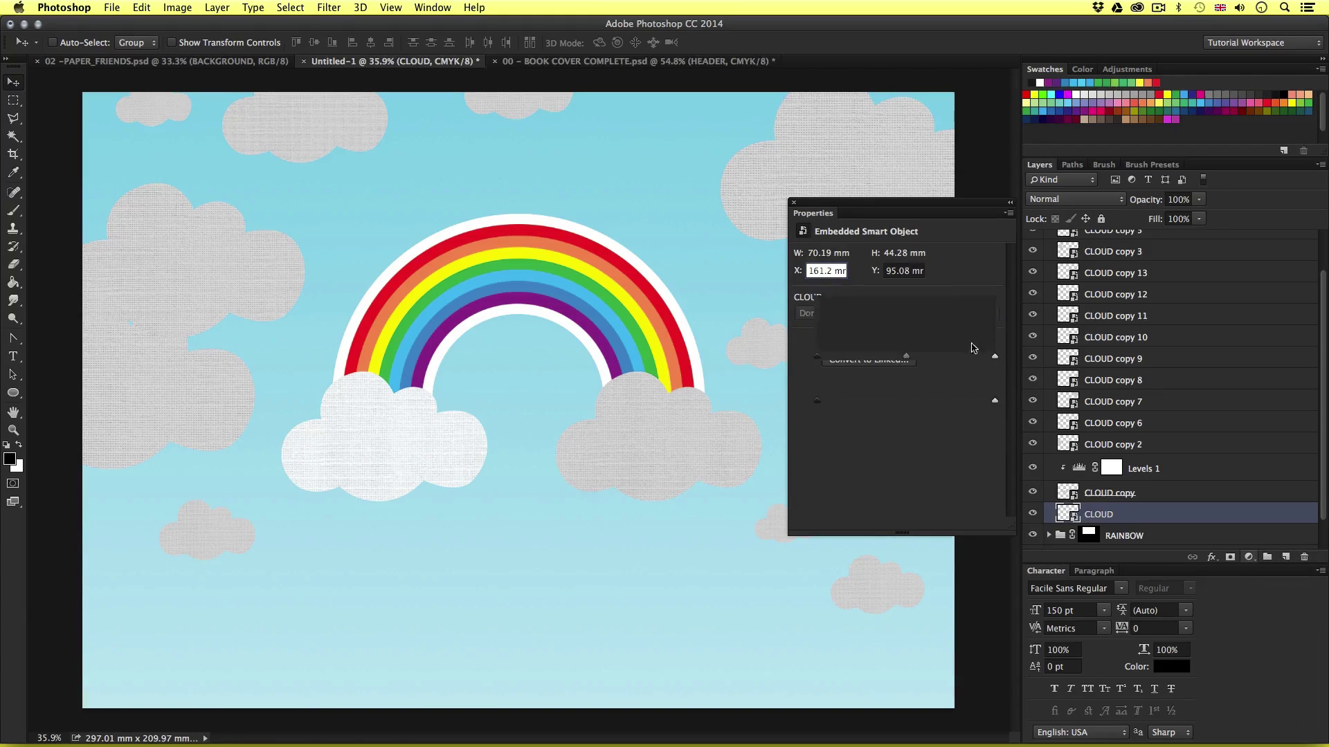
pyautogui.moveTo(995, 359); pyautogui.dragTo(972, 358)
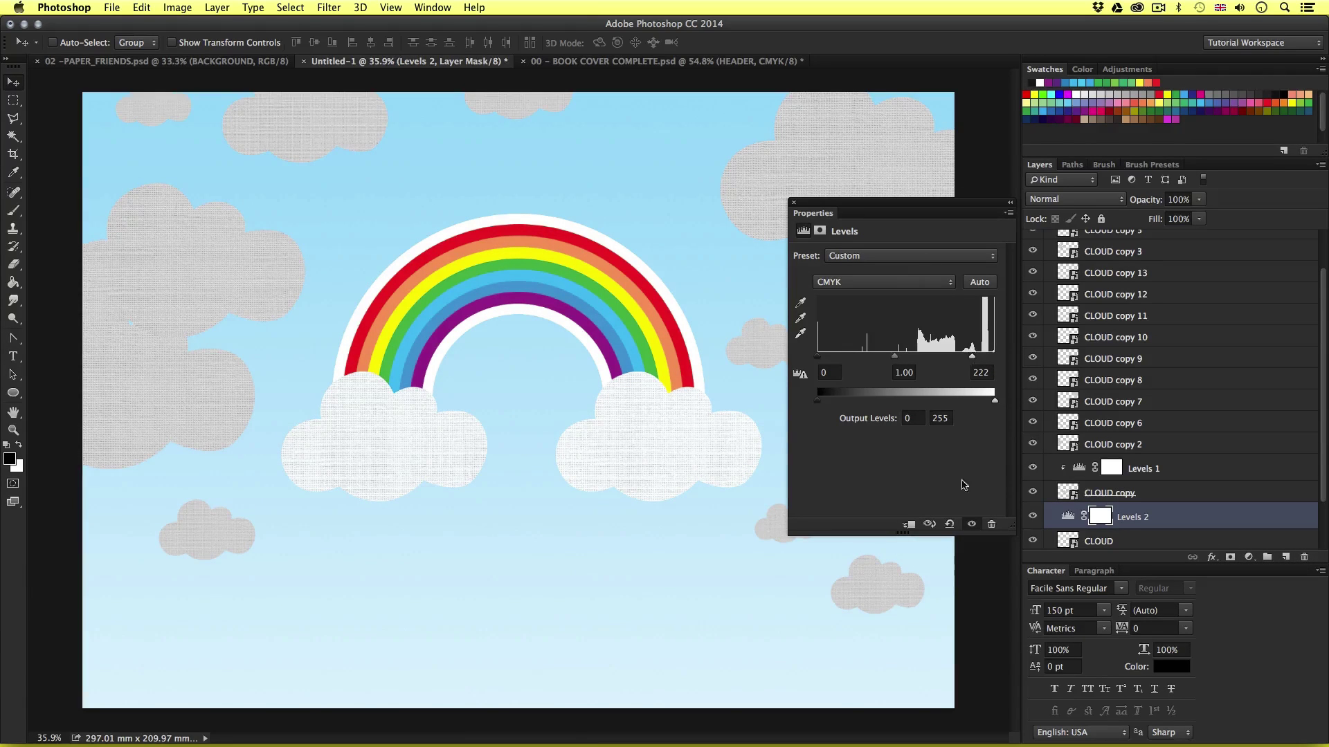
pyautogui.click(910, 524)
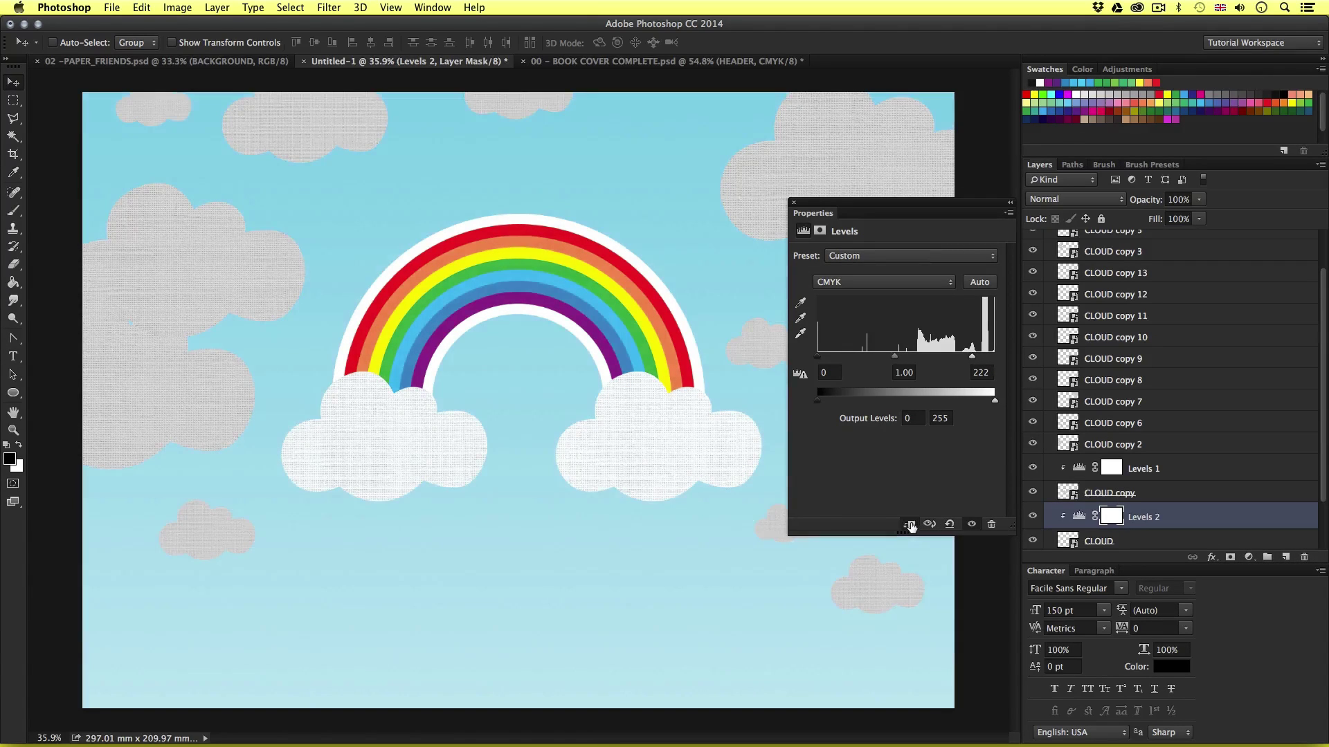
# Brighten the small cloud low on the sky's left side with its own clipped Levels adjustment layer
pyautogui.keyDown('super'); pyautogui.click(261, 528); pyautogui.keyUp('super')
pyautogui.click(1248, 558)
pyautogui.click(1248, 627)
pyautogui.click(953, 589)
# Brighten the lower of the two large clouds on the sky's left edge with a clipped Levels adjustment layer
pyautogui.keyDown('super'); pyautogui.click(122, 397); pyautogui.keyUp('super')
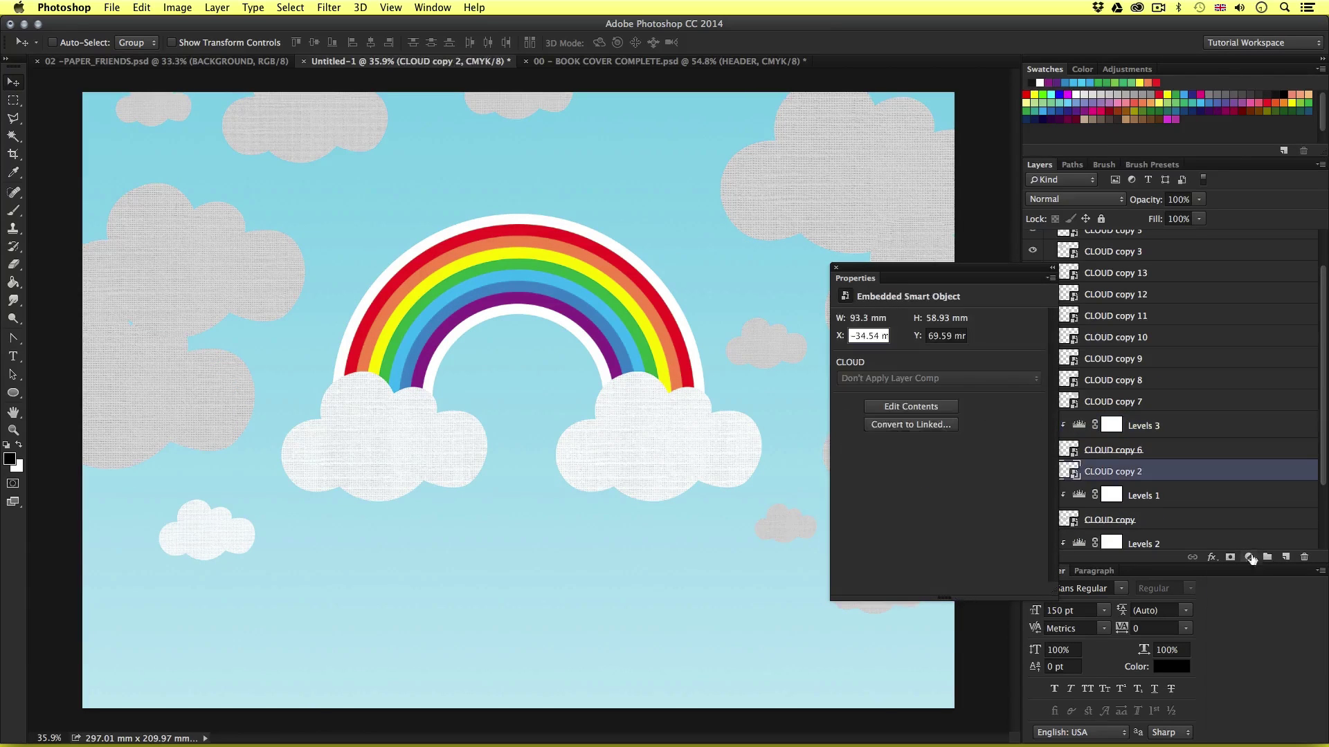
pyautogui.click(1248, 558)
pyautogui.click(1248, 627)
pyautogui.click(952, 589)
# Add a Levels adjustment layer above the upper large cloud on the sky's left edge and clip it to that cloud
pyautogui.click(1249, 558)
pyautogui.click(1248, 627)
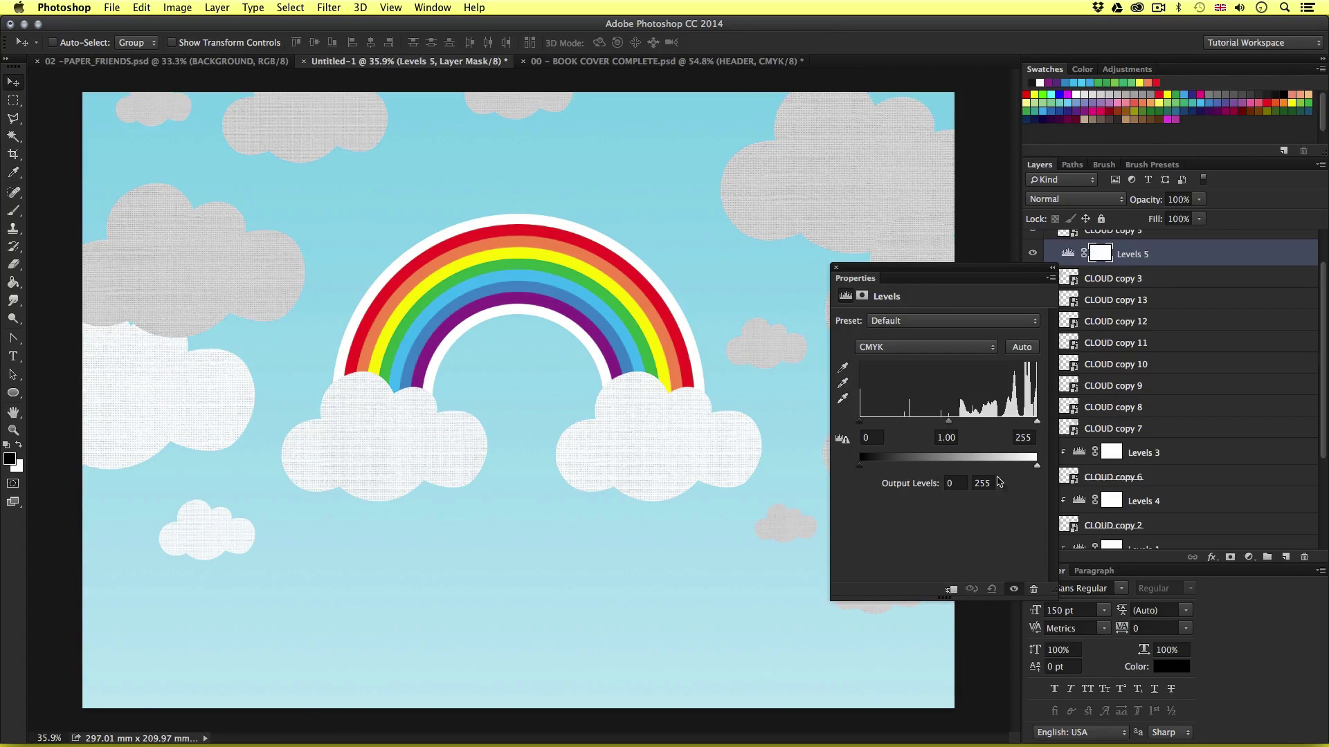
pyautogui.click(952, 589)
# Lighten the cloud cut off by the sky's top edge, left of the rainbow's peak, with a clipped Levels adjustment layer
pyautogui.rightClick(294, 106)
pyautogui.click(326, 122)
pyautogui.click(1249, 558)
pyautogui.click(1254, 625)
pyautogui.click(952, 588)
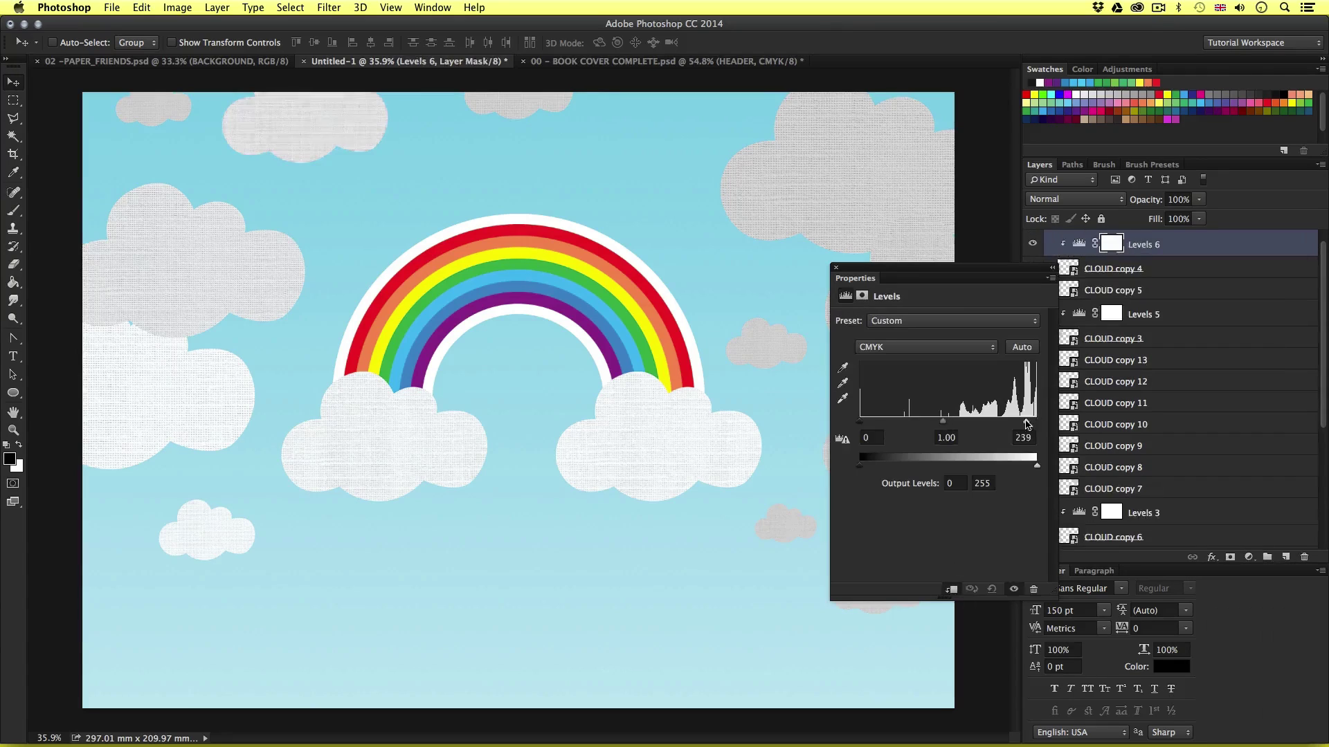
# Set the top-edge cloud's white input level to 239 and brighten the small cloud in the sky's upper-left corner with a clipped Levels adjustment
pyautogui.moveTo(1036, 422)
pyautogui.mouseDown()
pyautogui.moveTo(1004, 424)
pyautogui.moveTo(1026, 424)
pyautogui.mouseUp()
pyautogui.rightClick(149, 104)
pyautogui.click(180, 121)
pyautogui.click(1249, 558)
pyautogui.click(1248, 627)
pyautogui.click(953, 589)
pyautogui.moveTo(899, 278); pyautogui.dragTo(530, 309)
# Brighten the CLOUD copy 8 layer with its own clipped Levels adjustment layer by lowering the white input level
pyautogui.click(1107, 495)
pyautogui.click(1249, 557)
pyautogui.click(1231, 624)
pyautogui.click(581, 620)
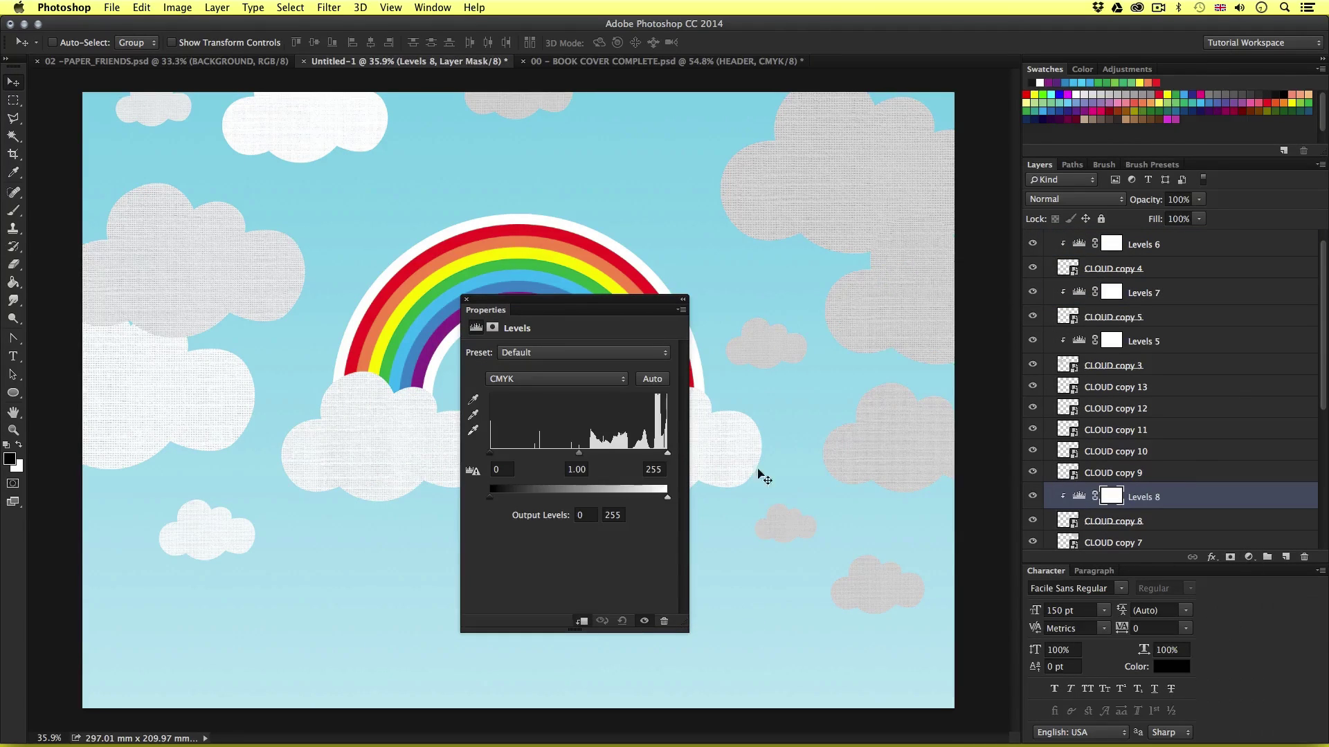
pyautogui.moveTo(666, 453)
pyautogui.mouseDown()
pyautogui.moveTo(640, 457)
pyautogui.moveTo(657, 457)
pyautogui.mouseUp()
# Brighten the CLOUD copy 13 layer with a clipped Levels adjustment layer
pyautogui.click(1107, 387)
pyautogui.click(1249, 558)
pyautogui.click(1237, 623)
pyautogui.click(581, 621)
# Brighten the CLOUD copy 10 layer with a clipped Levels adjustment layer
pyautogui.click(1114, 478)
pyautogui.click(1249, 558)
pyautogui.click(1251, 626)
pyautogui.click(581, 621)
# Brighten the CLOUD copy 7 layer with a clipped Levels adjustment layer
pyautogui.click(1114, 534)
pyautogui.click(1249, 558)
pyautogui.click(1236, 624)
pyautogui.click(581, 621)
# Lighten CLOUD copy 11, the mid-height cloud cut off by the sky's right edge, with a clipped Levels adjustment at white input 238
pyautogui.click(1114, 372)
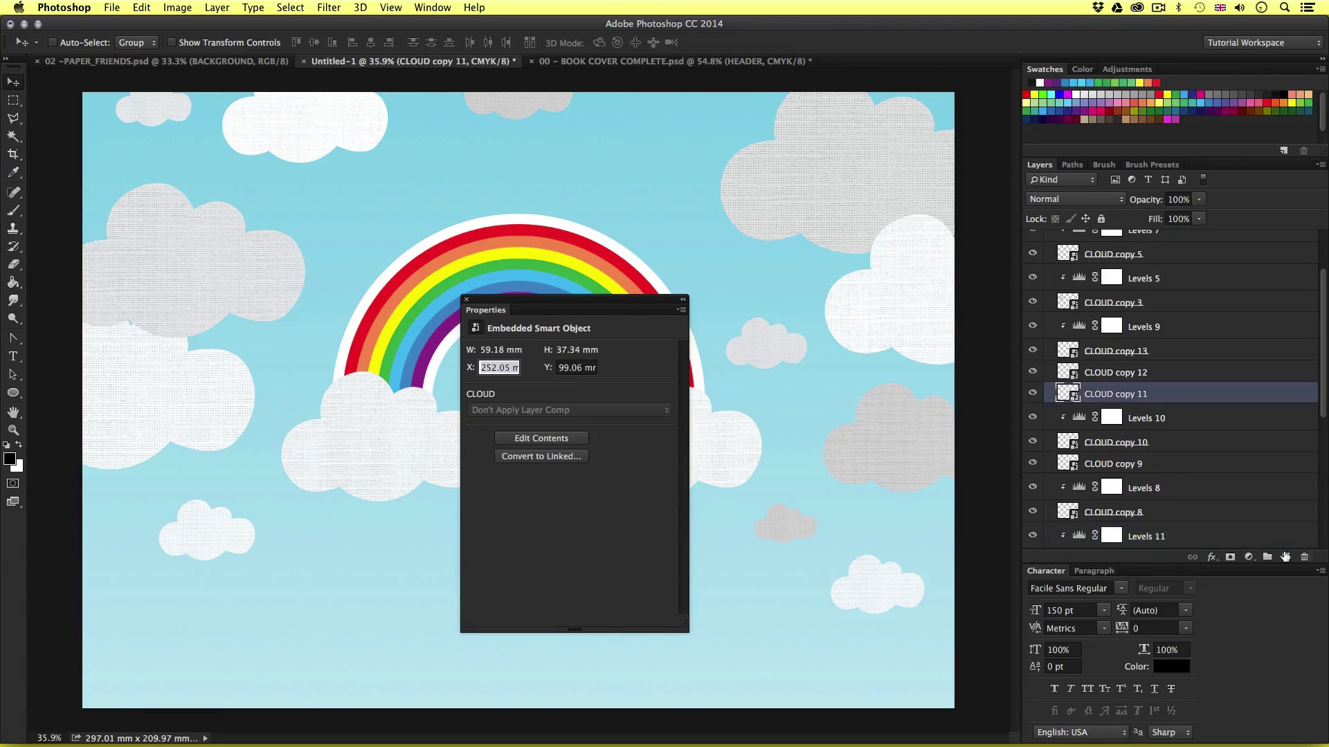
pyautogui.click(1248, 557)
pyautogui.click(1237, 623)
pyautogui.click(581, 621)
# Narrow the floating Levels properties window and move it clear of the layer stack
pyautogui.moveTo(536, 314); pyautogui.dragTo(870, 230)
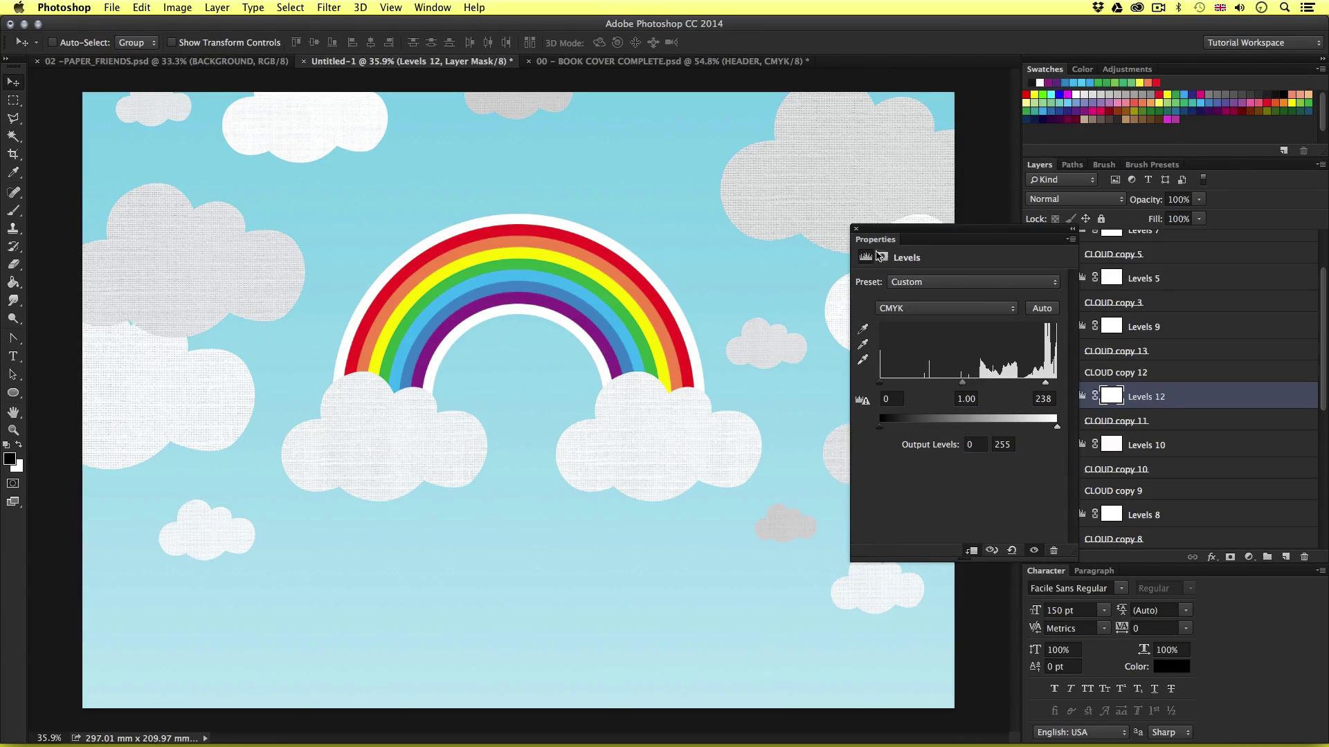
pyautogui.moveTo(888, 229); pyautogui.dragTo(1028, 280)
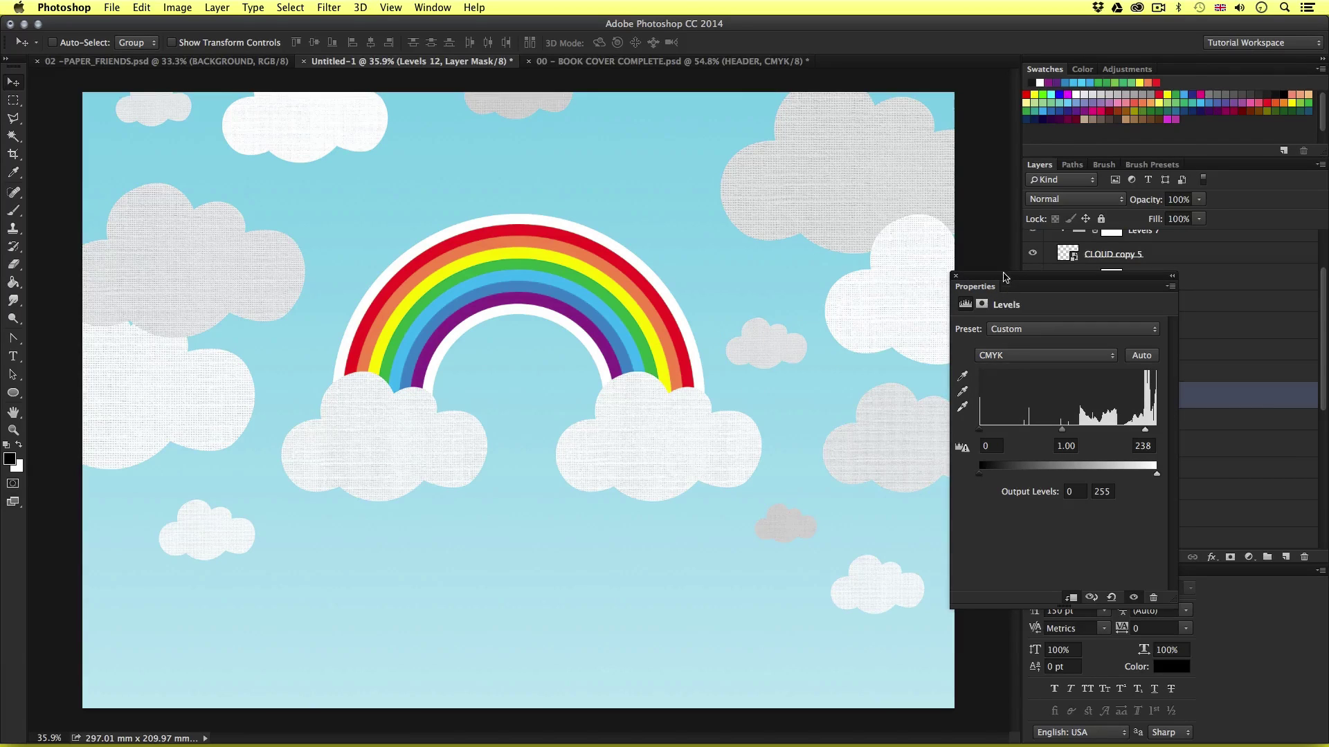
pyautogui.moveTo(1176, 596); pyautogui.dragTo(1108, 596)
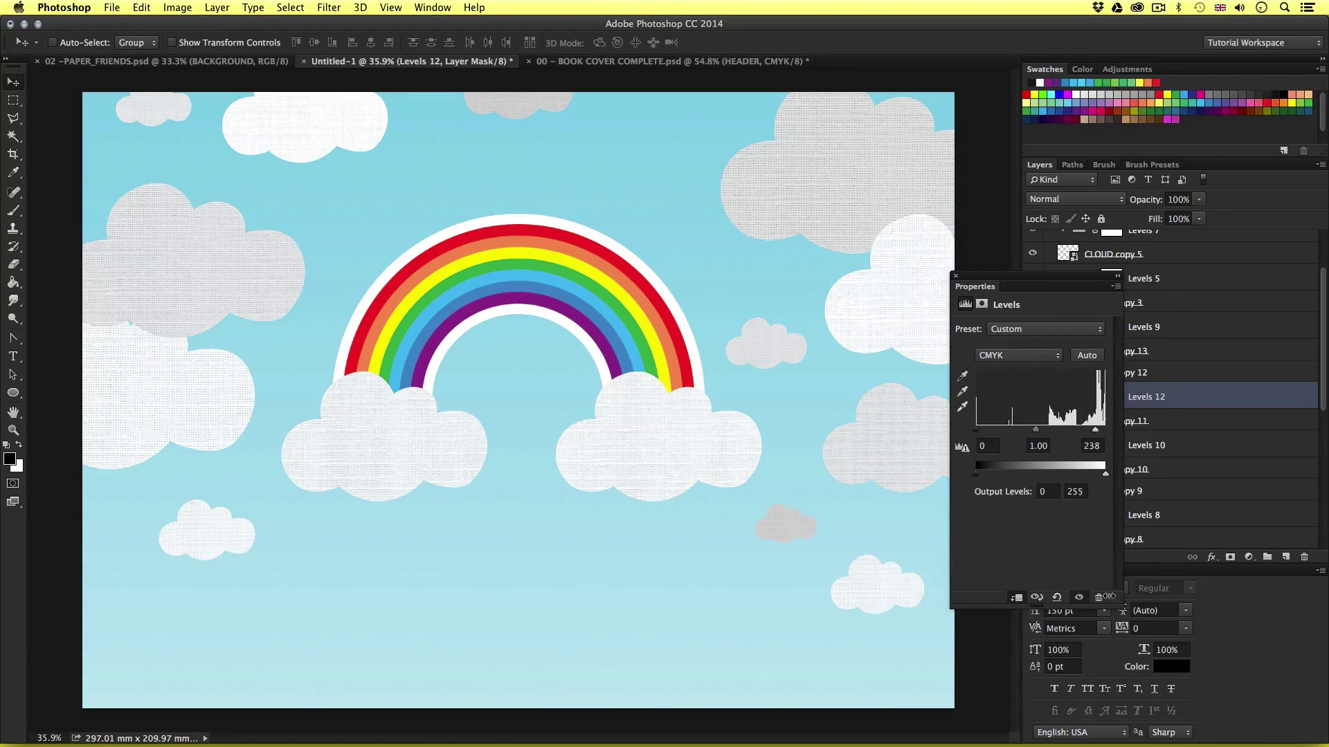
pyautogui.moveTo(1045, 277); pyautogui.dragTo(927, 78)
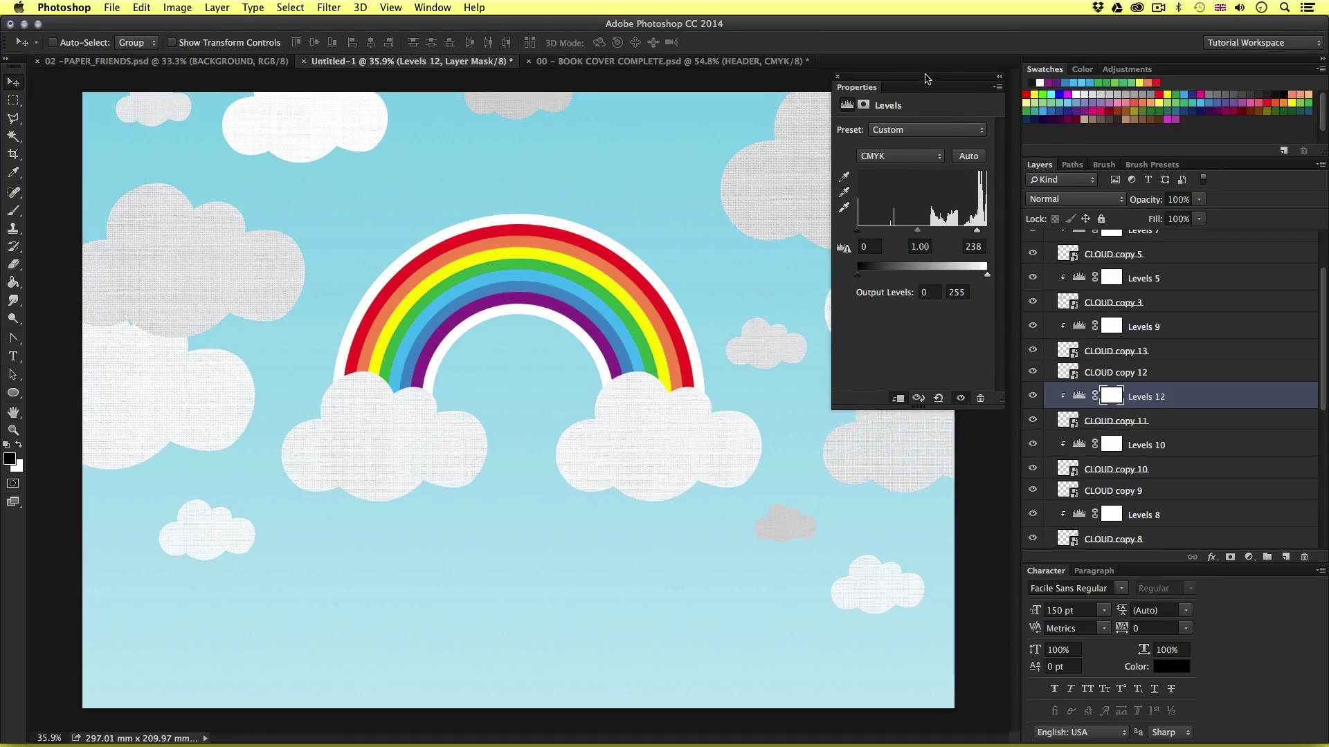
# Move the upper large cloud on the sky's left edge, CLOUD copy 3, with its Levels 5 adjustment to the bottom of the CLOUDS group
pyautogui.rightClick(178, 273)
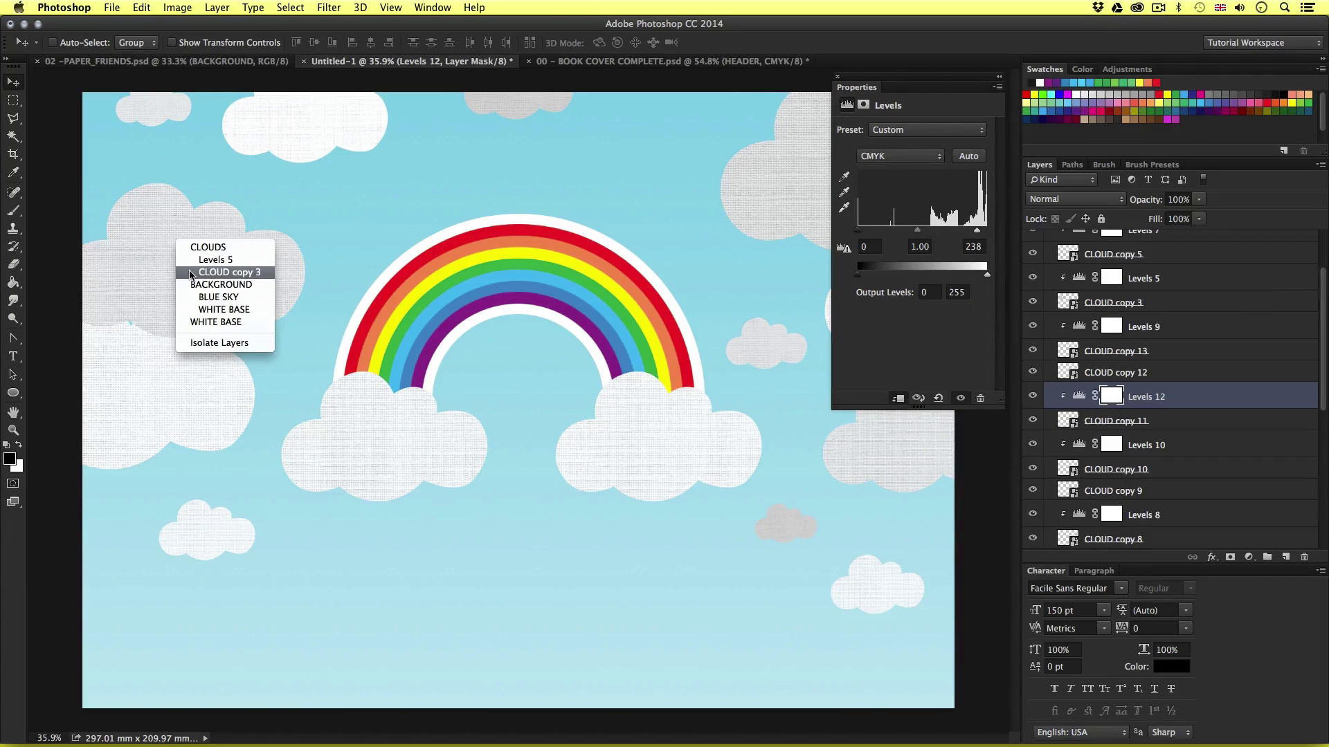
pyautogui.click(191, 272)
pyautogui.scroll(1, 1185, 379)
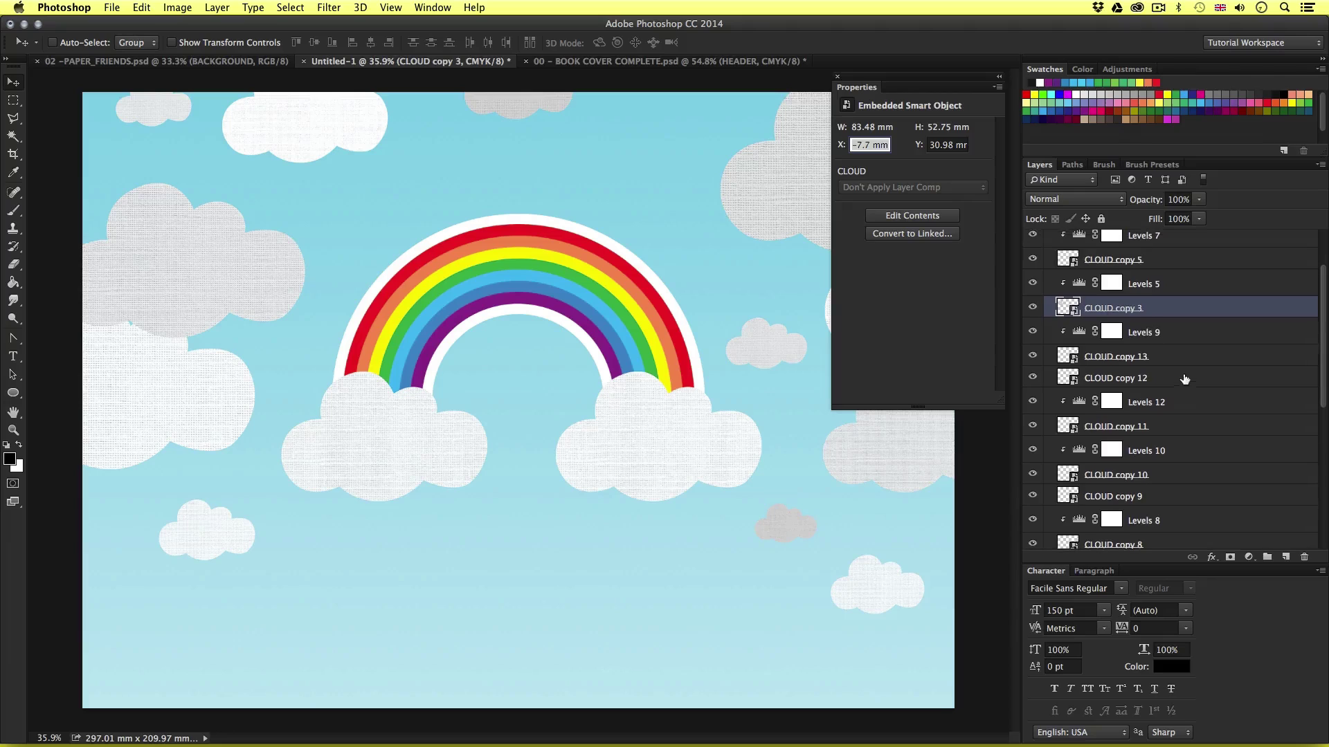
pyautogui.click(1032, 307)
pyautogui.click(1032, 307)
pyautogui.click(1031, 306)
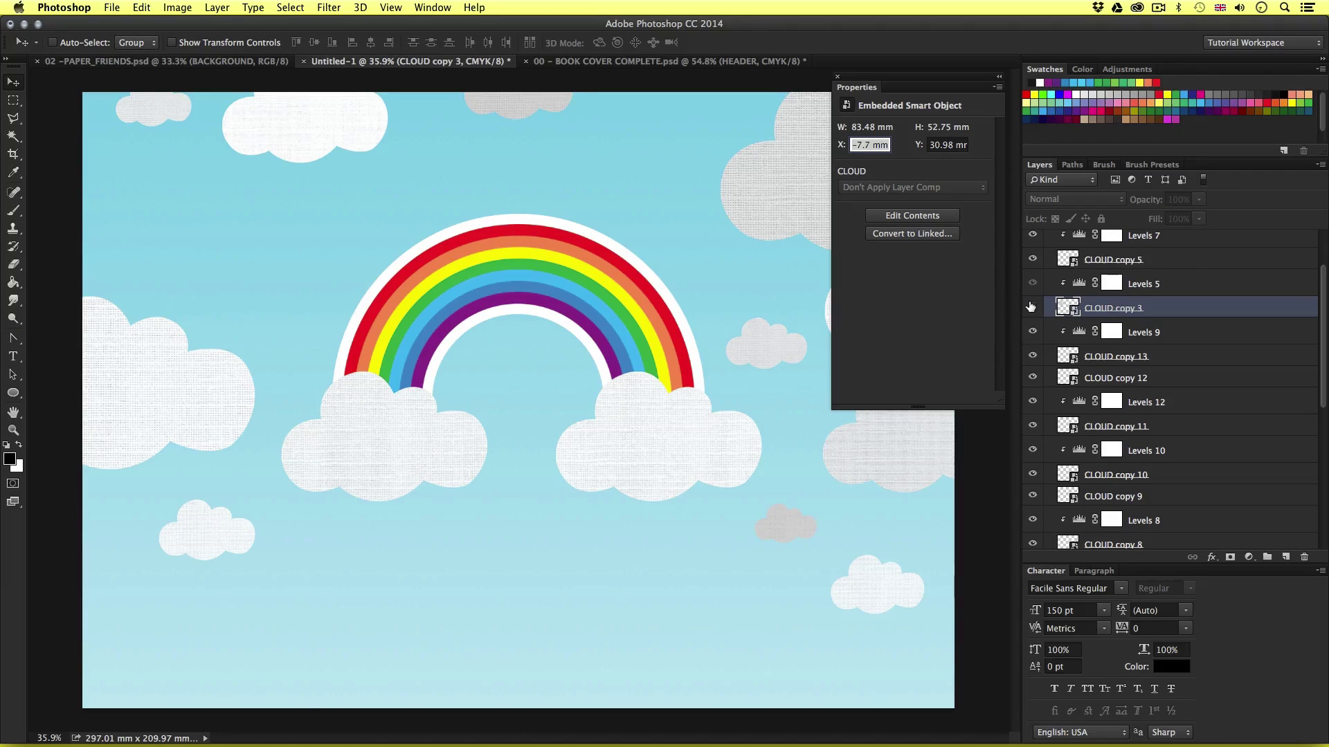
pyautogui.click(1032, 307)
pyautogui.click(1031, 307)
pyautogui.click(1032, 307)
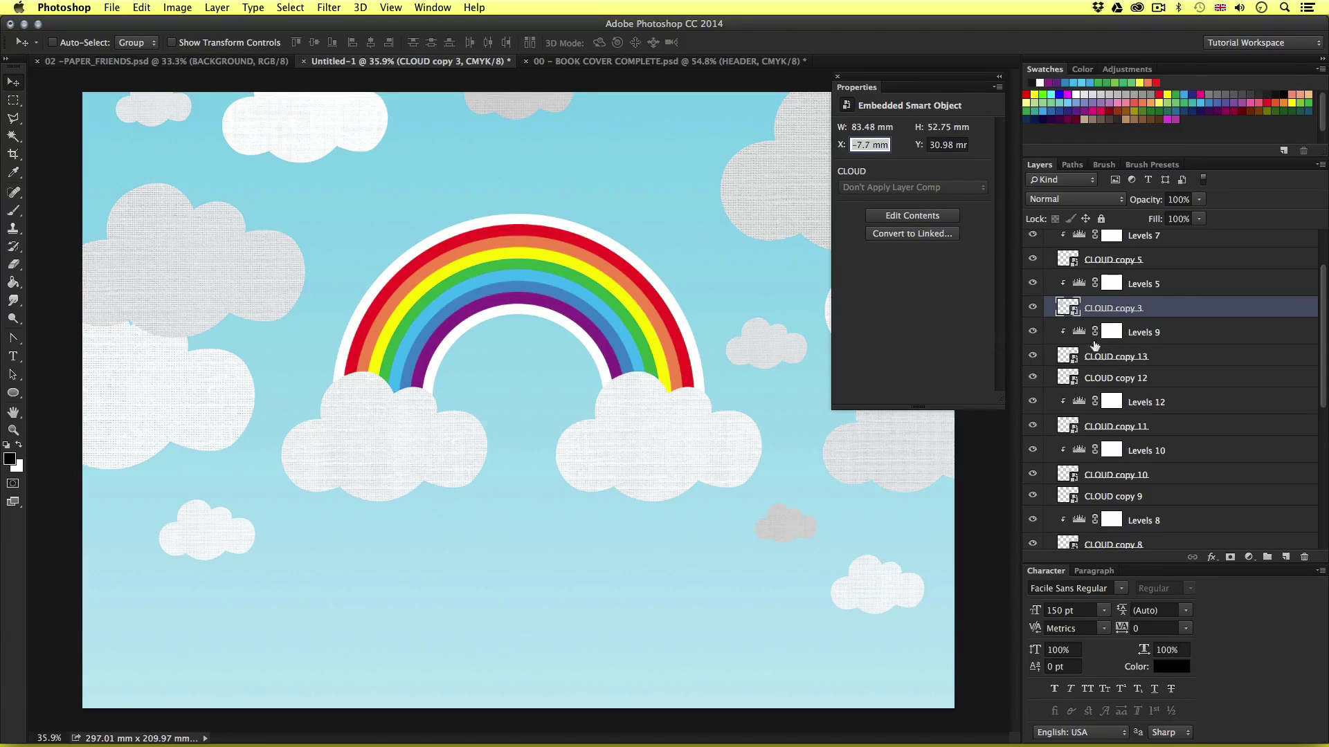
pyautogui.keyDown('shift'); pyautogui.click(1194, 284); pyautogui.keyUp('shift')
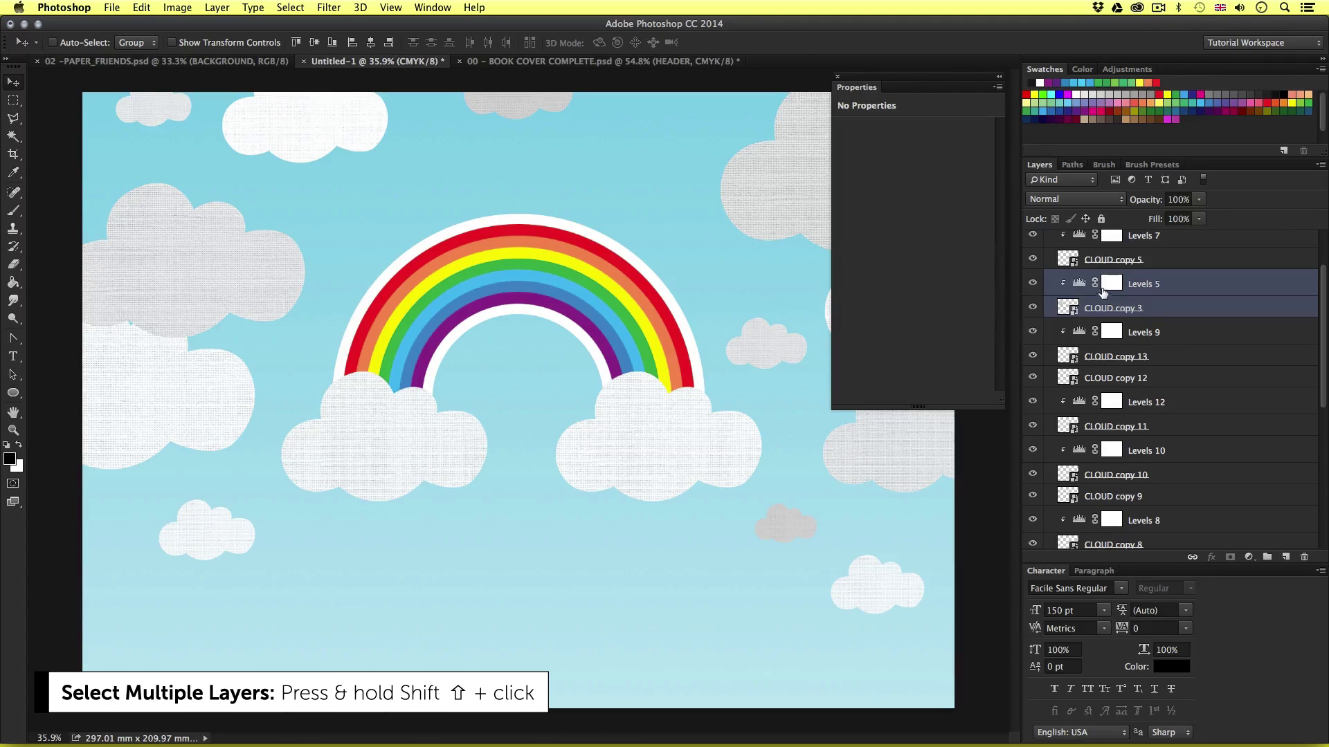
pyautogui.moveTo(1179, 309); pyautogui.dragTo(1179, 486)
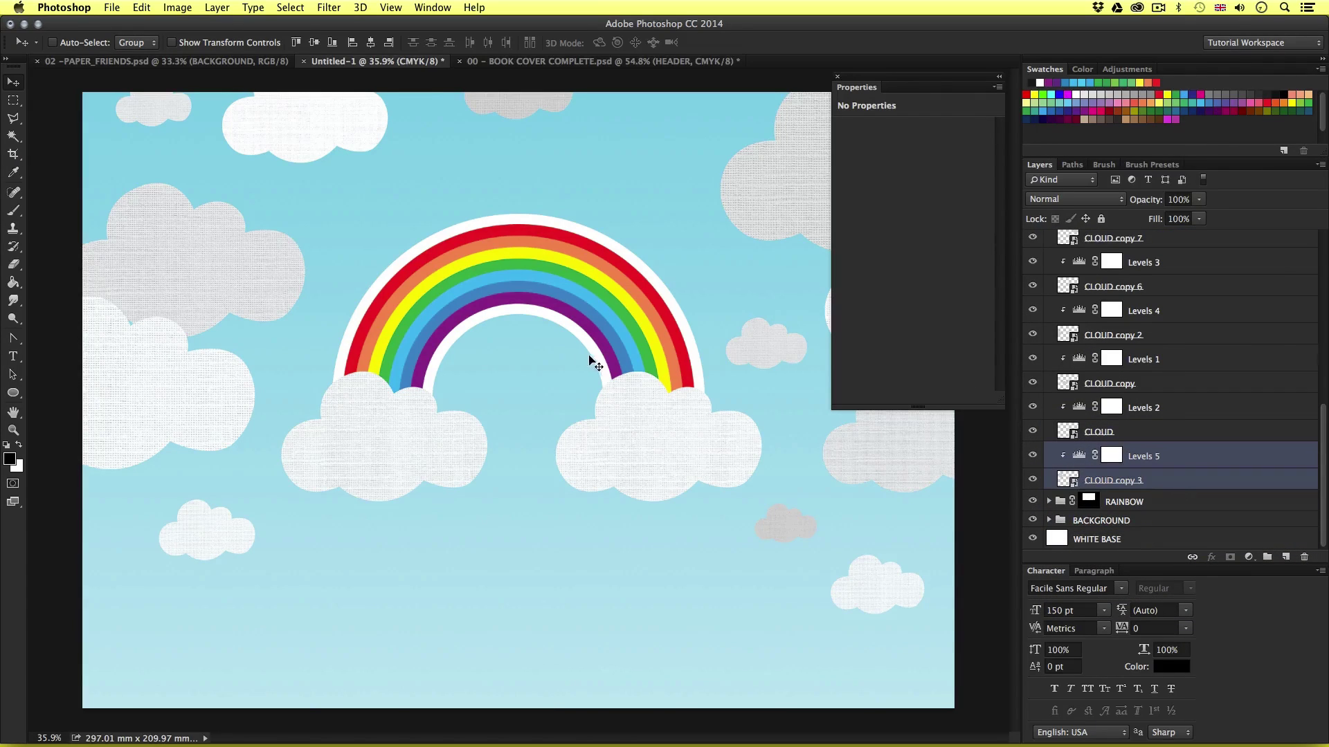
# Nudge only the CLOUD copy 3 cloud slightly down and to the left, to X -8.97 mm and Y 32.51 mm
pyautogui.click(1176, 481)
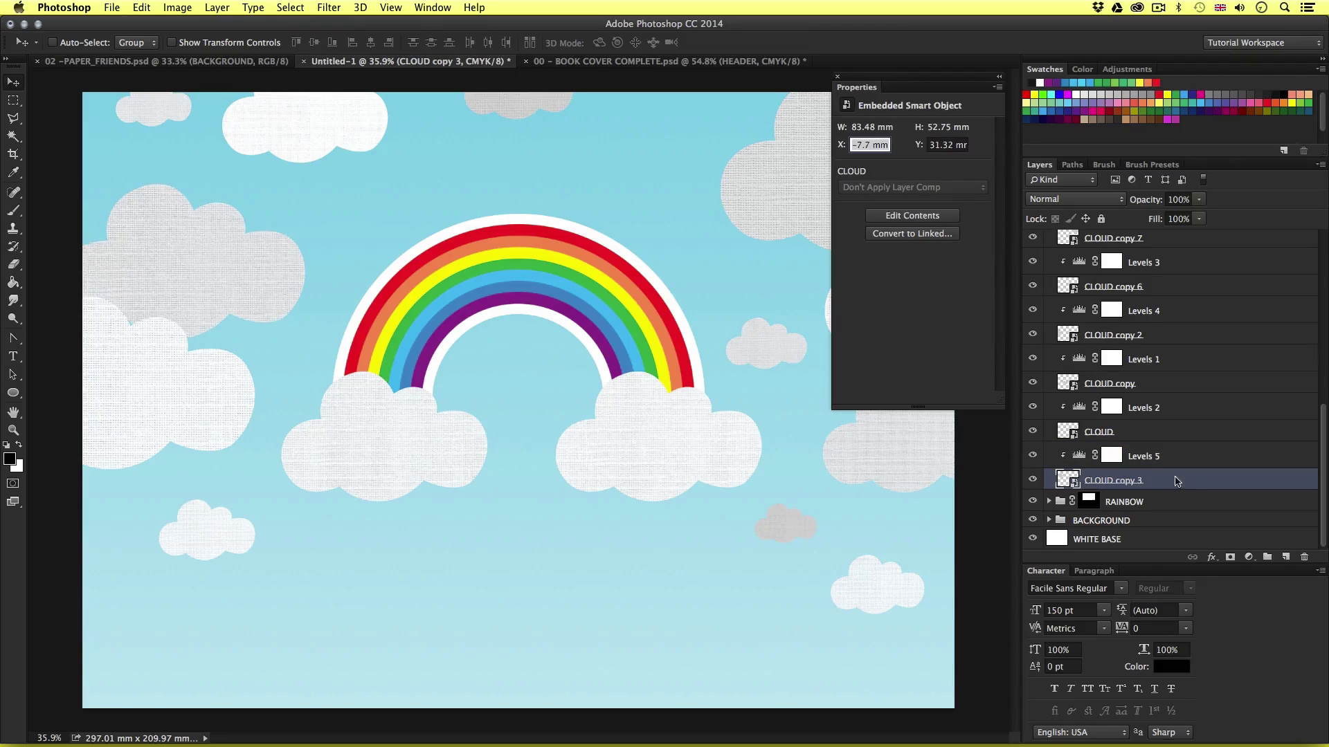
pyautogui.scroll(1, 1233, 398)
pyautogui.scroll(5, 1233, 398)
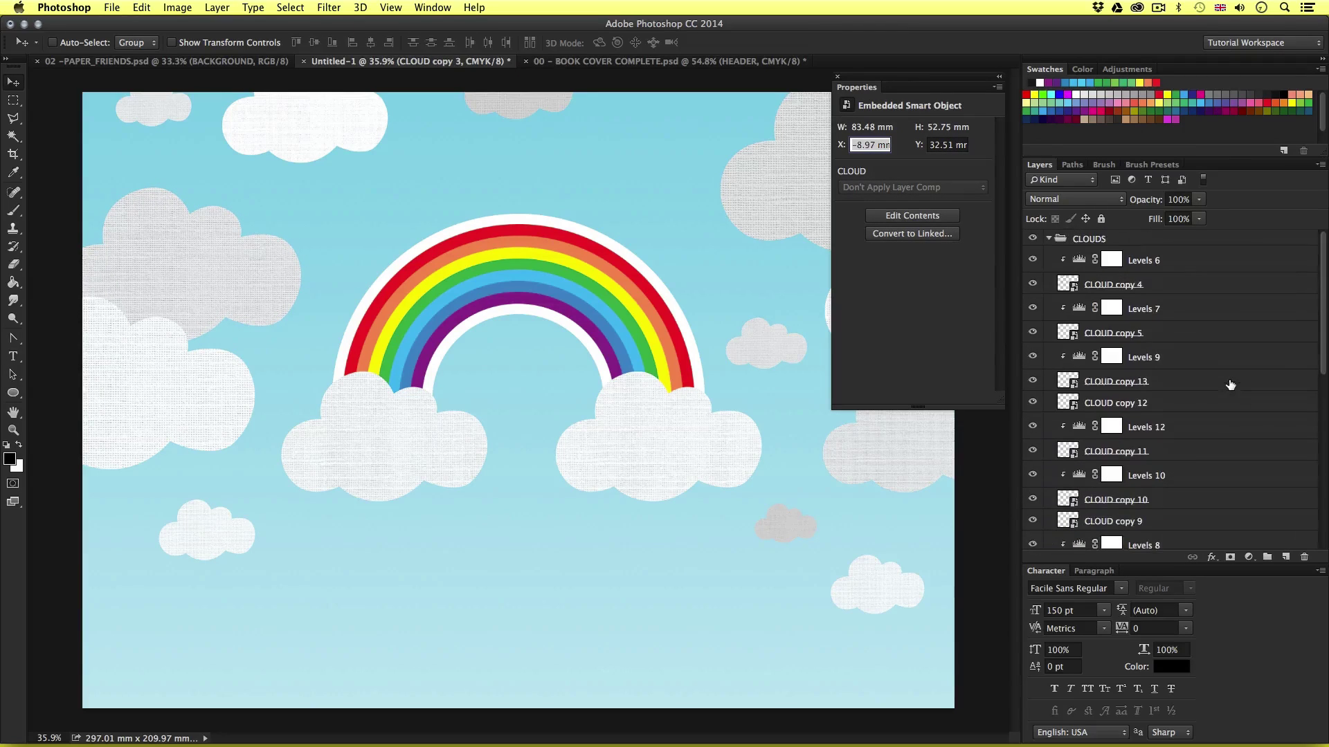
# Collapse the CLOUDS layer group and close the floating Properties window with no layer selected
pyautogui.click(1047, 239)
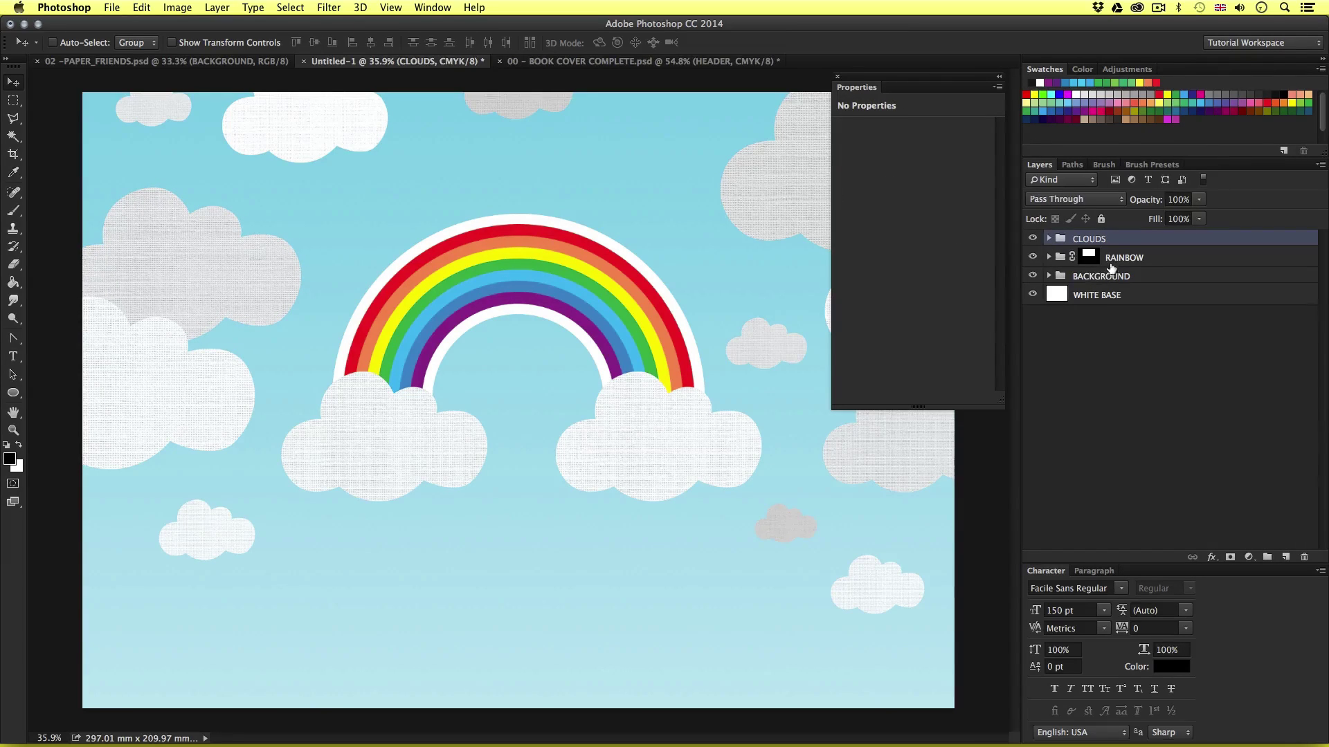
pyautogui.click(1107, 380)
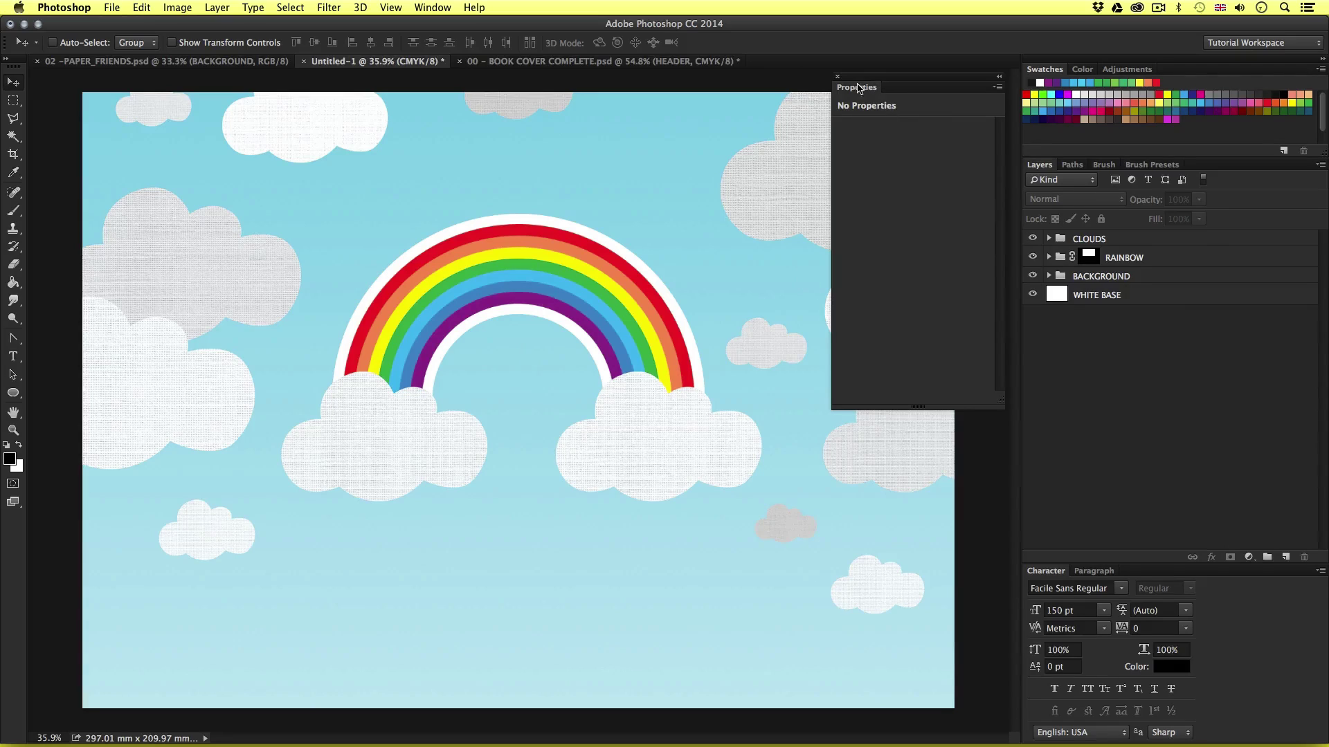
pyautogui.click(836, 79)
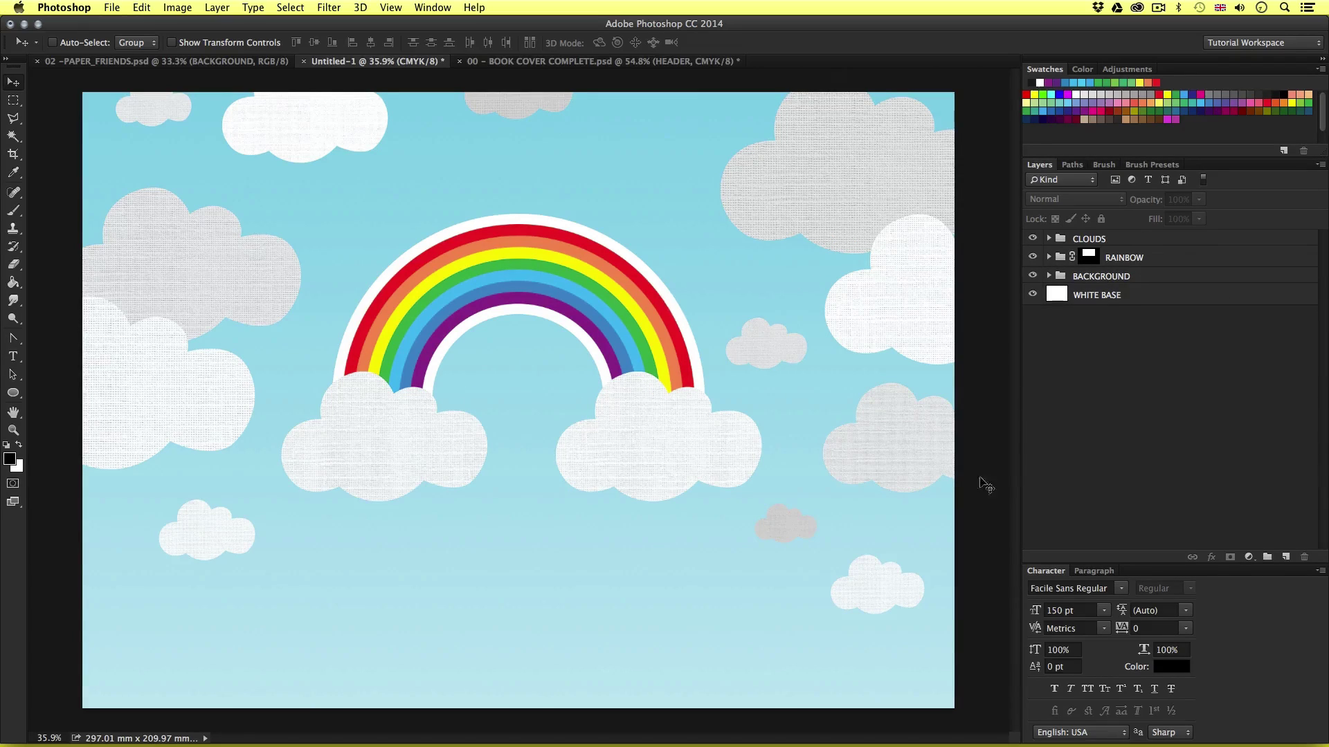
pyautogui.click(1157, 260)
pyautogui.click(1151, 239)
pyautogui.click(1151, 257)
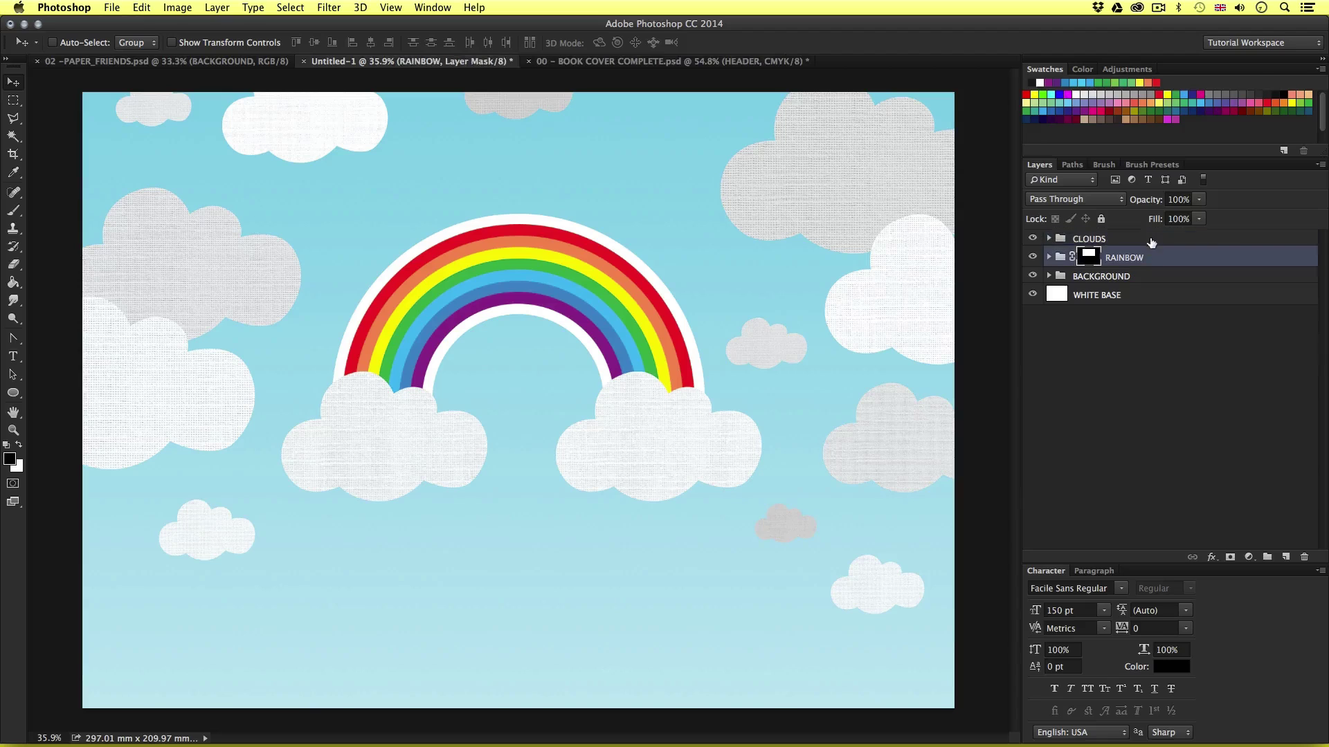
pyautogui.click(1151, 240)
pyautogui.click(1153, 257)
pyautogui.click(1135, 390)
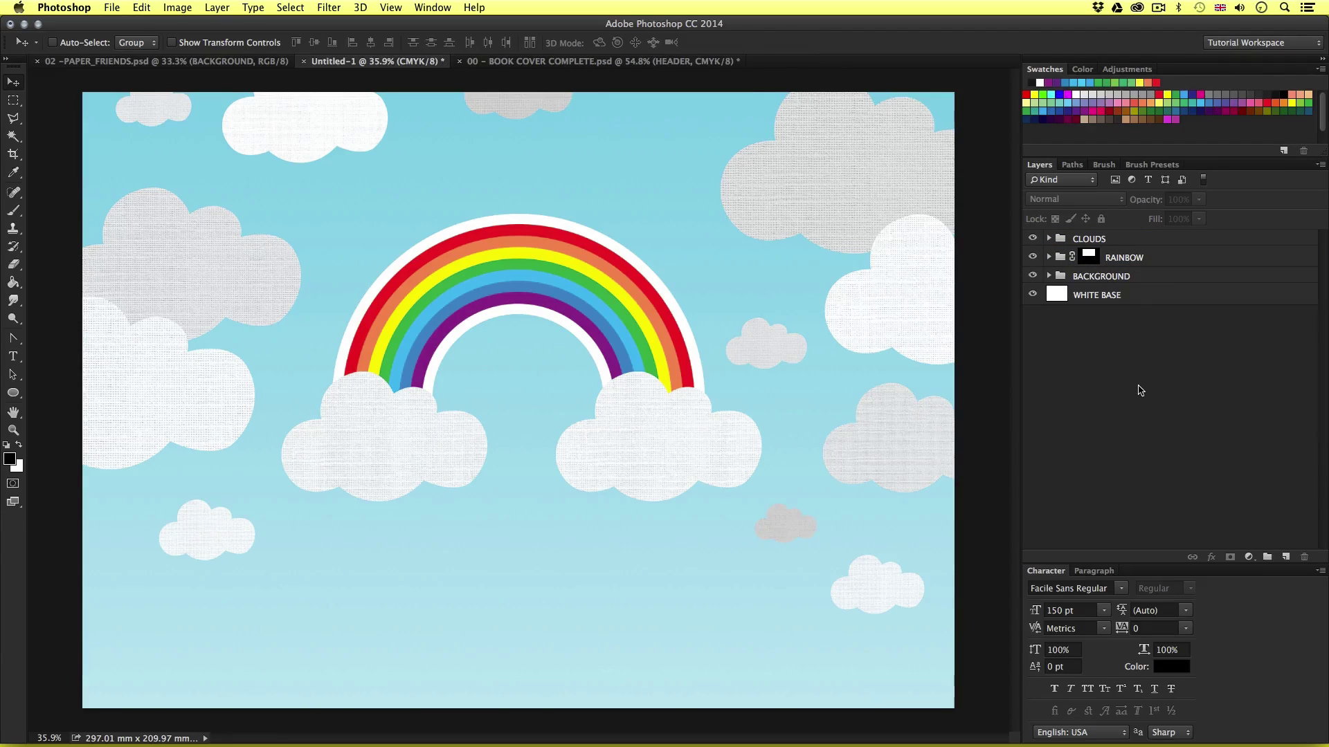
# Switch to Finder and open 02 - PAPER AIR BALLOONS.psd from the 00 - ASSETS FOLDER in Photoshop
pyautogui.press('super')
pyautogui.press('super+Tab')
pyautogui.press('super+Tab')
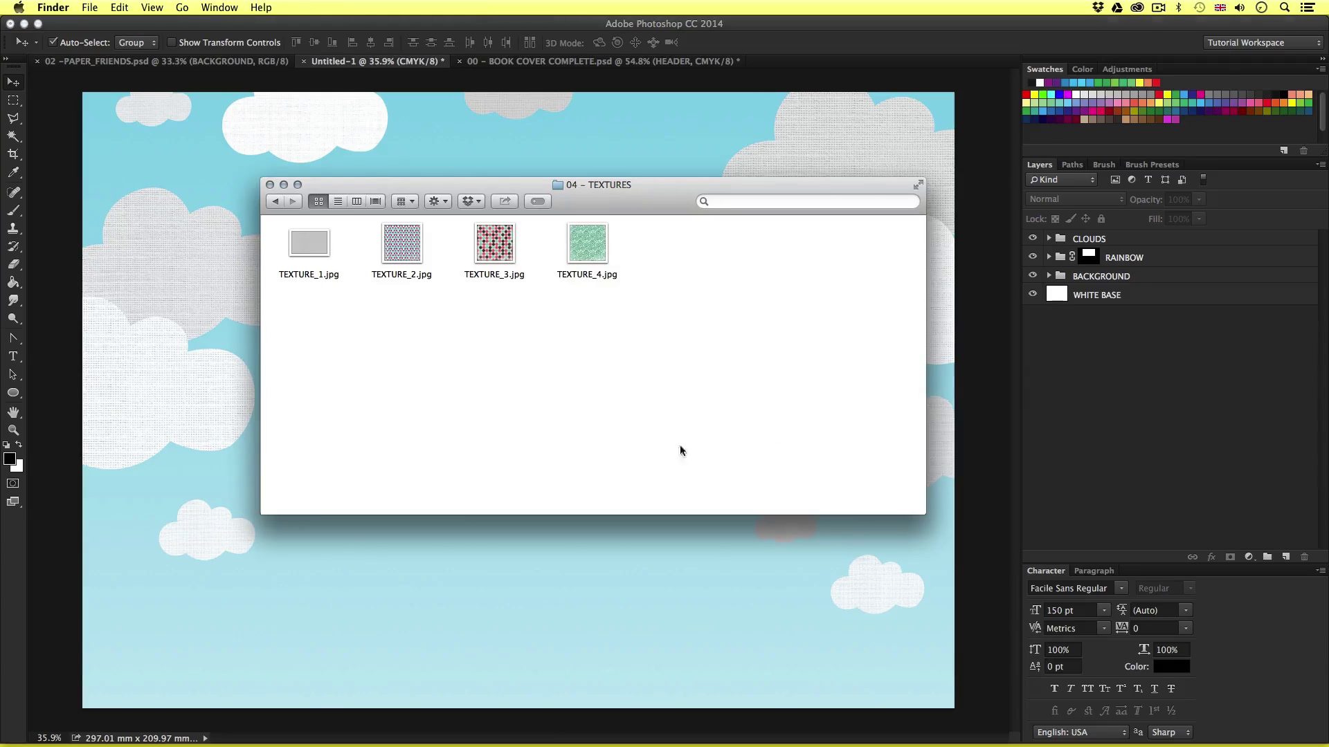
pyautogui.click(274, 200)
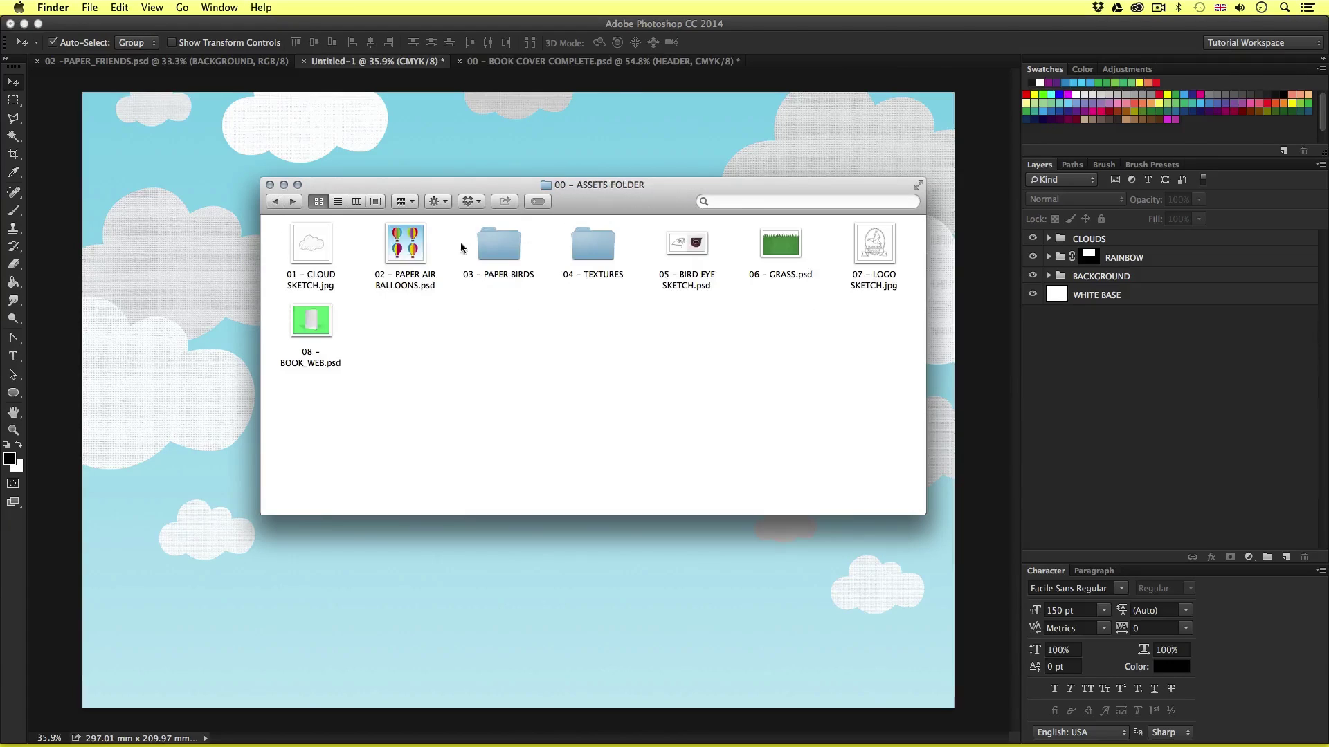
pyautogui.click(405, 242)
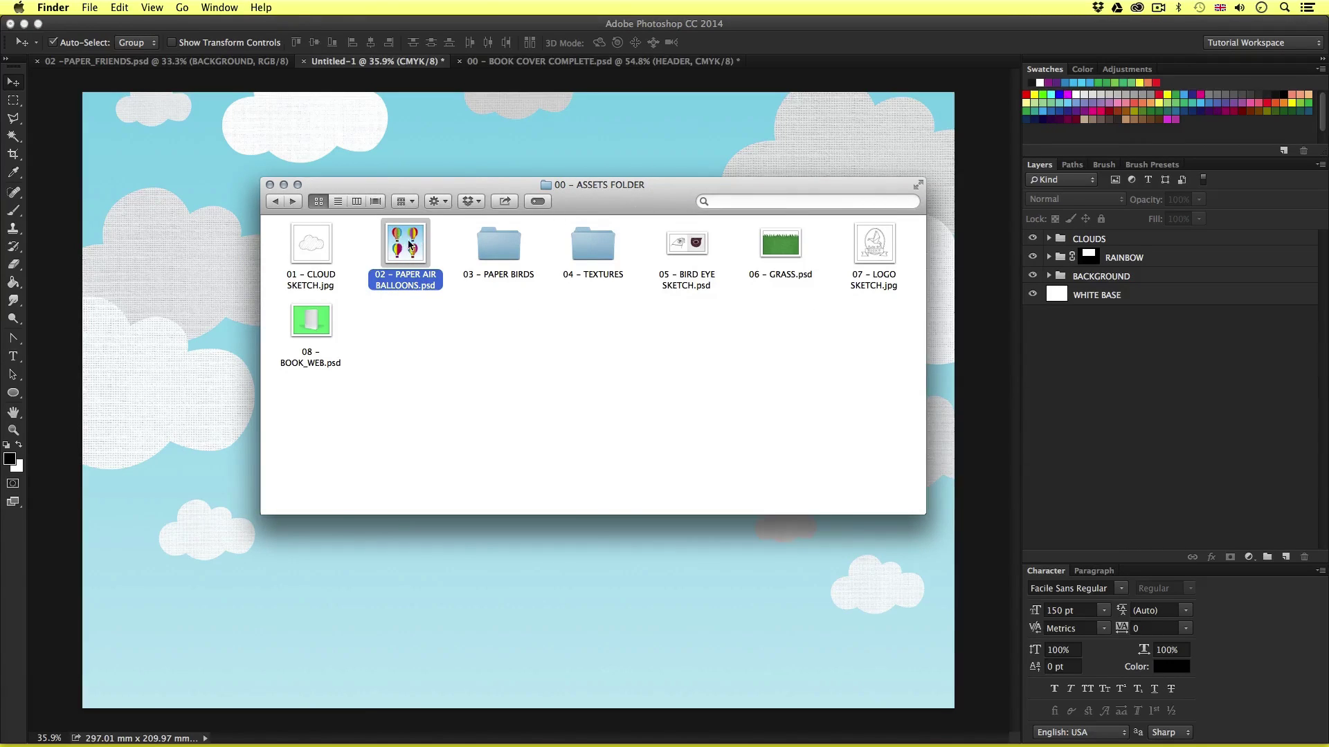
pyautogui.doubleClick(409, 243)
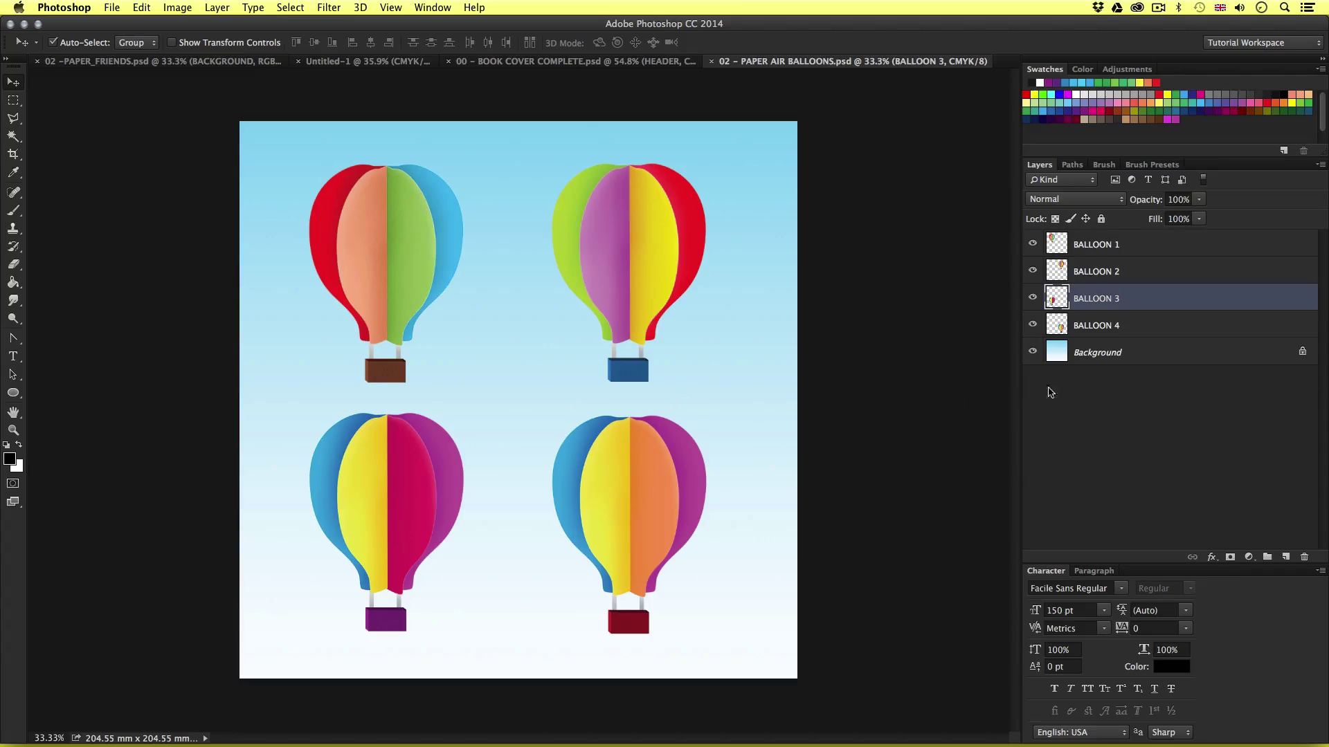
# Identify the BALLOON 4 layer by toggling its visibility, and copy that balloon into the Untitled-1 rainbow document
pyautogui.click(1148, 328)
pyautogui.click(1032, 325)
pyautogui.click(1032, 324)
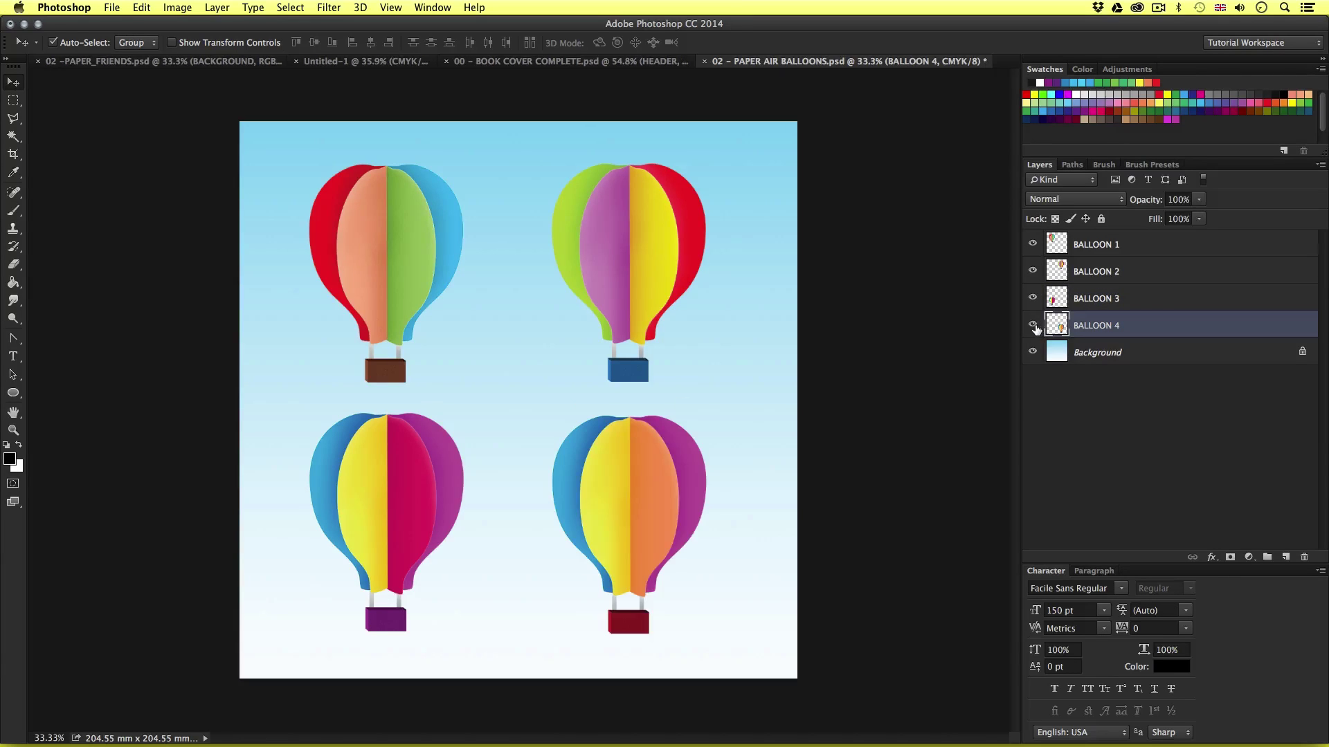
pyautogui.moveTo(632, 474); pyautogui.dragTo(366, 65)
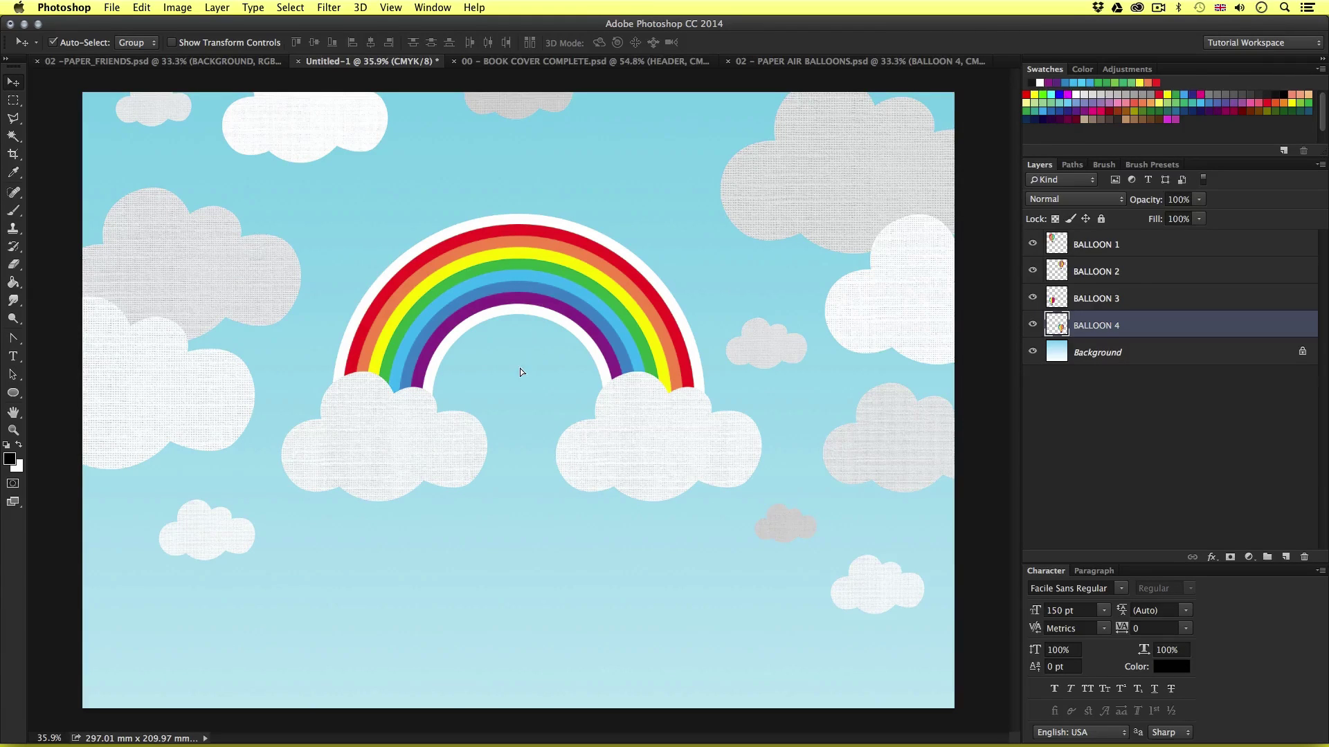
pyautogui.moveTo(520, 372); pyautogui.dragTo(520, 372)
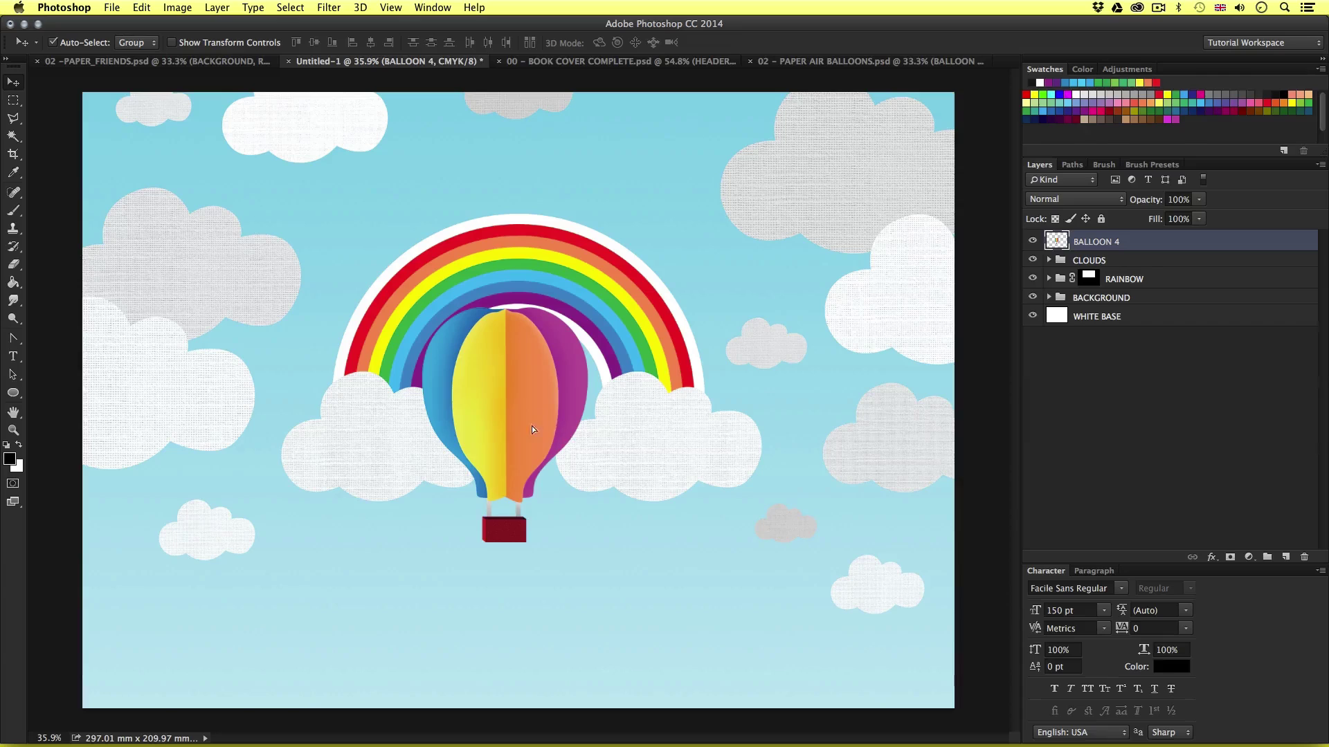
# Shift the pasted yellow and orange balloon slightly in front of the rainbow and convert its layer to a Smart Object
pyautogui.moveTo(533, 429); pyautogui.dragTo(551, 424)
pyautogui.rightClick(1155, 243)
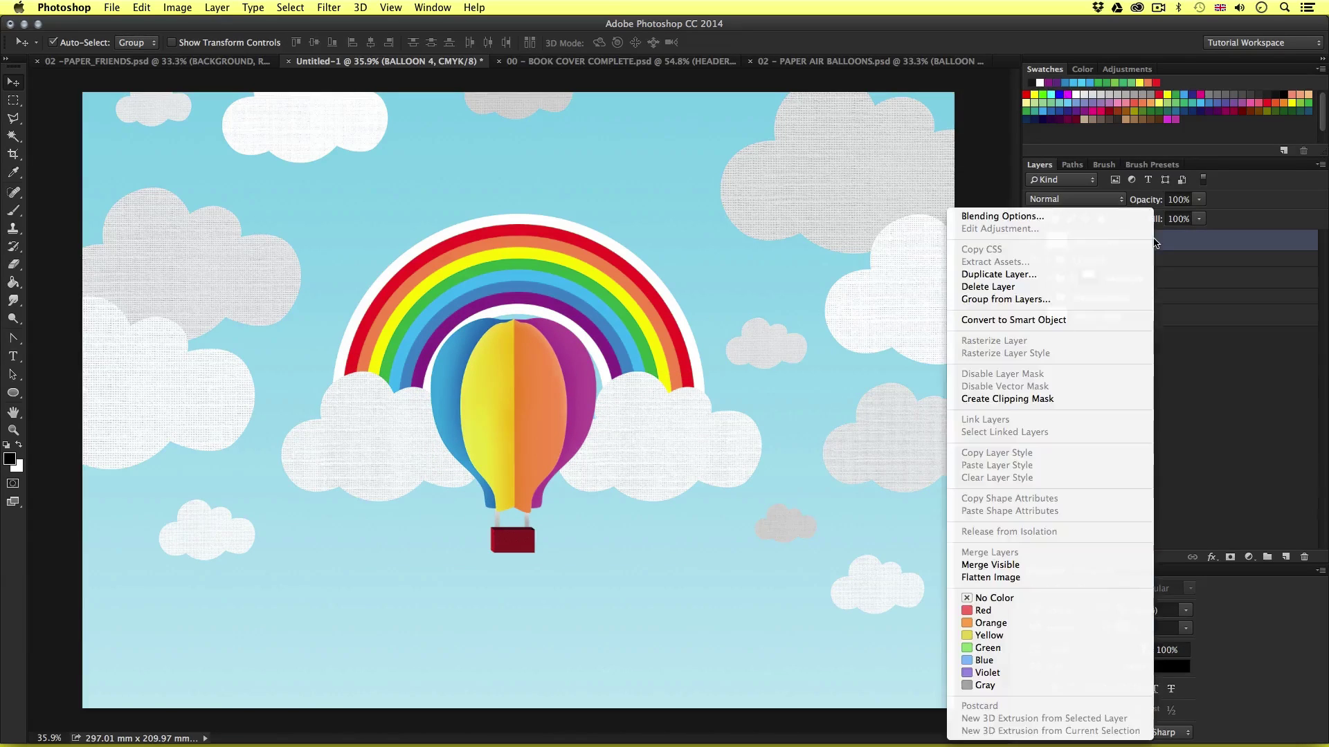
pyautogui.click(1027, 326)
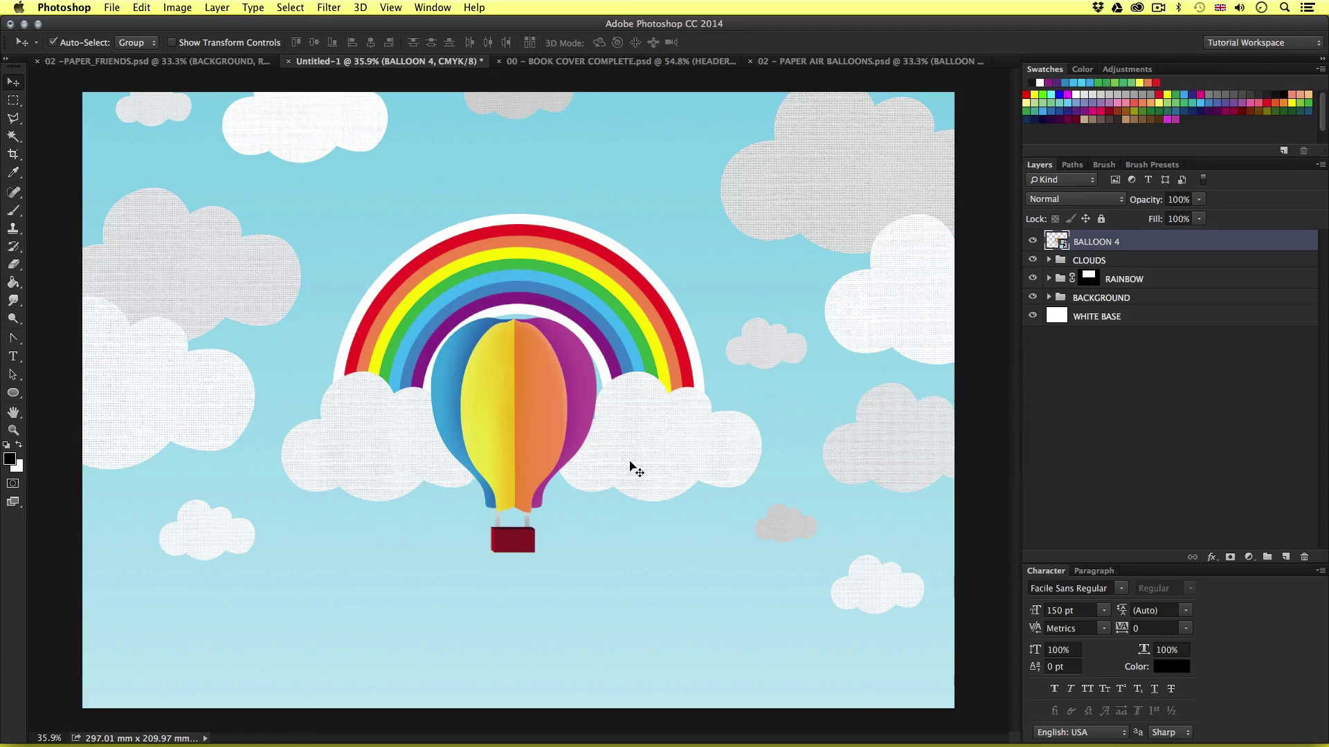
# Move BALLOON 4 to the sky's upper-left area and scale it proportionally to roughly half size
pyautogui.moveTo(632, 466); pyautogui.dragTo(352, 252)
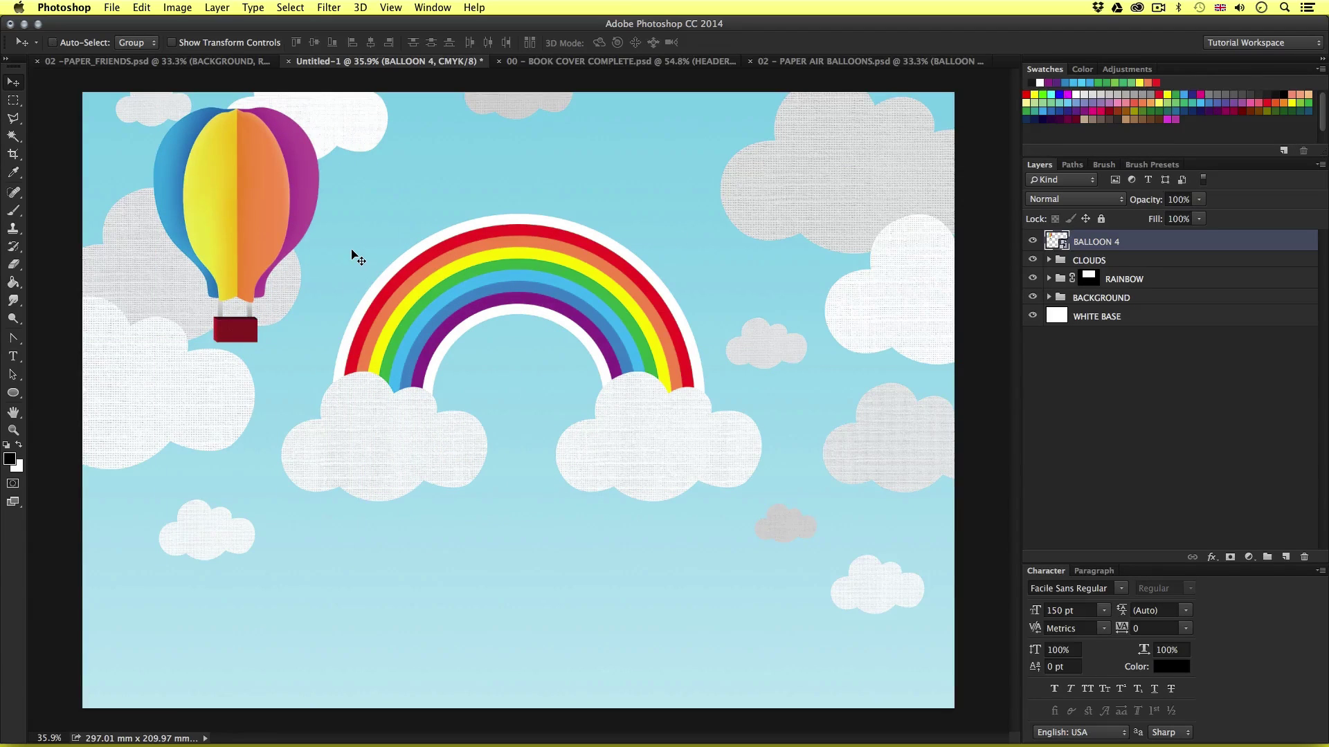
pyautogui.press('super')
pyautogui.press('super+t')
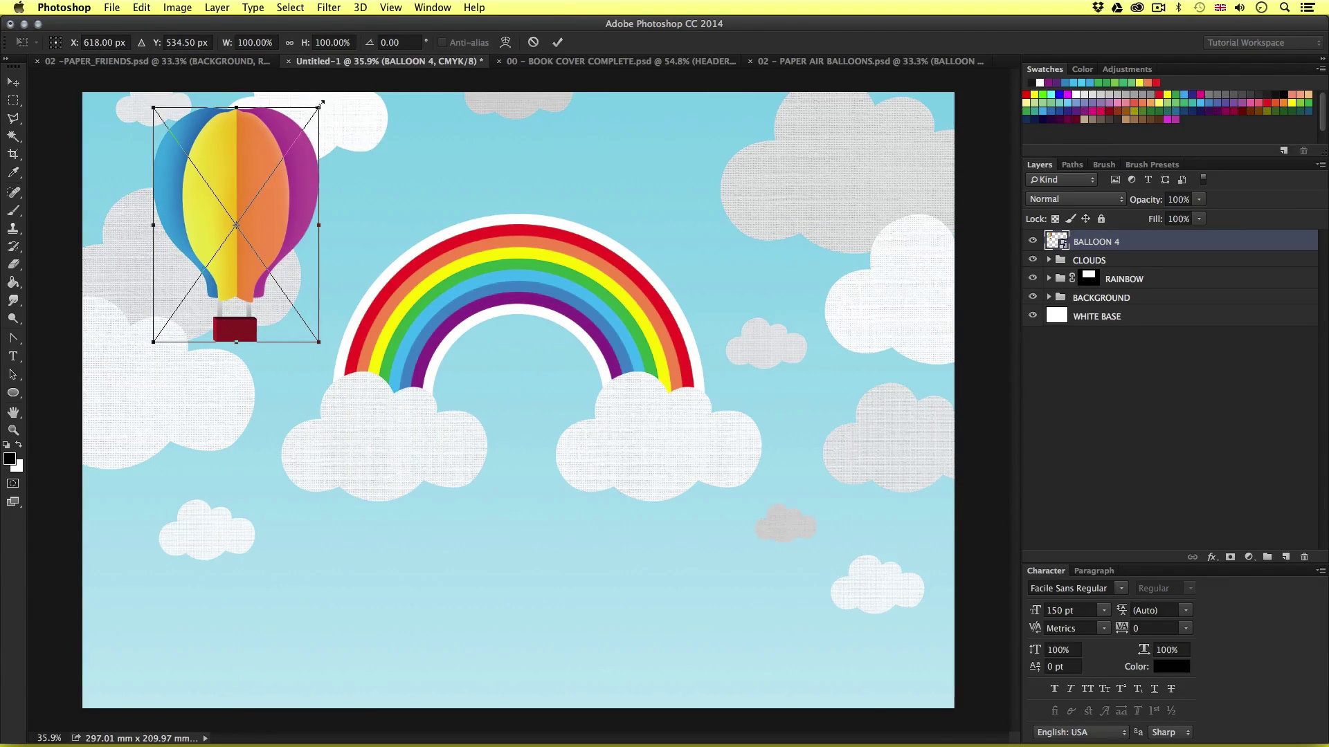
pyautogui.moveTo(321, 103); pyautogui.dragTo(255, 156)
pyautogui.press('Return')
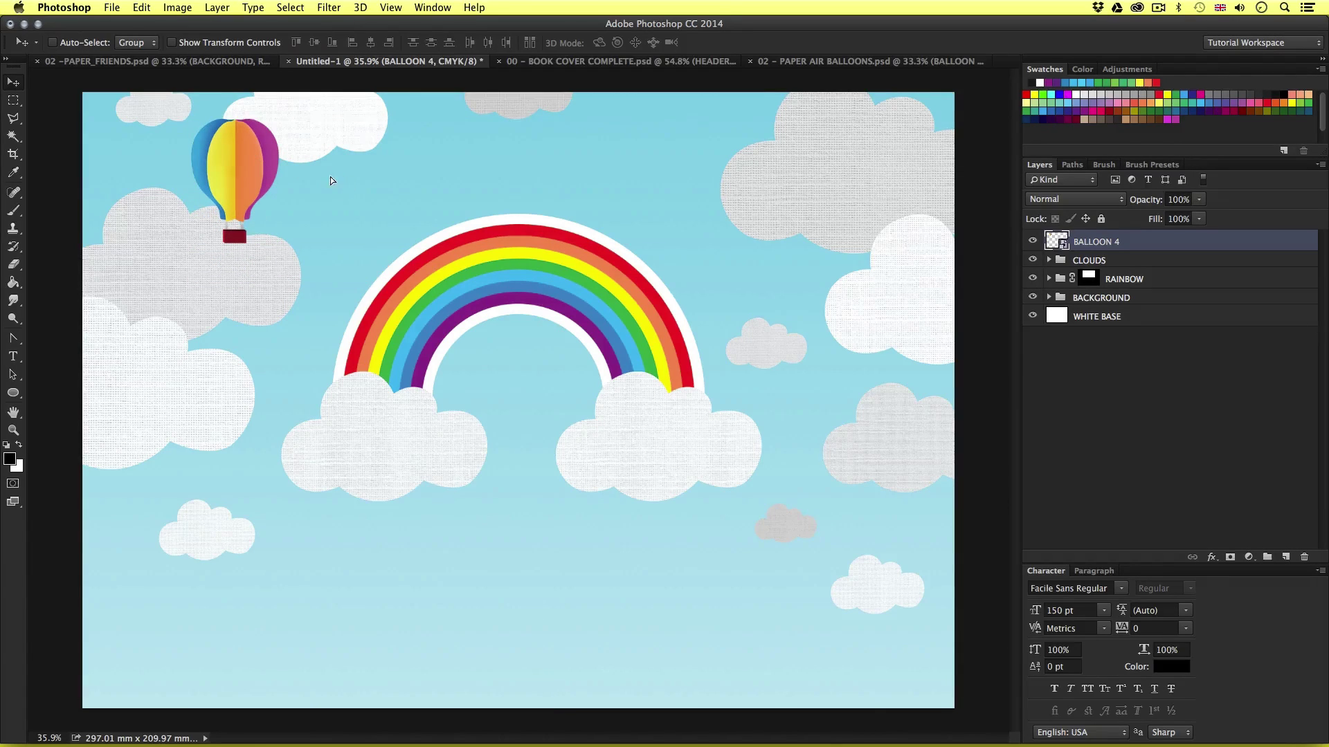
pyautogui.moveTo(330, 177); pyautogui.dragTo(320, 176)
# Copy the BALLOON 1 layer from the paper air balloons file into the rainbow document and convert it to a Smart Object
pyautogui.click(815, 62)
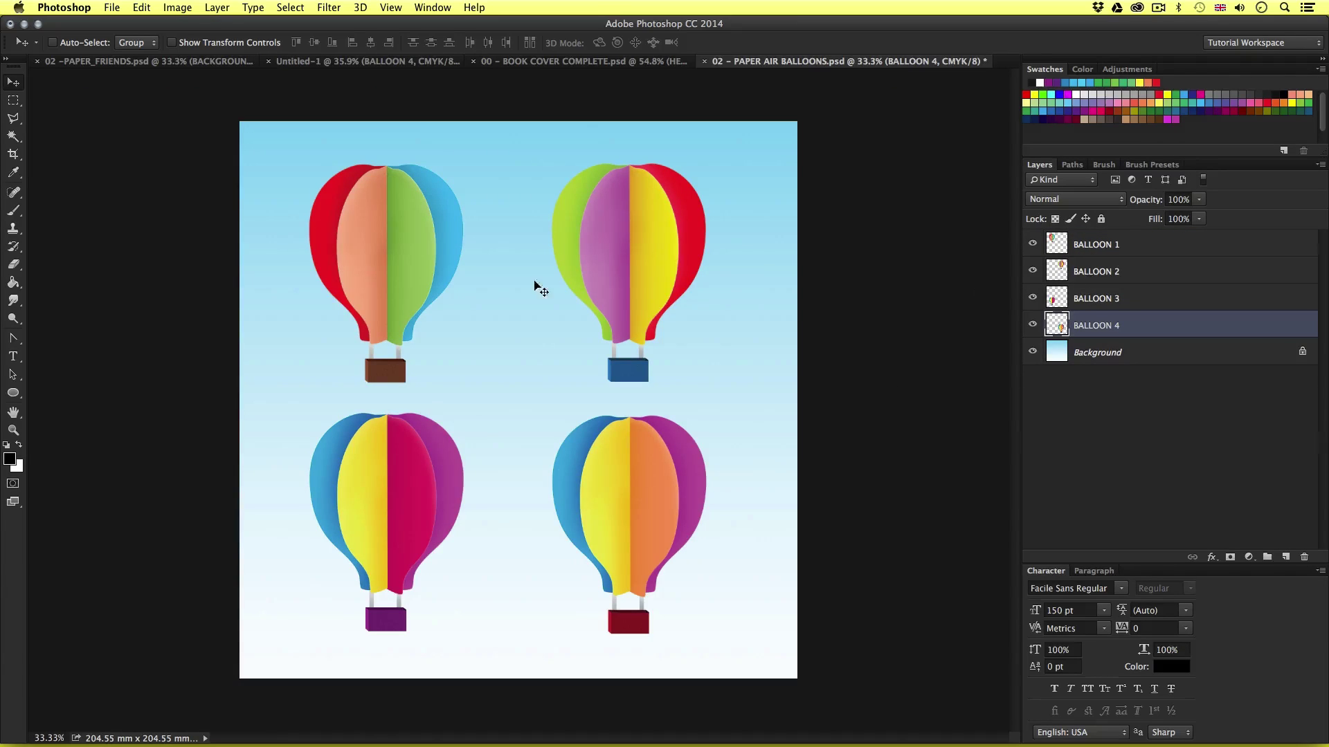
pyautogui.click(1133, 249)
pyautogui.moveTo(384, 243); pyautogui.dragTo(584, 361)
pyautogui.rightClick(1176, 244)
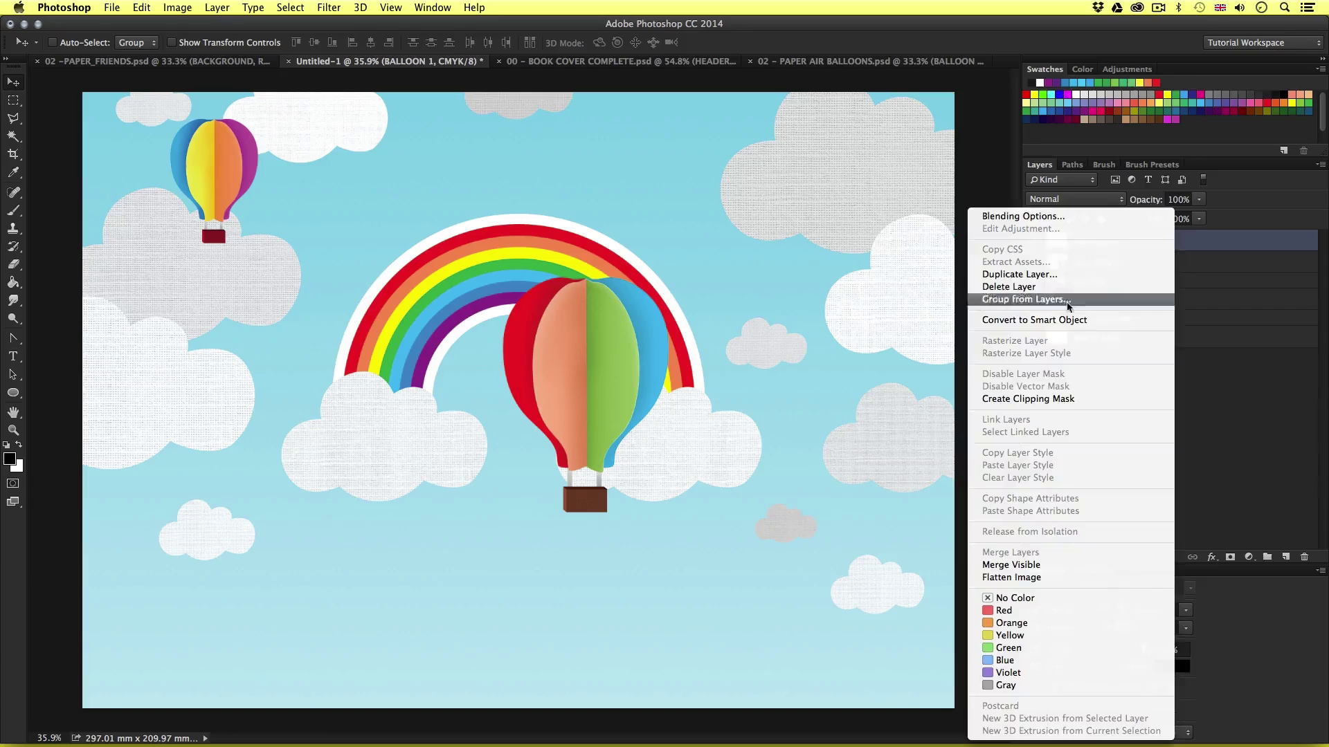
pyautogui.click(1032, 319)
# Scale BALLOON 1 proportionally to about two thirds and place it over the large cloud in the sky's upper-right area
pyautogui.moveTo(646, 490); pyautogui.dragTo(884, 341)
pyautogui.hotkey('ctrl', 't')
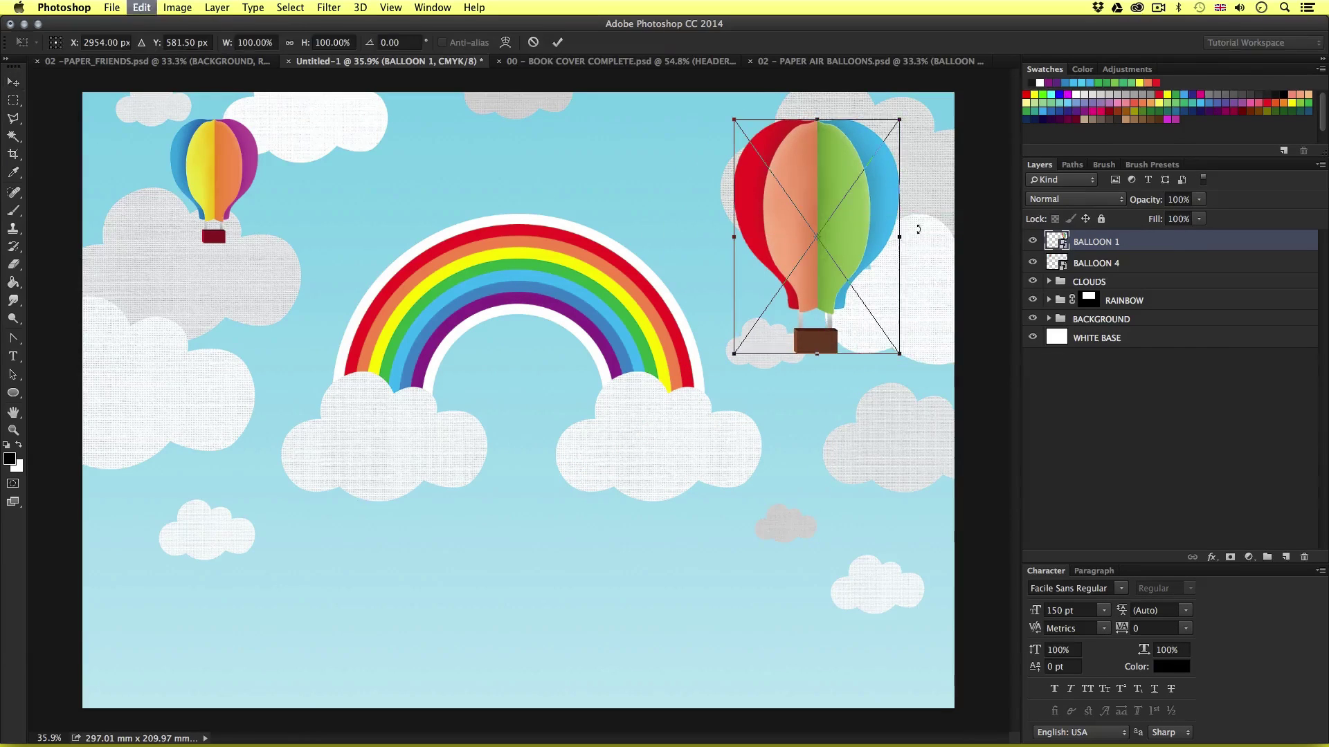
pyautogui.moveTo(897, 119); pyautogui.dragTo(868, 167)
pyautogui.moveTo(833, 209); pyautogui.dragTo(804, 244)
pyautogui.moveTo(835, 201); pyautogui.dragTo(845, 184)
pyautogui.press('Return')
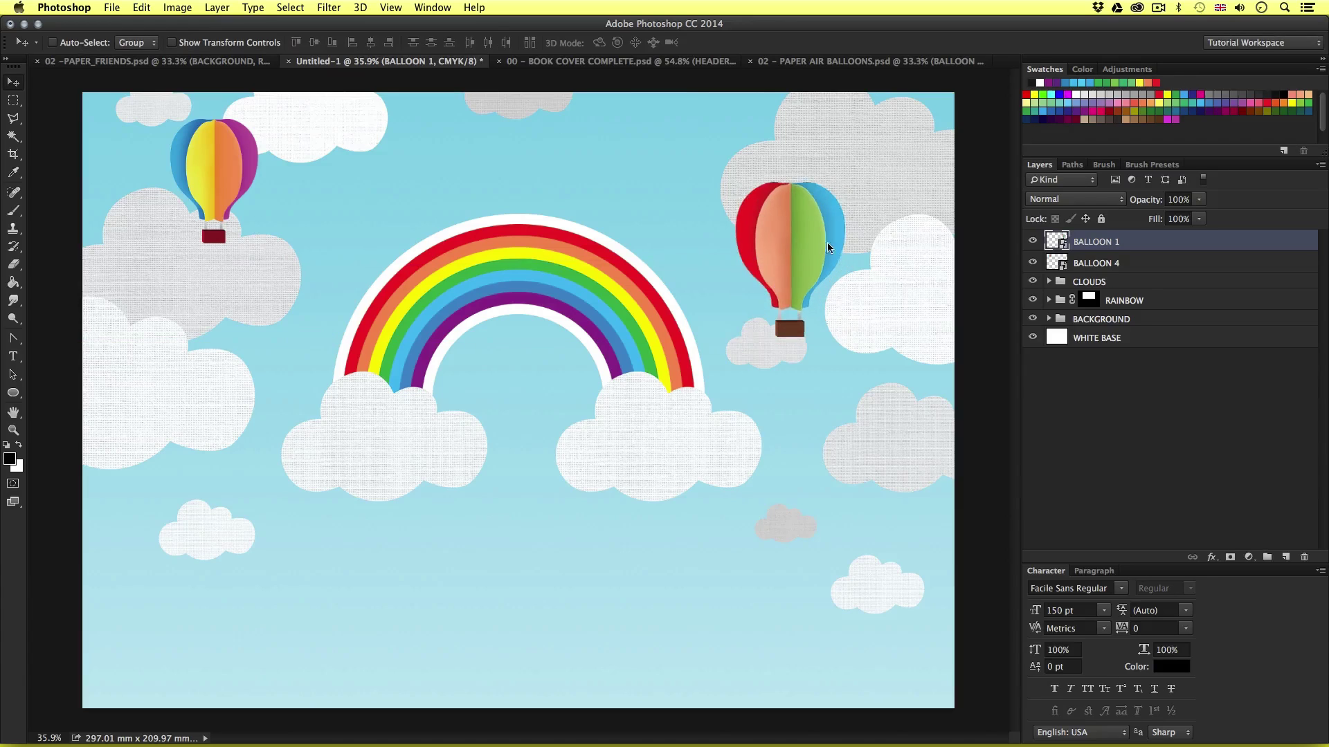
# Copy the BALLOON 2 layer from the paper air balloons file into the rainbow document, placing it in the sky's lower-left area
pyautogui.click(808, 61)
pyautogui.moveTo(400, 145); pyautogui.dragTo(344, 580)
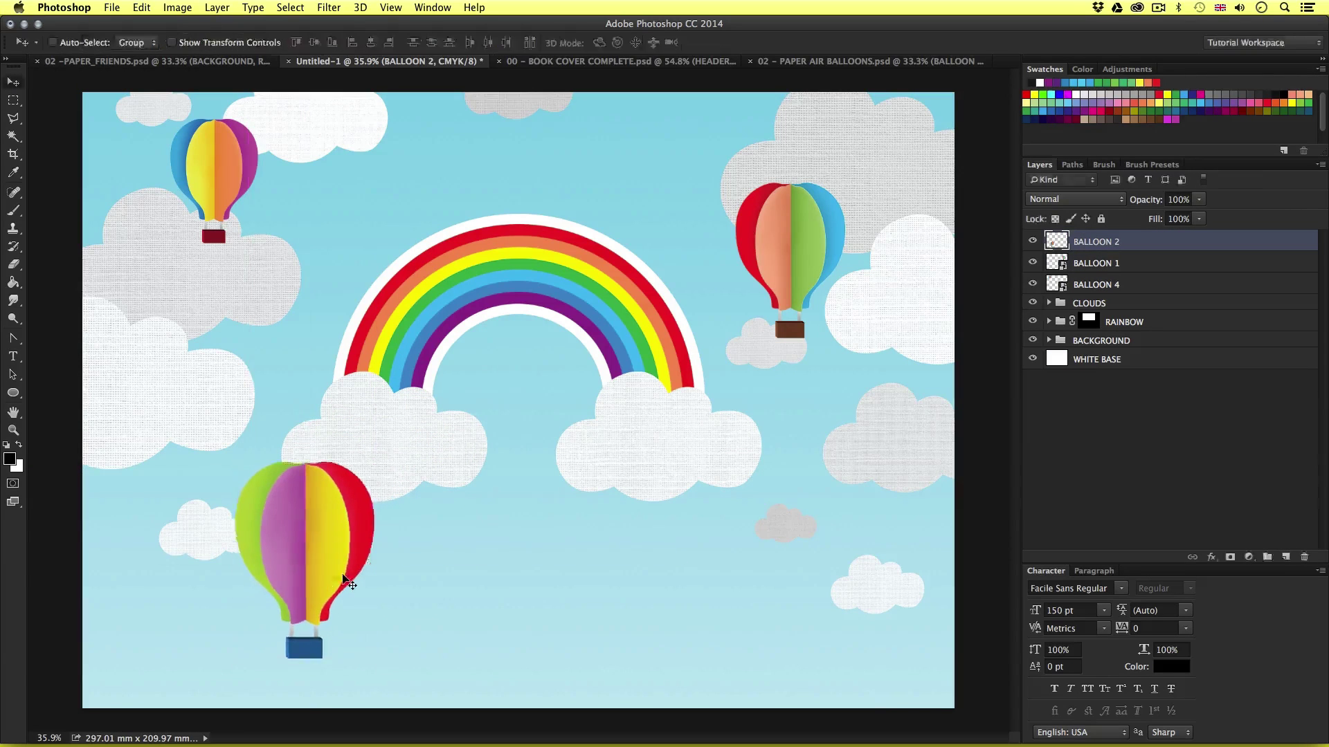
# Group the BALLOON 2, BALLOON 1 and BALLOON 4 layers and name the group BALLOONS
pyautogui.keyDown('shift'); pyautogui.click(1150, 284); pyautogui.keyUp('shift')
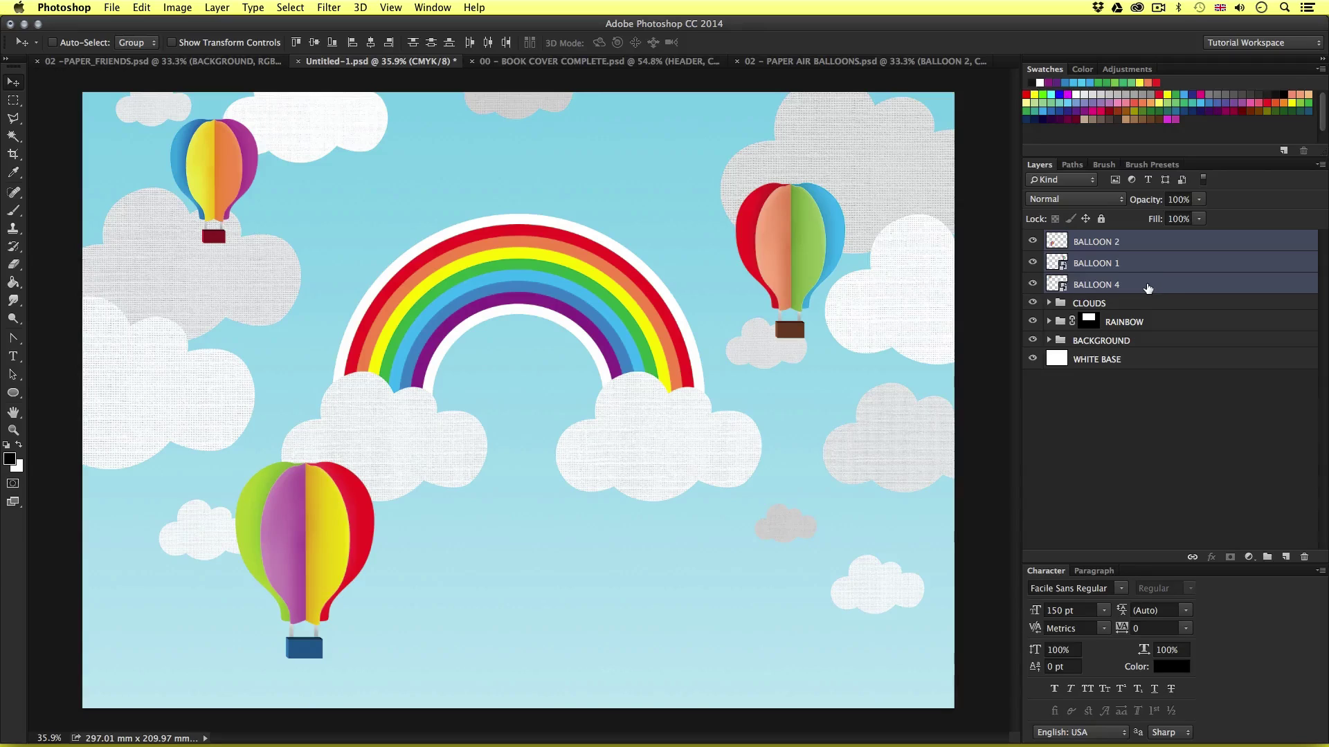
pyautogui.press('super+g')
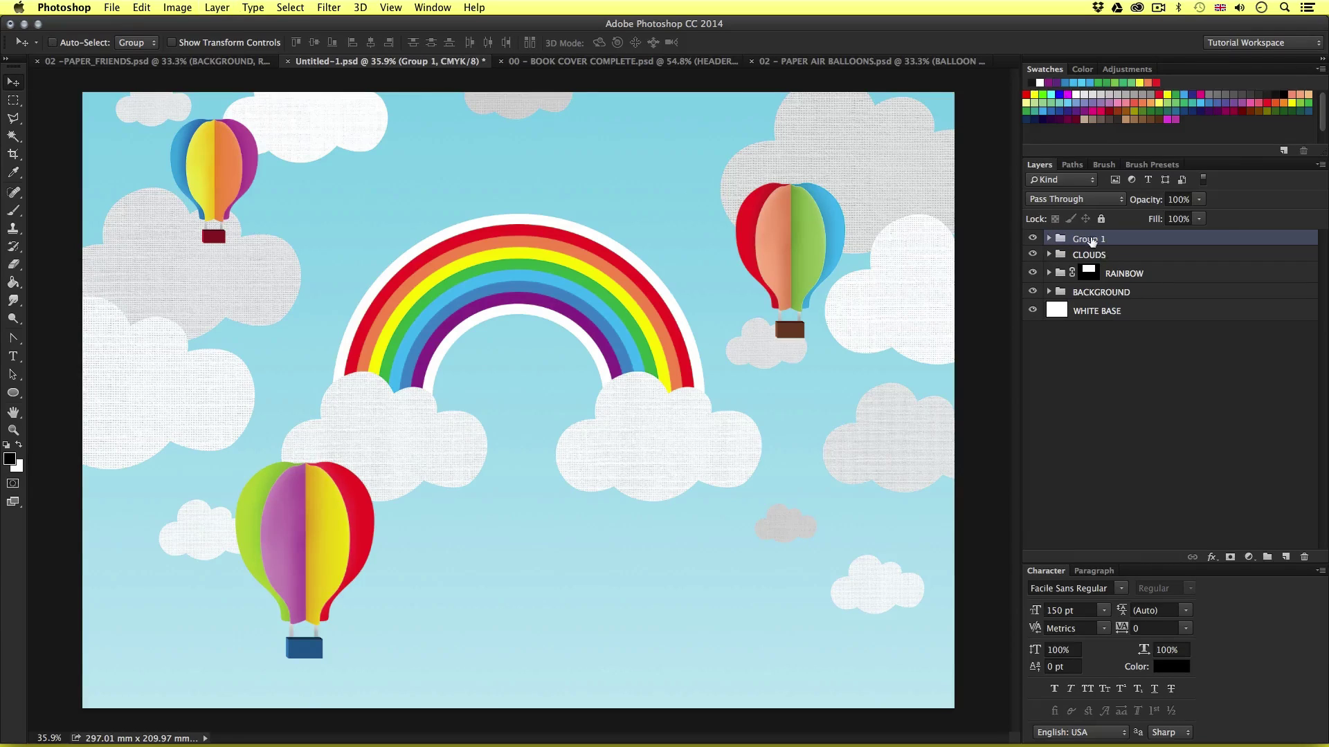
pyautogui.doubleClick(1091, 238)
pyautogui.write('BALLOONS')
pyautogui.press('Return')
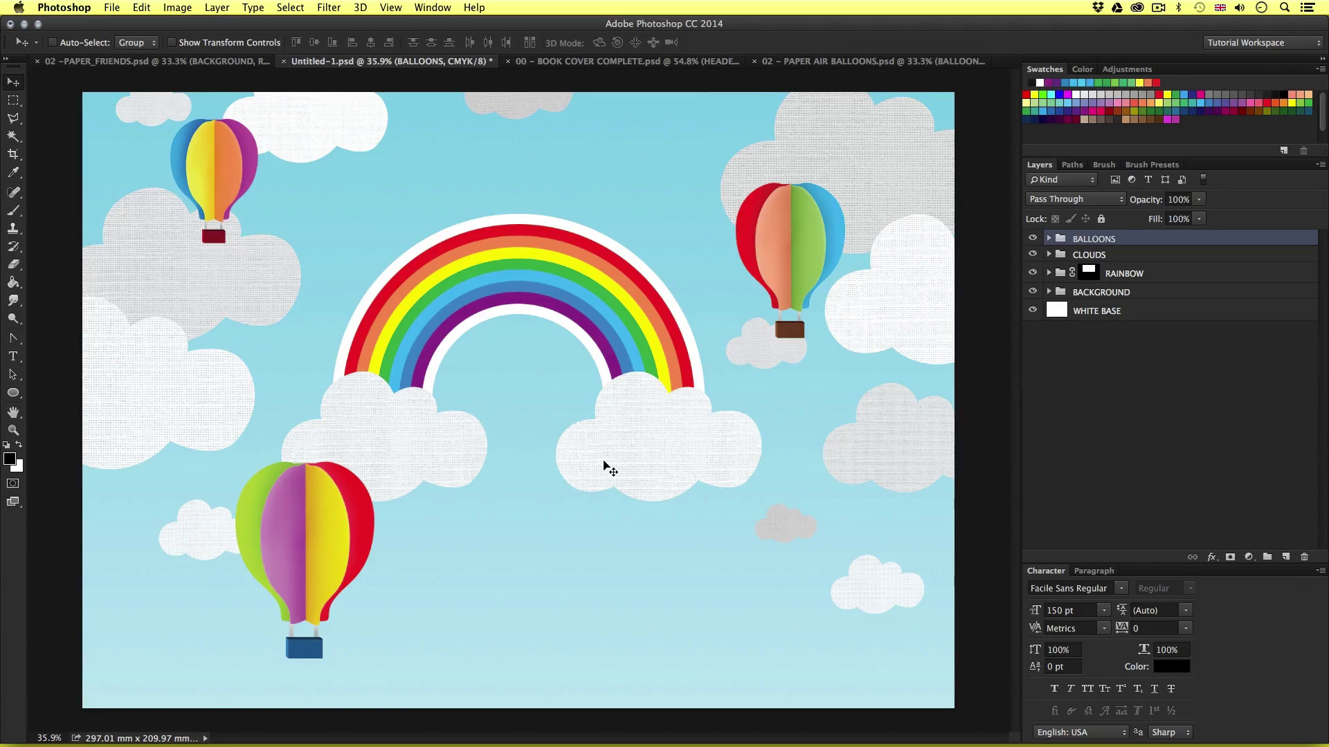
# Save the document in Photoshop format as RAINBOW AND BALLOONS.psd in the 06 - MY PROJECT folder
pyautogui.press('super+alt+s')
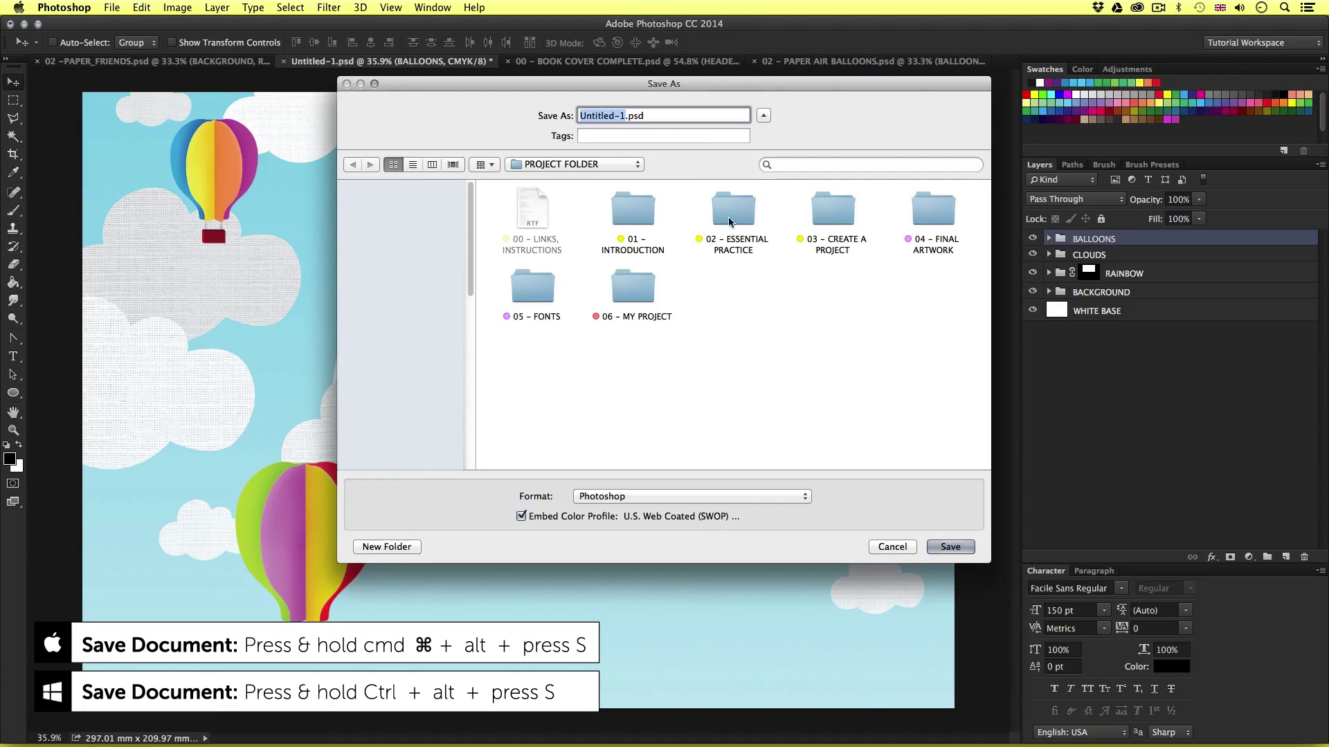
pyautogui.doubleClick(638, 292)
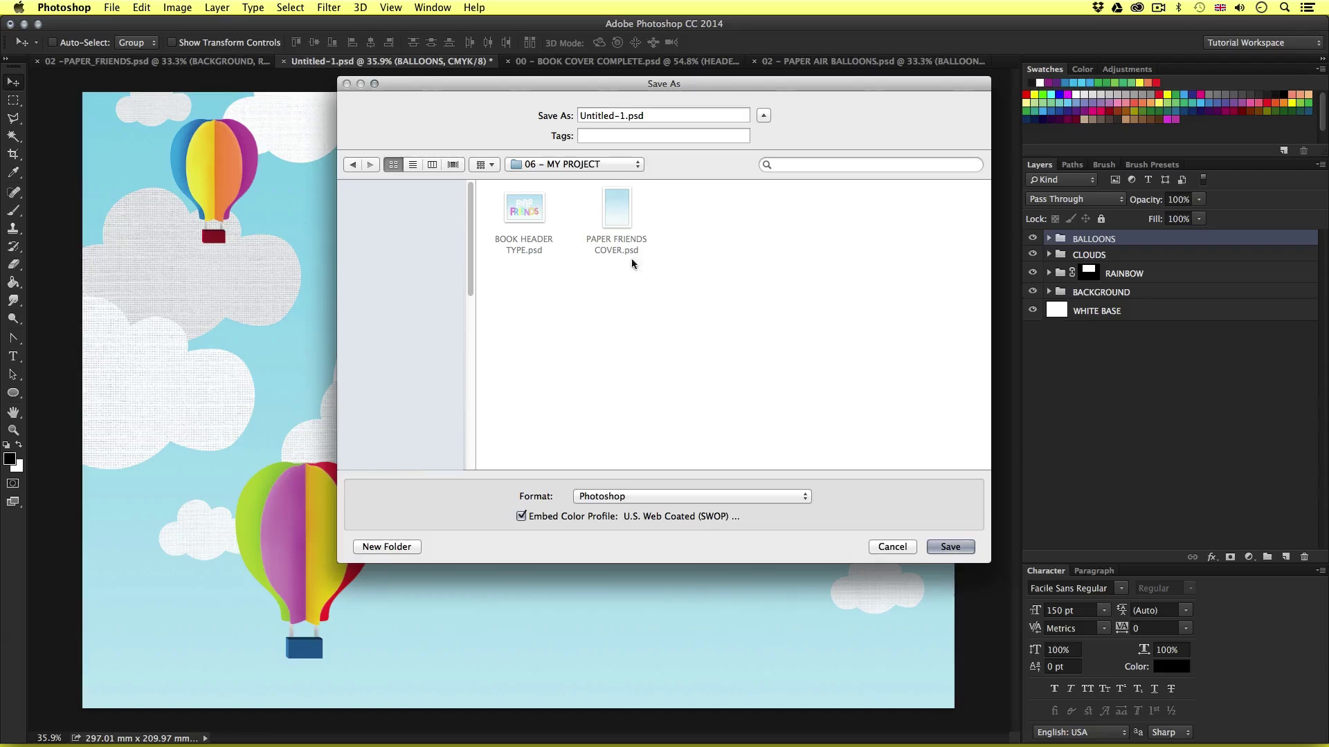
pyautogui.press('Tab')
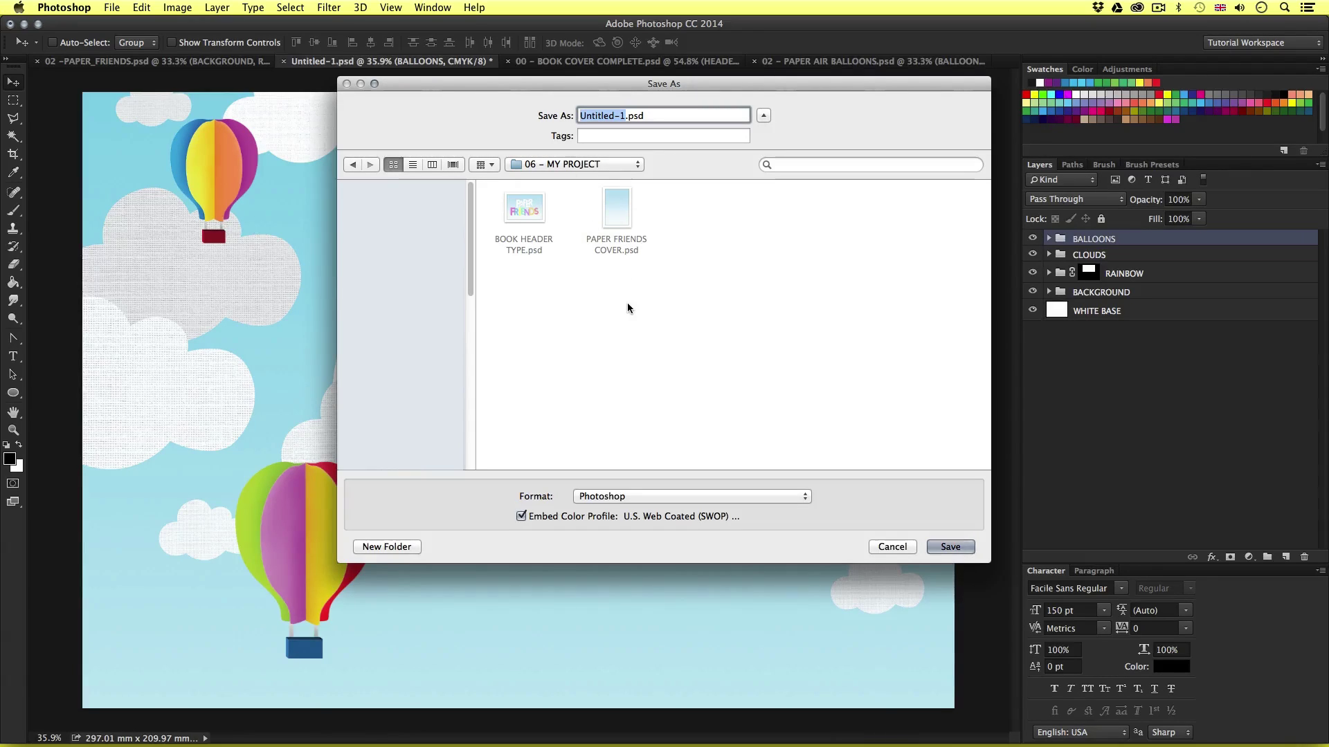
pyautogui.write('RAINBOW AND BALLOONS')
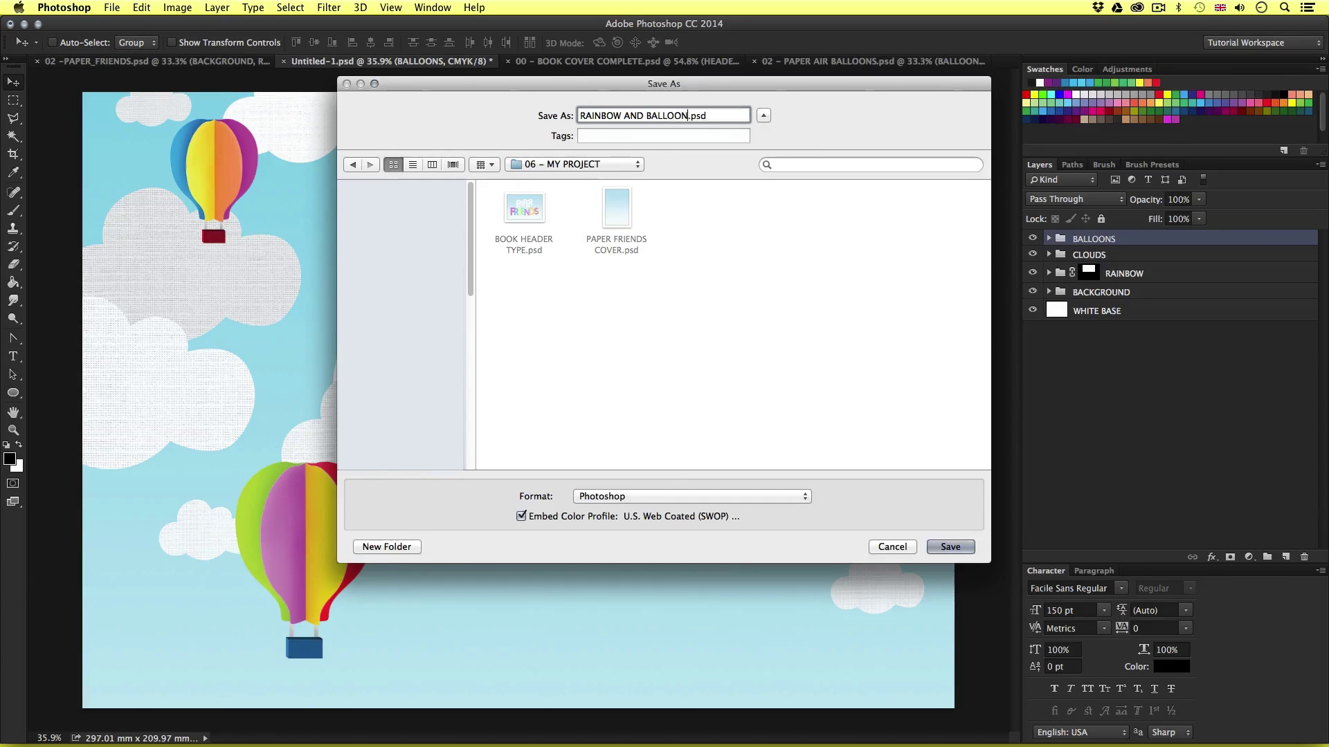
pyautogui.click(949, 548)
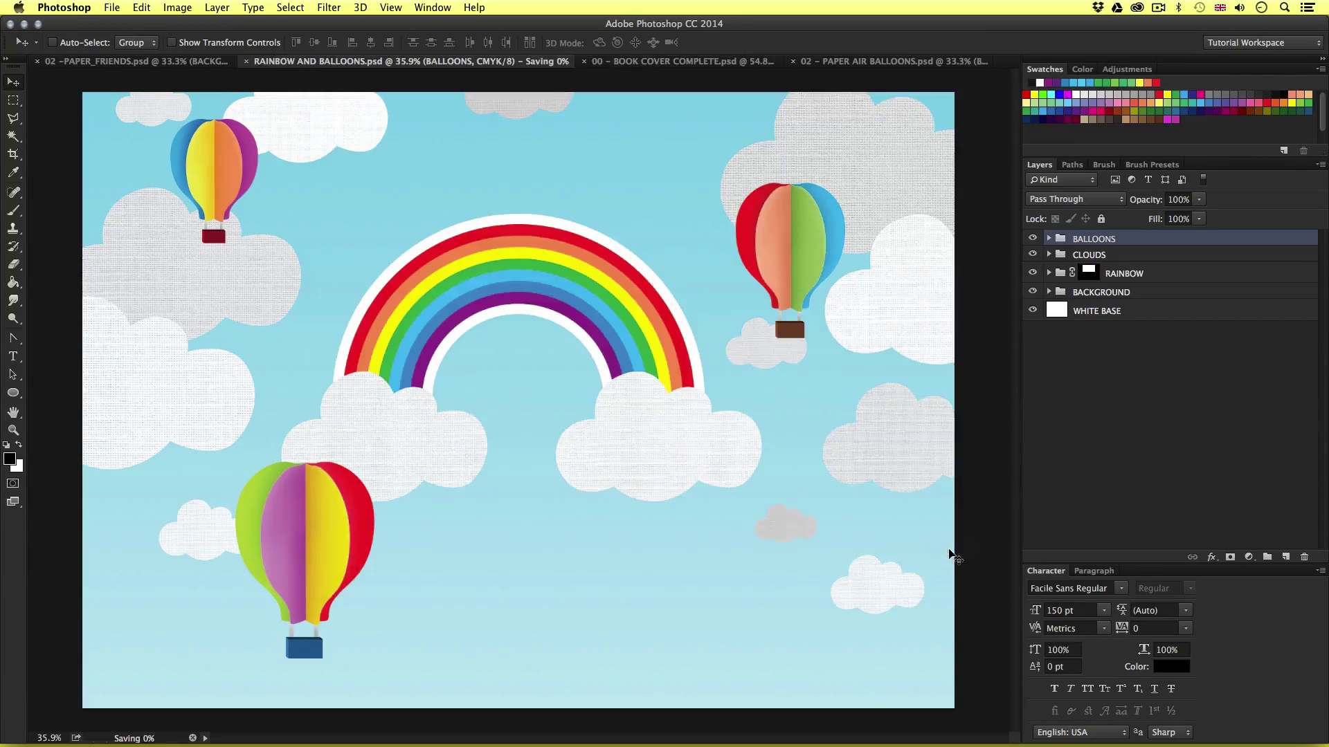